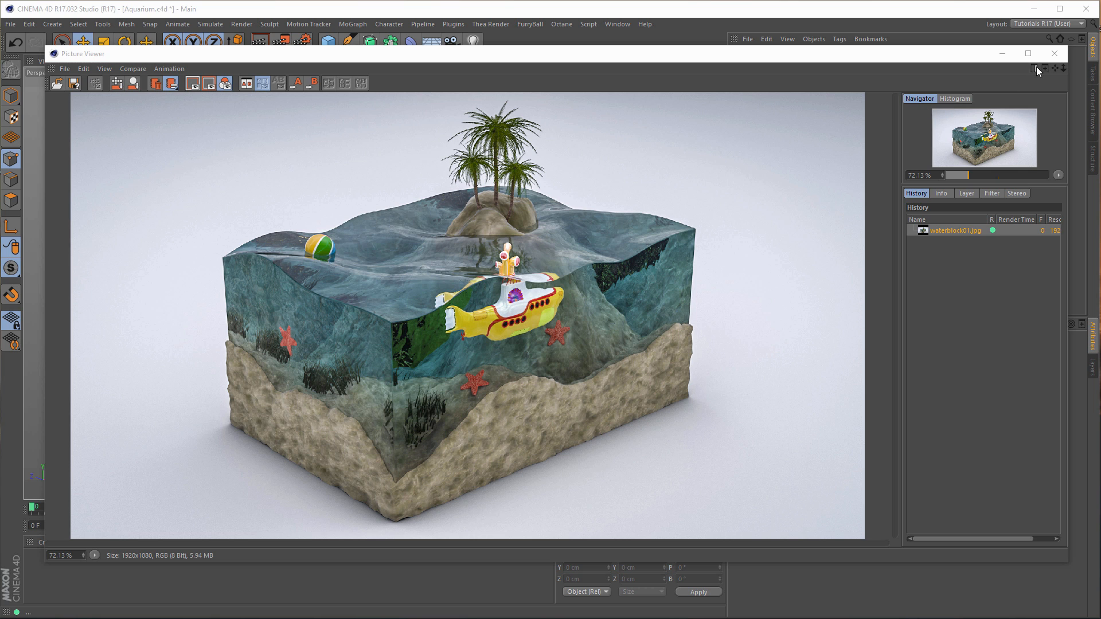
- Close the rendered reference image and add a Landscape primitive to the empty scene
left_click(1054, 53)
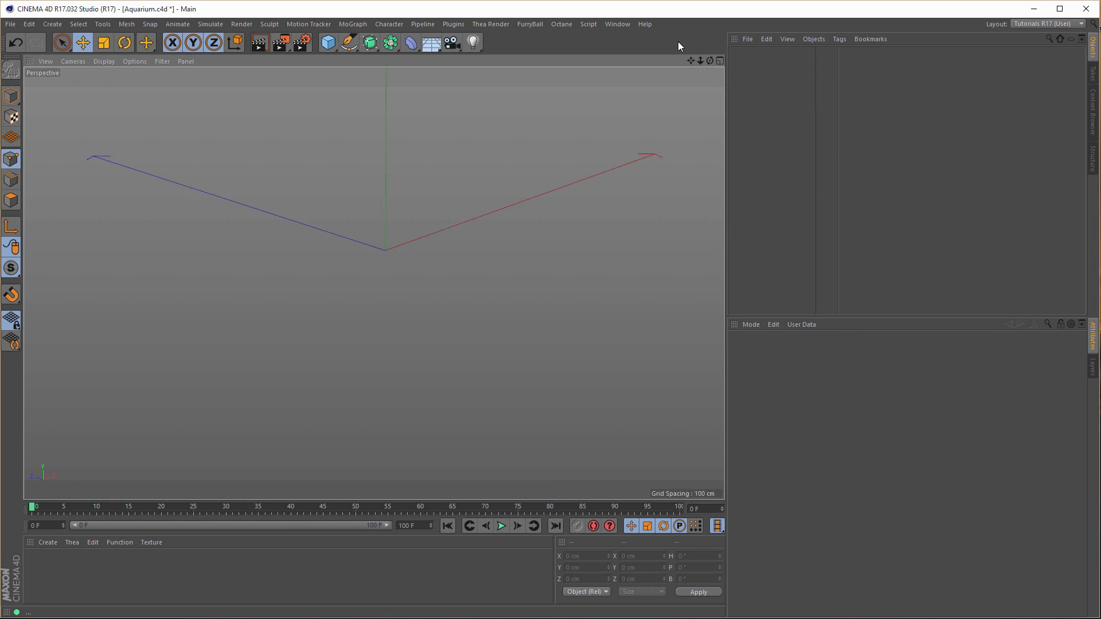
left_click(328, 46)
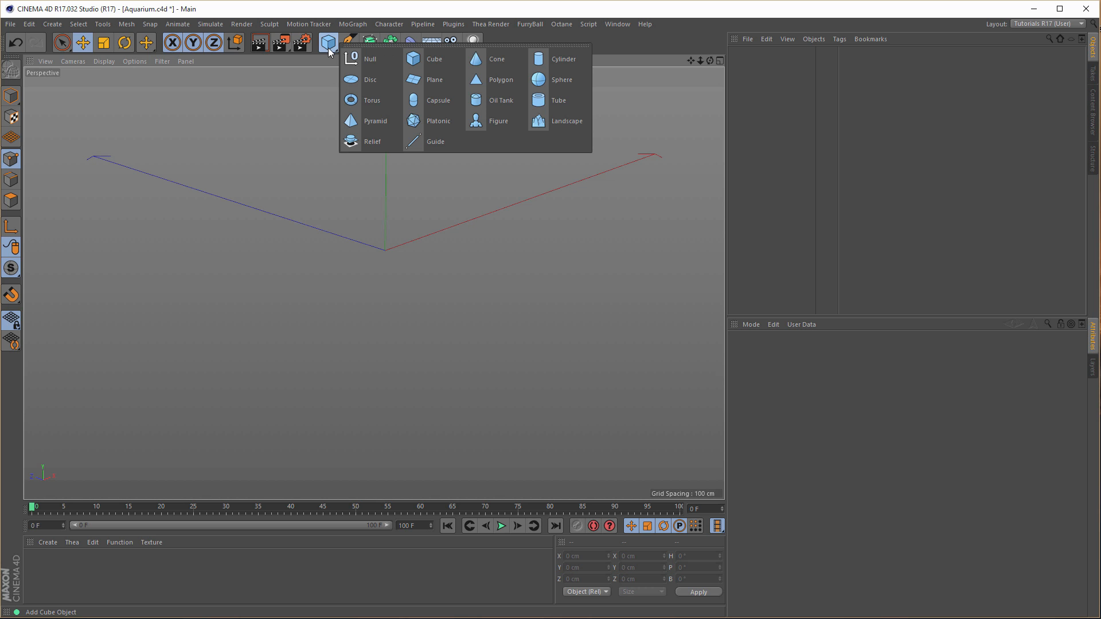
left_click(552, 121)
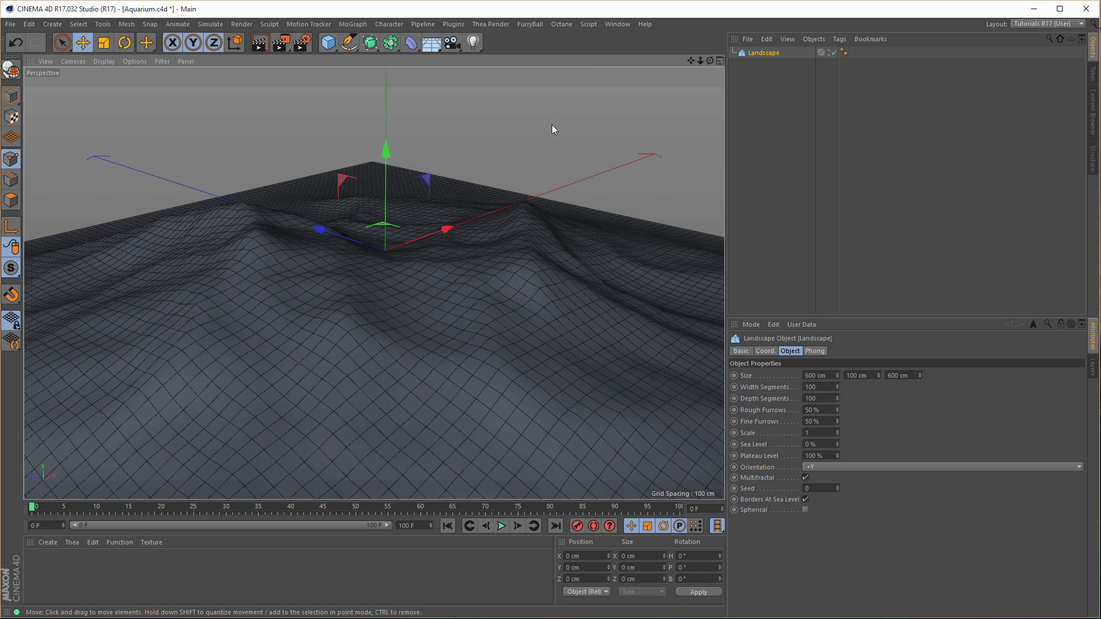
- Set the Landscape object's size to 200 cm by 50 cm by 150 cm
scroll(430, 270, "down", 6)
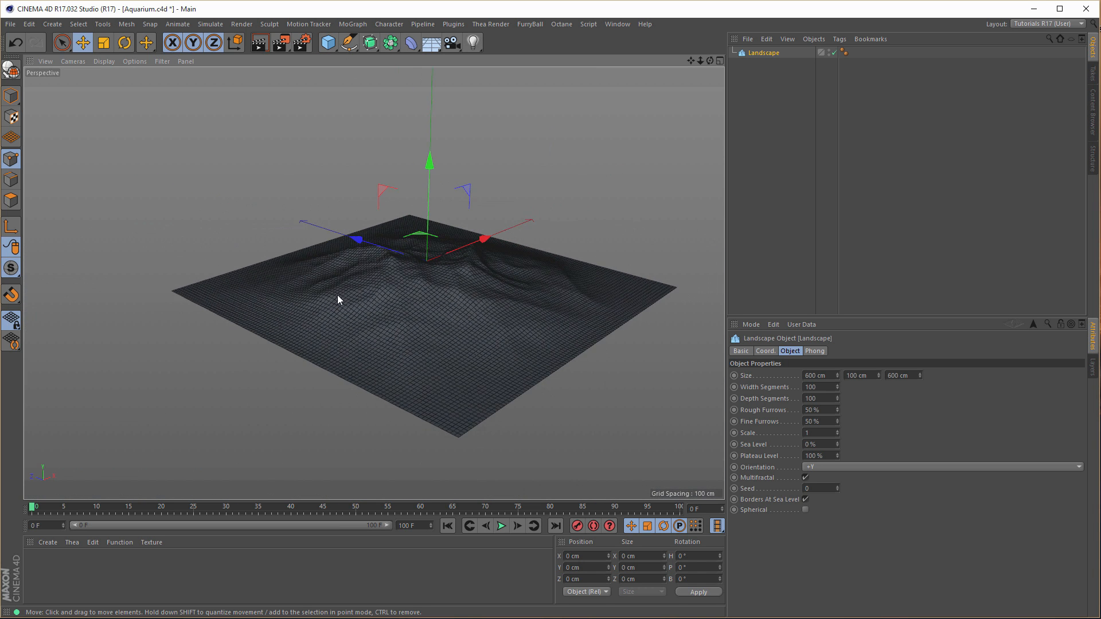
left_click_drag(420, 283, 346, 285, "alt")
double_click(817, 376)
type("200")
key("Tab")
type("50")
key("Tab")
type("150")
key("Return")
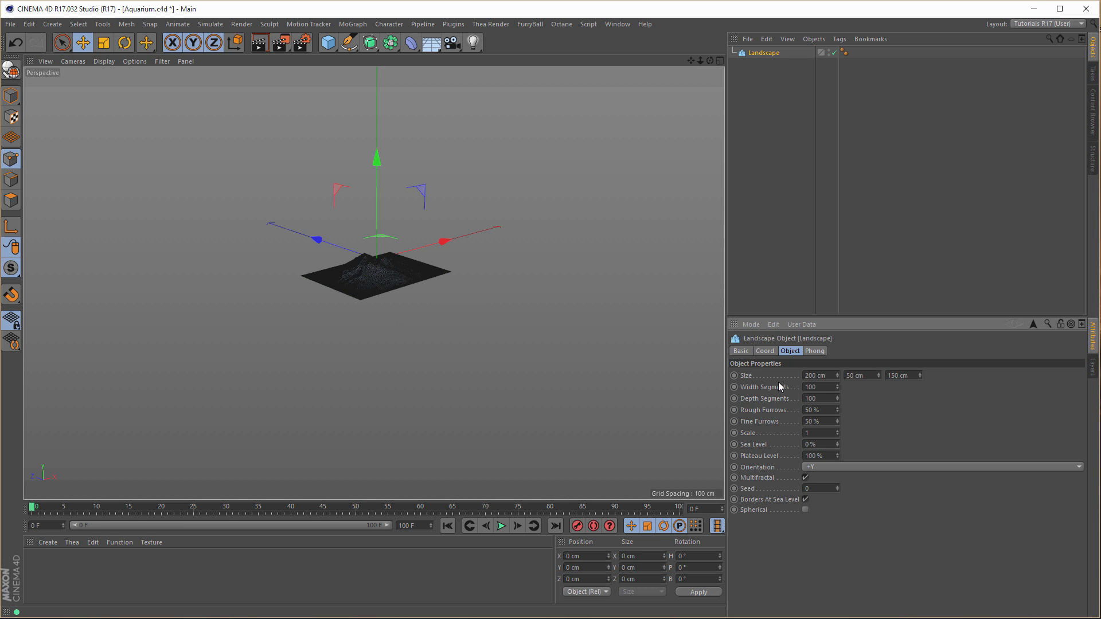
- Turn off Borders At Sea Level for the landscape and reduce its height to 24 cm
scroll(363, 263, "up", 6)
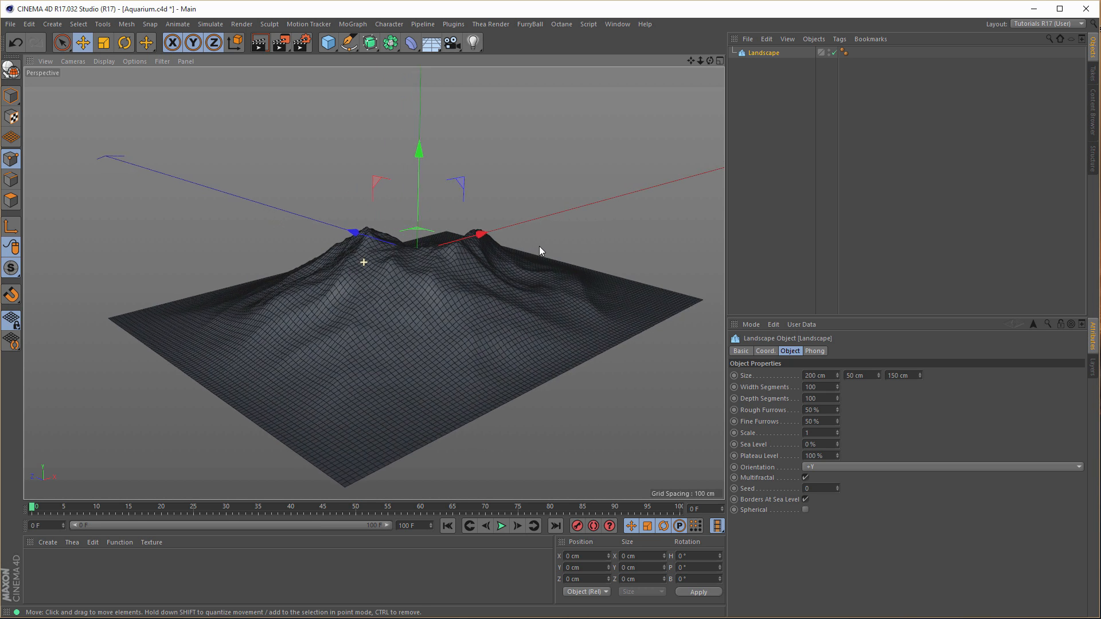
left_click_drag(386, 271, 392, 274, "alt")
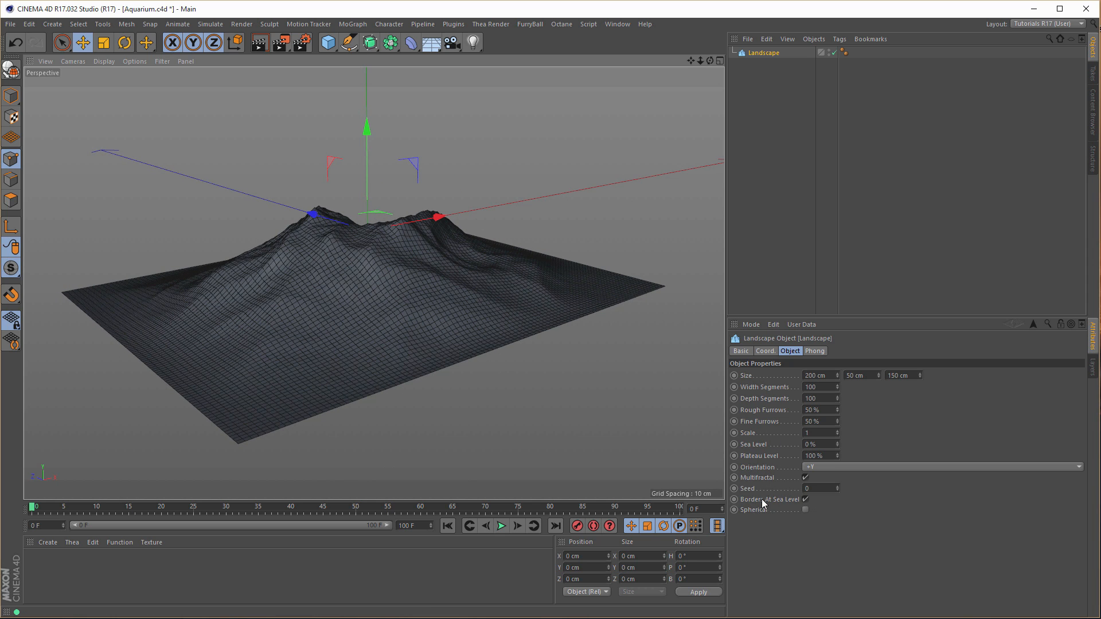
left_click(806, 500)
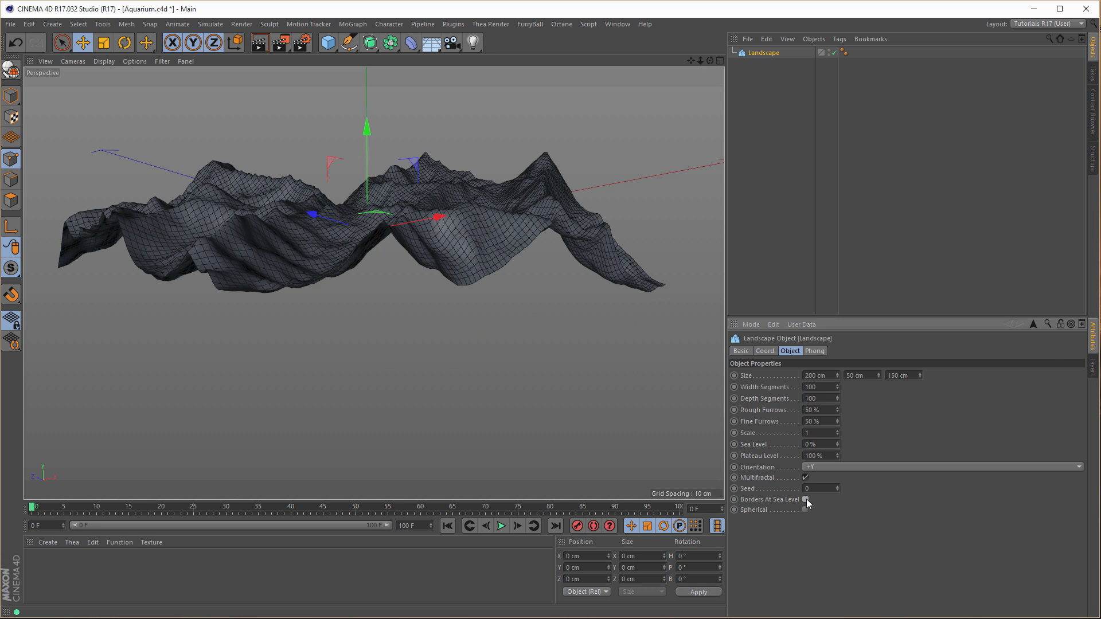
mouse_move(492, 277)
left_mouse_down("alt")
mouse_move(500, 319)
mouse_move(491, 283)
left_mouse_up("alt")
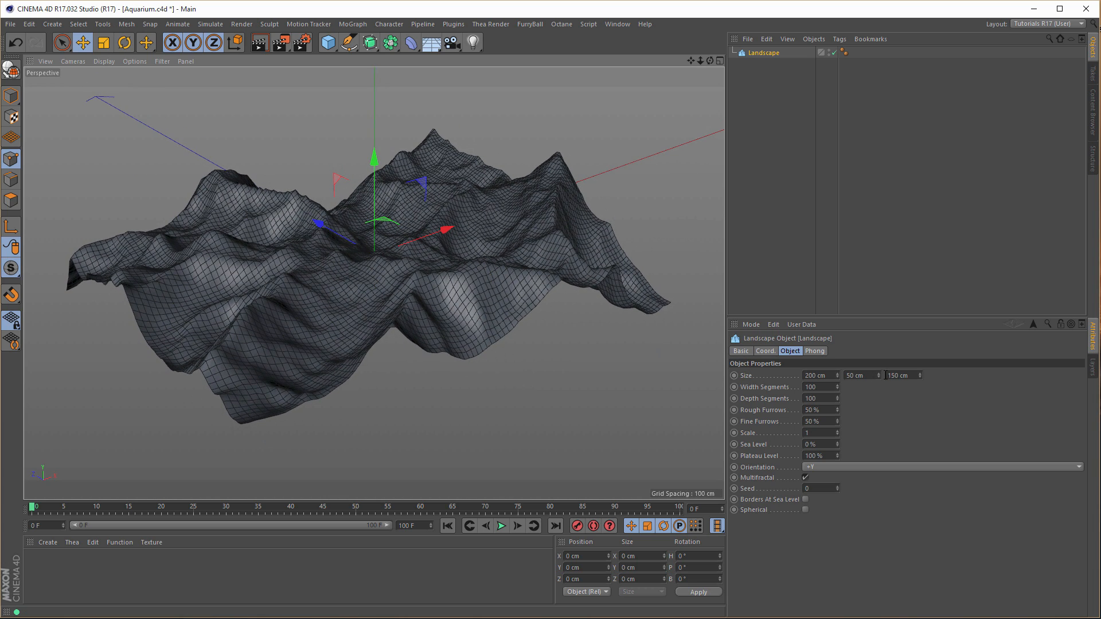
left_click_drag(878, 376, 878, 380)
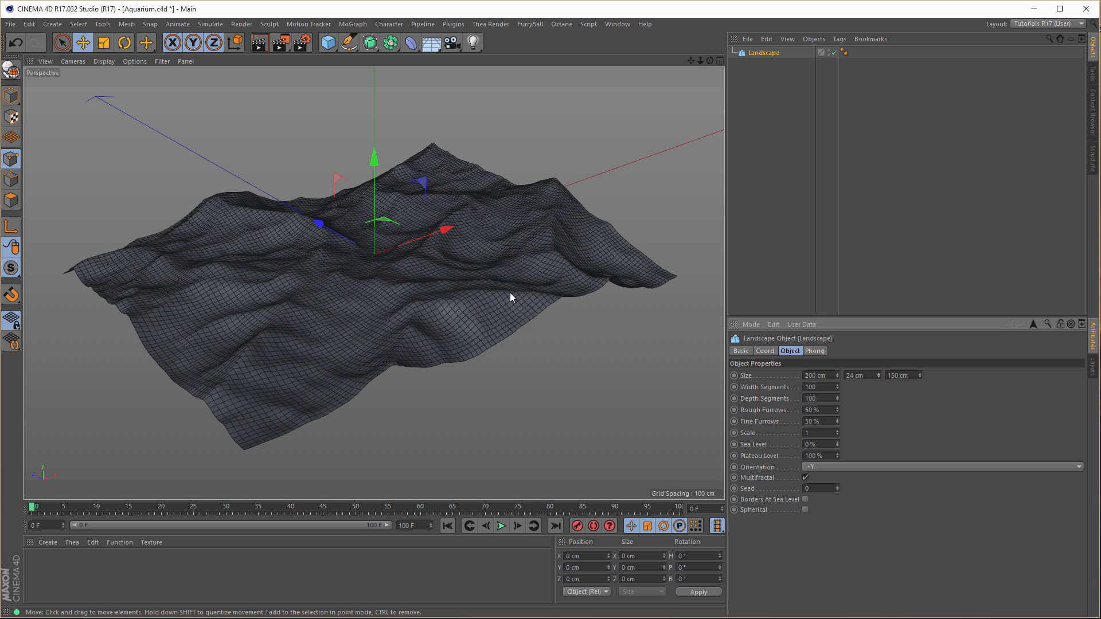
- Set the landscape's width segments and depth segments to 50 each
left_click_drag(510, 294, 508, 291, "alt")
left_click_drag(820, 387, 756, 401)
type("50")
key("Tab")
type("50")
key("Return")
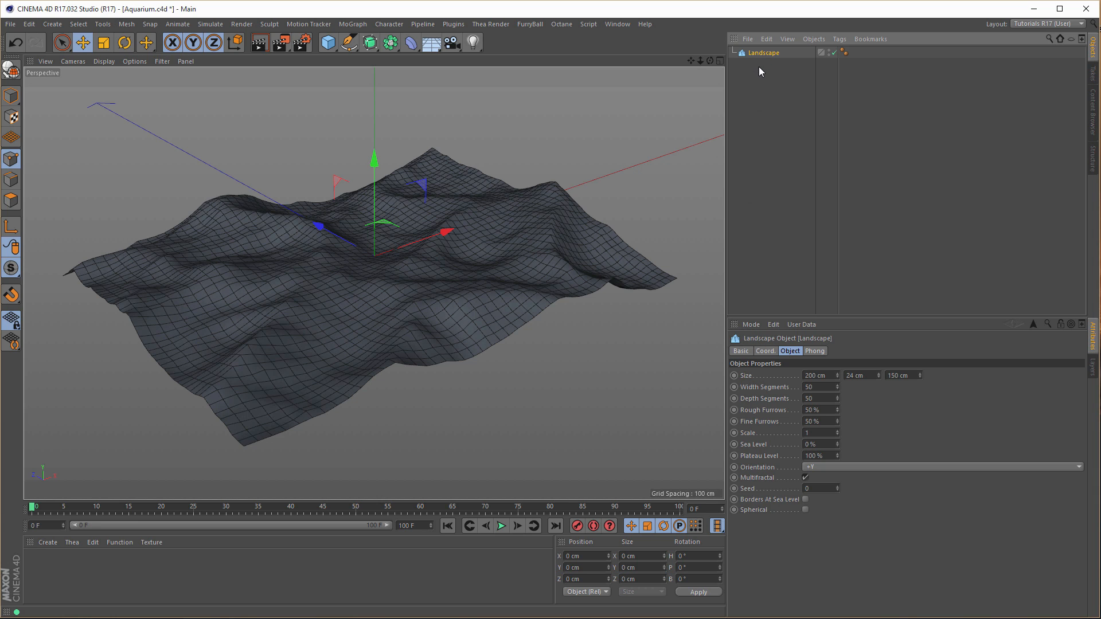
- Convert the landscape to an editable polygon object and switch to edge editing
mouse_move(383, 325)
left_mouse_down("alt")
mouse_move(376, 316)
mouse_move(396, 327)
left_mouse_up("alt")
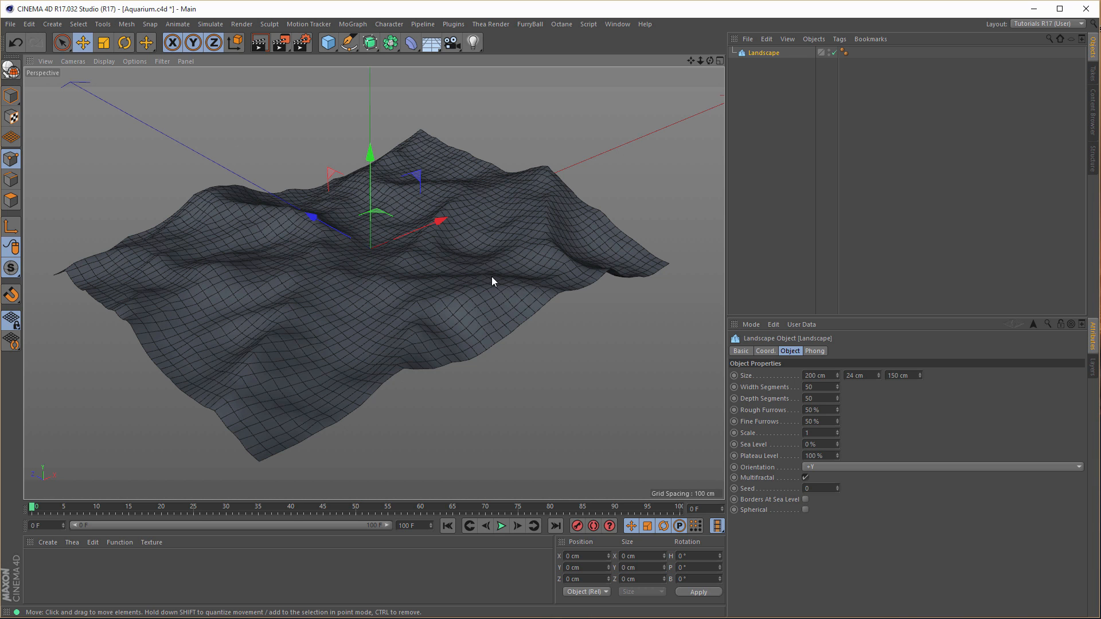
key("c")
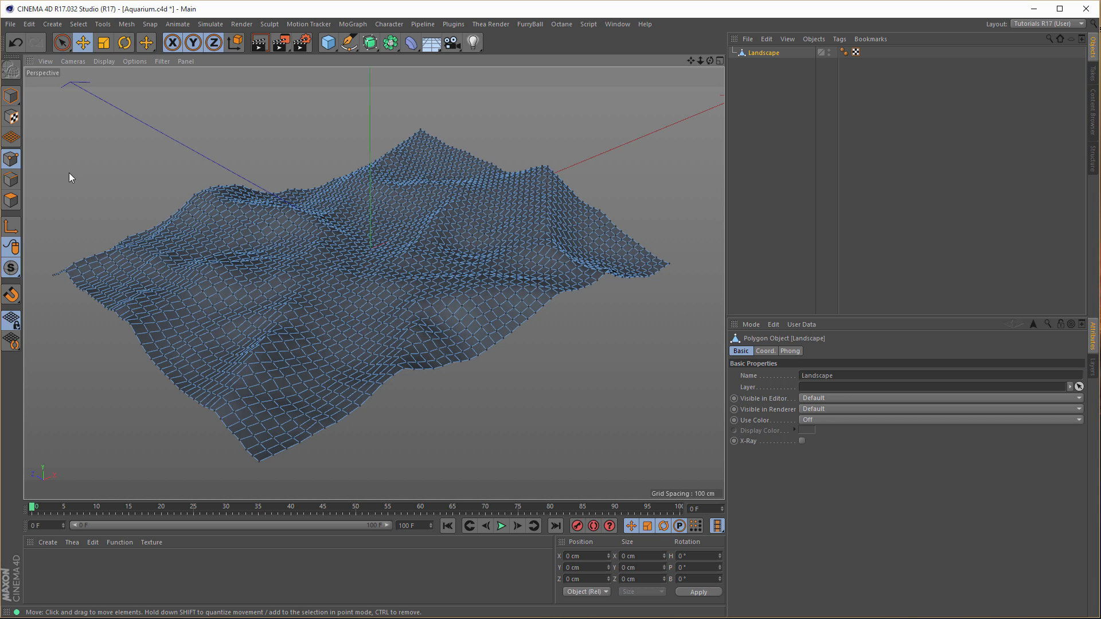
left_click(11, 179)
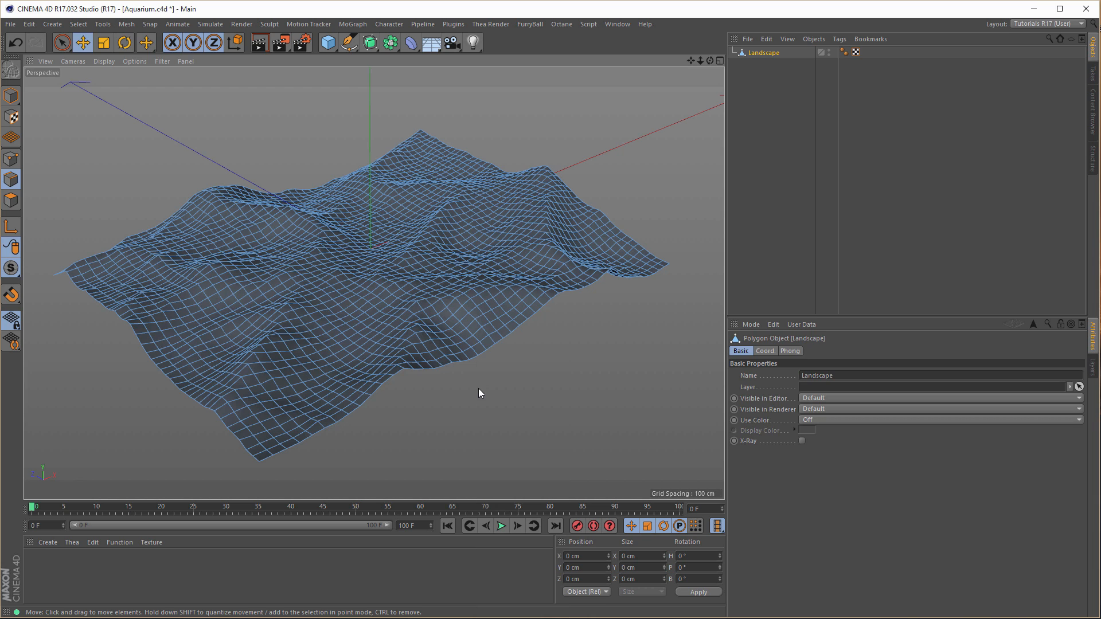
- Select the landscape's entire outer border edge using Loop Selection with Select Boundary Loop enabled
key("u")
key("l")
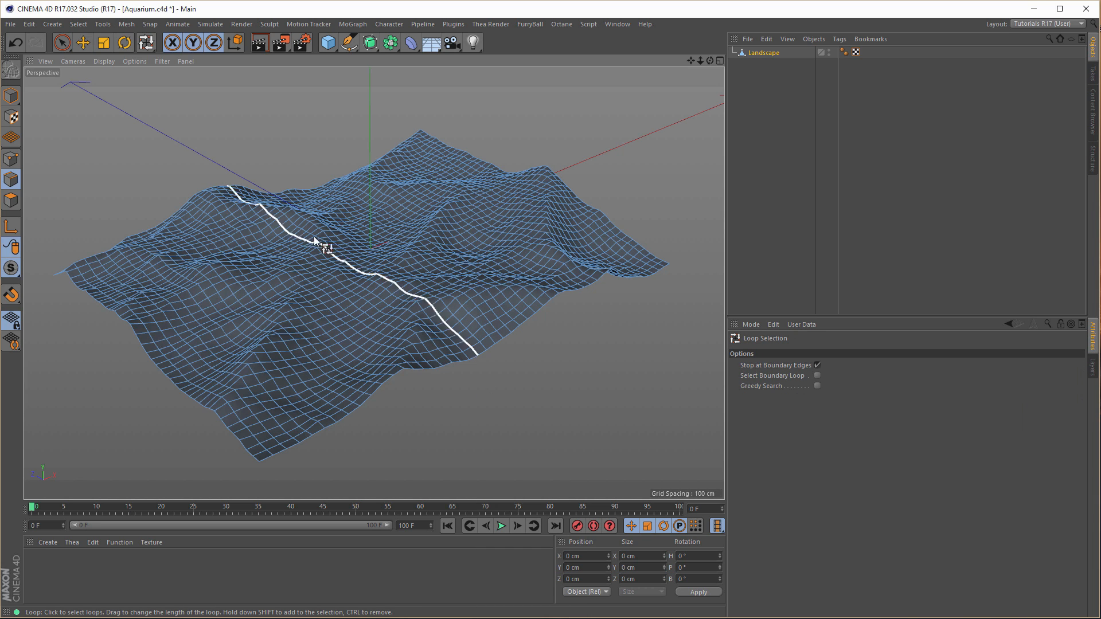
left_click(78, 25)
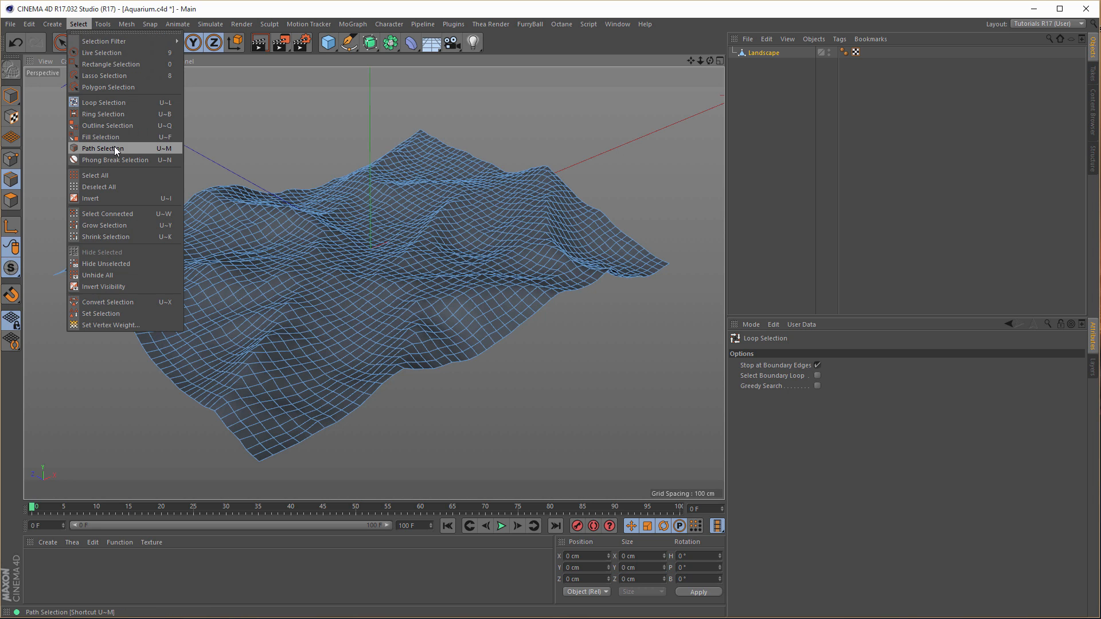
left_click(136, 102)
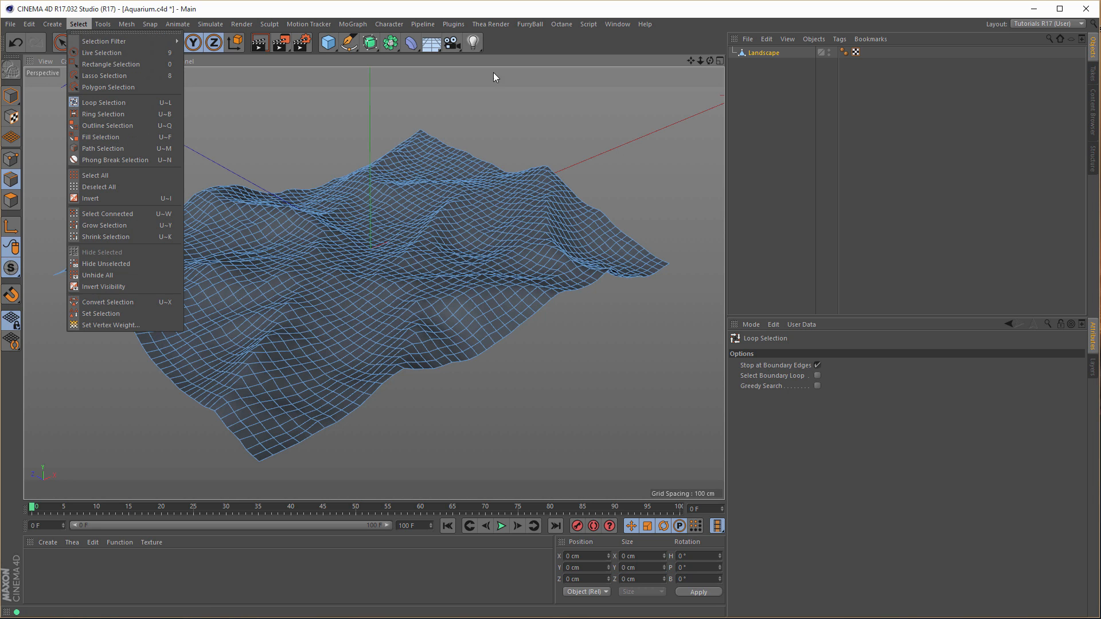
left_click(817, 365)
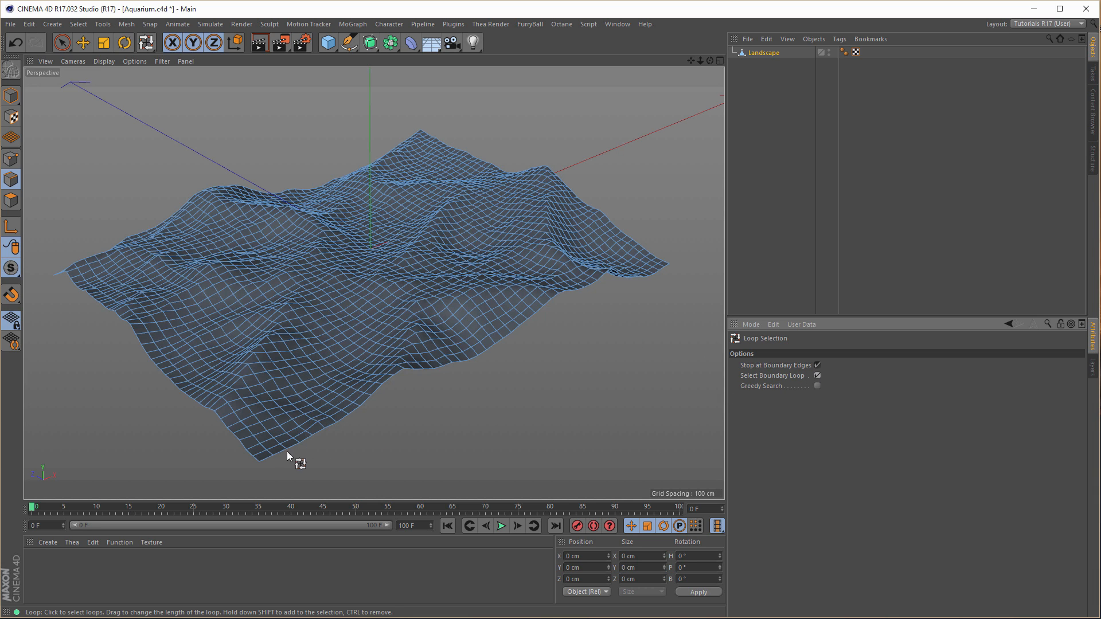
left_click(266, 456)
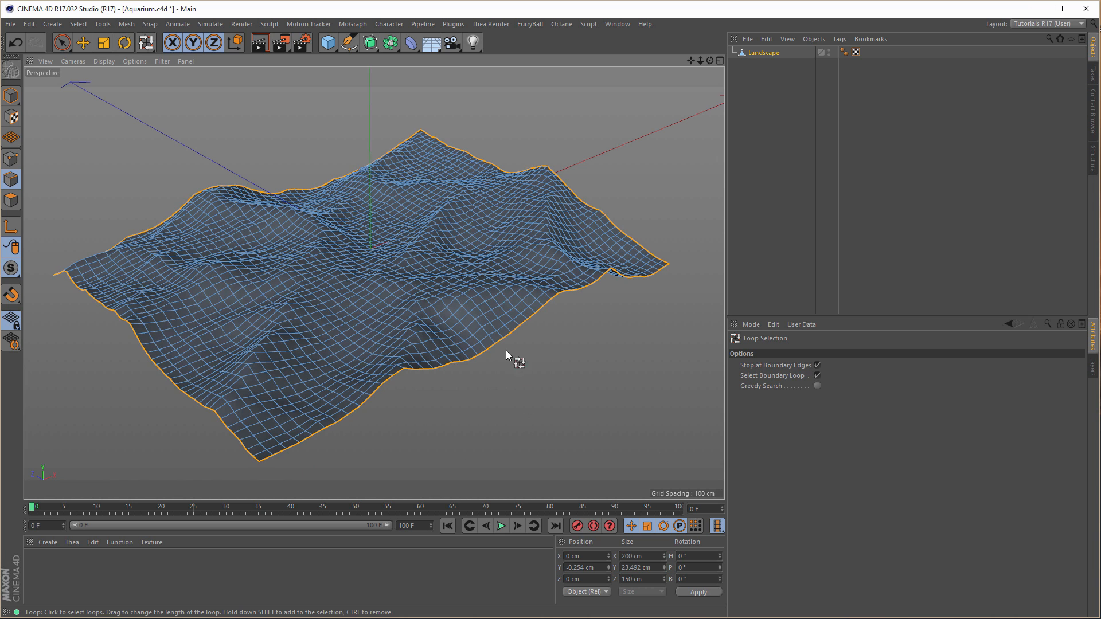
- Extrude the selected border edges straight down about 26 cm to form the block's side walls
mouse_move(469, 345)
left_mouse_down("alt")
mouse_move(476, 359)
mouse_move(470, 352)
left_mouse_up("alt")
middle_click(479, 389)
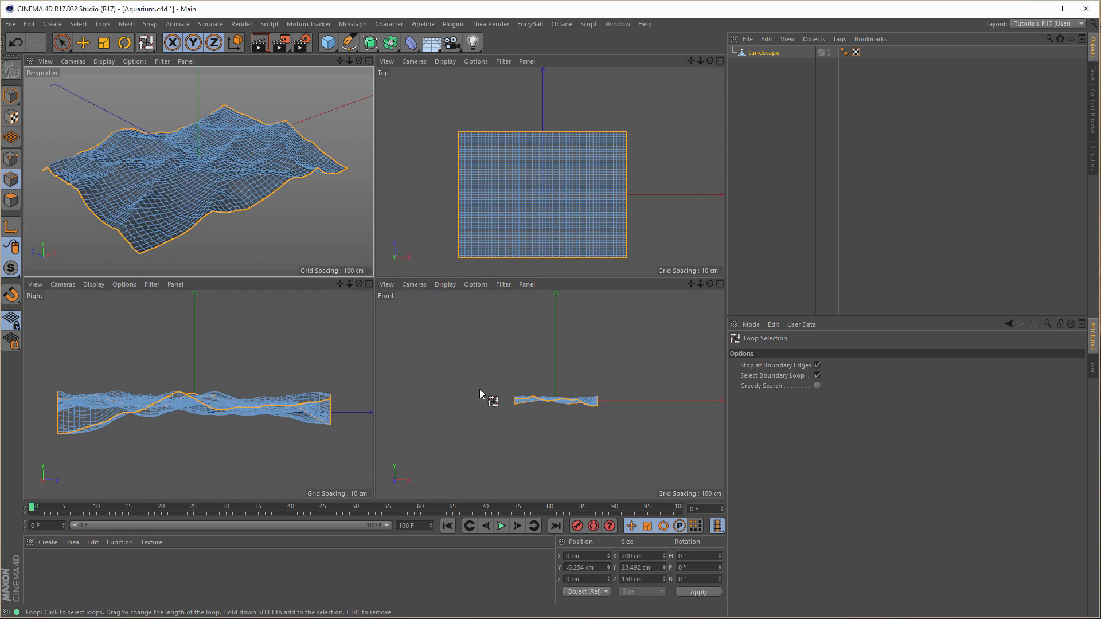
middle_click(250, 359)
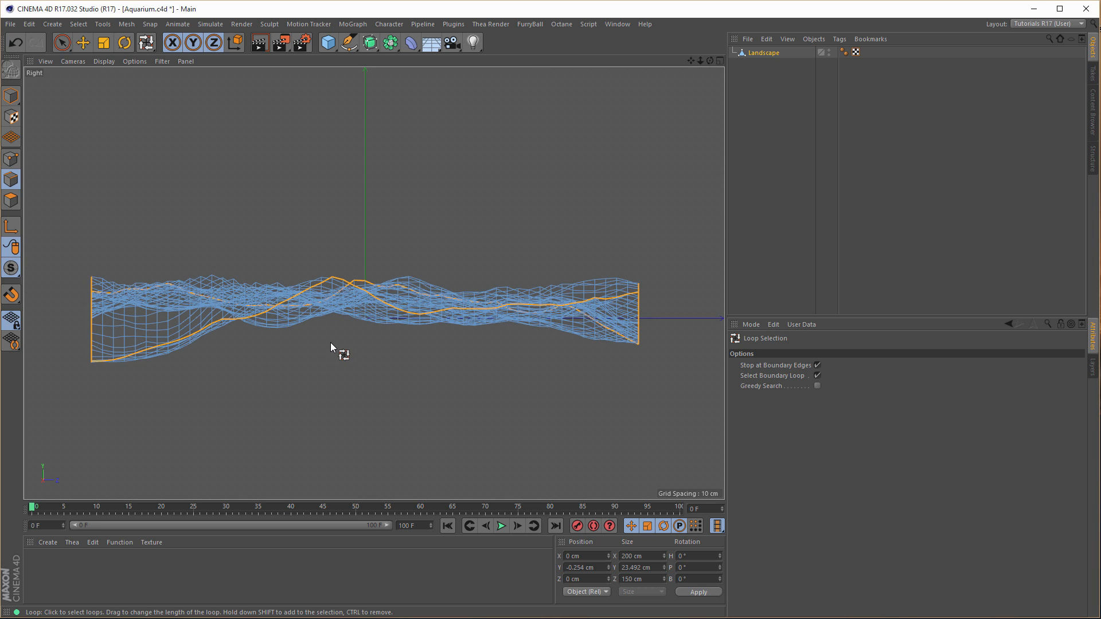
left_click(83, 44)
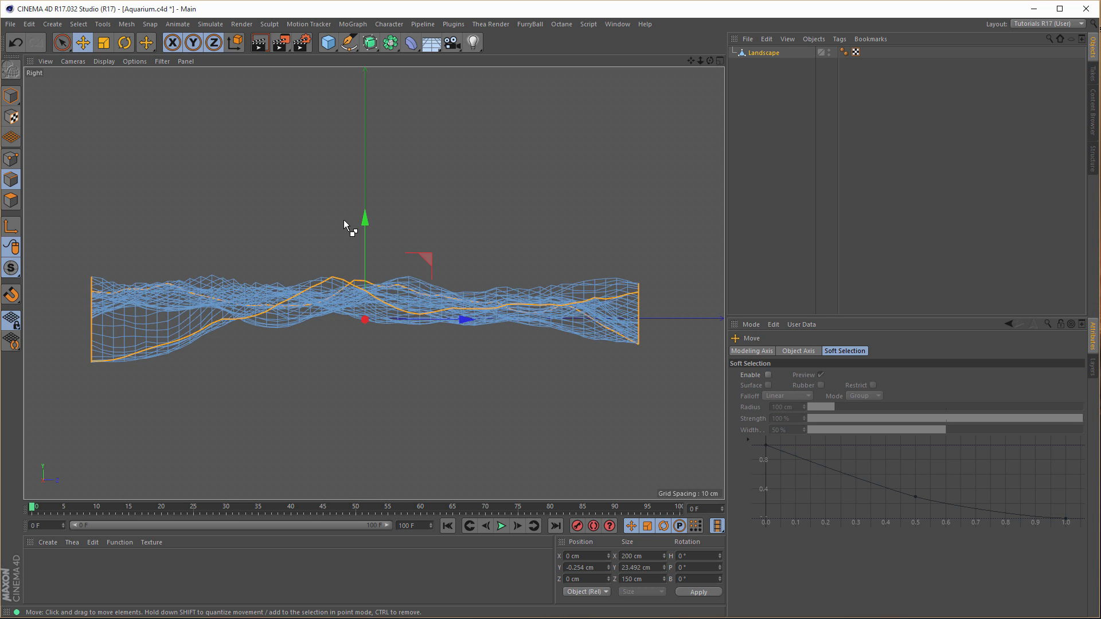
left_click_drag(364, 218, 370, 313)
- Flatten the lower border edges by scaling their Y size to 0 cm
middle_click(416, 345)
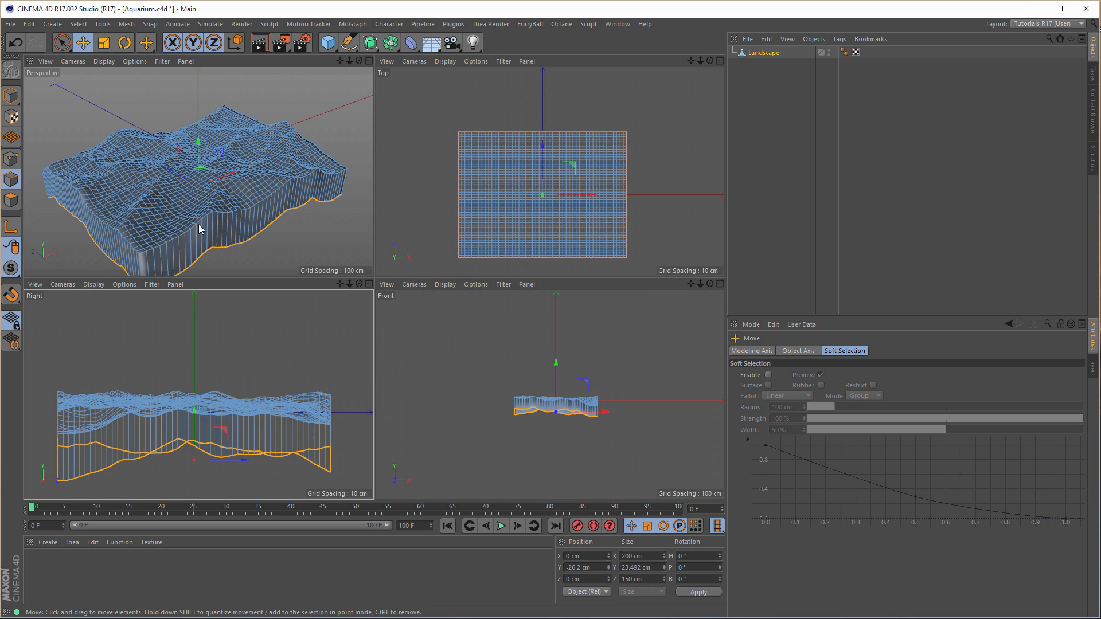
middle_click(307, 335)
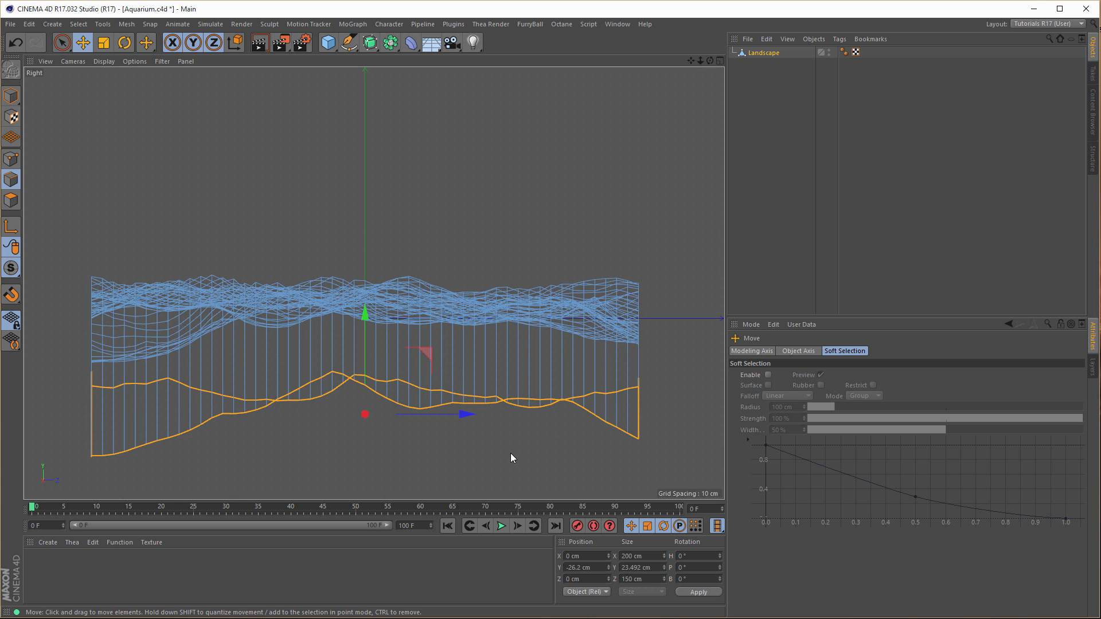
left_click(104, 43)
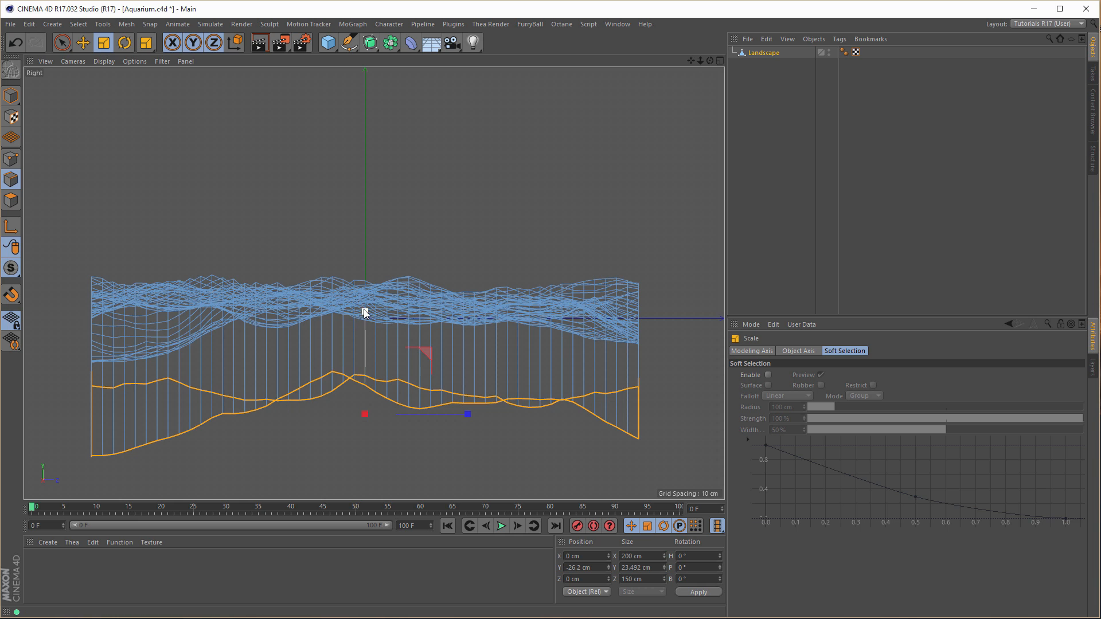
left_click_drag(364, 314, 371, 417)
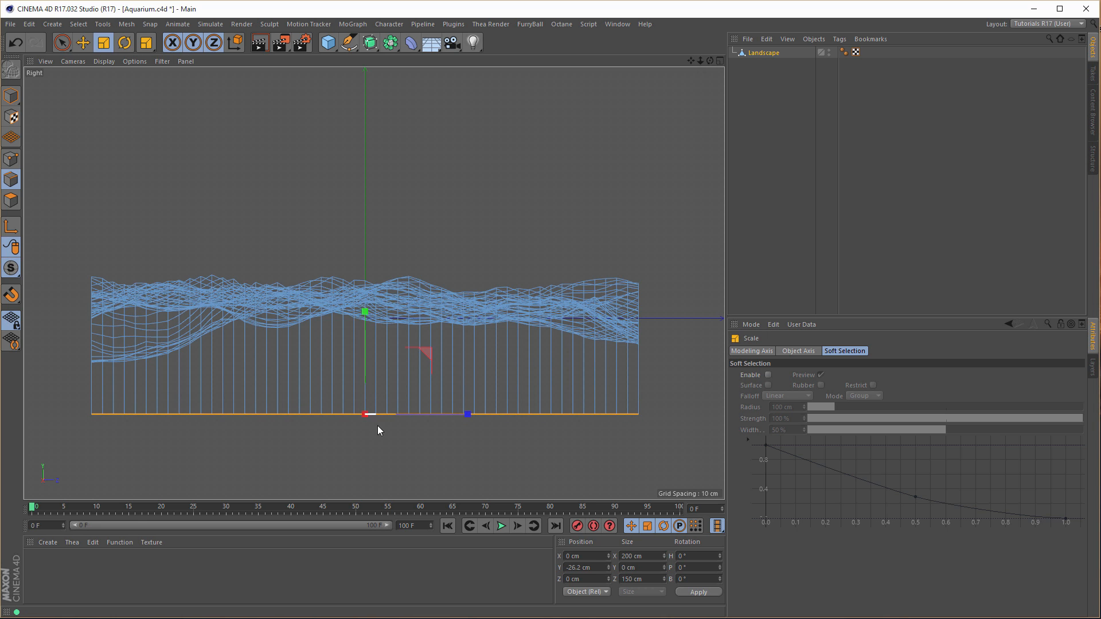
- Extrude the bottom border edges inward by scaling them to about 168.6 cm by 126.45 cm, forming a rim on the underside
middle_click(371, 449)
middle_click(226, 256)
left_click_drag(307, 344, 386, 244, "alt")
left_click_drag(373, 285, 367, 260, "alt")
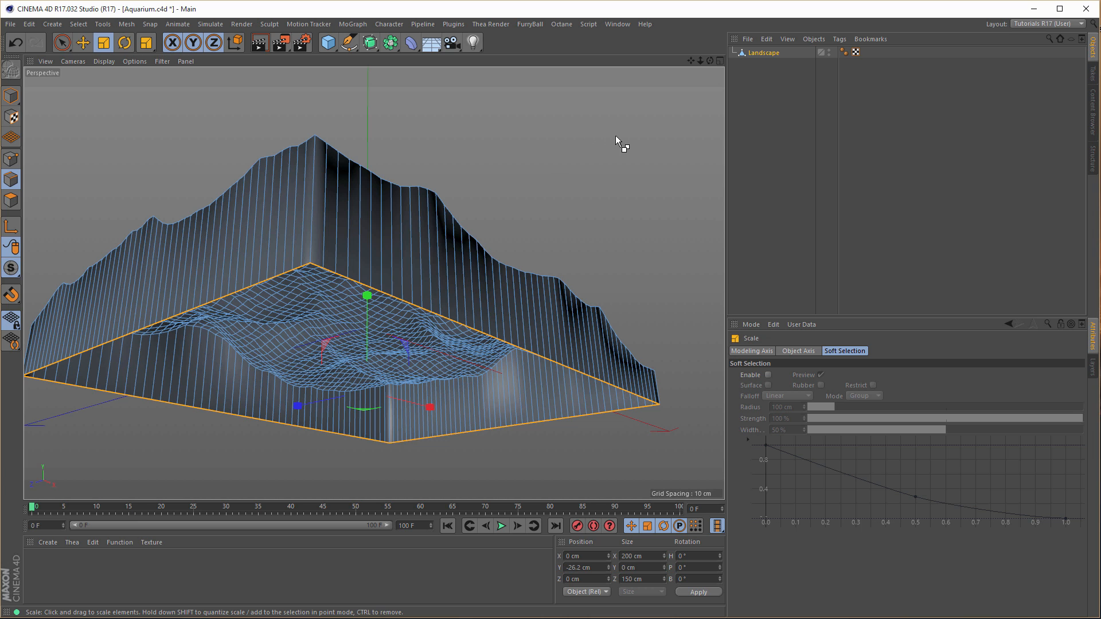
left_click_drag(615, 137, 546, 160)
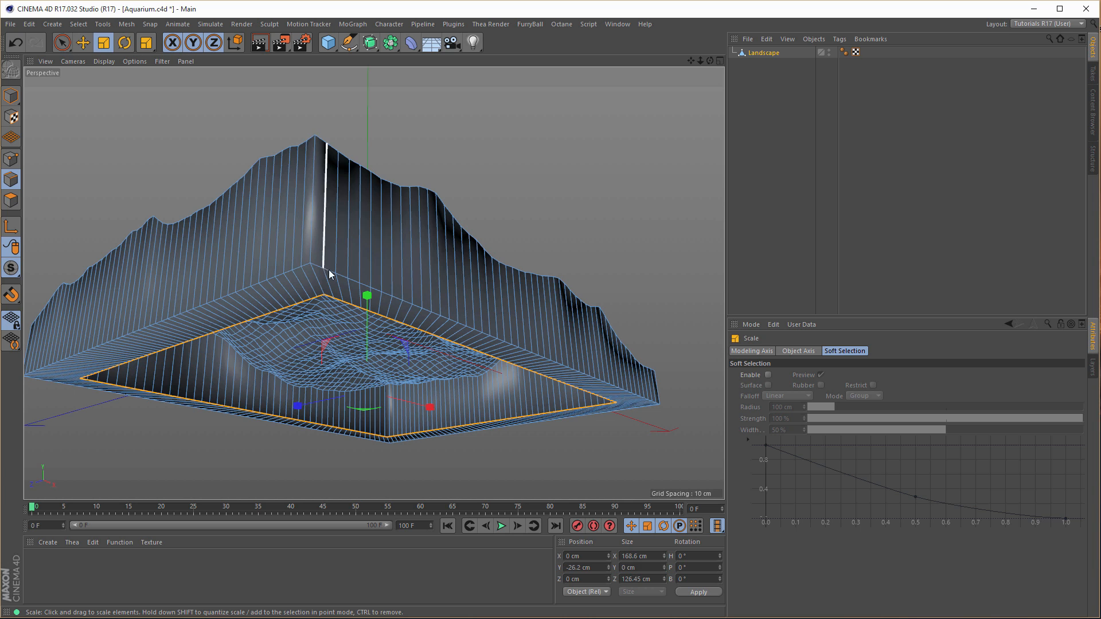
- Select the edge loops around the block's wavy top rim and flat base using Loop Selection with Select Boundary Loop disabled
mouse_move(363, 275)
left_mouse_down("alt")
mouse_move(359, 236)
mouse_move(355, 258)
left_mouse_up("alt")
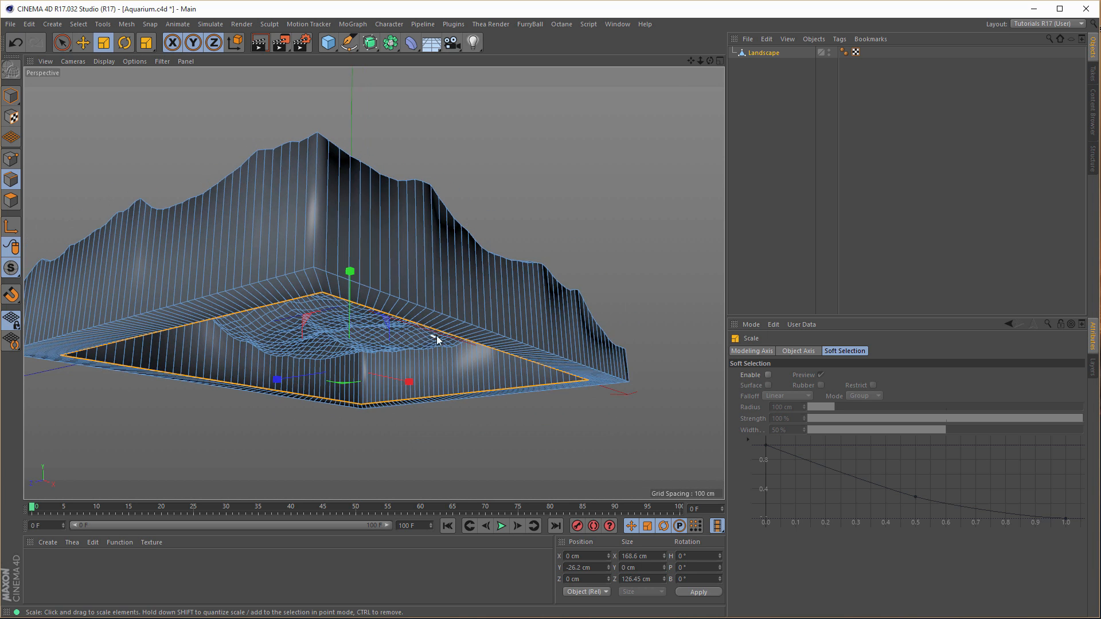
left_click_drag(566, 305, 392, 325, "alt")
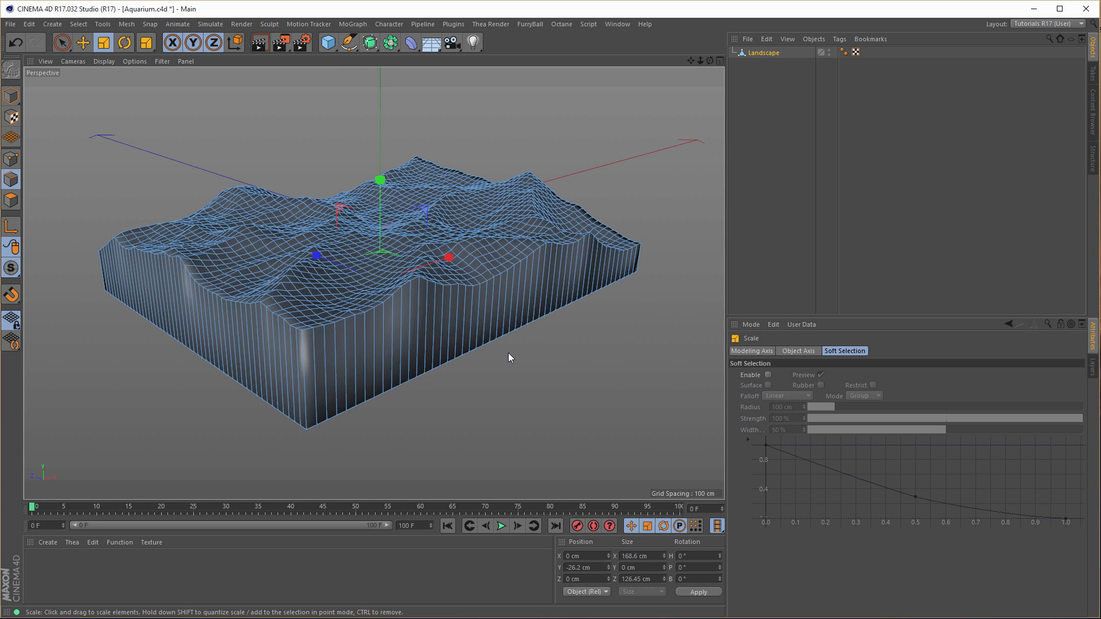
scroll(421, 319, "up", 4)
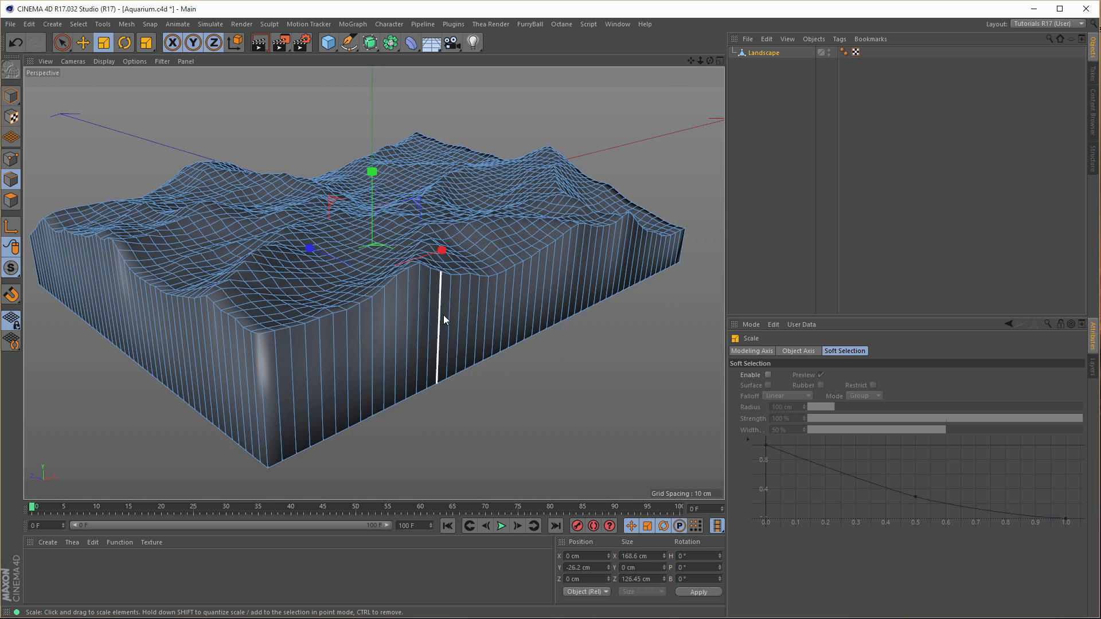
scroll(443, 318, "down", 2)
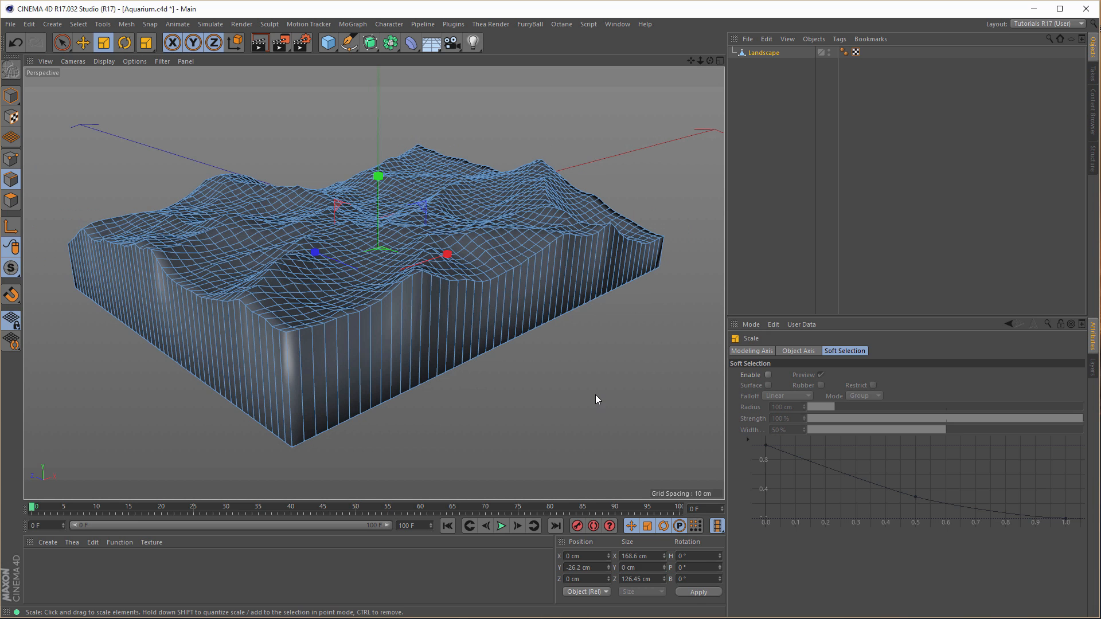
key("u")
key("l")
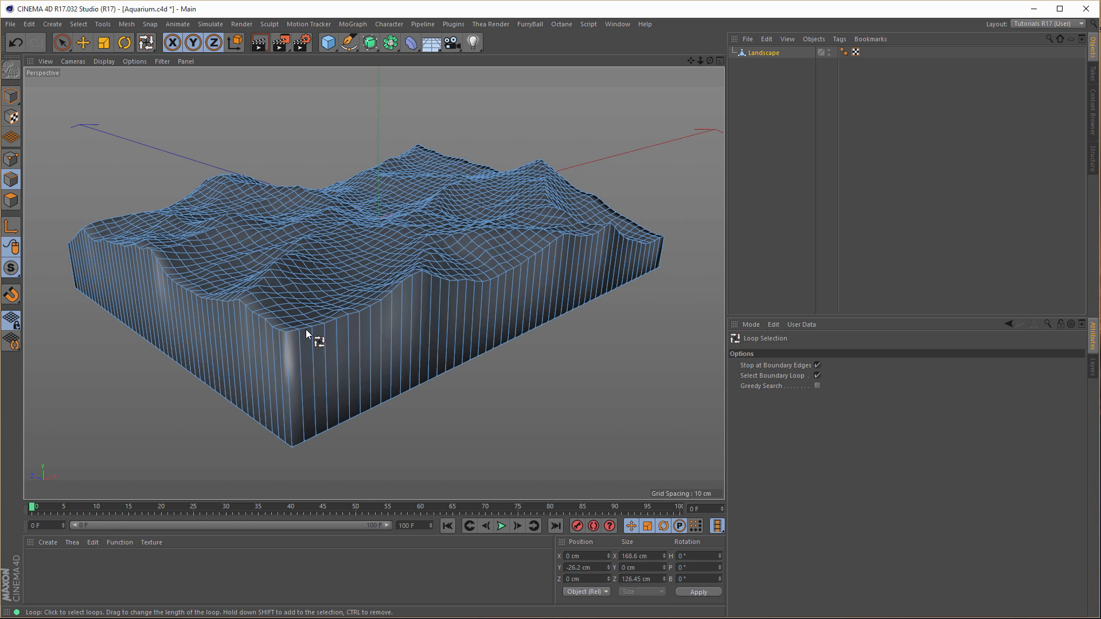
scroll(298, 326, "up", 5)
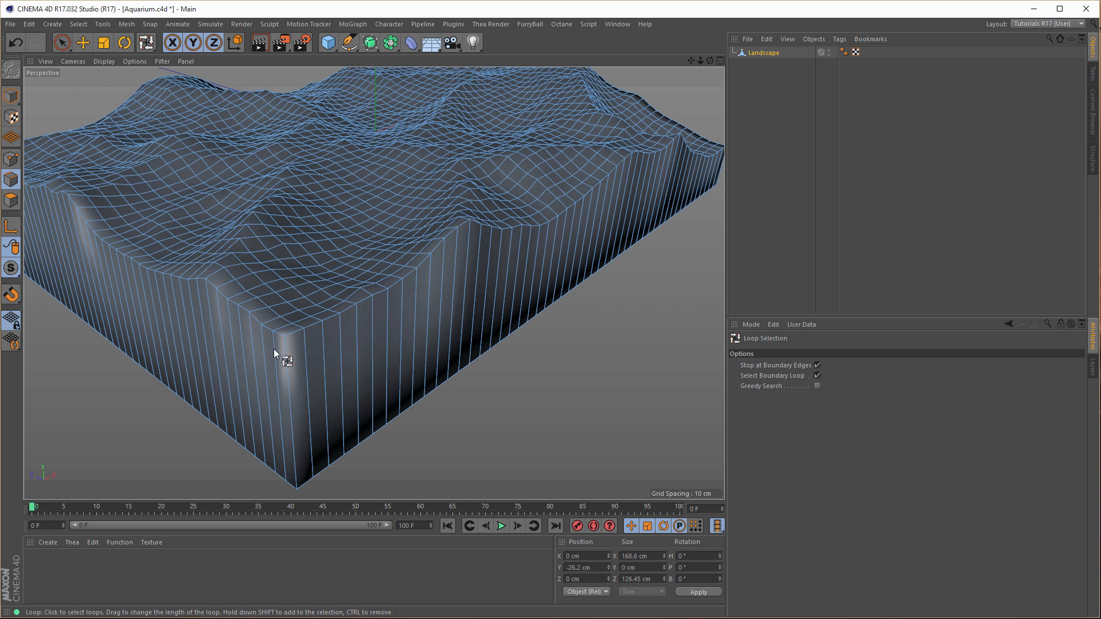
left_click(817, 376)
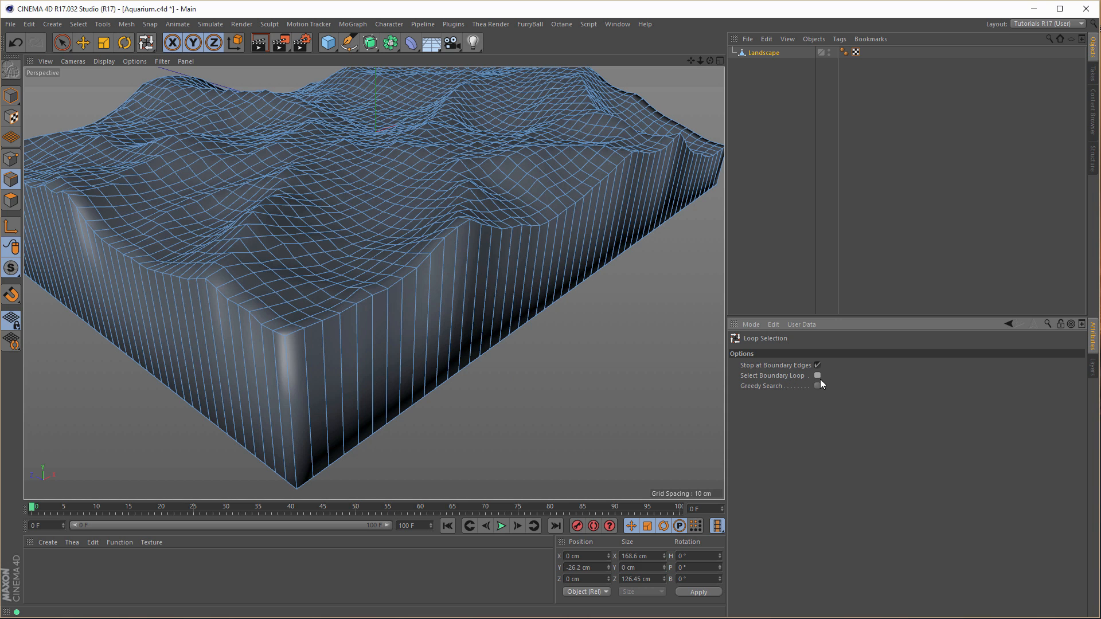
left_click(292, 332)
left_click_drag(356, 418, 378, 246, "alt")
left_click(367, 319)
- Add the vertical edges at the block's corners to the current edge selection with Live Selection
left_click(63, 43)
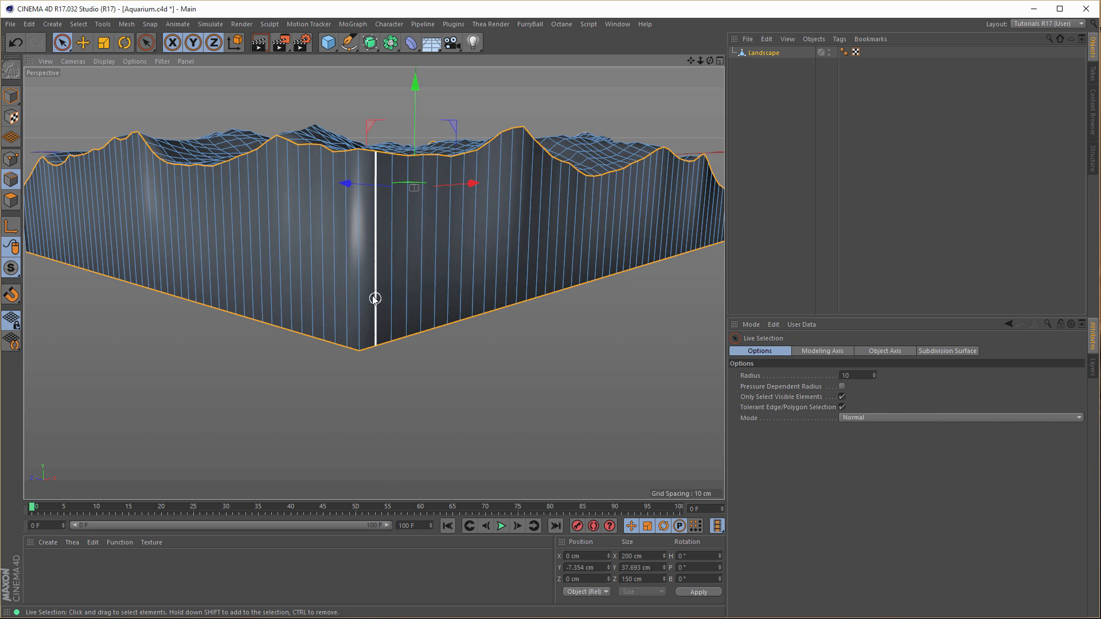
left_click_drag(277, 281, 180, 262, "alt")
right_click_drag(190, 263, 263, 257, "alt")
left_click(203, 268, "shift")
middle_click_drag(211, 272, 578, 288, "alt")
left_click_drag(234, 222, 187, 217, "alt")
middle_click_drag(187, 217, 563, 256, "alt")
left_click_drag(212, 214, 140, 225, "alt")
middle_click_drag(133, 225, 310, 245, "alt")
left_click_drag(310, 251, 299, 231, "alt")
left_click_drag(204, 250, 163, 234, "alt")
middle_click_drag(188, 234, 319, 239, "alt")
scroll(319, 239, "up", 3)
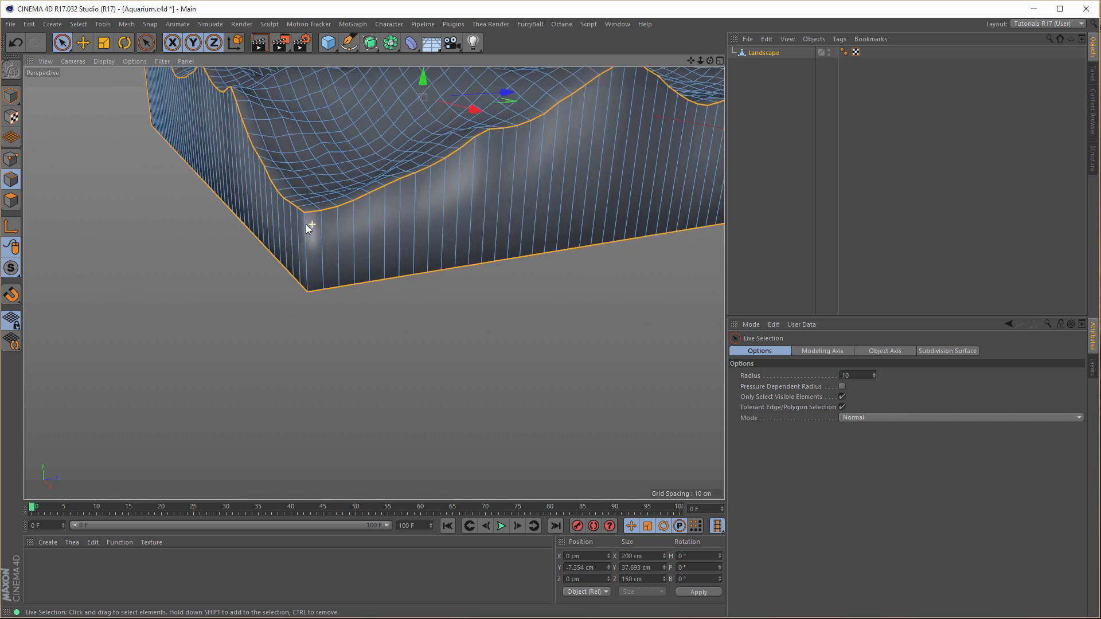
left_click_drag(310, 226, 299, 247, "alt")
left_click(308, 249, "shift")
scroll(297, 245, "down", 3)
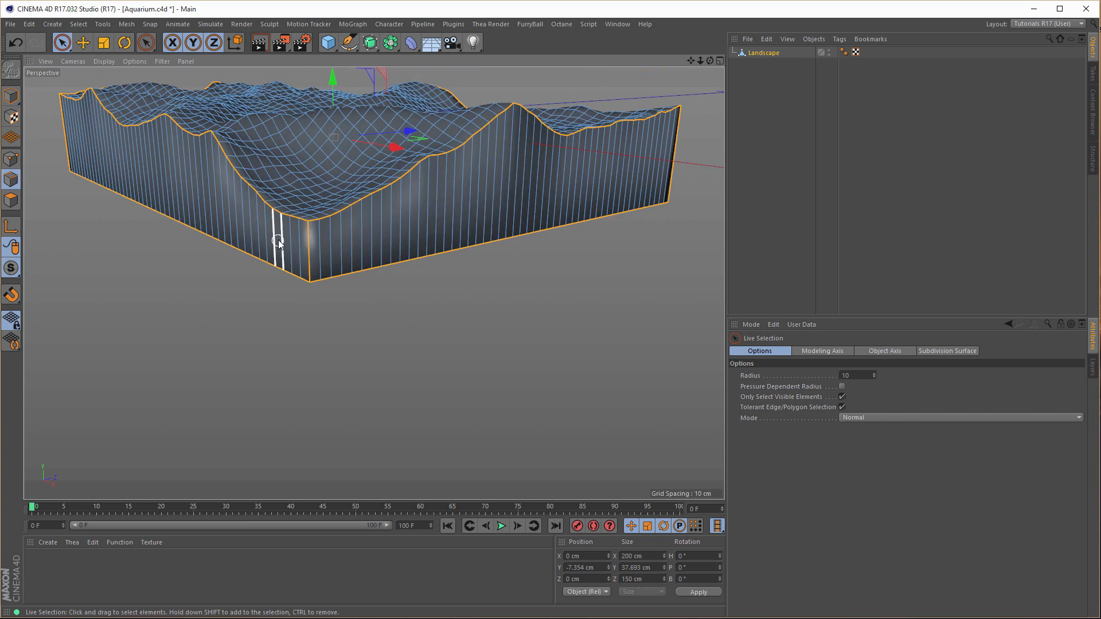
middle_click_drag(278, 239, 461, 278, "alt")
left_click_drag(343, 244, 418, 275, "alt")
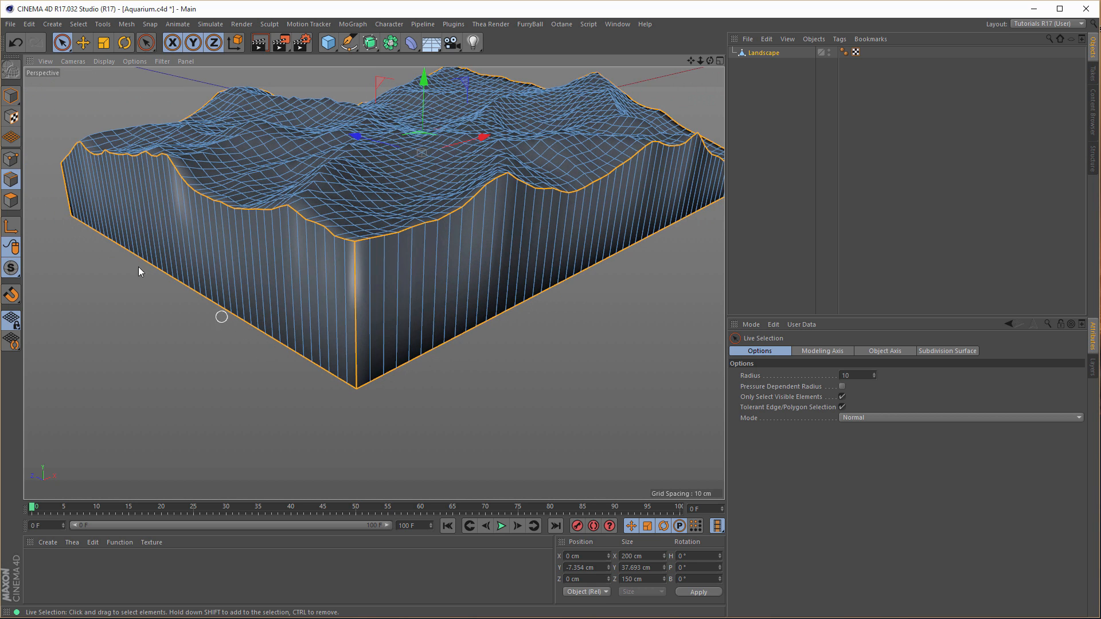
- Optimize the block's mesh in Point mode and return to Edge mode
left_click(11, 164)
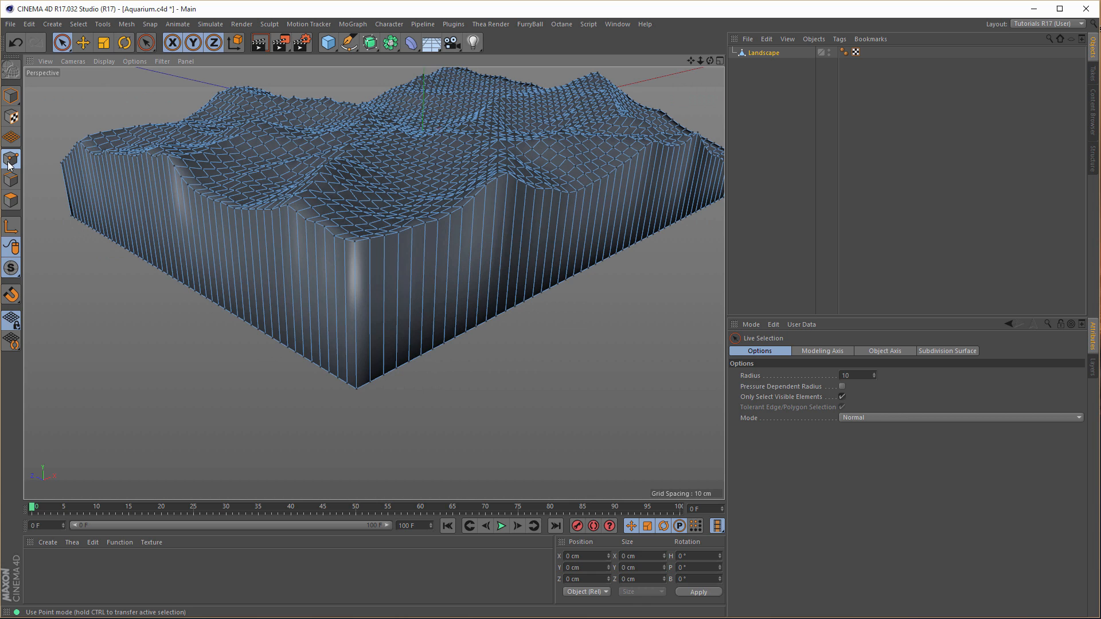
right_click(145, 319)
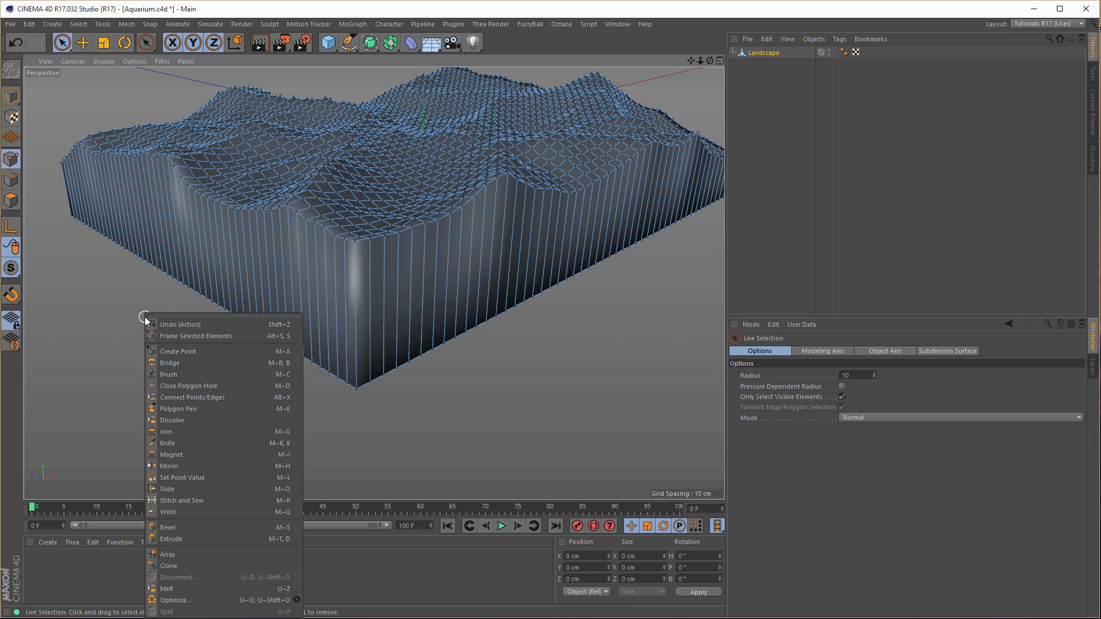
left_click(174, 600)
left_click(11, 179)
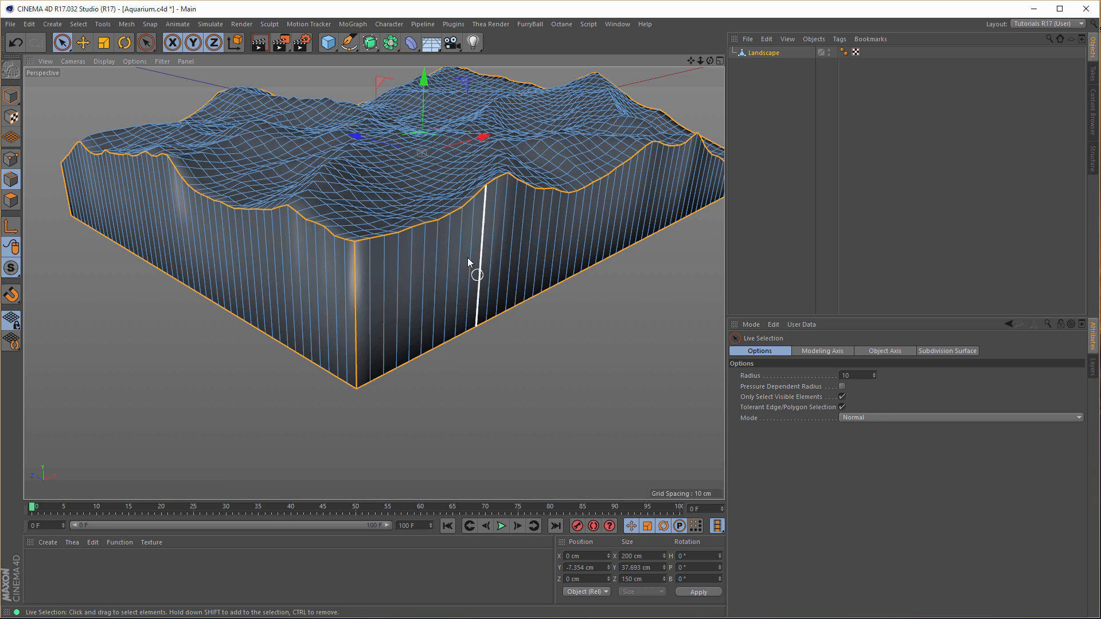
- Bevel the selected rim, base and corner edges in Chamfer mode with a 1 cm offset and 3 subdivisions
scroll(463, 238, "up", 3)
left_click_drag(354, 232, 358, 243, "alt")
middle_click_drag(377, 231, 408, 244, "alt")
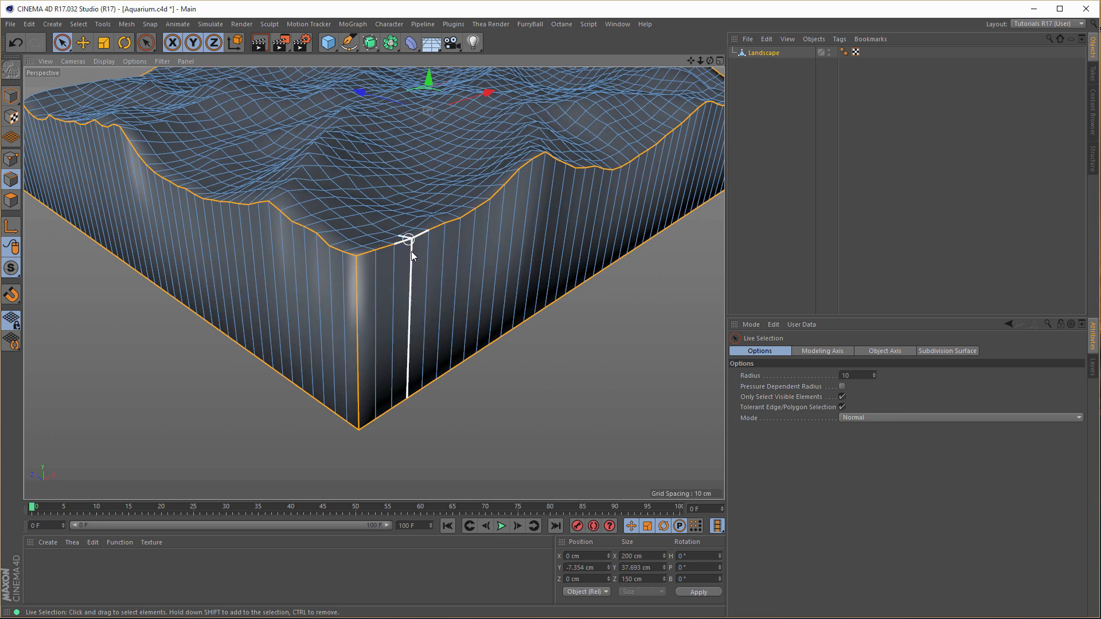
right_click(601, 388)
left_click(602, 391)
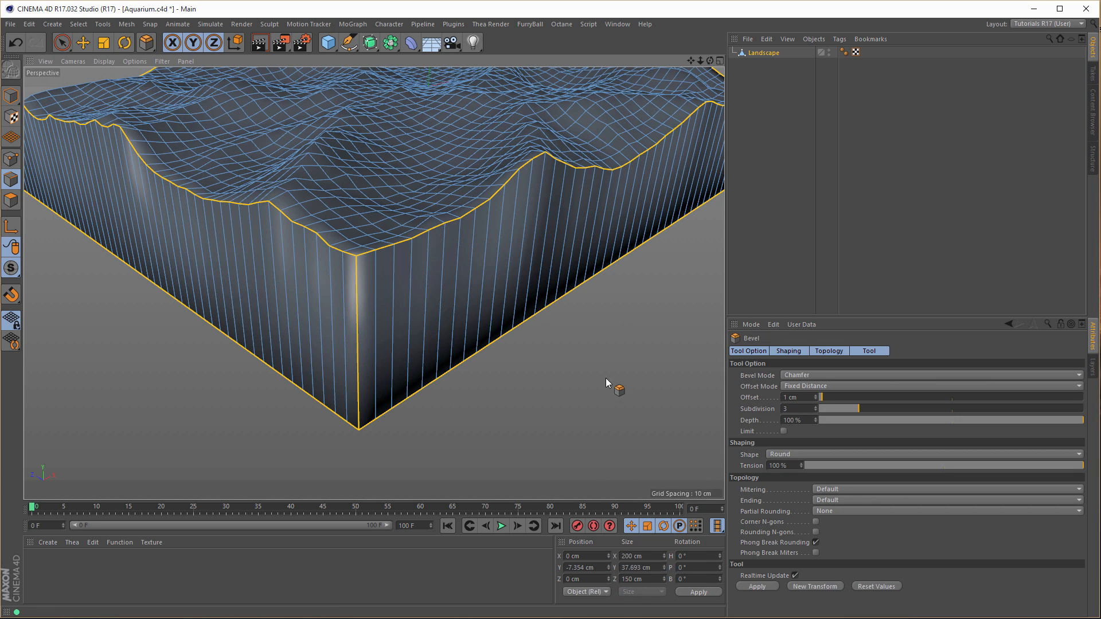
right_click(616, 314)
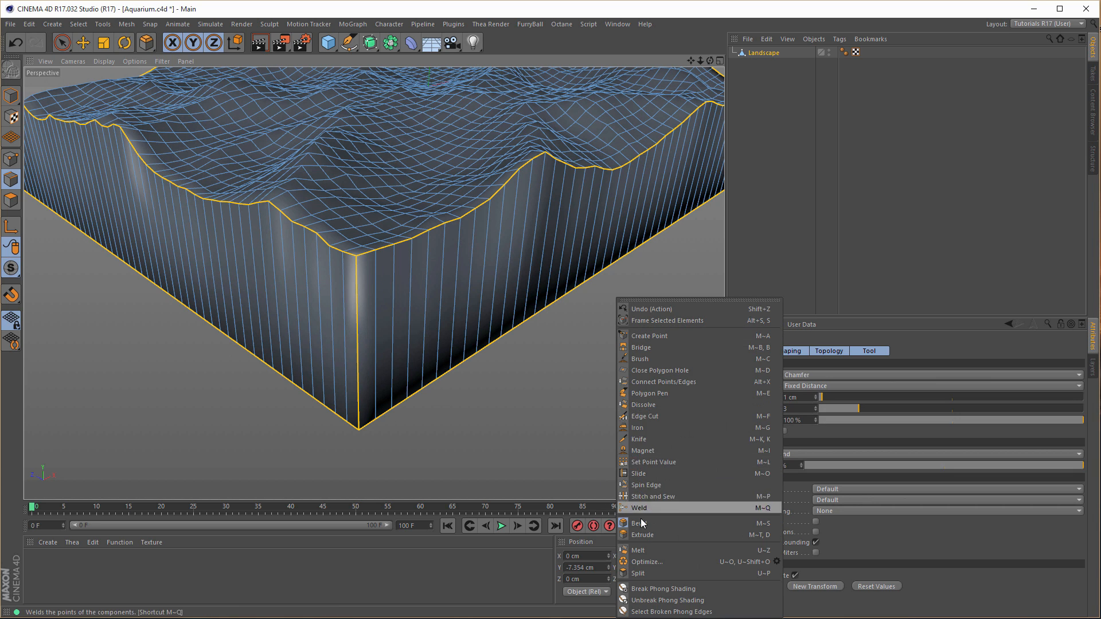
left_click(586, 365)
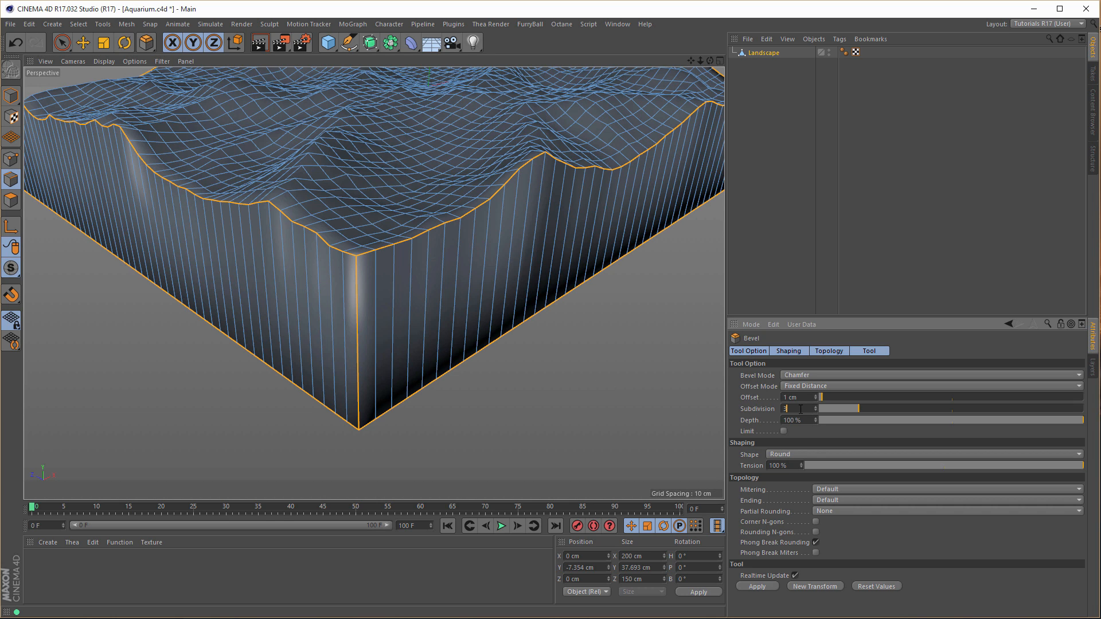
key("Return")
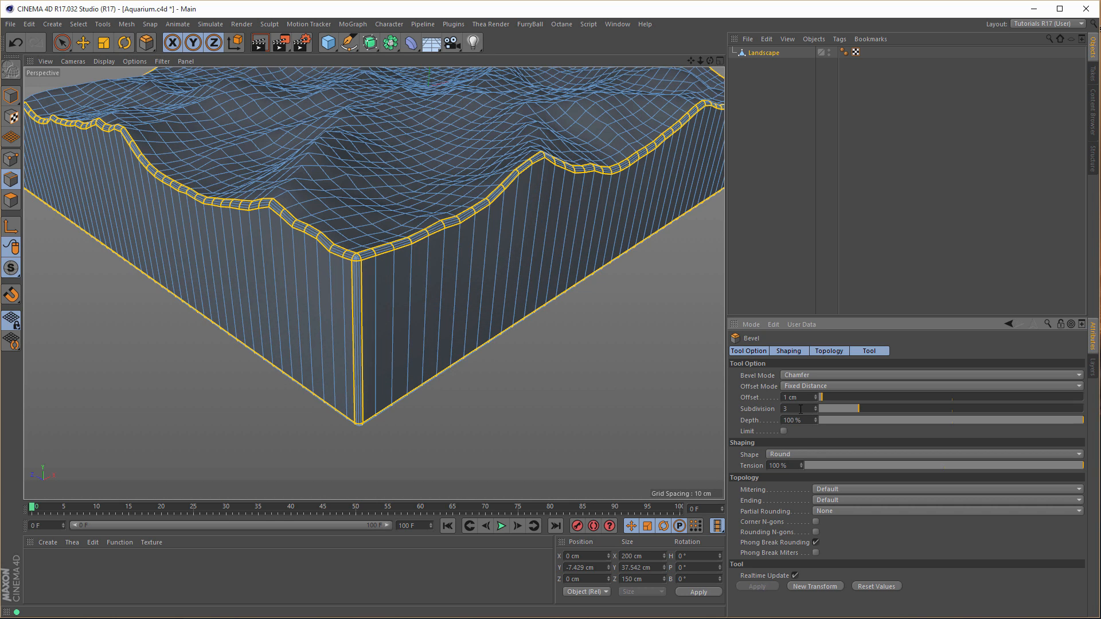
- Check the bevel around the block and deselect all edges with Live Selection in Edge mode
left_click_drag(487, 308, 351, 305, "alt")
middle_click_drag(373, 283, 352, 314, "alt")
left_click_drag(396, 291, 318, 317, "alt")
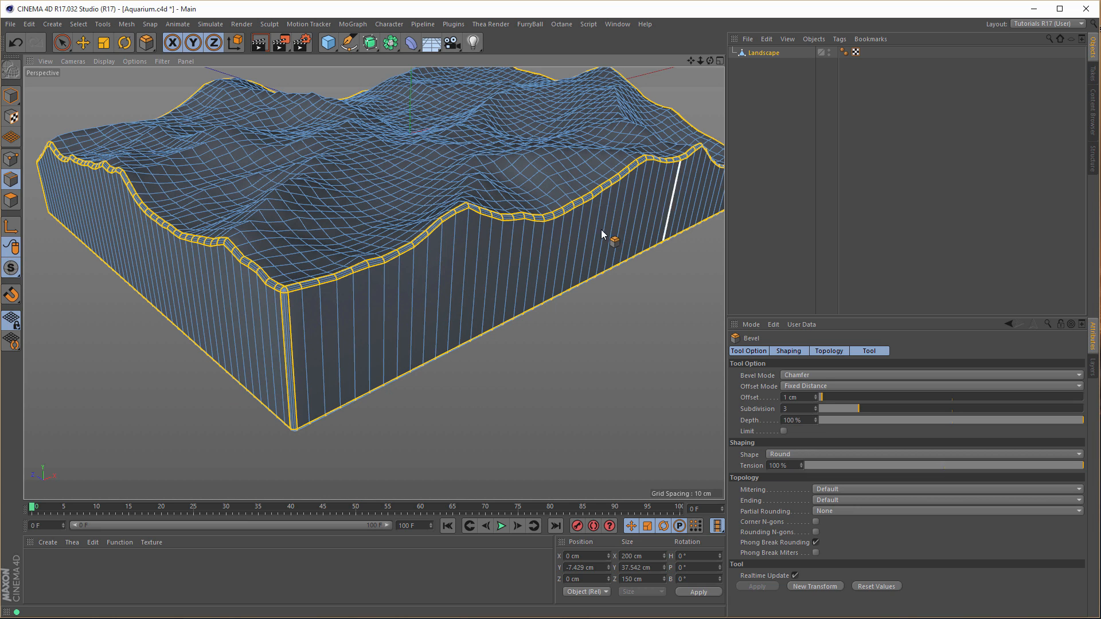
left_click(9, 179)
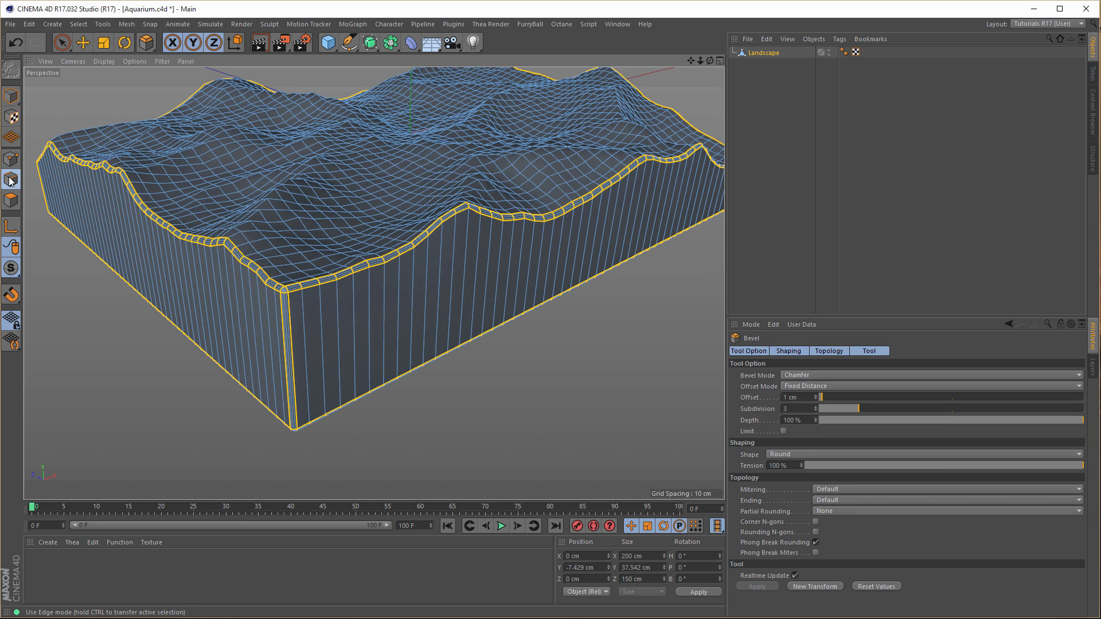
left_click(62, 42)
left_click(439, 446)
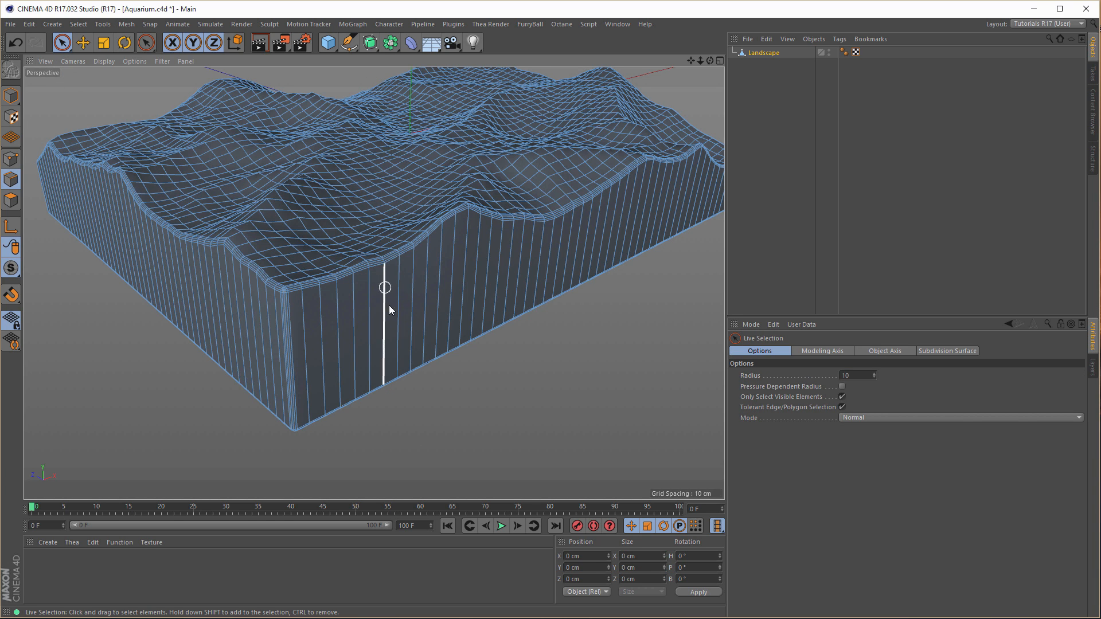
- Show the block in the Right view and activate the Knife tool
middle_click(385, 290)
middle_click(270, 422)
middle_click_drag(332, 350, 333, 337, "alt")
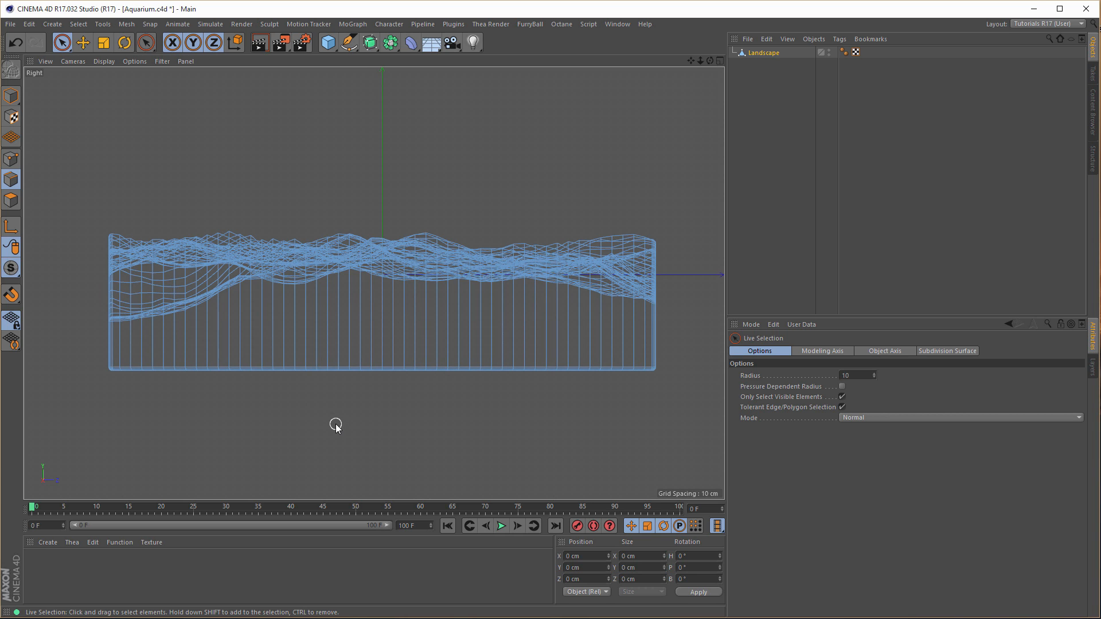
key("k")
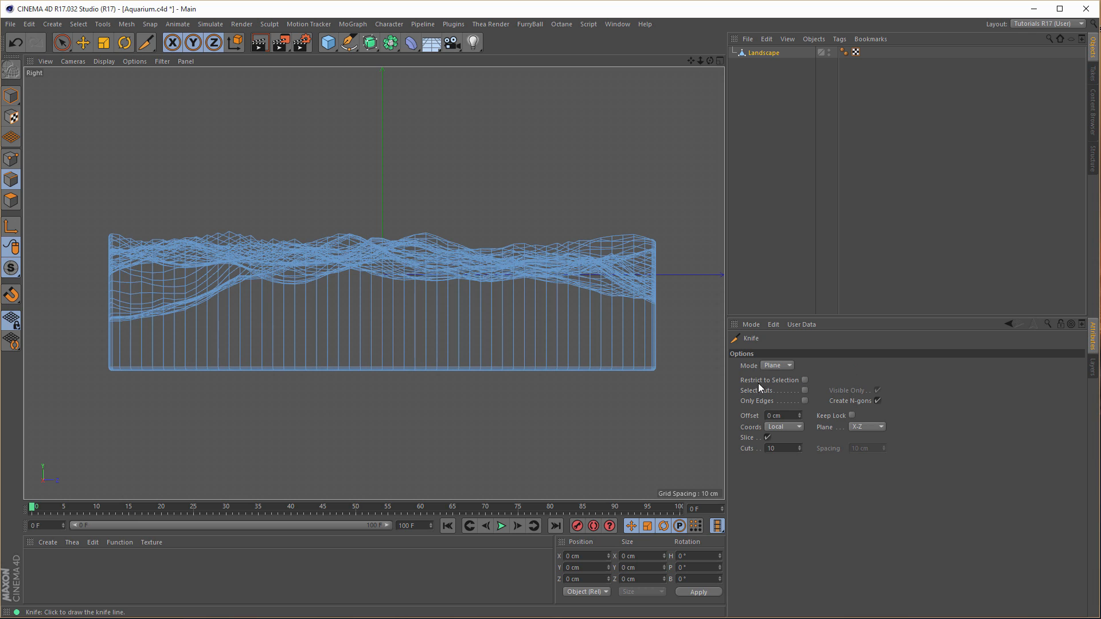
left_click(786, 367)
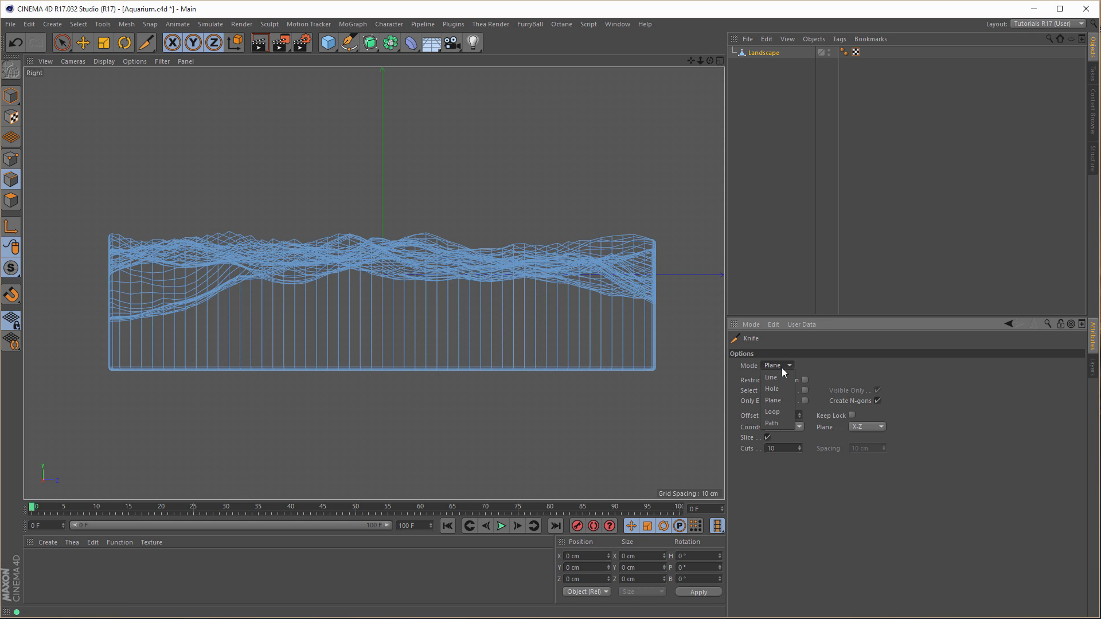
left_click(774, 379)
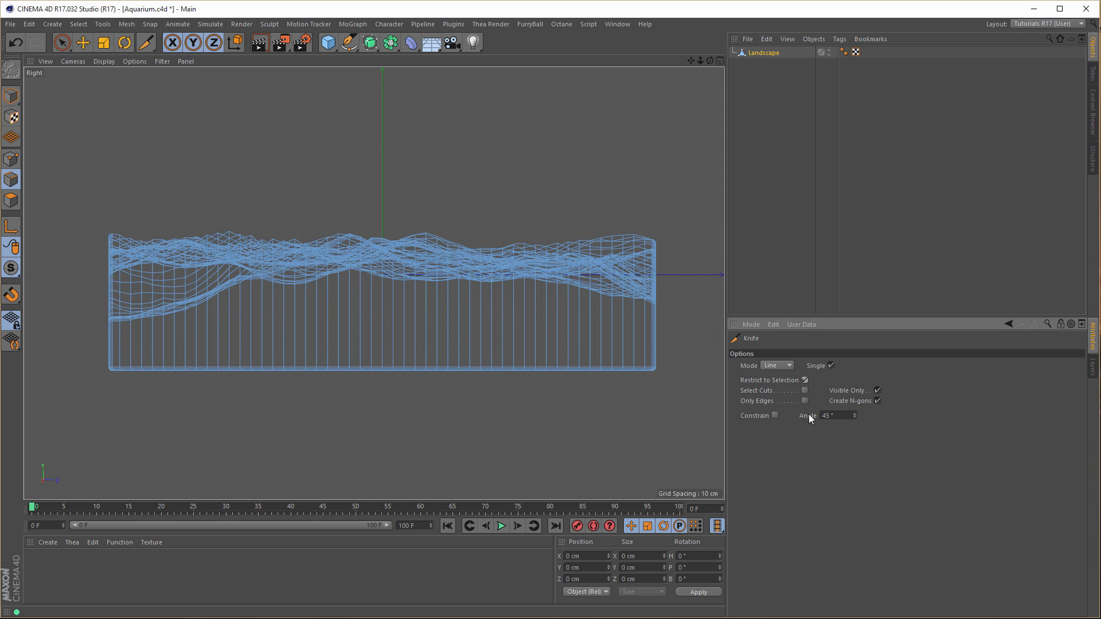
left_click(778, 367)
left_click(780, 420)
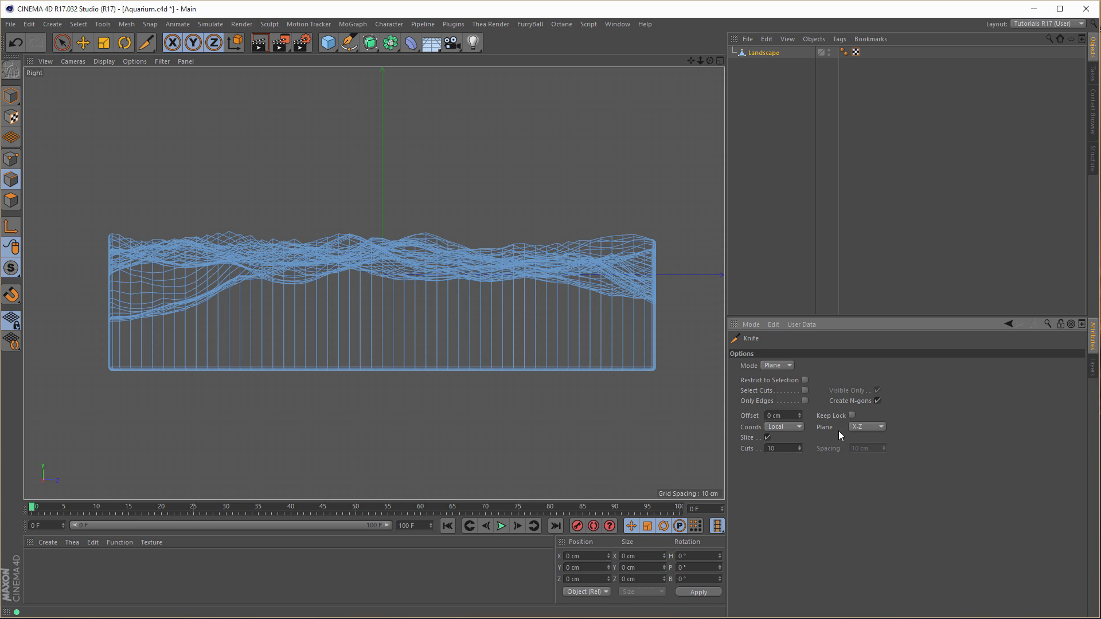
- Slice the block horizontally with the Knife in Plane mode, using 10 cuts on the local X-Z plane
left_click(858, 428)
left_click(858, 427)
left_click(437, 347)
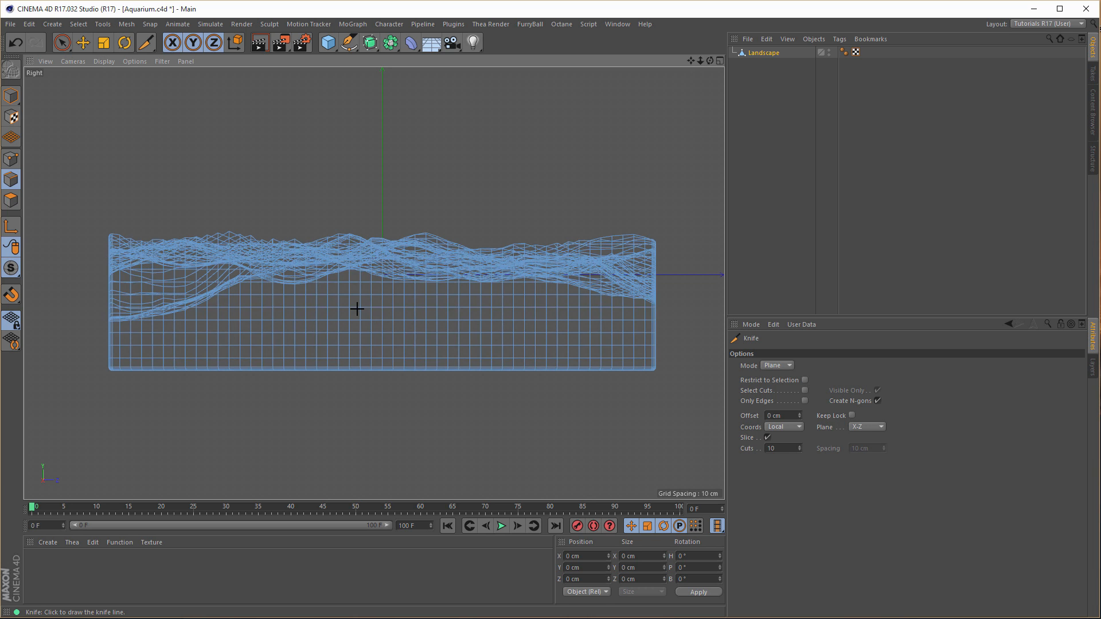
- Examine the sliced block in the Perspective view with Model mode active
middle_click(397, 449)
middle_click(258, 253)
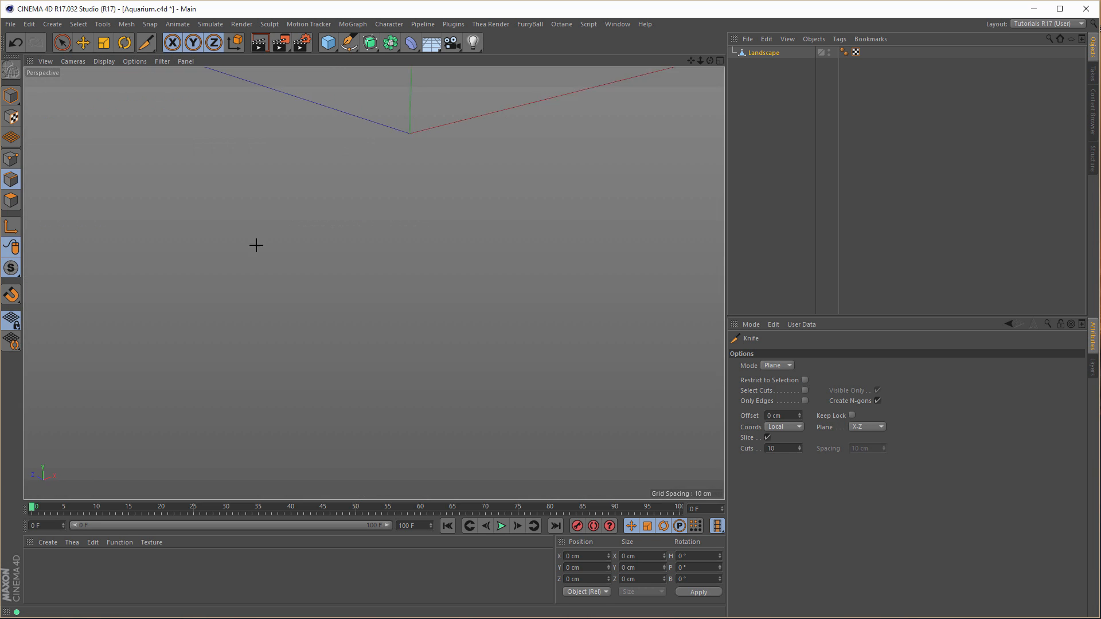
left_click_drag(366, 379, 369, 350, "alt")
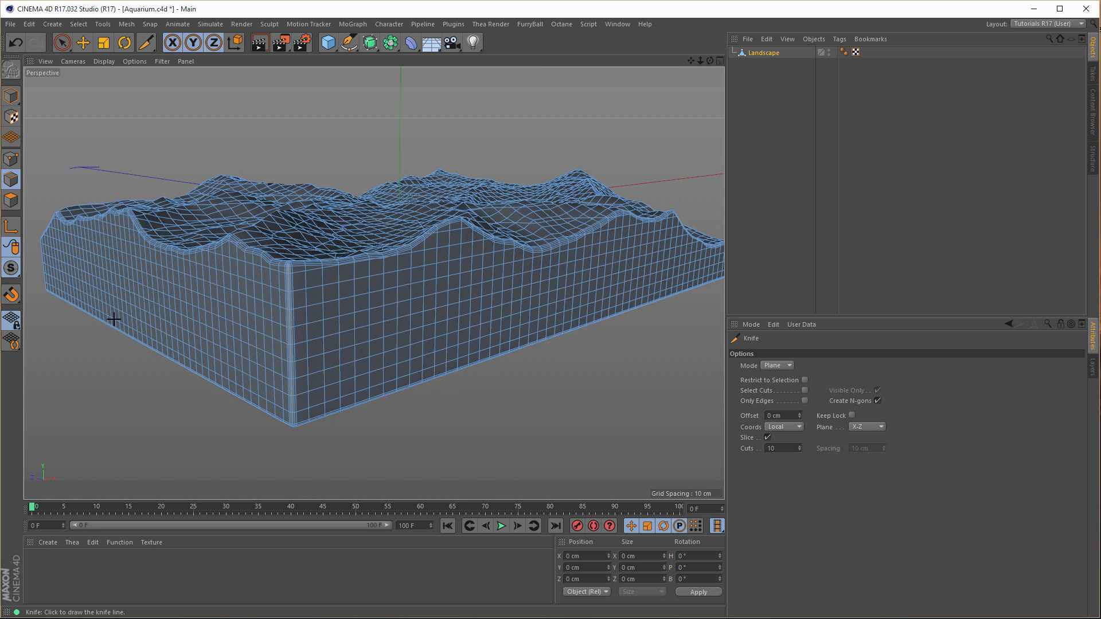
left_click(122, 335)
left_click(11, 97)
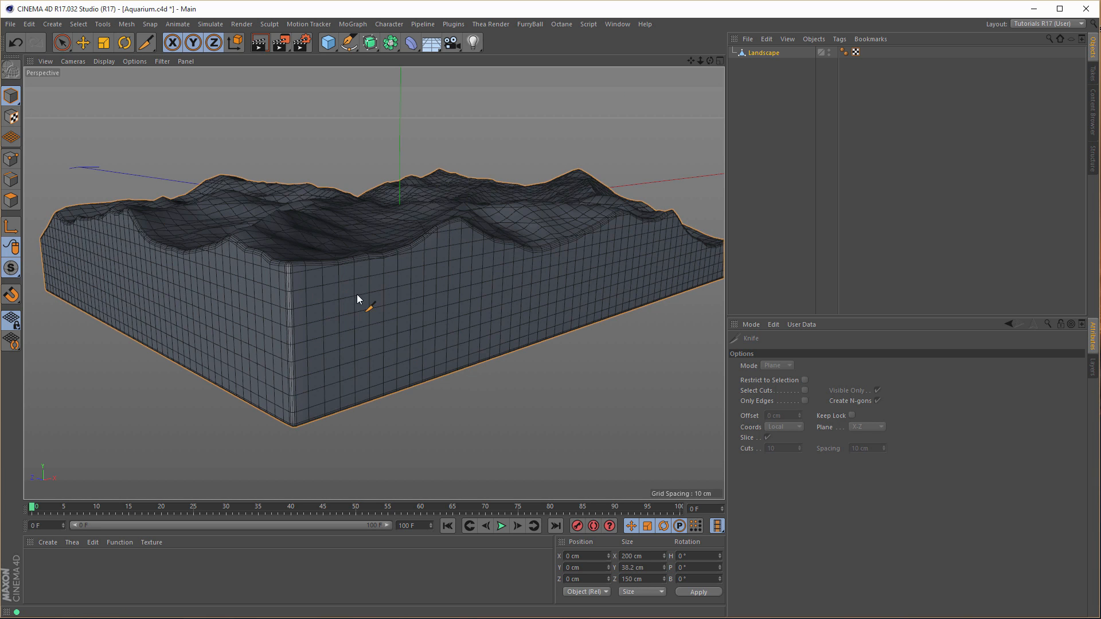
left_click_drag(447, 324, 419, 326, "alt")
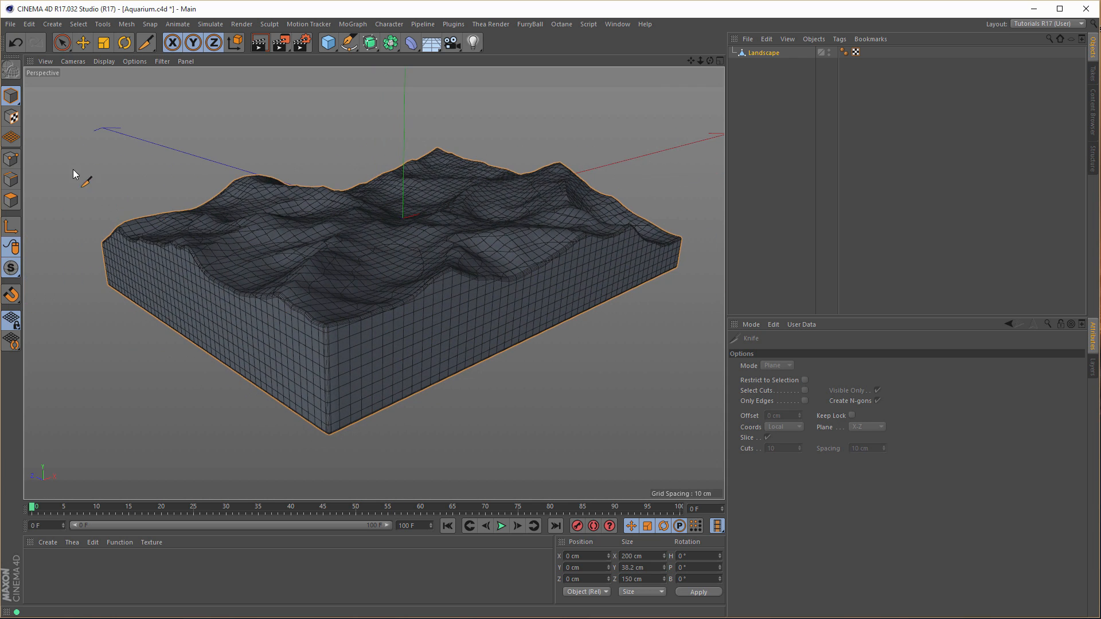
- Optimize the sliced block's points and select the Landscape object in Model mode
left_click(11, 159)
right_click(110, 341)
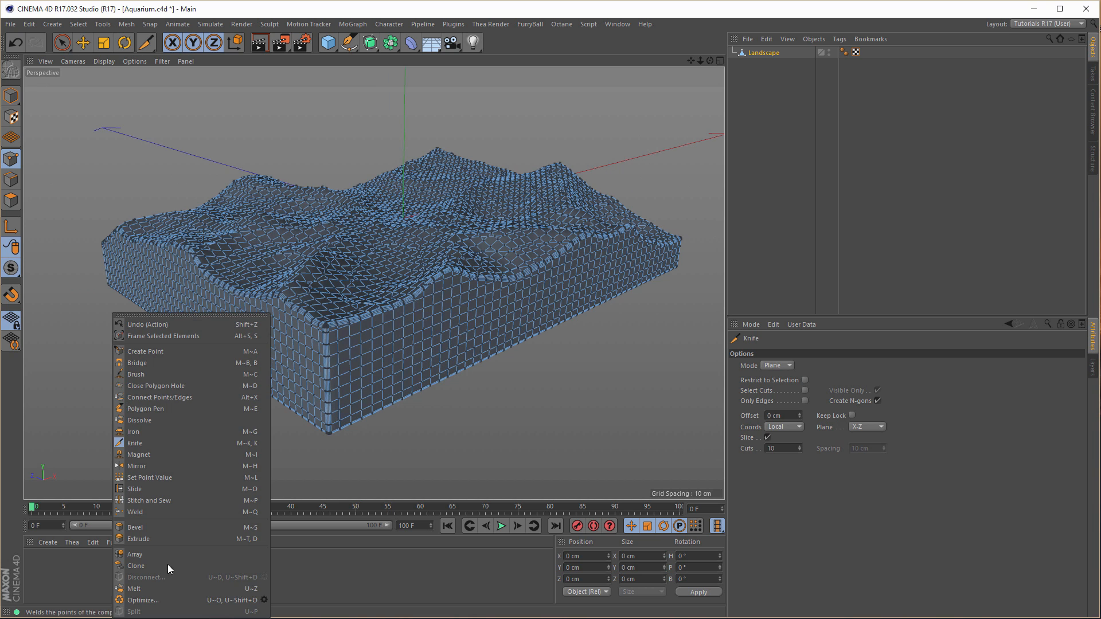
left_click(171, 600)
left_click(12, 96)
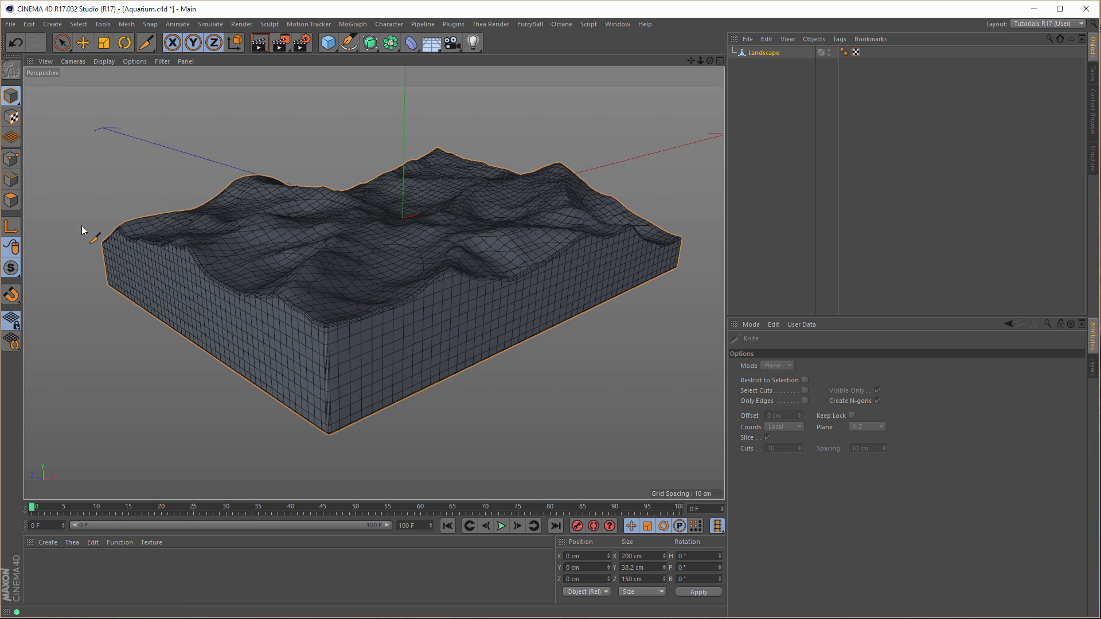
mouse_move(388, 349)
left_mouse_down("alt")
mouse_move(384, 364)
mouse_move(365, 324)
mouse_move(384, 367)
mouse_move(418, 361)
mouse_move(401, 340)
left_mouse_up("alt")
left_click(763, 53)
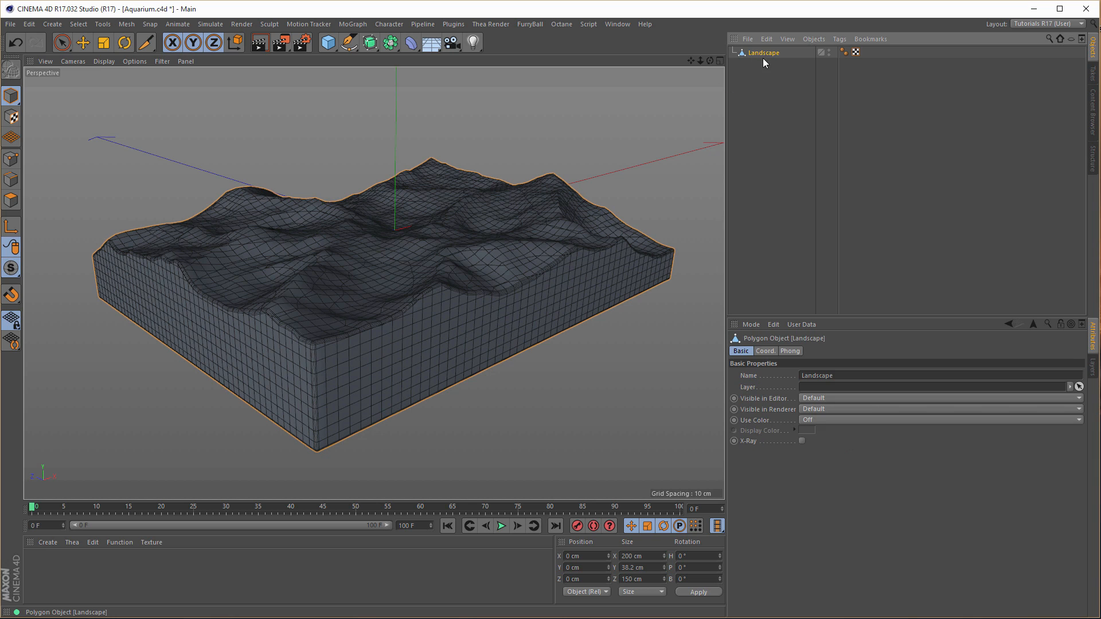
- Add a Subdivision Surface as the parent of the Landscape object
left_click(371, 45)
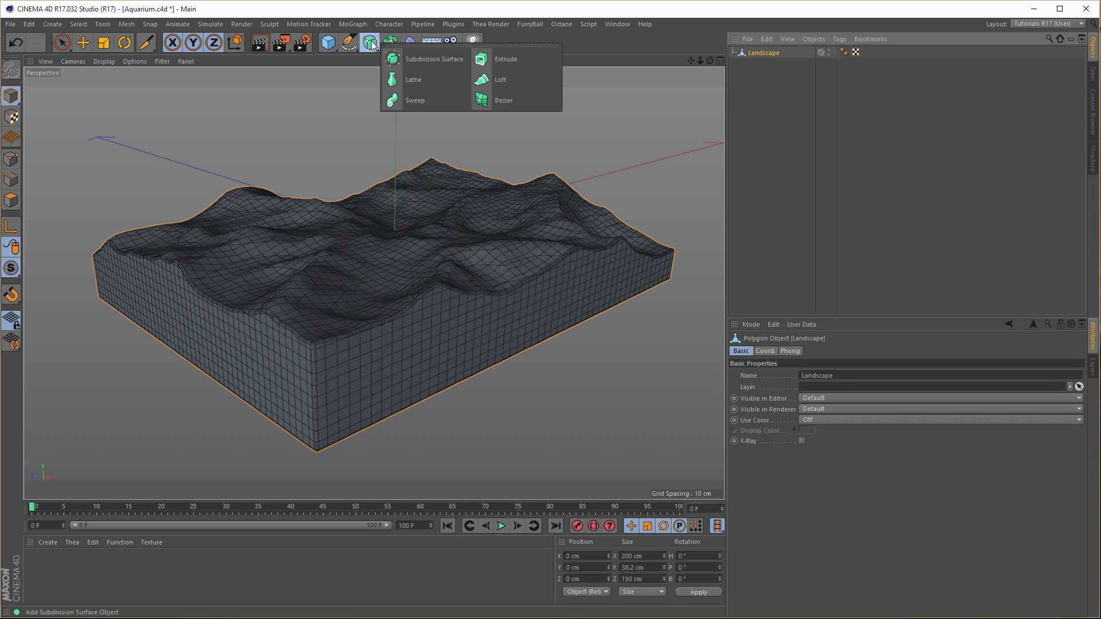
left_click(416, 60, "alt")
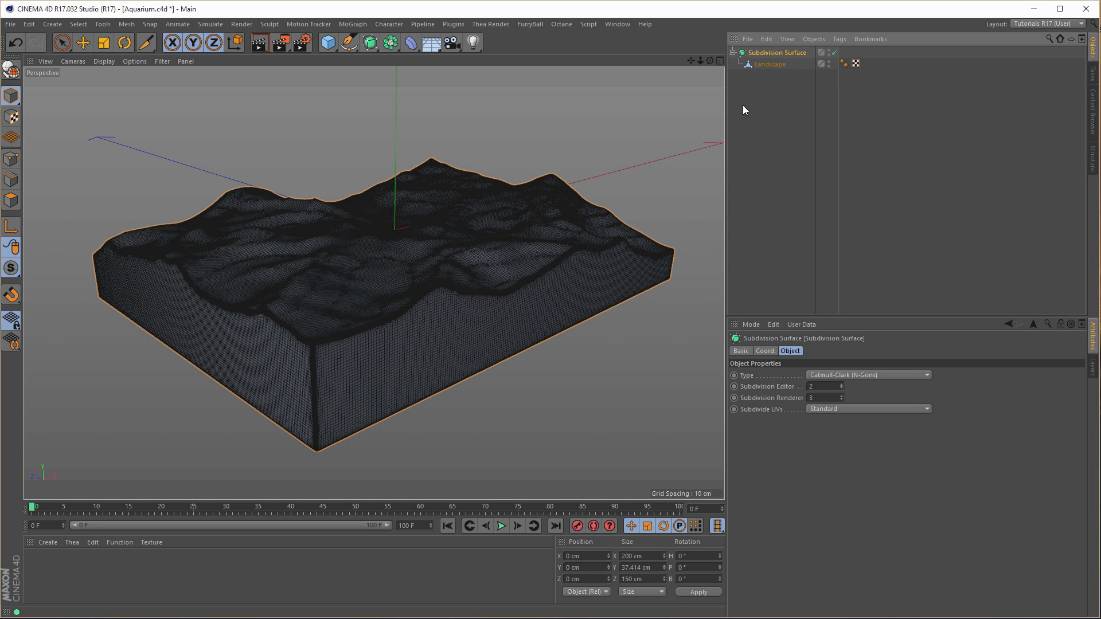
- Activate the Very Low render setting and disable its Global Illumination and Multi-Pass options
left_click(296, 44)
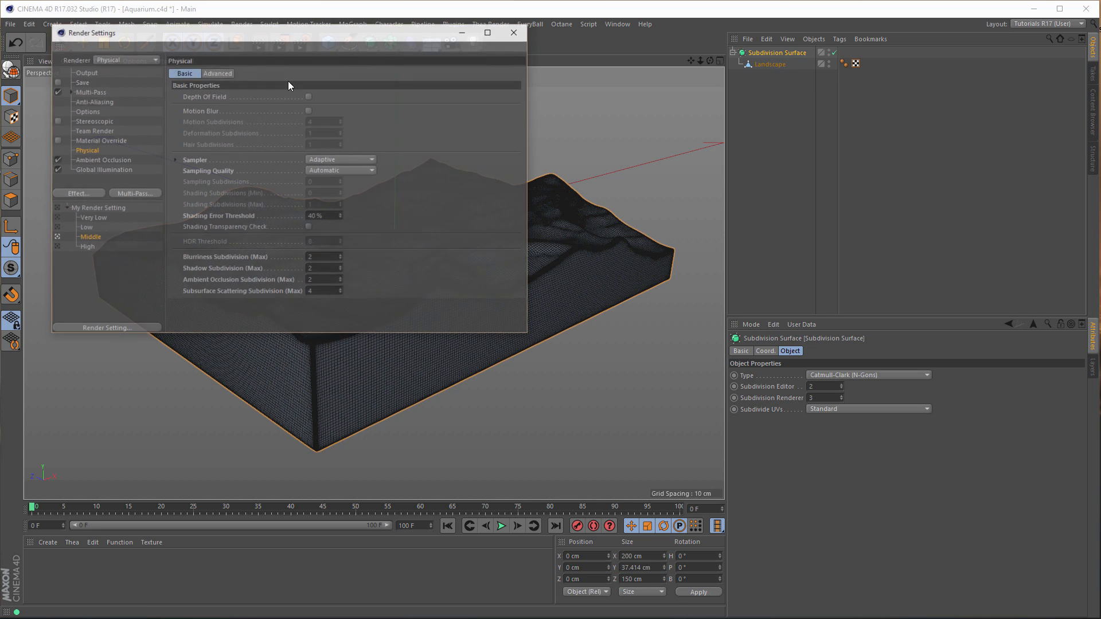
left_click(510, 36)
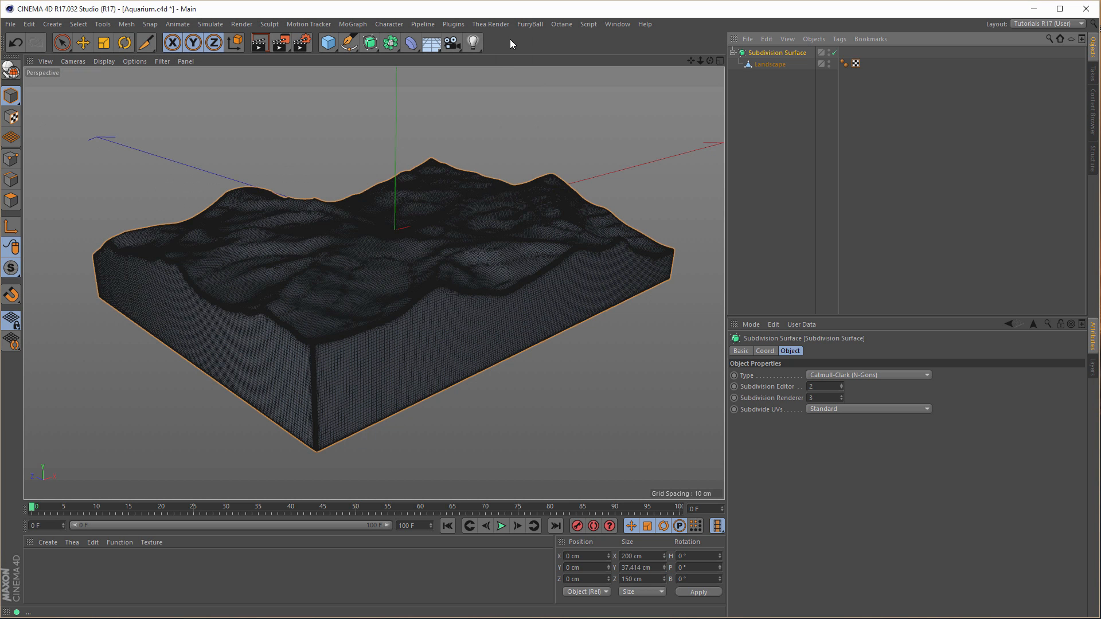
left_click(304, 45)
left_click(56, 218)
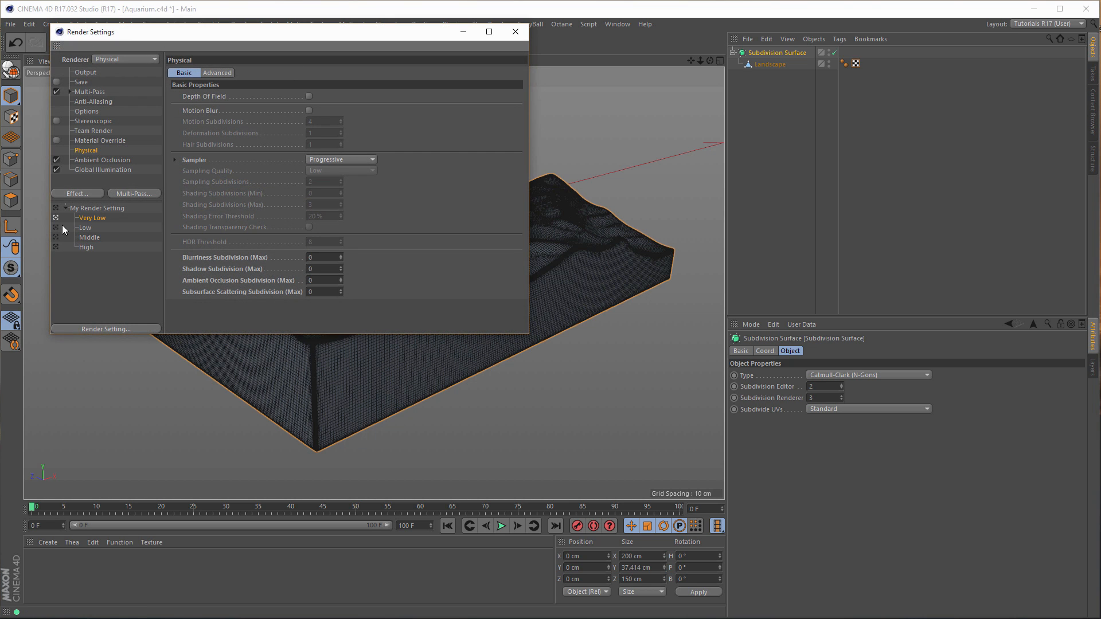
left_click(56, 170)
left_click(56, 92)
left_click(522, 33)
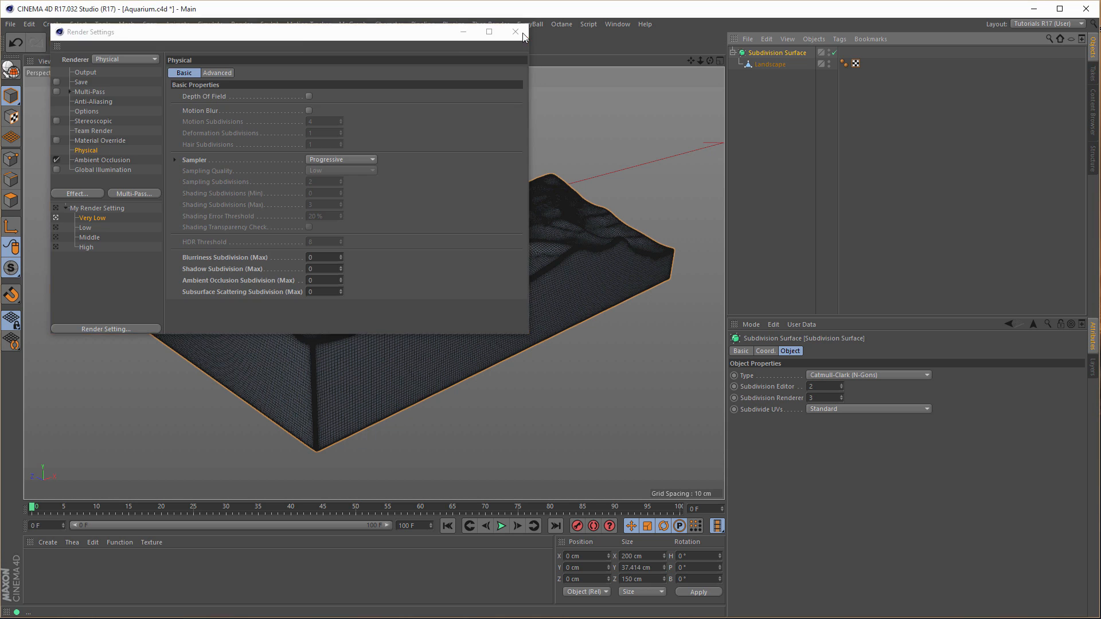
- Render a preview of the smoothed block in the viewport and disable the Subdivision Surface
key("ctrl+r")
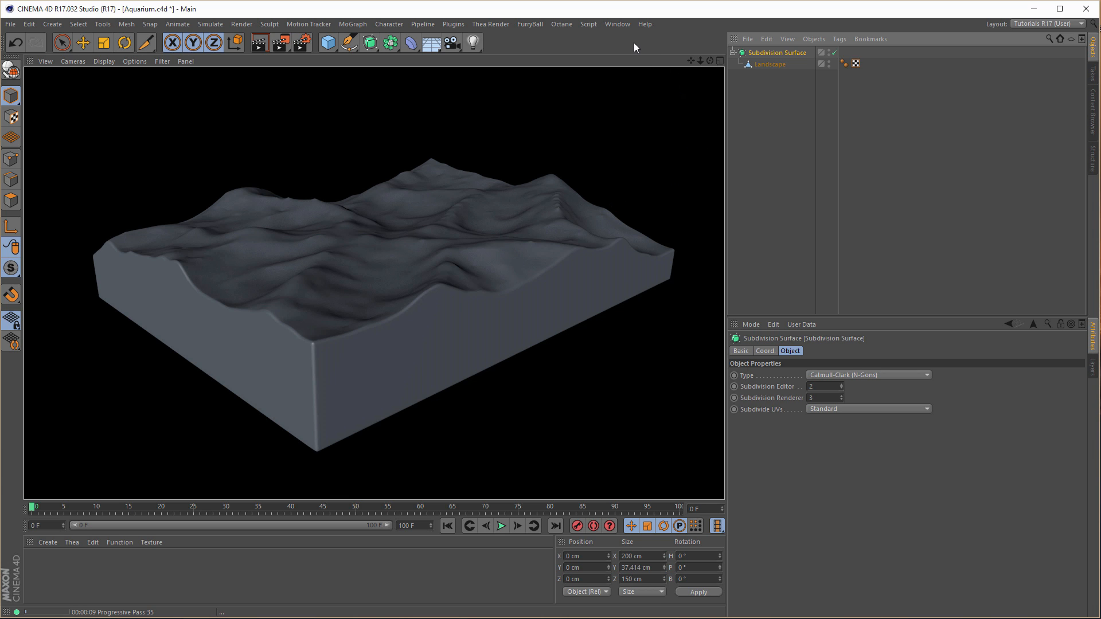
left_click(14, 95)
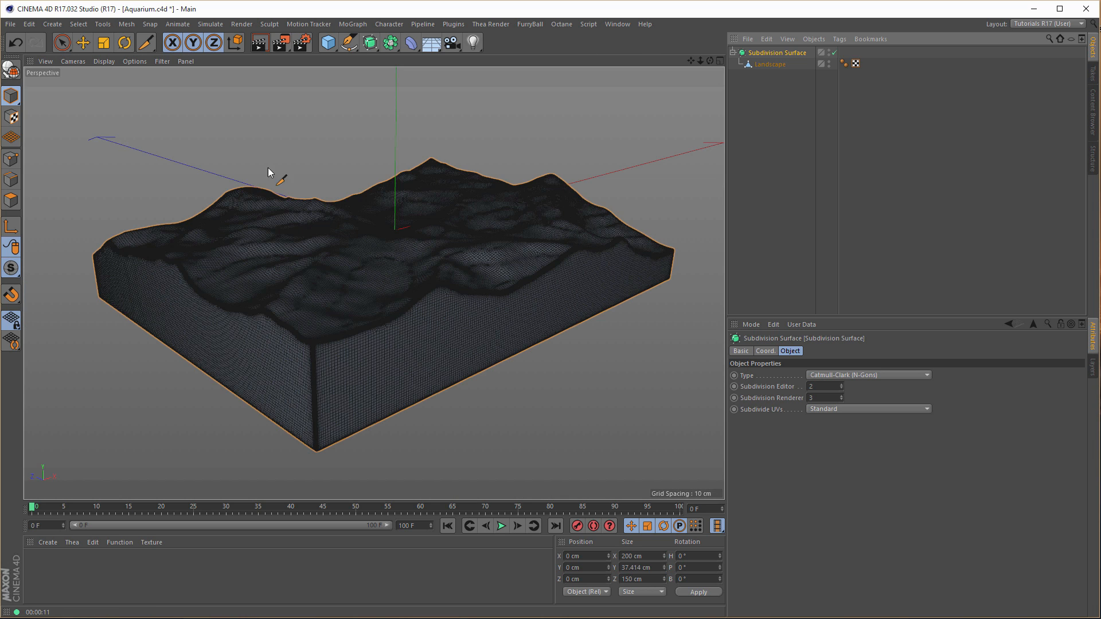
left_click(832, 52)
left_click(834, 53)
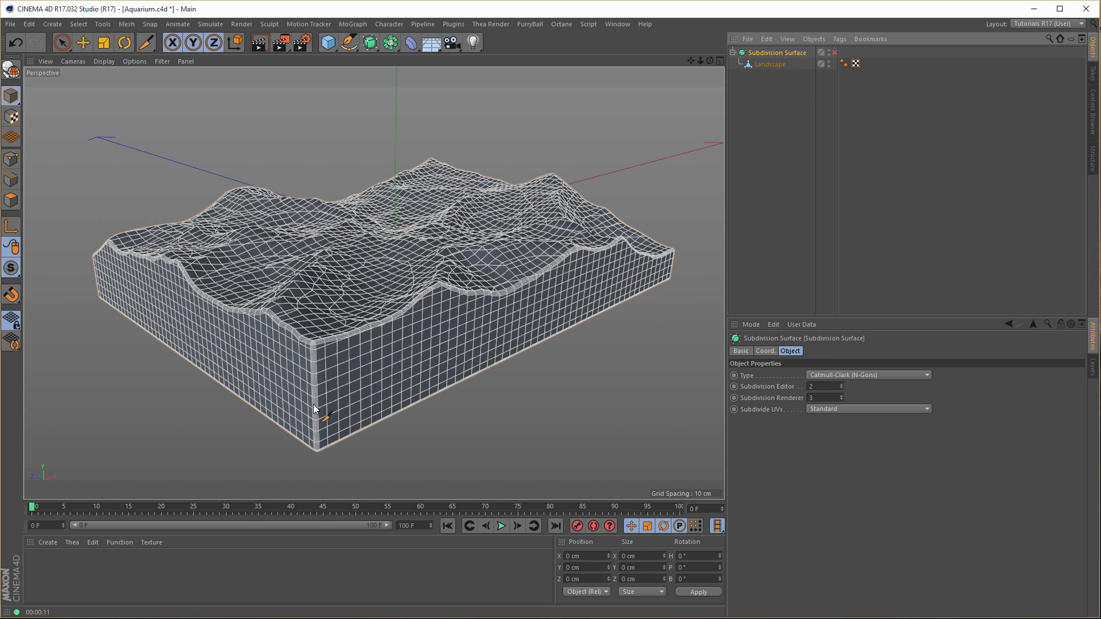
- Rename both the Subdivision Surface and its Landscape child as Ground
left_click(409, 44)
left_click_drag(383, 339, 423, 297, "alt")
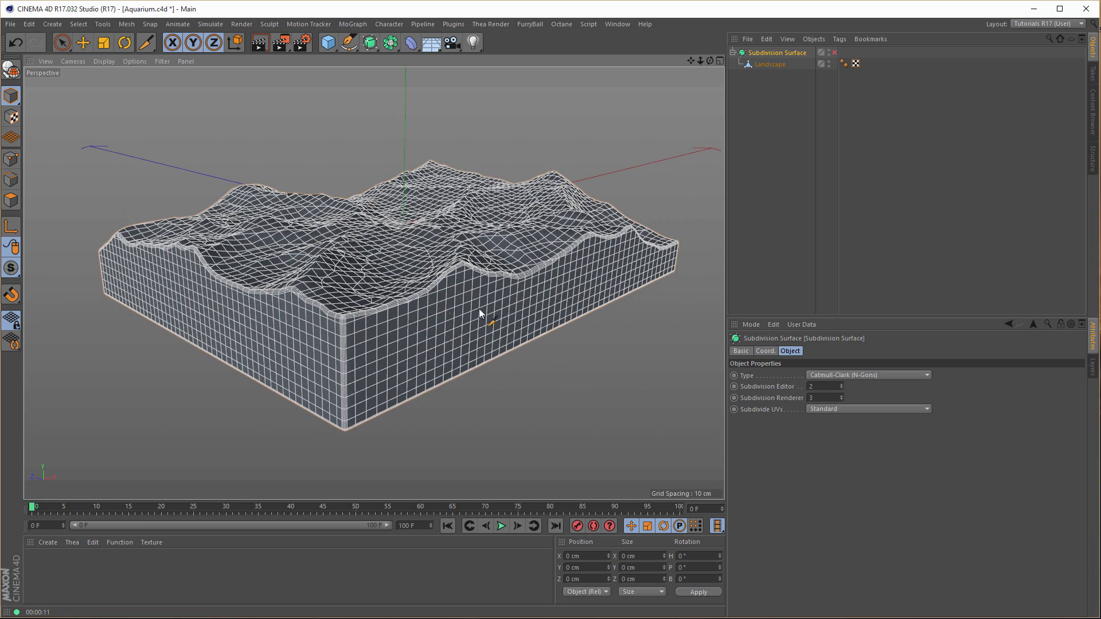
scroll(494, 299, "down", 3)
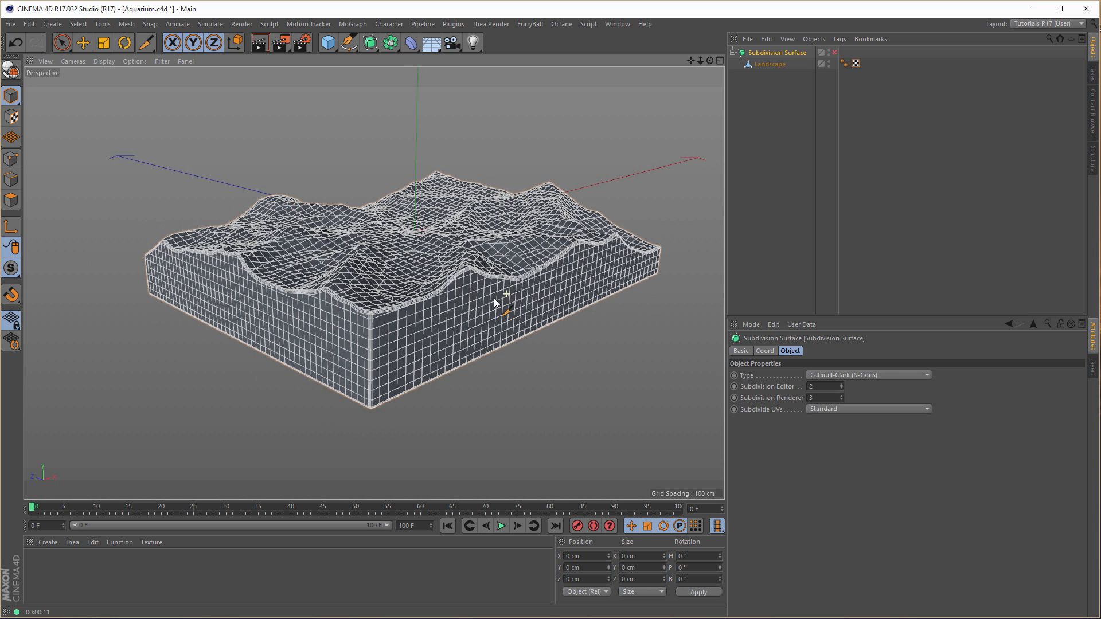
middle_click_drag(491, 301, 478, 327, "alt")
double_click(789, 52)
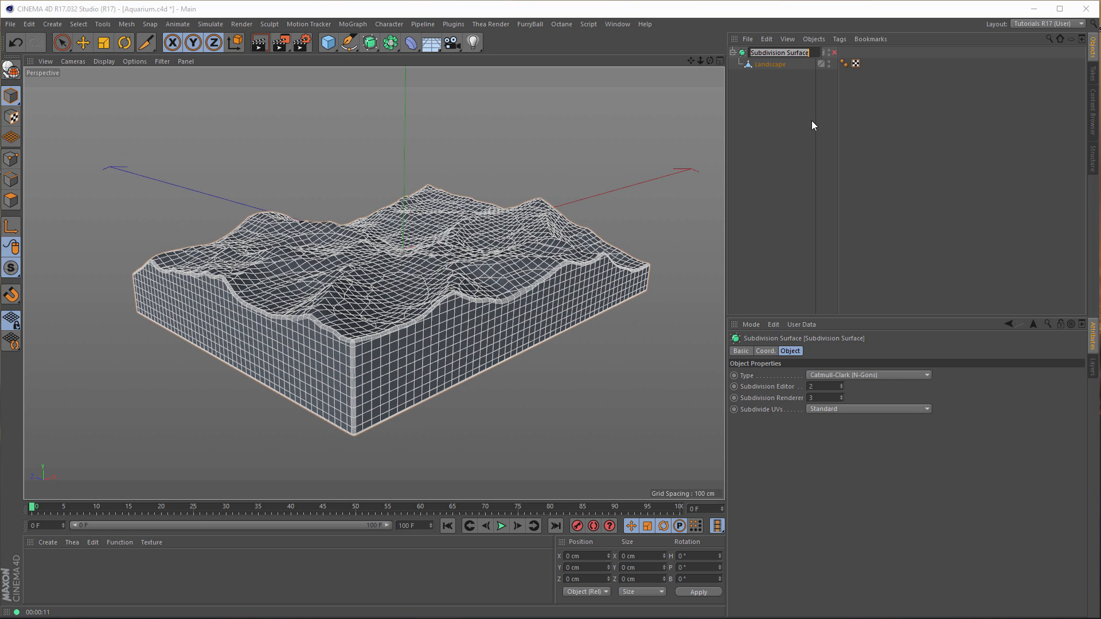
type("Ground")
key("Return")
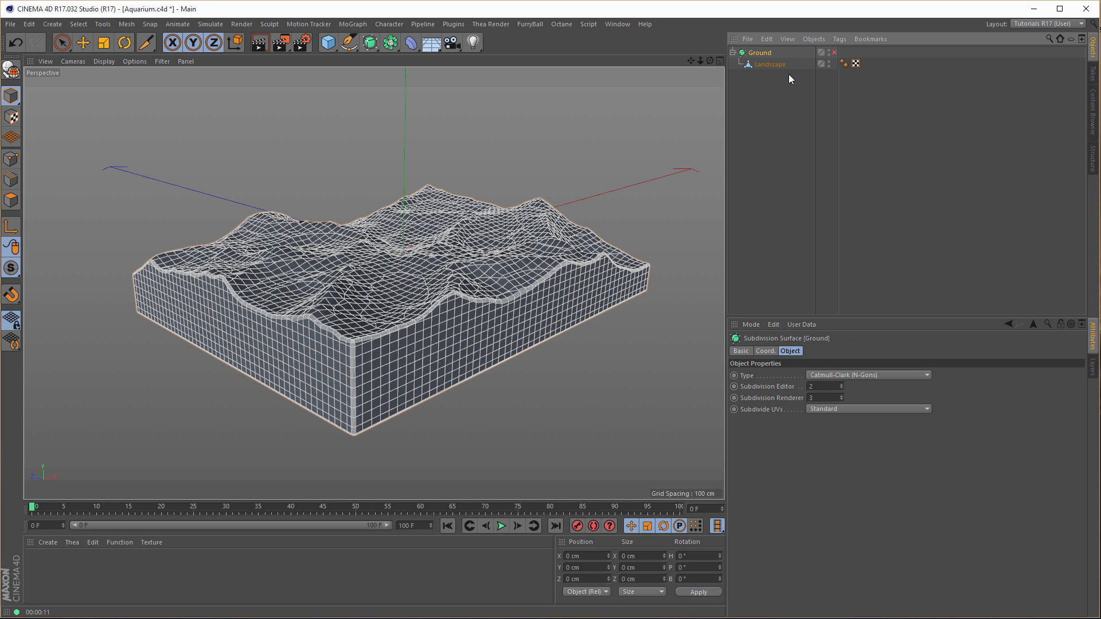
double_click(773, 64)
type("Ground")
key("Return")
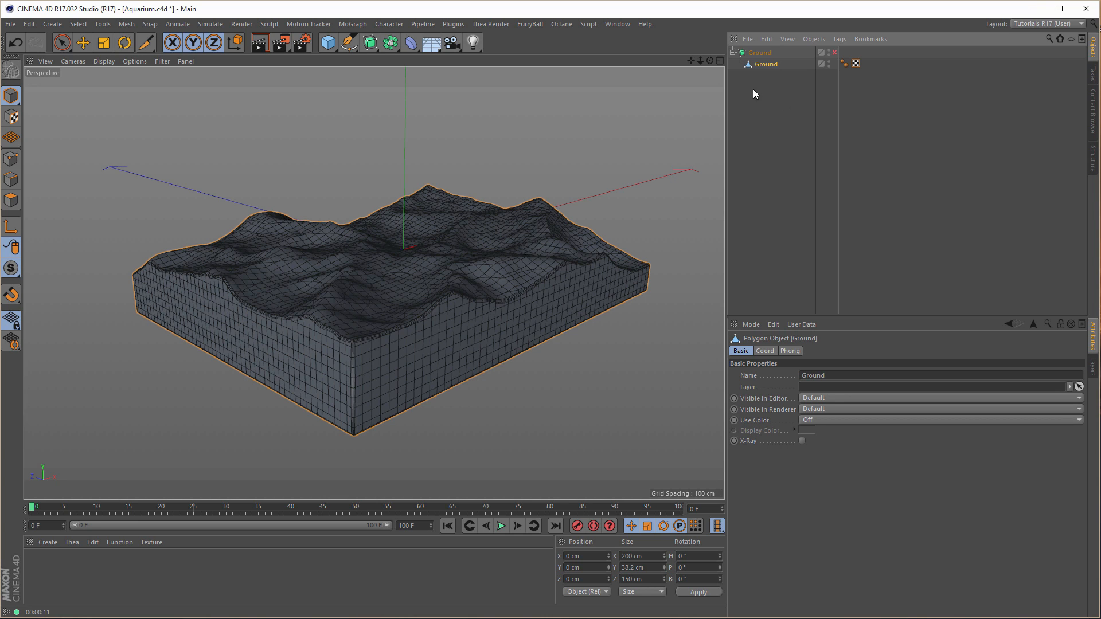
- Collapse the Ground hierarchy and add a cube with a Y size of 70 cm and a Z size of 150 cm
left_click(733, 52)
left_click(328, 49)
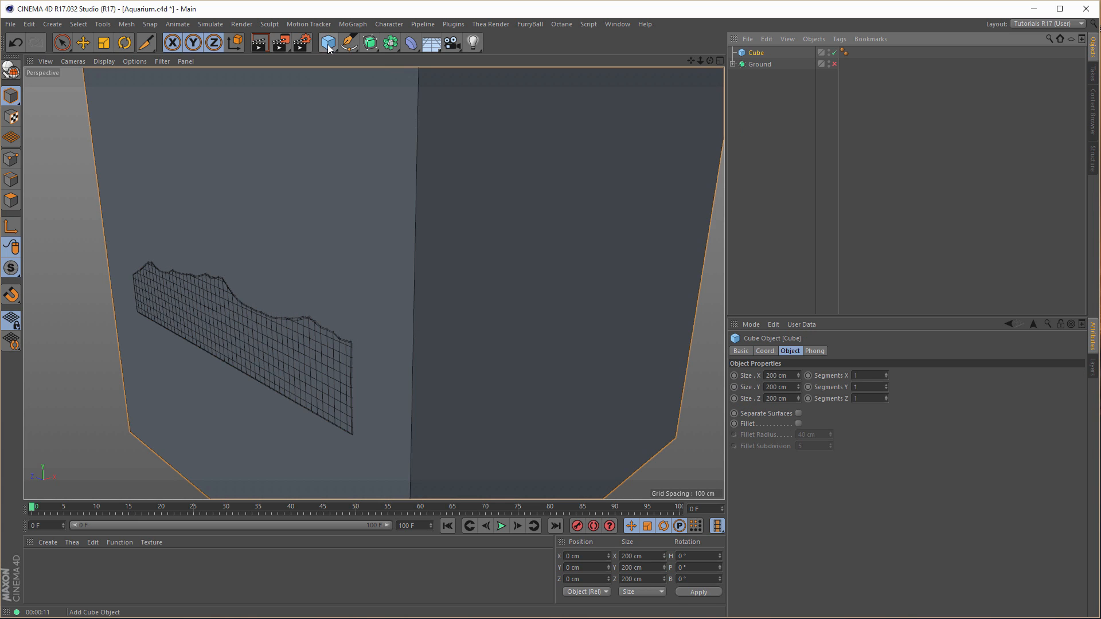
left_click(784, 388)
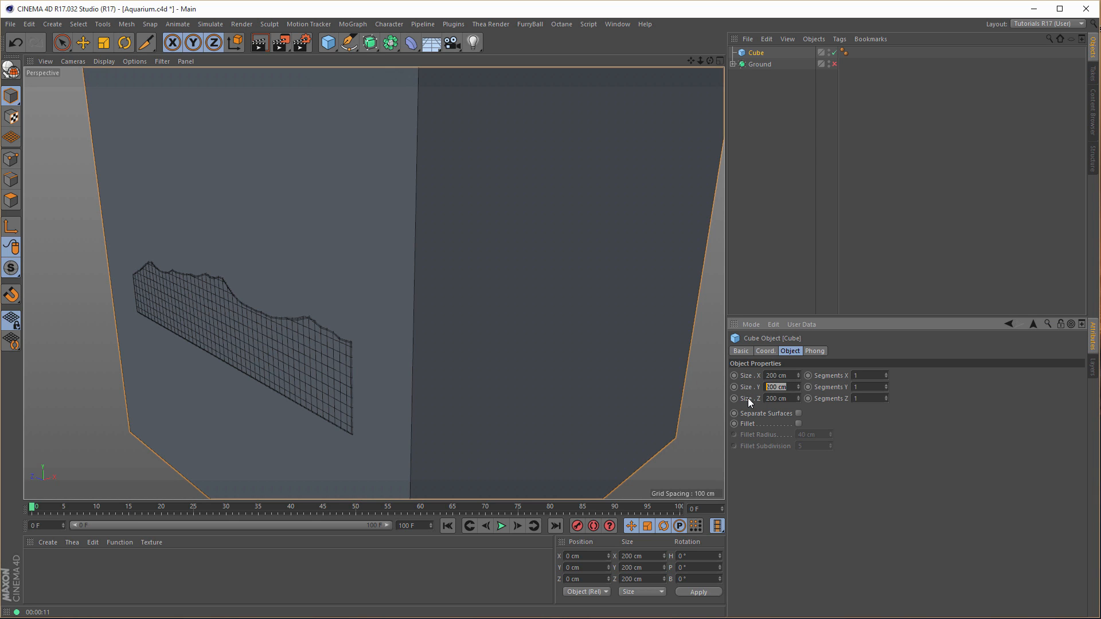
type("70")
key("Return")
left_click(775, 399)
type("150")
key("Return")
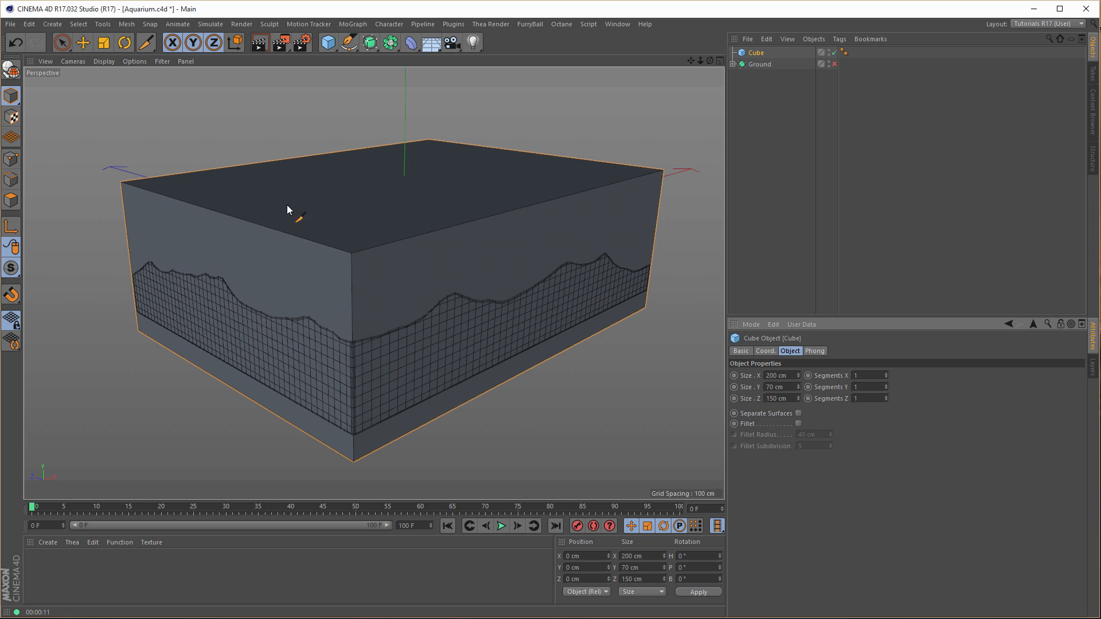
- Move the cube up along Y by about 19 cm so it overlaps the upper part of the ground
left_click(86, 46)
left_click_drag(406, 142, 413, 109)
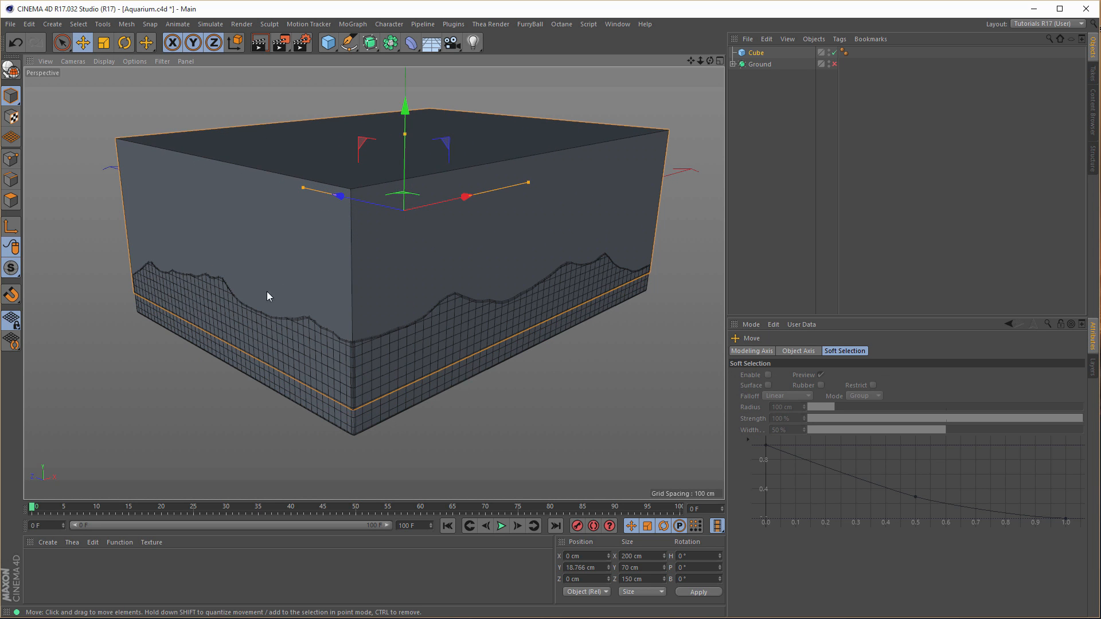
left_click_drag(528, 270, 386, 285, "alt")
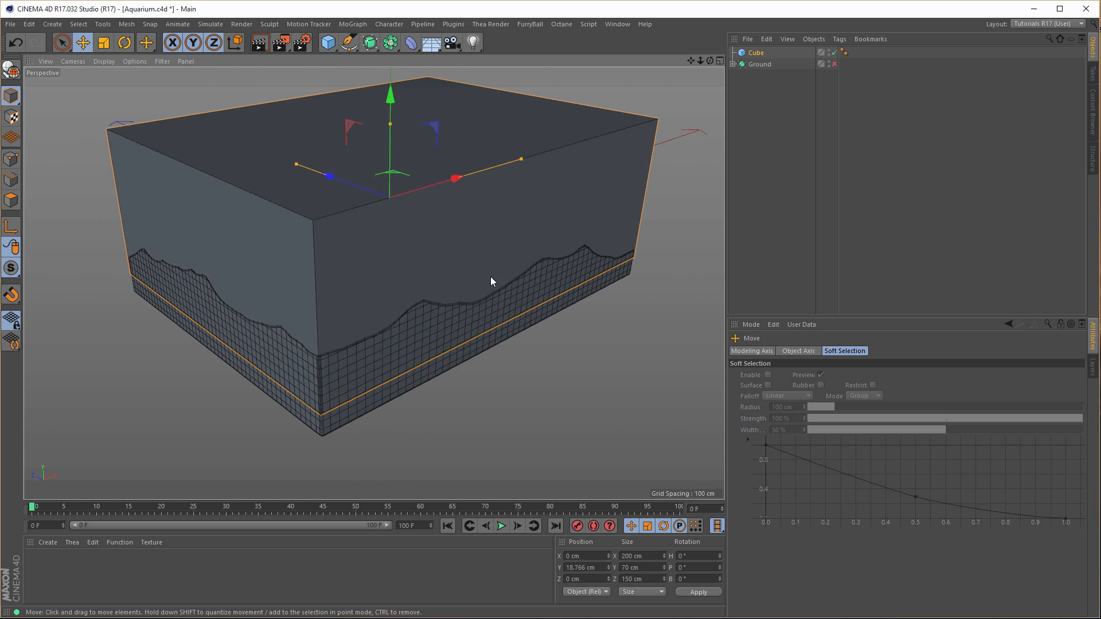
- Enable X-Ray for the cube in its basic properties
left_click(756, 52)
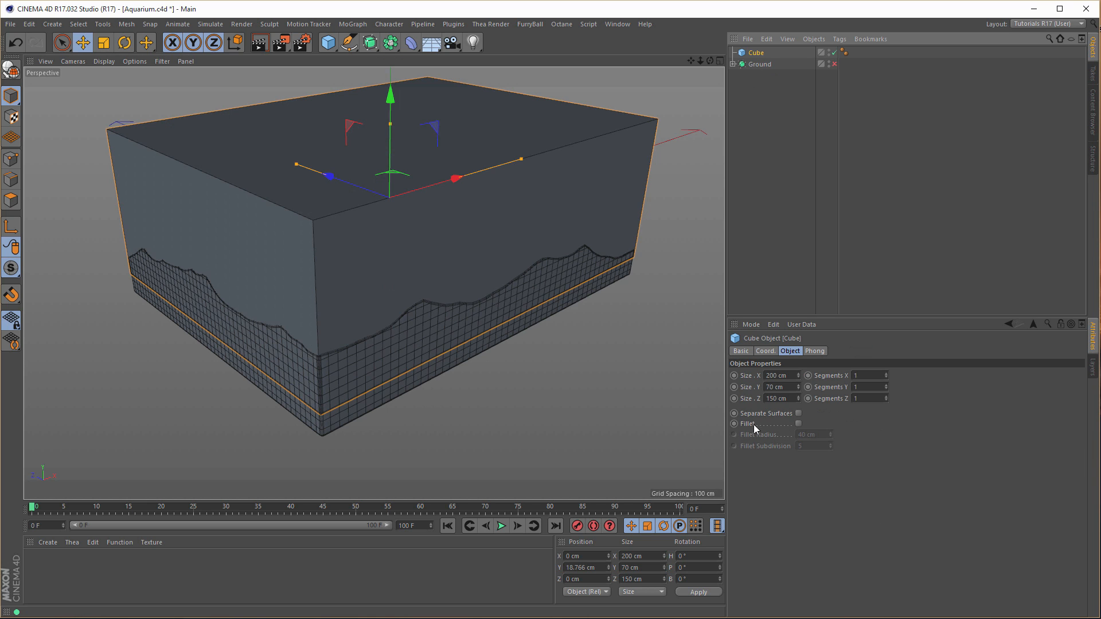
left_click(744, 351)
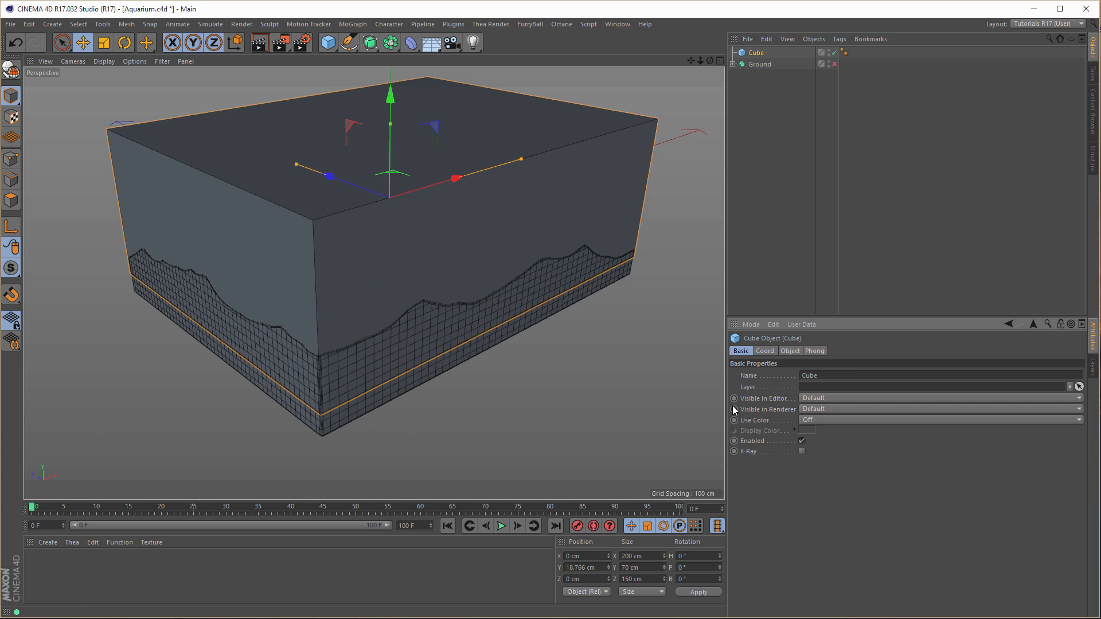
left_click(802, 451)
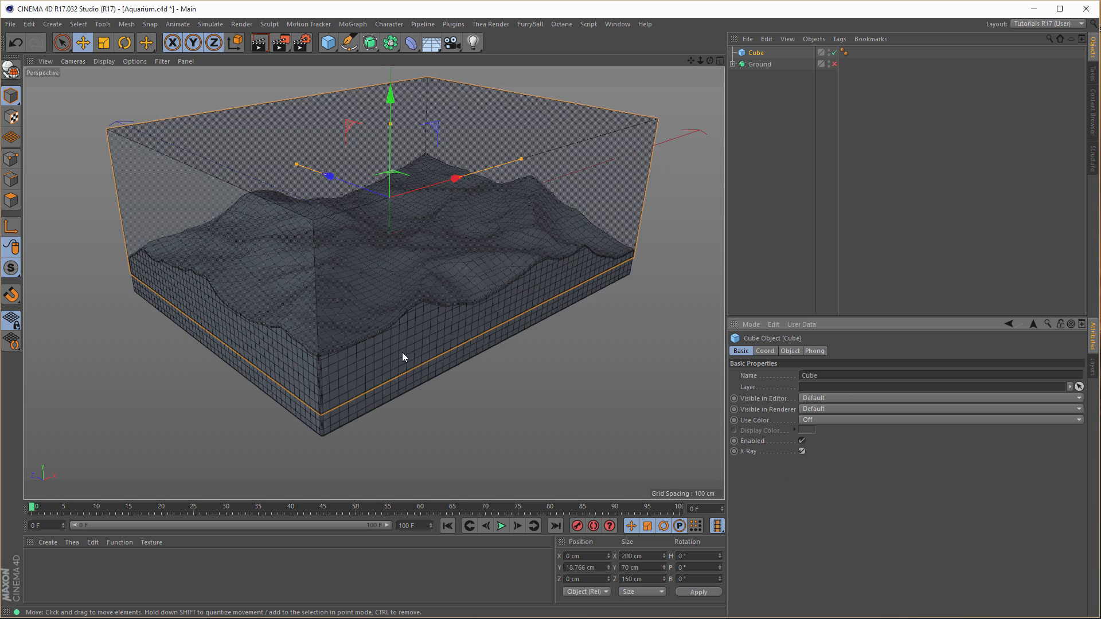
left_click_drag(402, 353, 387, 367, "alt")
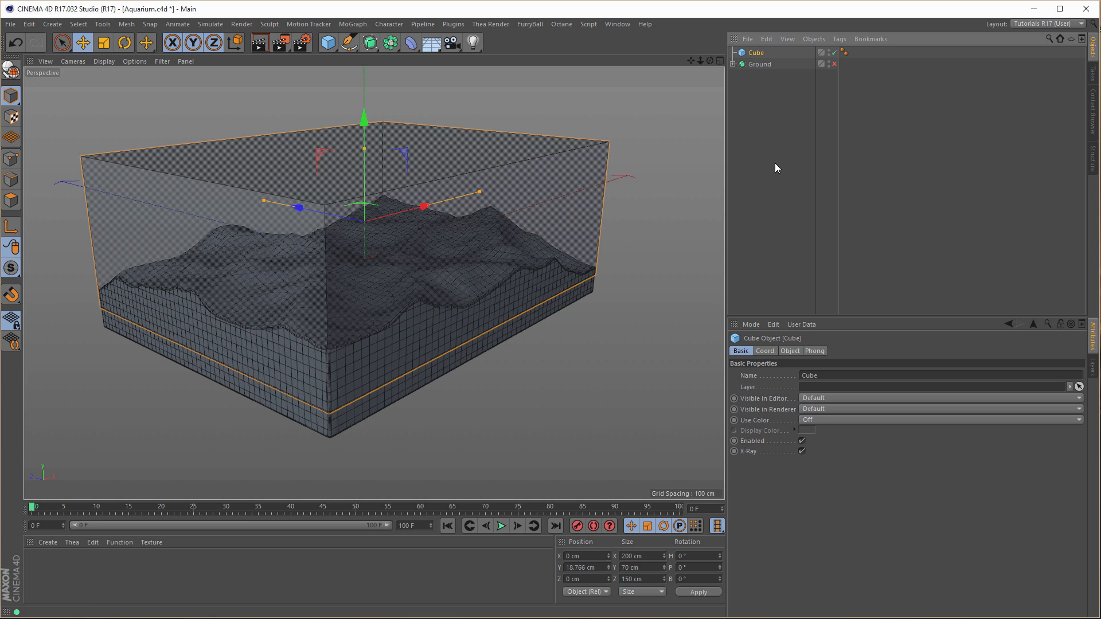
- Set the cube's X and Z segments to 5 and make the cube editable
left_click(790, 351)
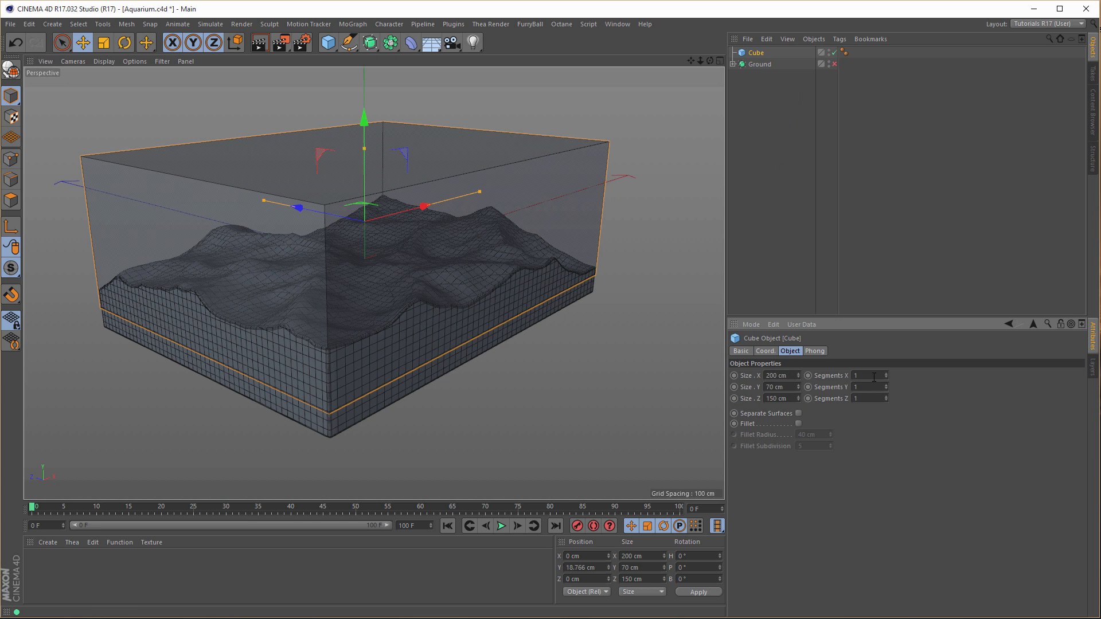
type("5")
key("Tab")
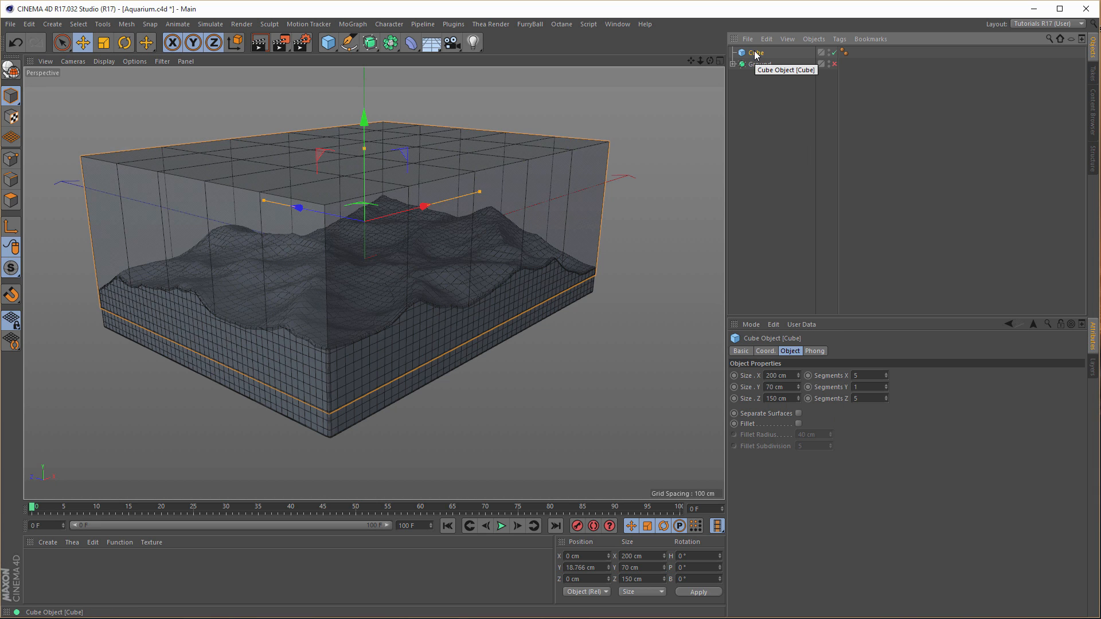
key("c")
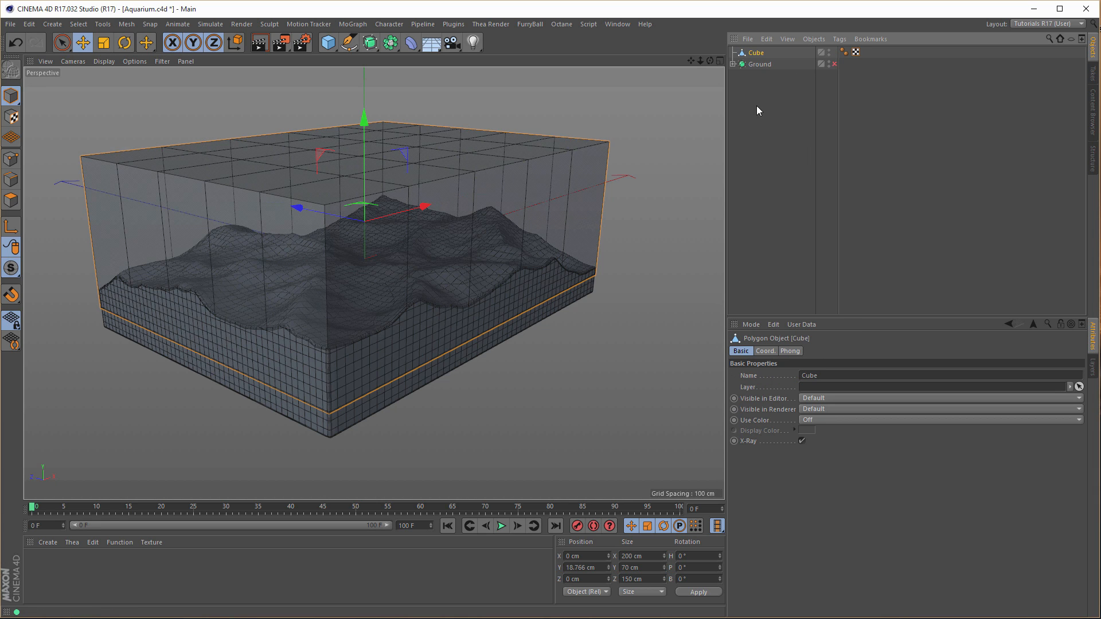
- Hide the Ground object in the viewport and delete all the polygons on the cube's underside
left_click(830, 61, "alt")
left_click(830, 61, "ctrl")
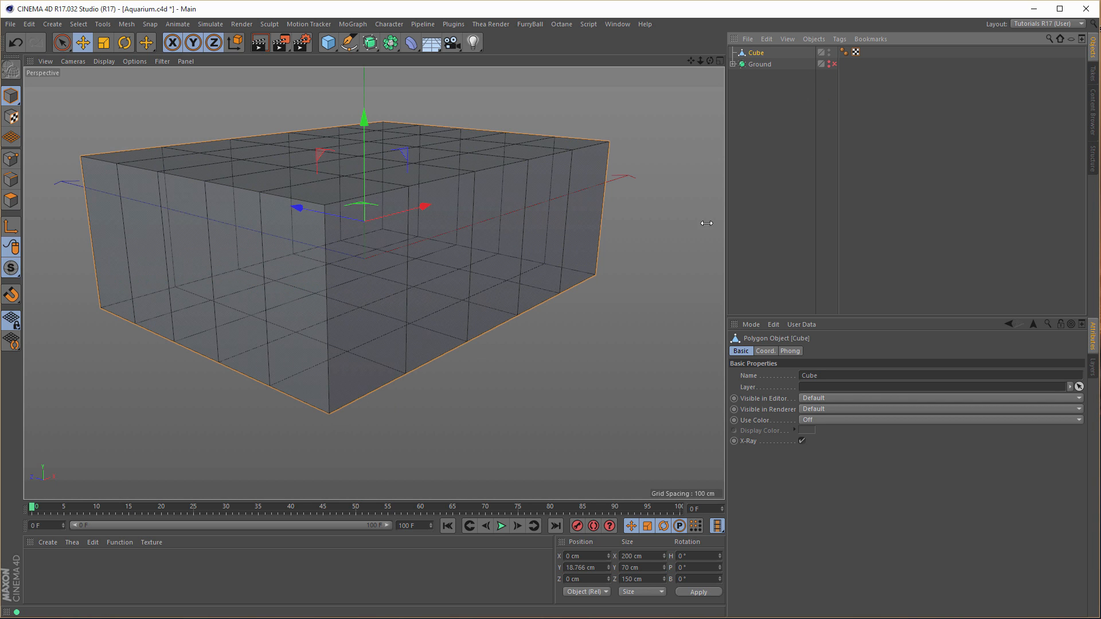
left_click_drag(429, 299, 459, 266, "alt")
left_click(17, 202)
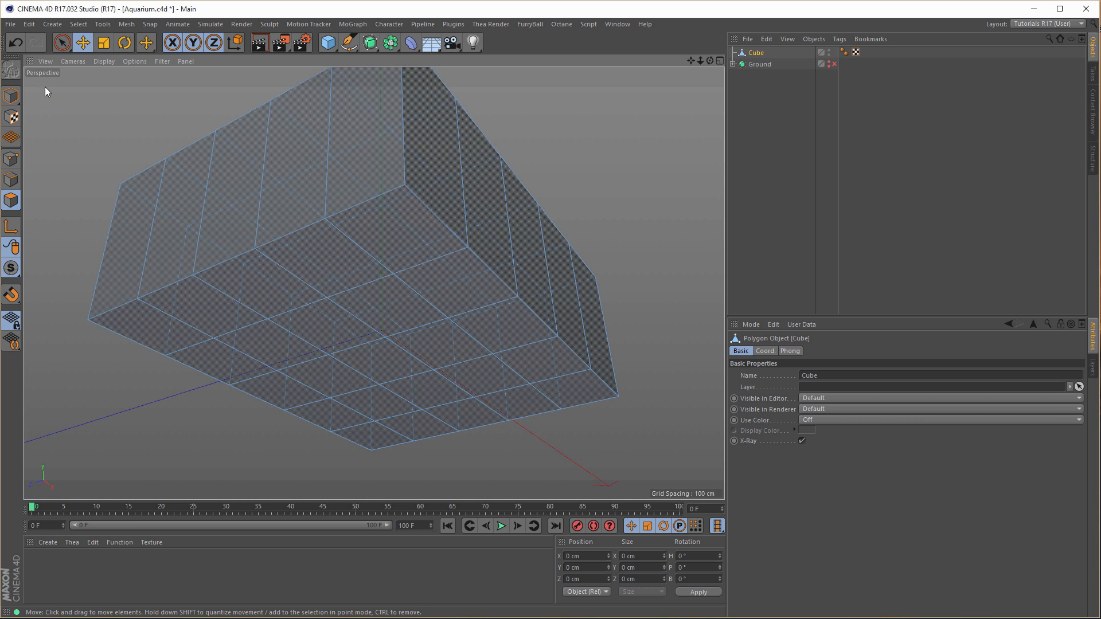
left_click(62, 43)
mouse_move(317, 278)
left_mouse_down()
mouse_move(408, 264)
mouse_move(530, 366)
mouse_move(513, 402)
mouse_move(386, 438)
mouse_move(222, 350)
mouse_move(231, 316)
mouse_move(286, 286)
mouse_move(431, 384)
mouse_move(401, 315)
left_mouse_up()
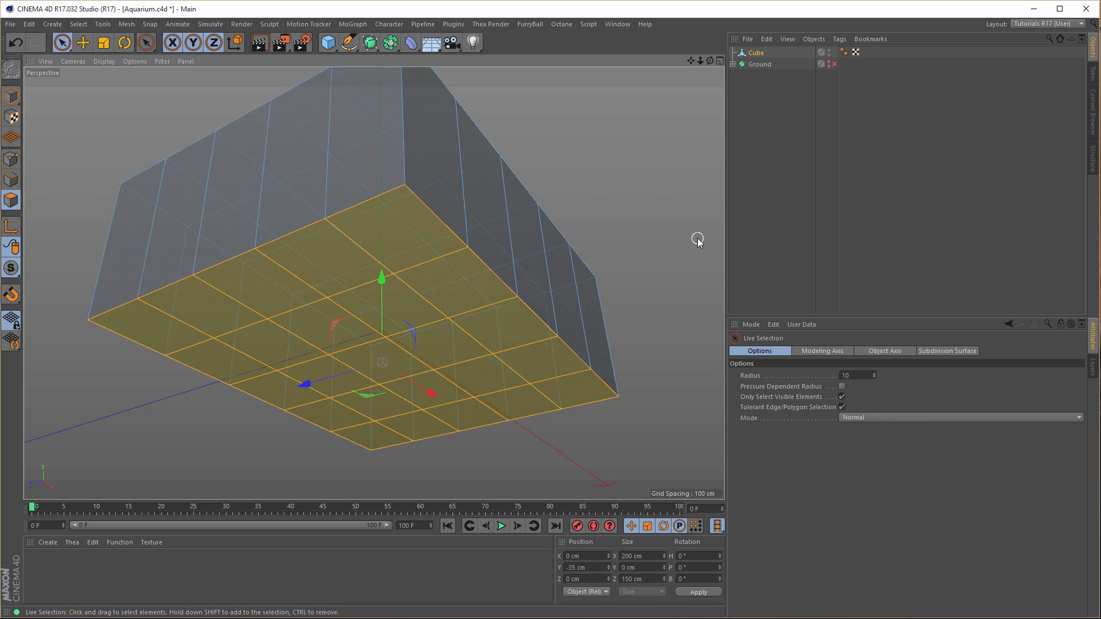
key("Delete")
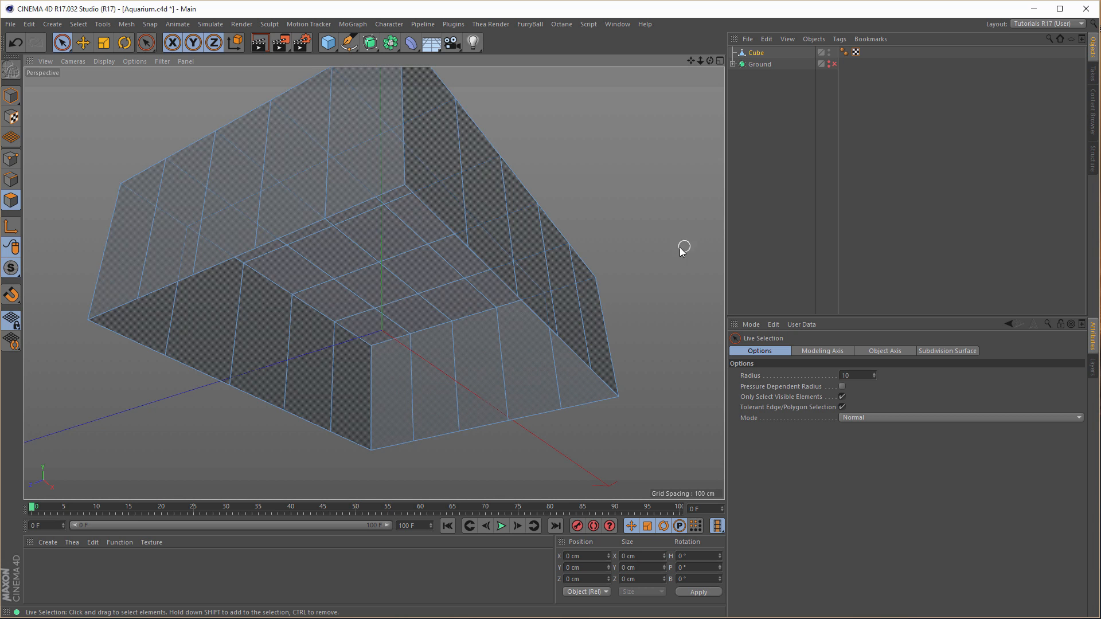
- Optimize the cube in Points mode to remove the stray points and show the Ground object again
left_click(11, 159)
left_click_drag(405, 337, 448, 325, "alt")
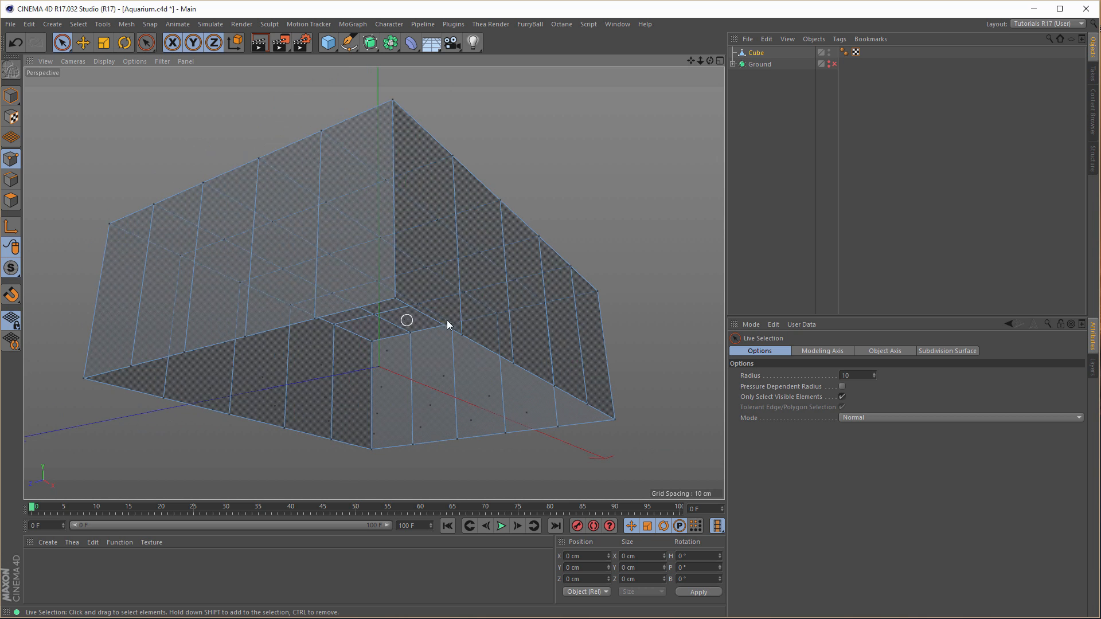
right_click(628, 151)
left_click(666, 434)
mouse_move(458, 285)
left_mouse_down("alt")
mouse_move(463, 219)
mouse_move(458, 278)
mouse_move(457, 246)
mouse_move(430, 278)
mouse_move(453, 270)
left_mouse_up("alt")
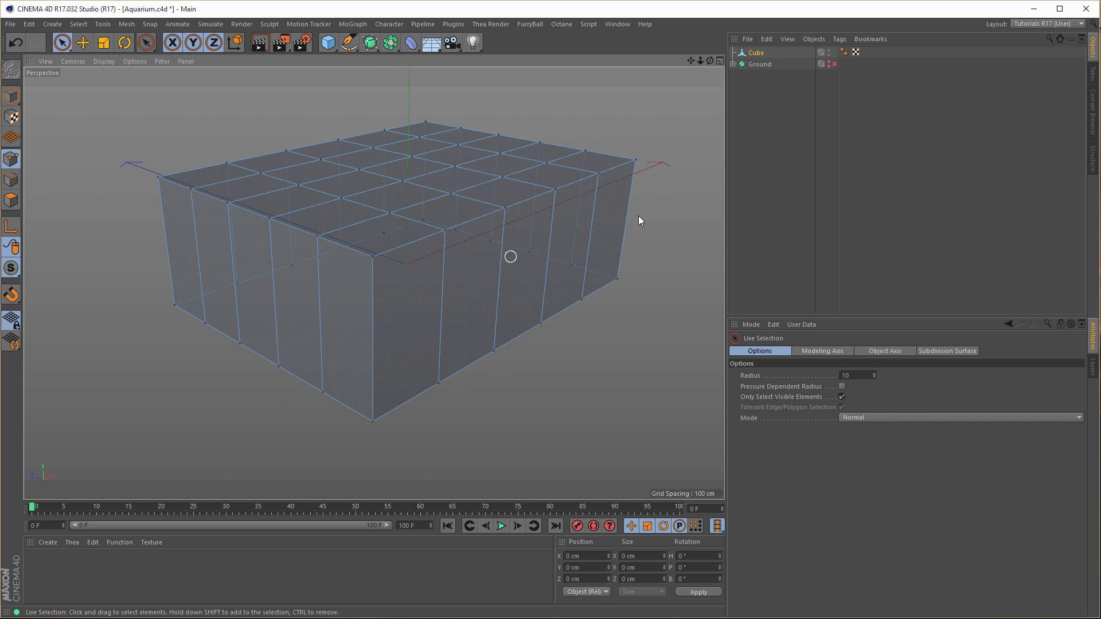
left_click(829, 61)
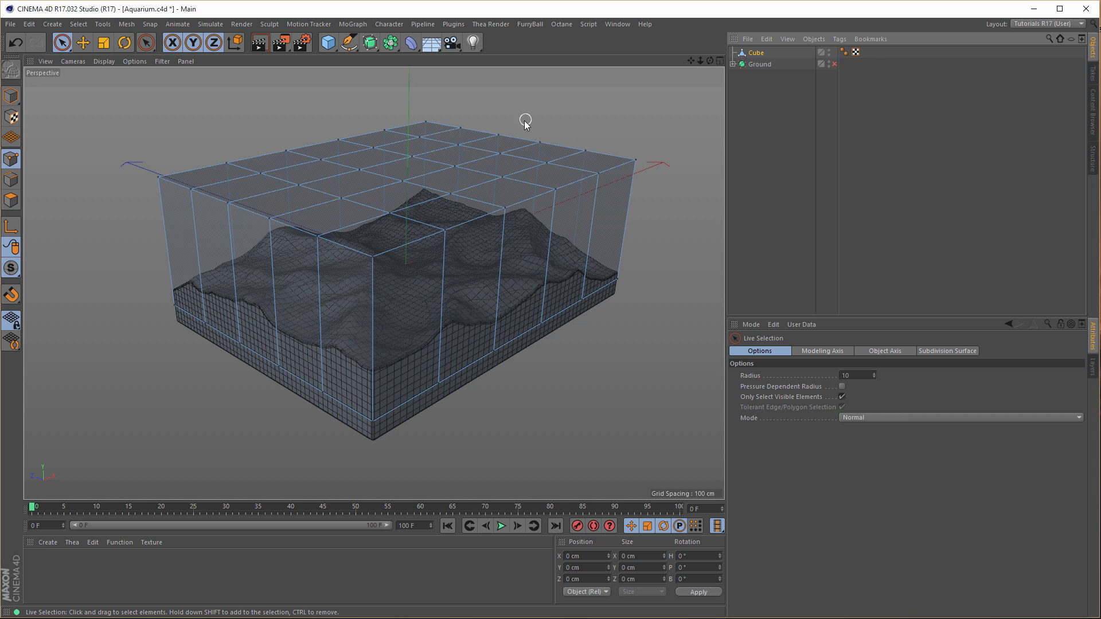
- Rectangle-select all the points along the cube's upper surface in the Right view, including hidden ones, and return to the Perspective view
middle_click(559, 361)
middle_click(296, 381)
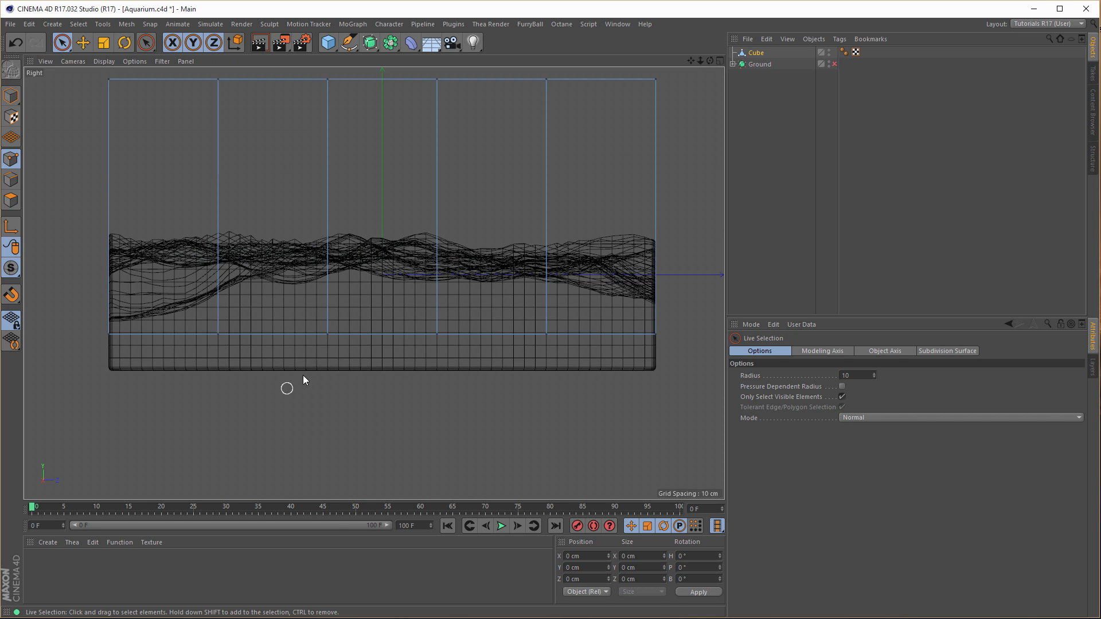
middle_click_drag(331, 251, 310, 312, "alt")
left_click_drag(64, 47, 71, 72)
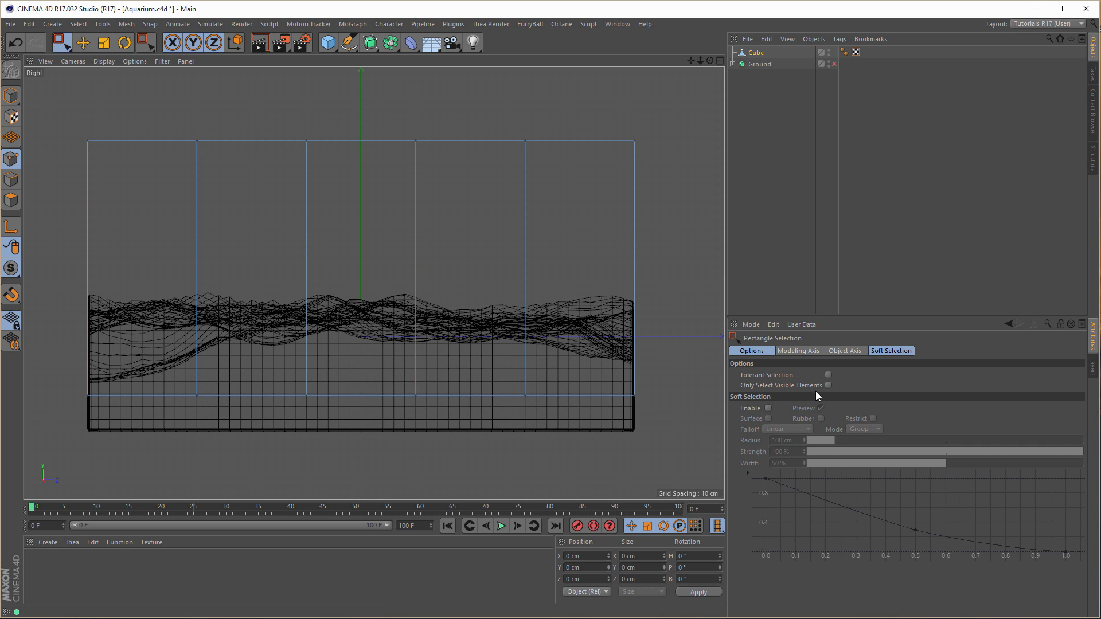
left_click_drag(66, 109, 671, 195)
middle_click(680, 212)
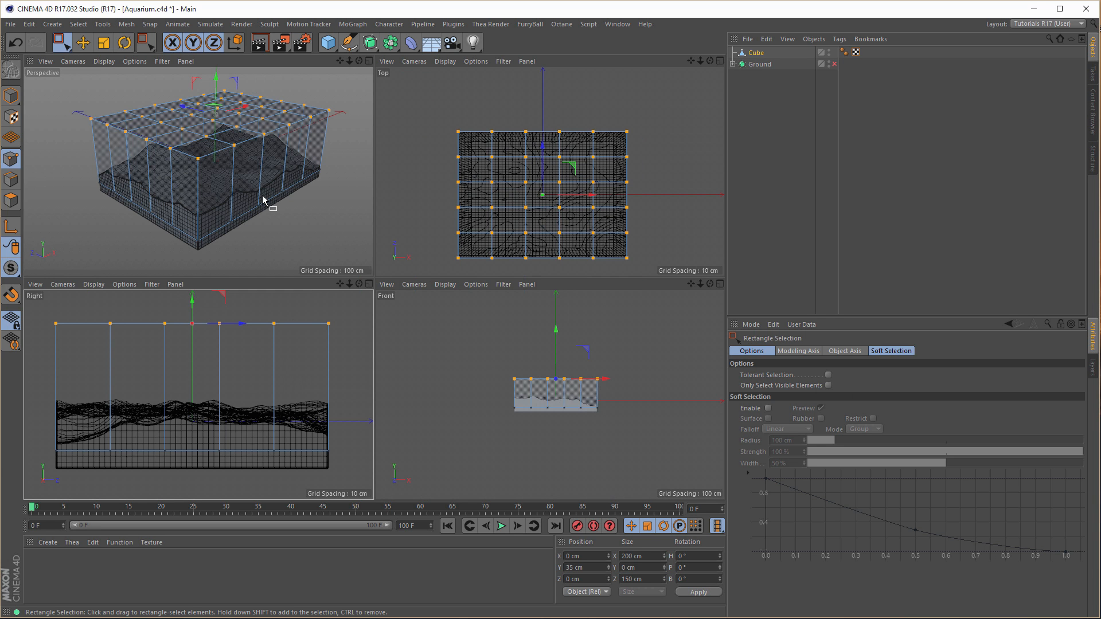
middle_click(269, 214)
scroll(375, 274, "down", 2)
middle_click_drag(375, 274, 375, 259, "alt")
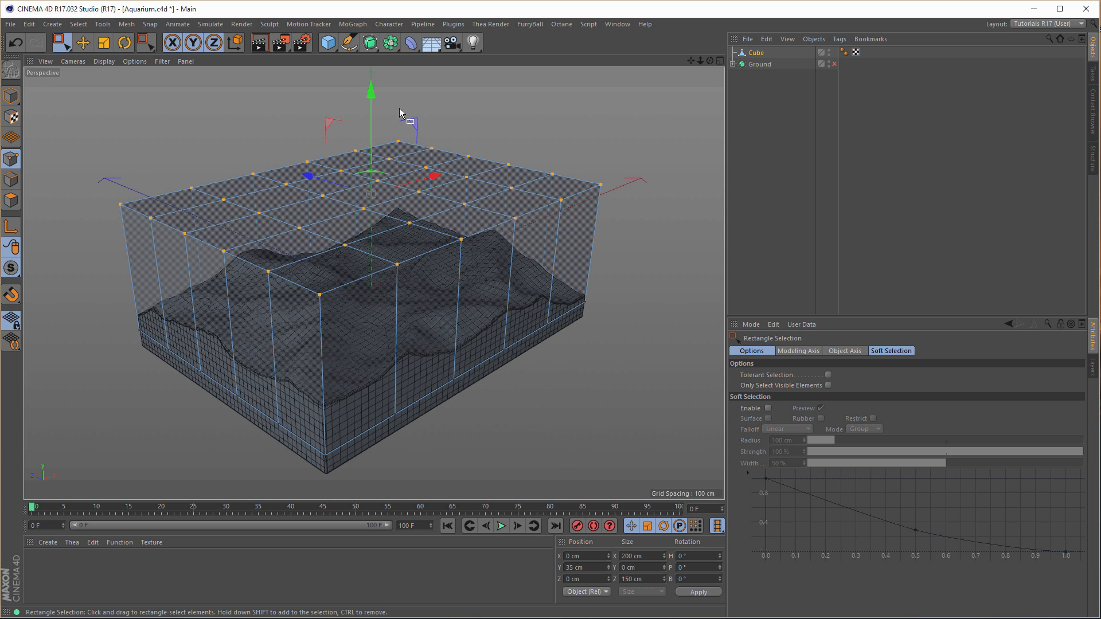
- Crumple the selected points with Set Point Value using Crumple [Axial], 10 cm in Y and 0 cm in X and Z
left_click(131, 29)
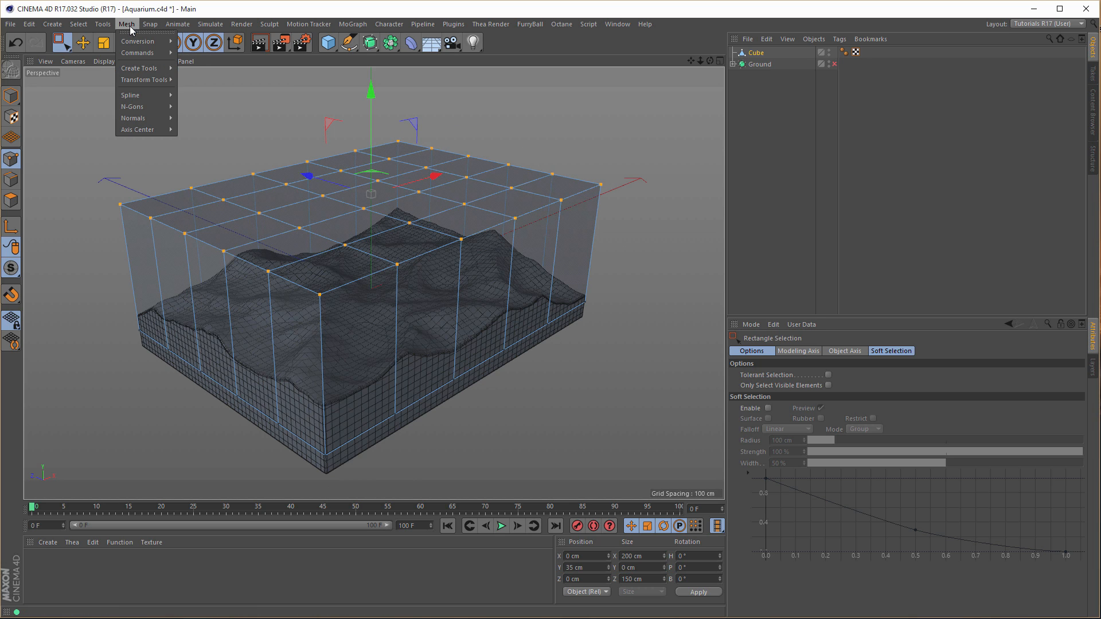
mouse_move(138, 52)
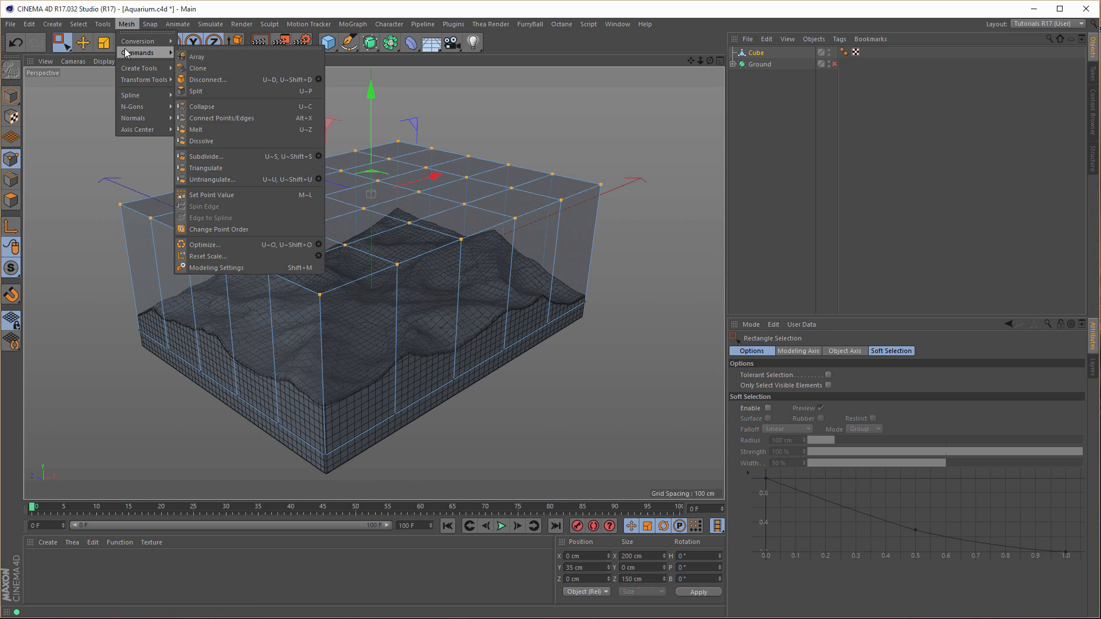
left_click(220, 195)
left_click(811, 375)
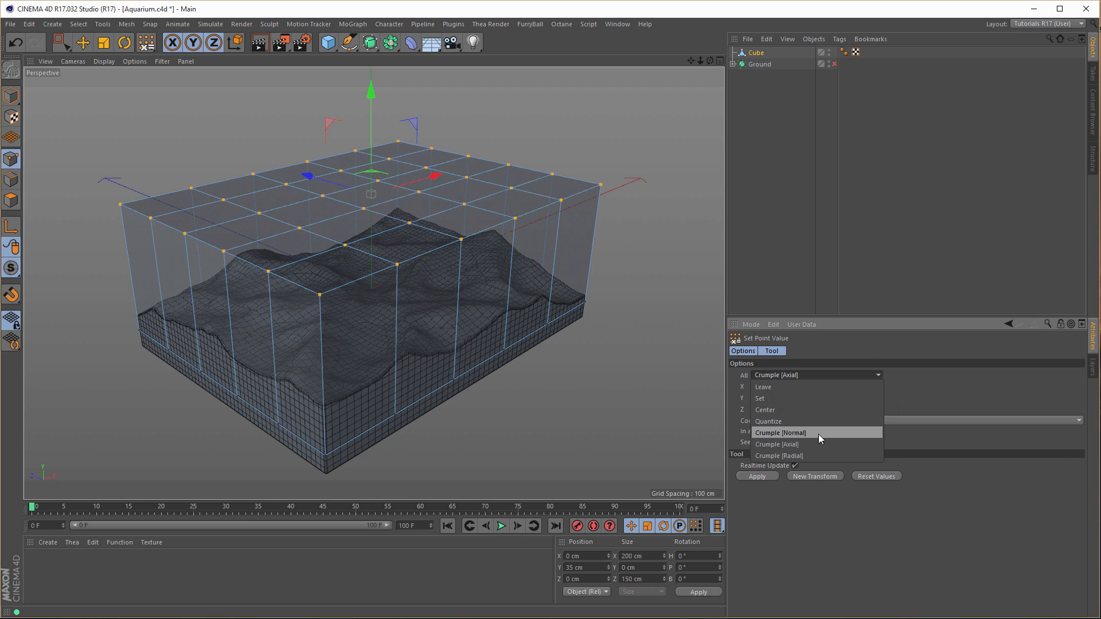
left_click(808, 444)
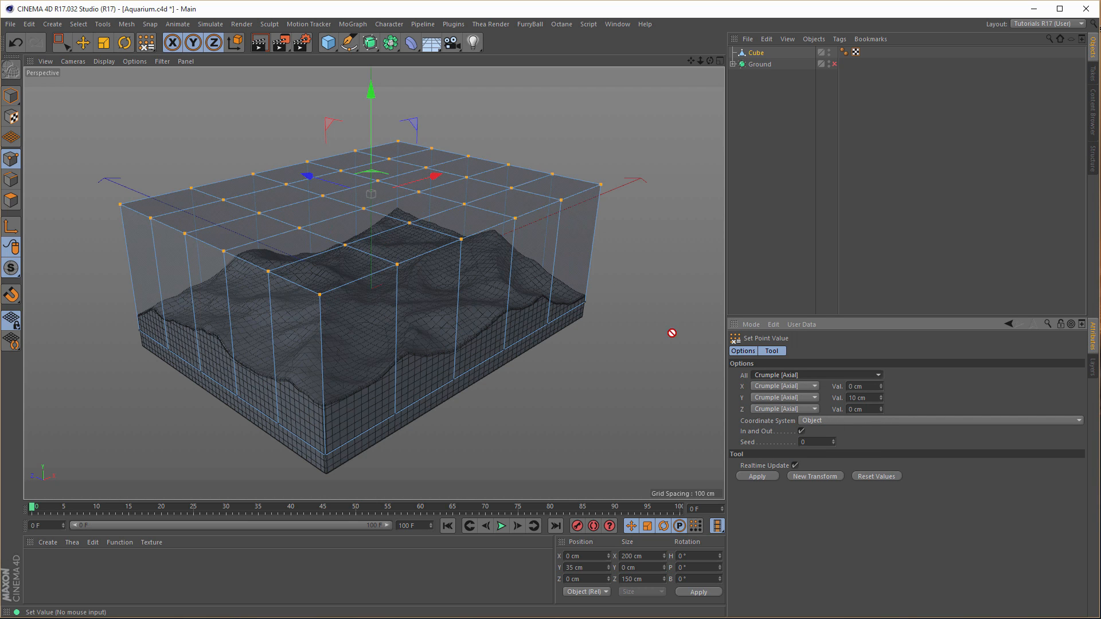
left_click(867, 398)
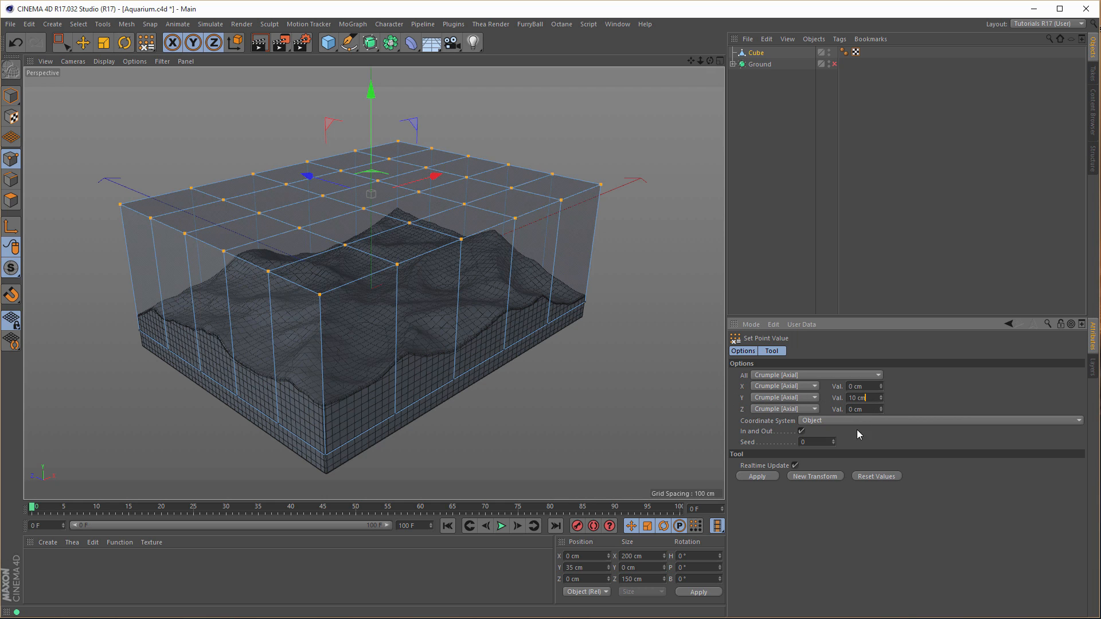
left_click(767, 477)
left_click_drag(584, 362, 500, 296, "alt")
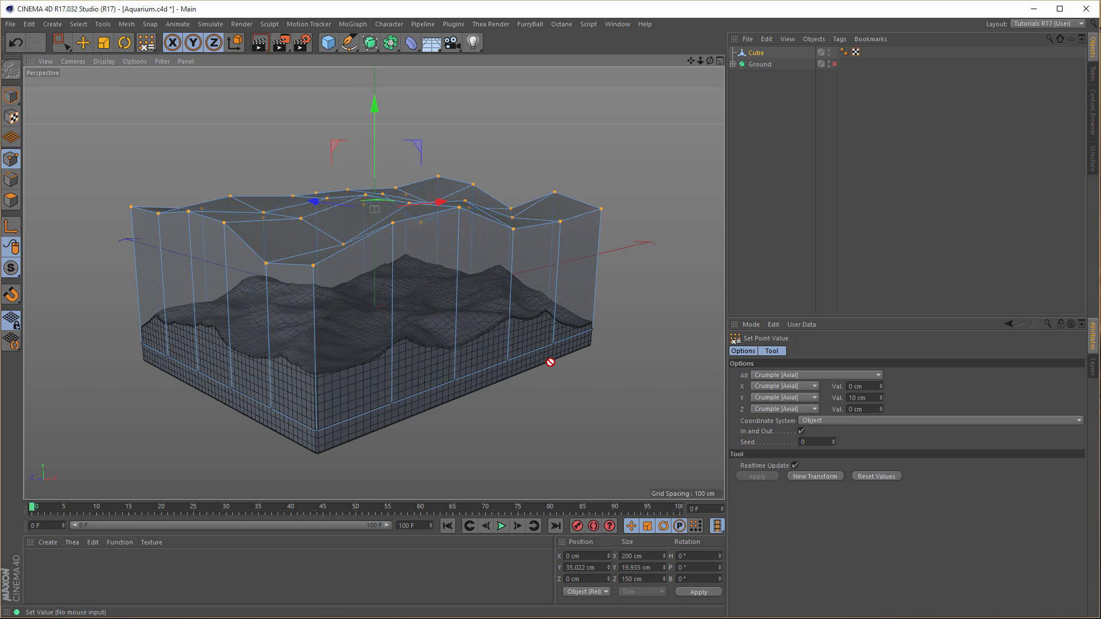
left_click_drag(411, 255, 412, 256, "alt")
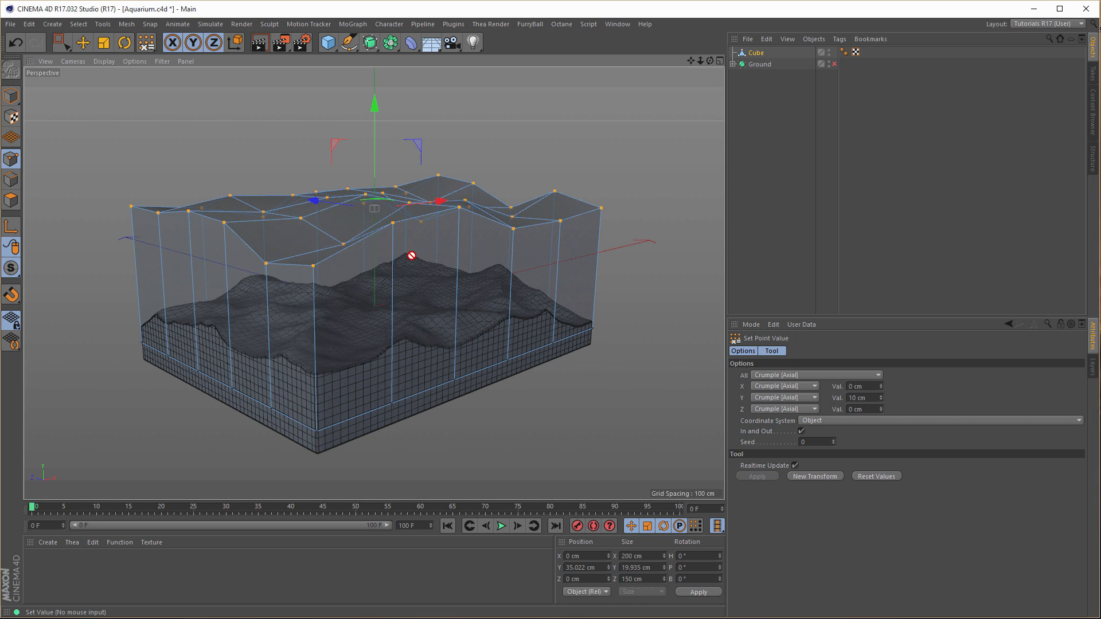
- Loop-select the edges around the rim of the cube's wavy upper surface in Edges mode
left_click(12, 182)
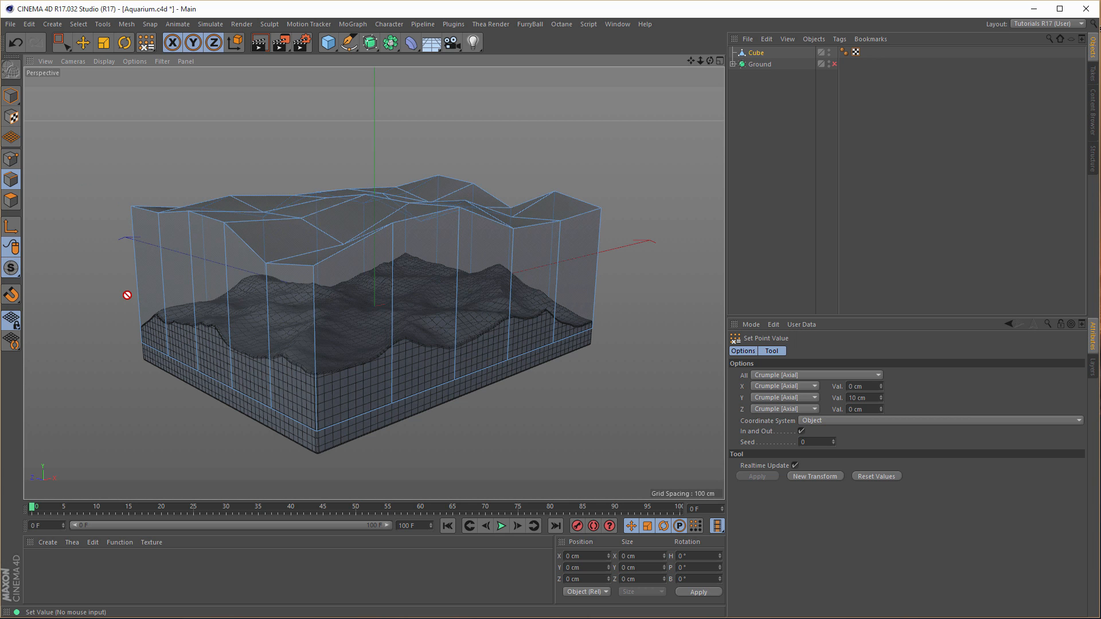
key("u")
key("l")
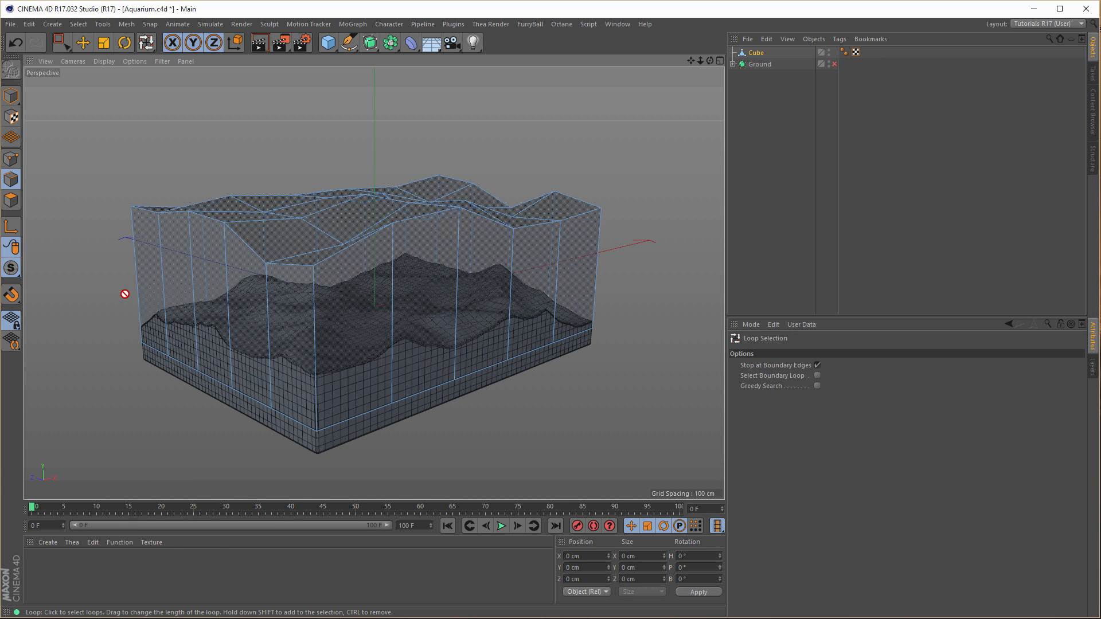
left_click_drag(310, 293, 307, 245, "alt")
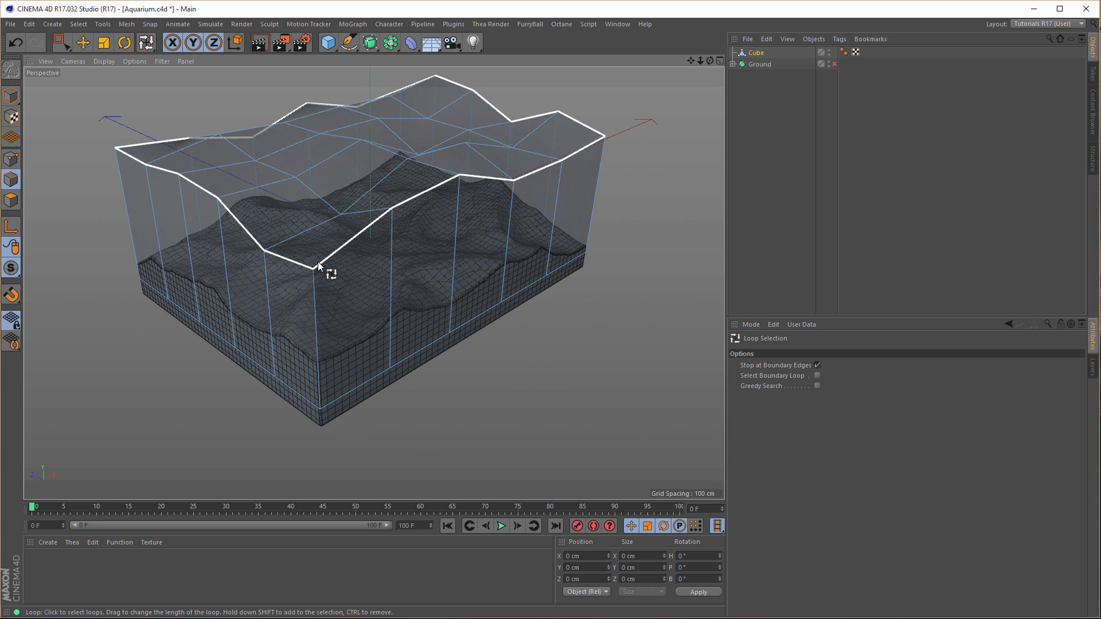
left_click(319, 263)
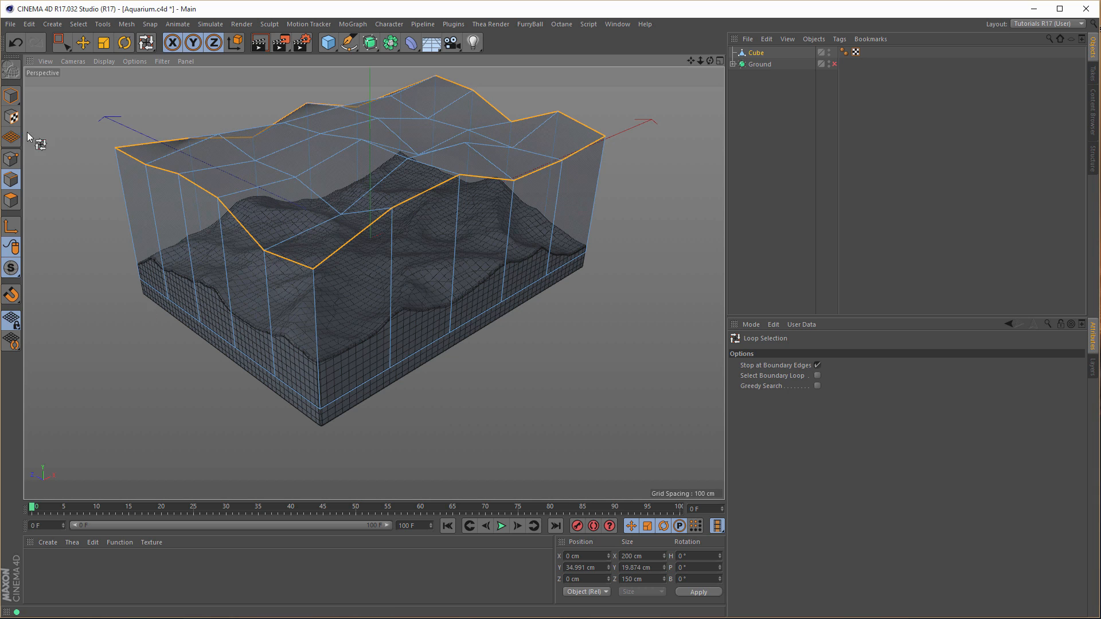
- Add the cube's four vertical corner edges to the edge selection with Live Selection
left_click_drag(62, 42, 91, 53)
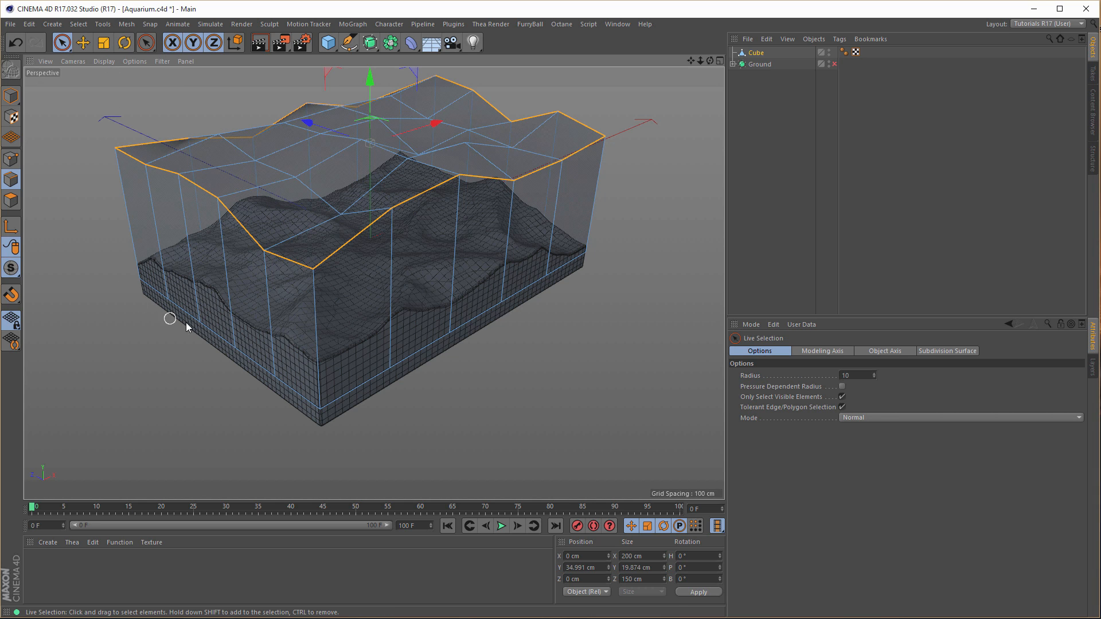
left_click(313, 320, "shift")
left_click(134, 224, "shift")
left_click_drag(420, 294, 455, 302, "alt")
left_click(578, 253, "shift")
left_click_drag(578, 256, 320, 293, "alt")
right_click_drag(319, 293, 453, 289, "alt")
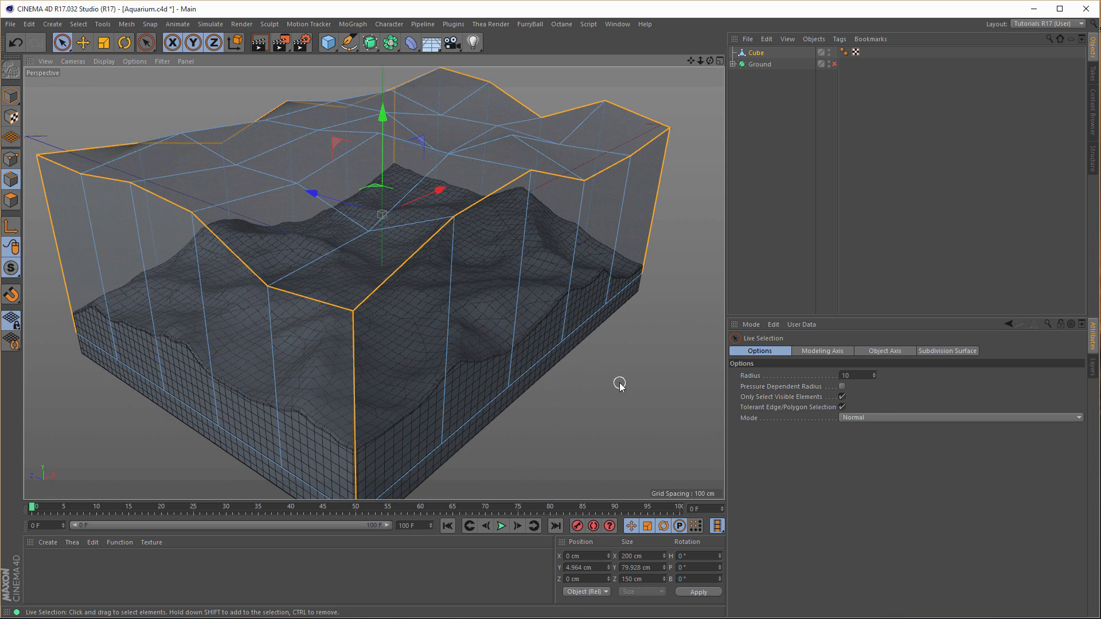
- Bevel the selected rim and corner edges with a 1 cm offset and 3 subdivisions
key("m")
key("s")
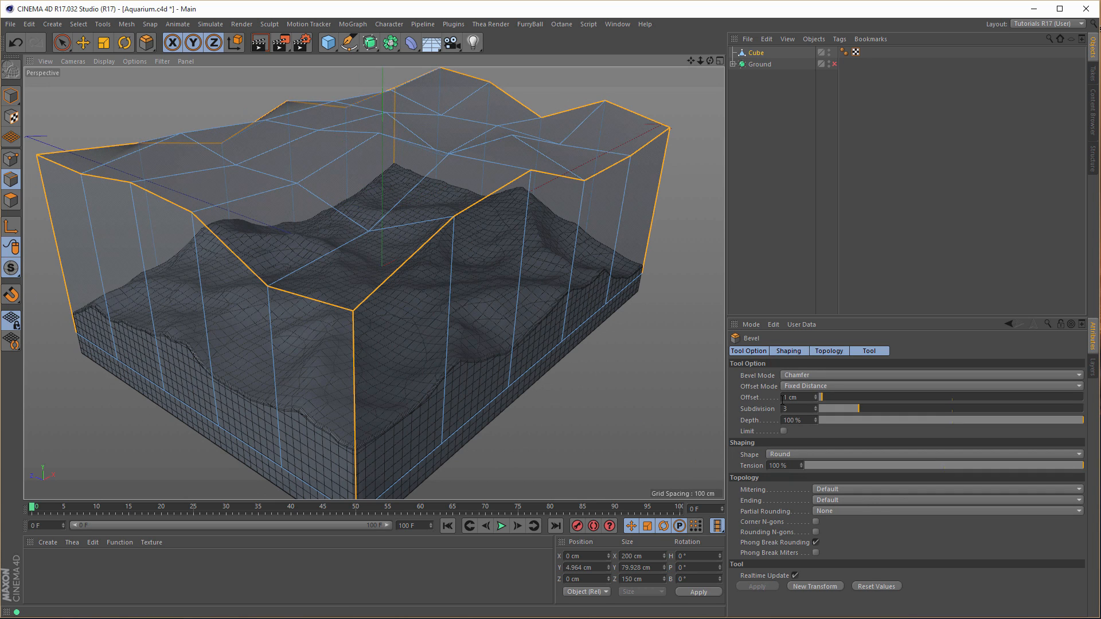
double_click(800, 409)
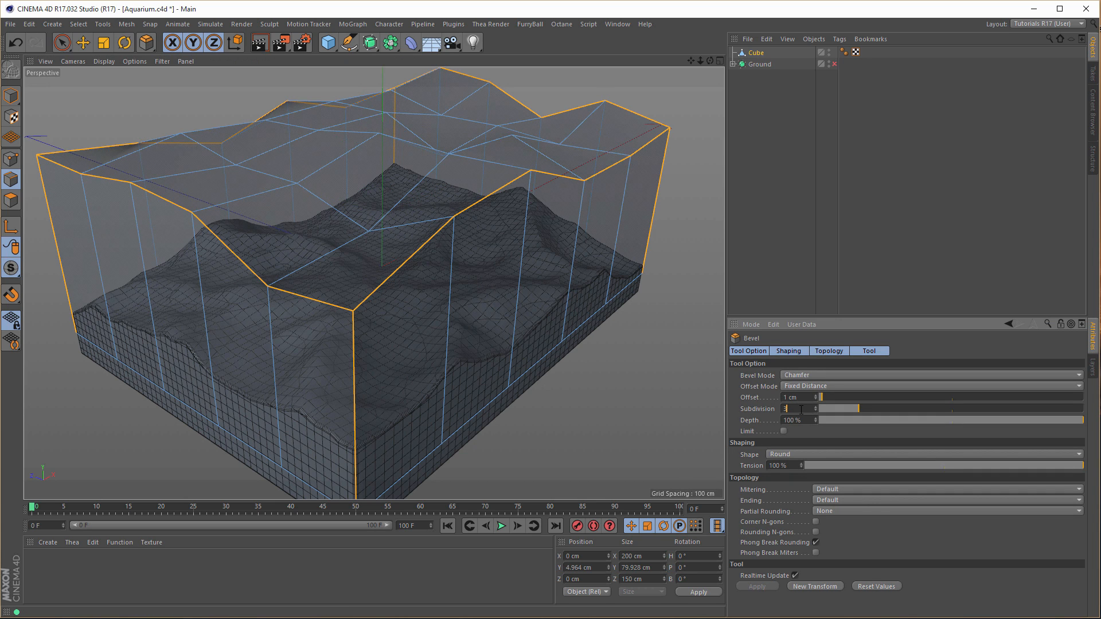
key("Return")
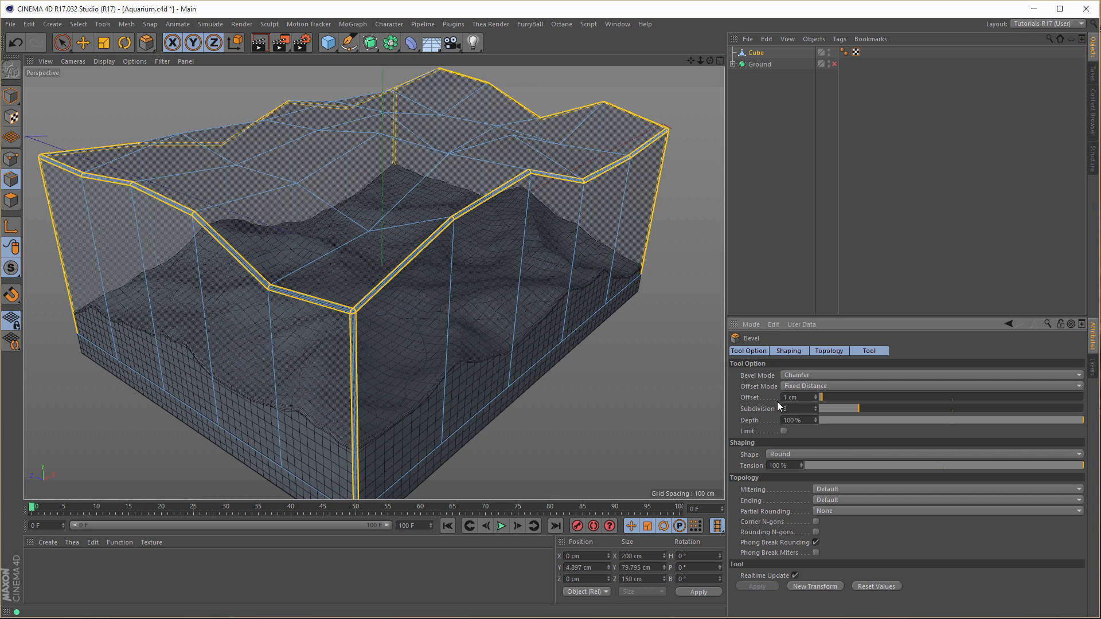
- Return to Model mode and add a Subdivision Surface as the parent of the cube
left_click(11, 95)
left_click_drag(400, 292, 407, 318, "alt")
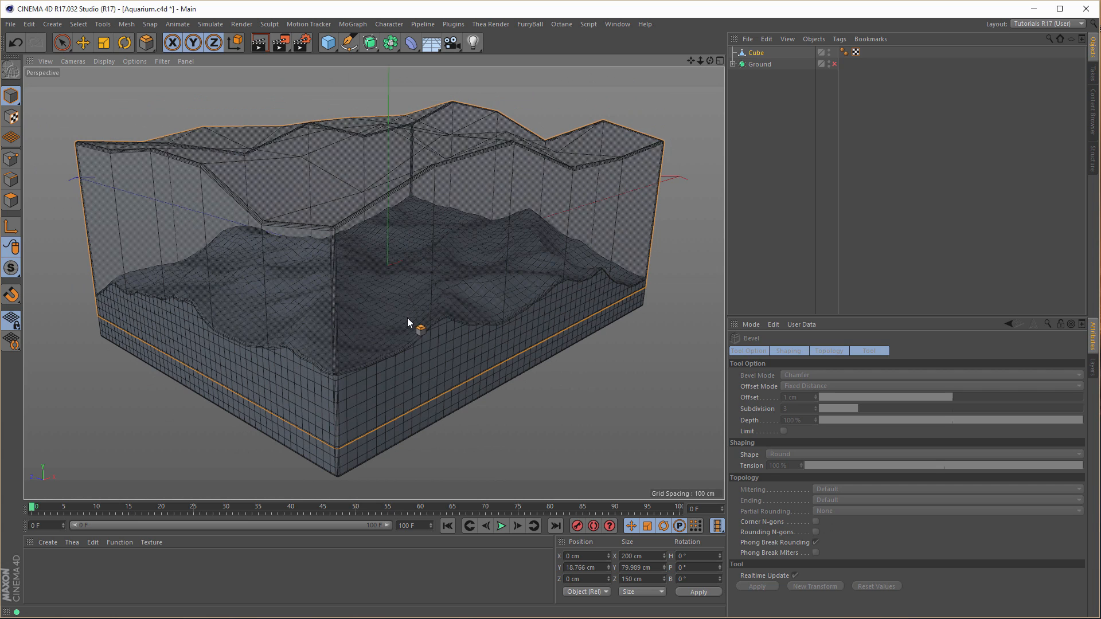
left_click(757, 52)
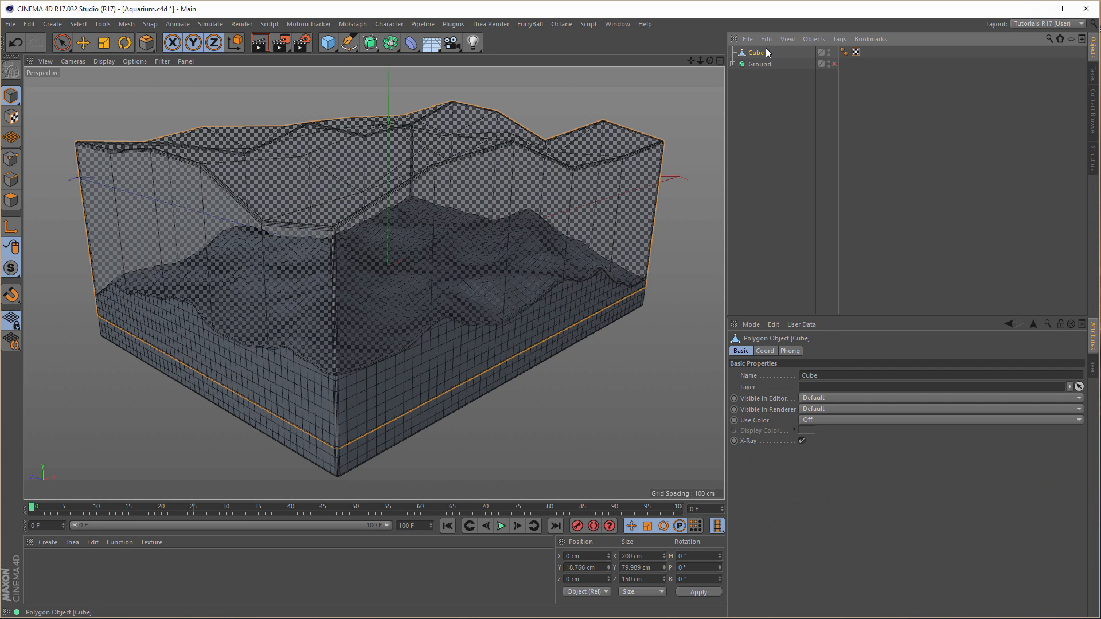
left_click(371, 45)
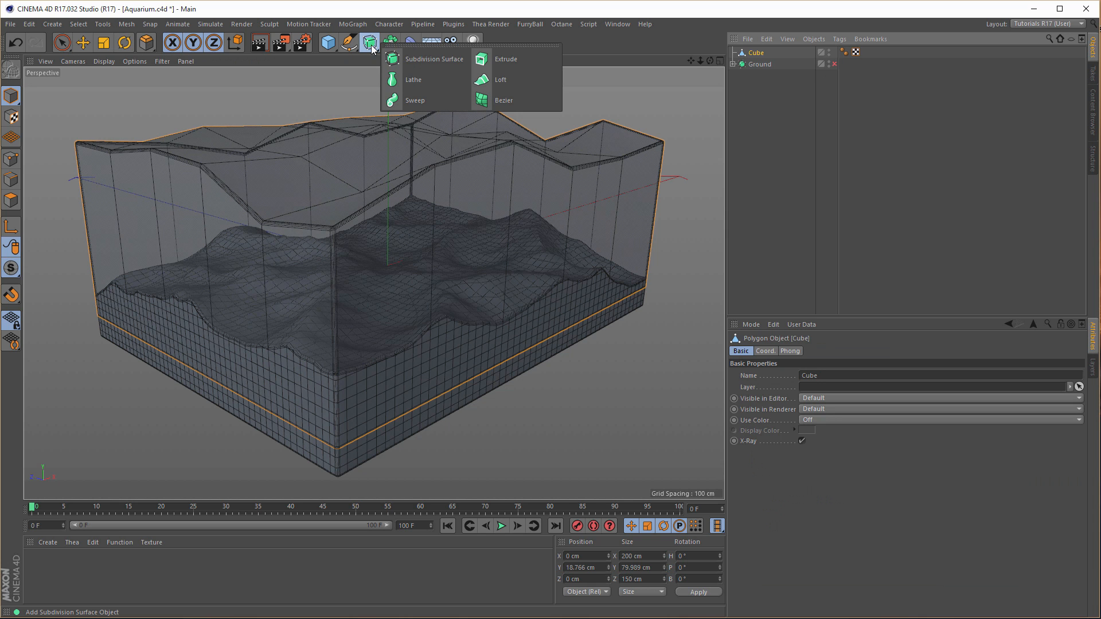
left_click(422, 56, "alt")
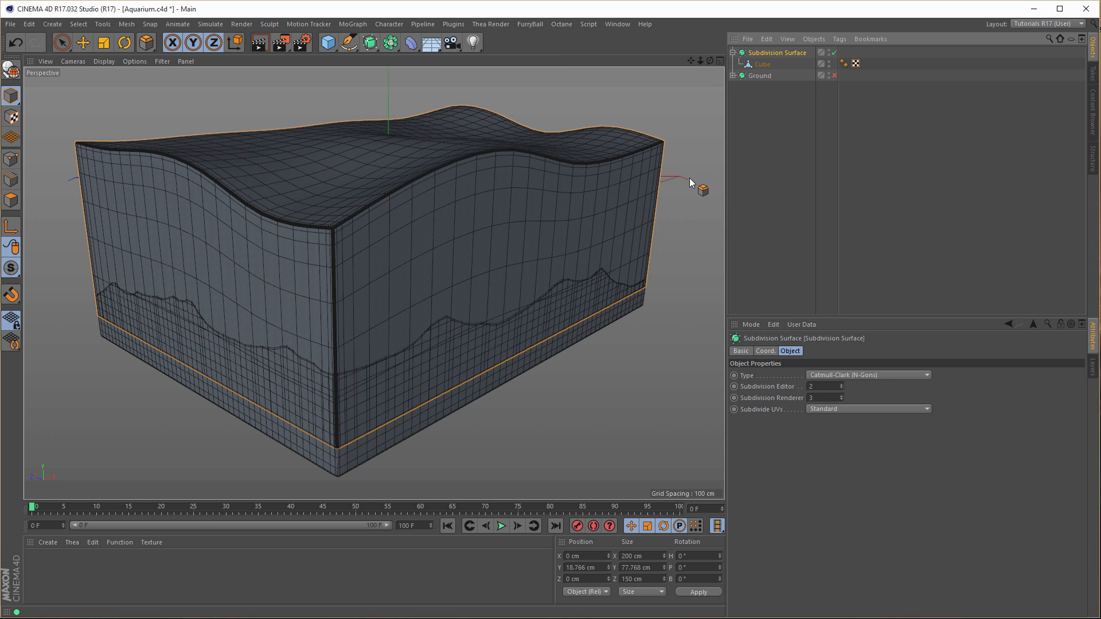
left_click_drag(603, 228, 555, 249, "alt")
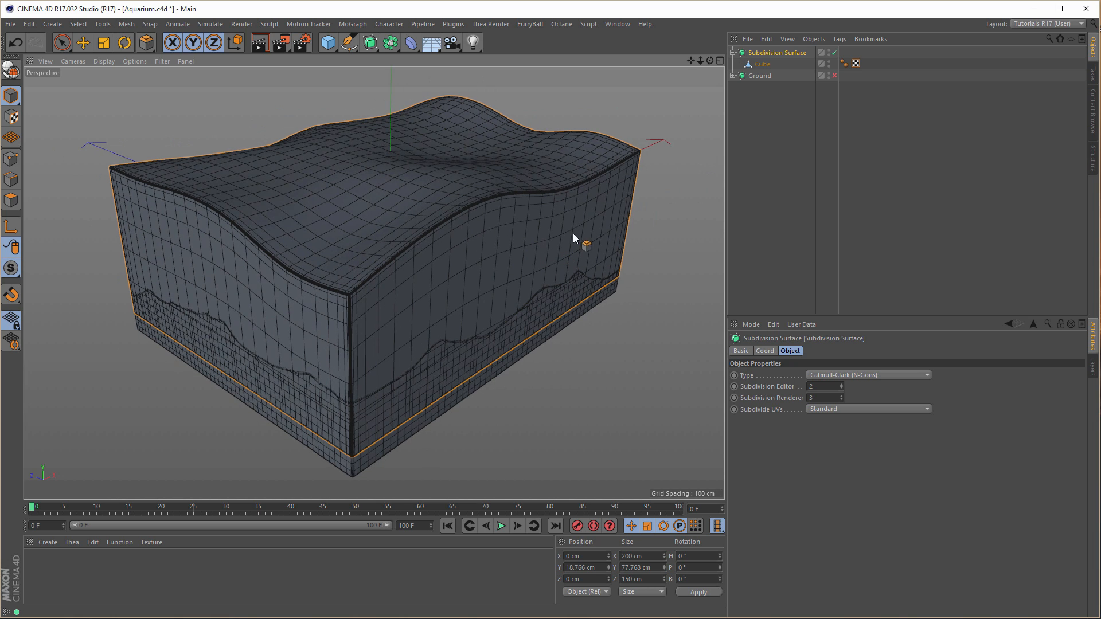
- Rename both the new Subdivision Surface and its child cube to Water
double_click(779, 54)
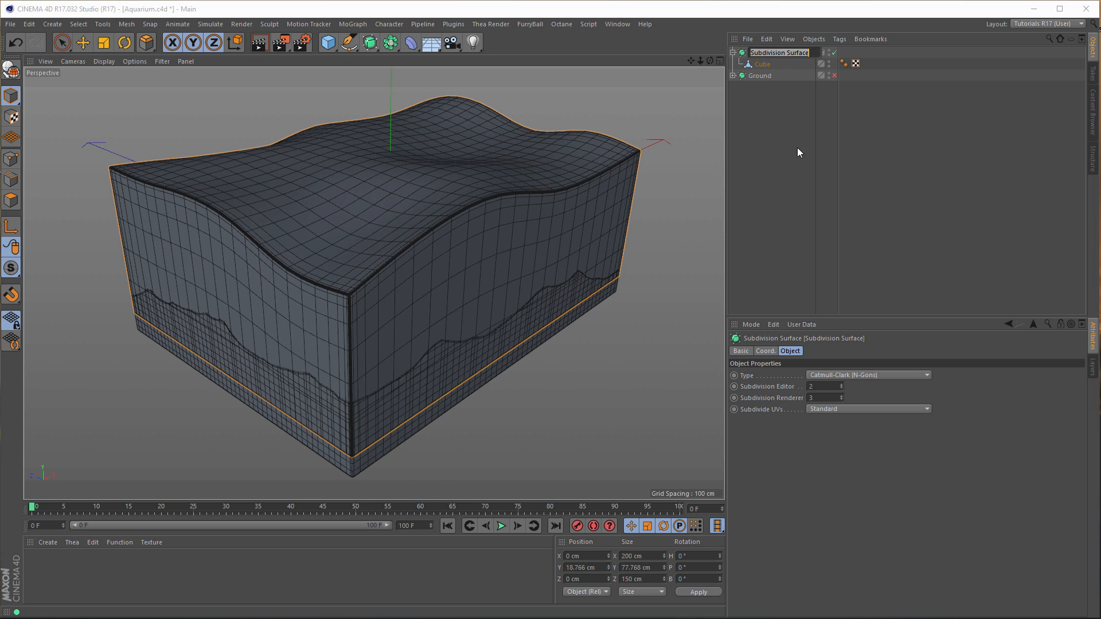
type("Water")
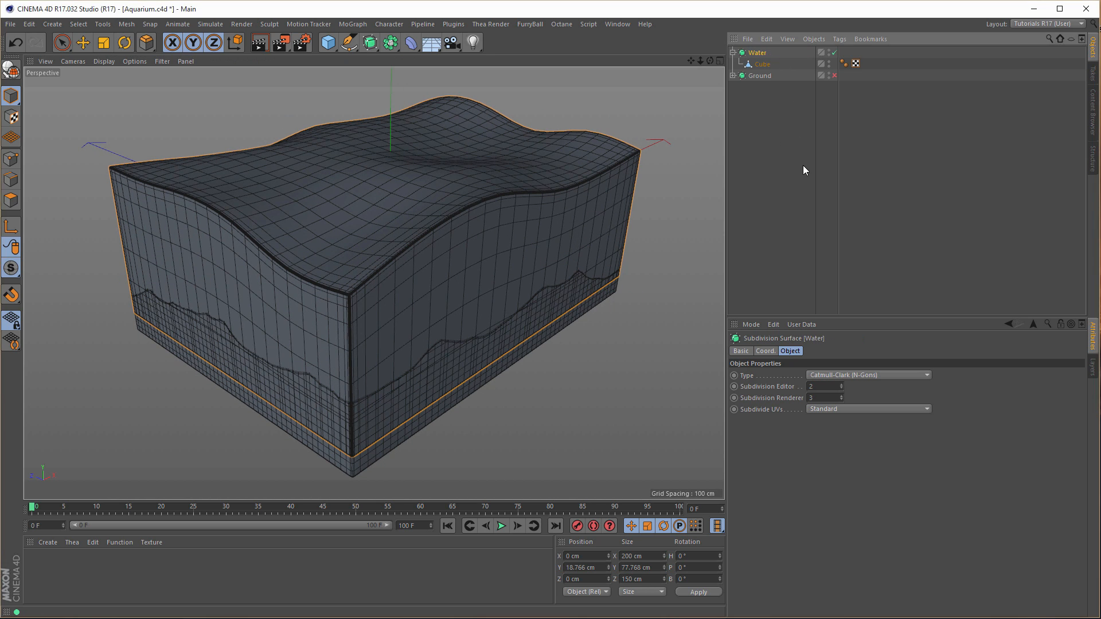
key("Tab")
type("Water")
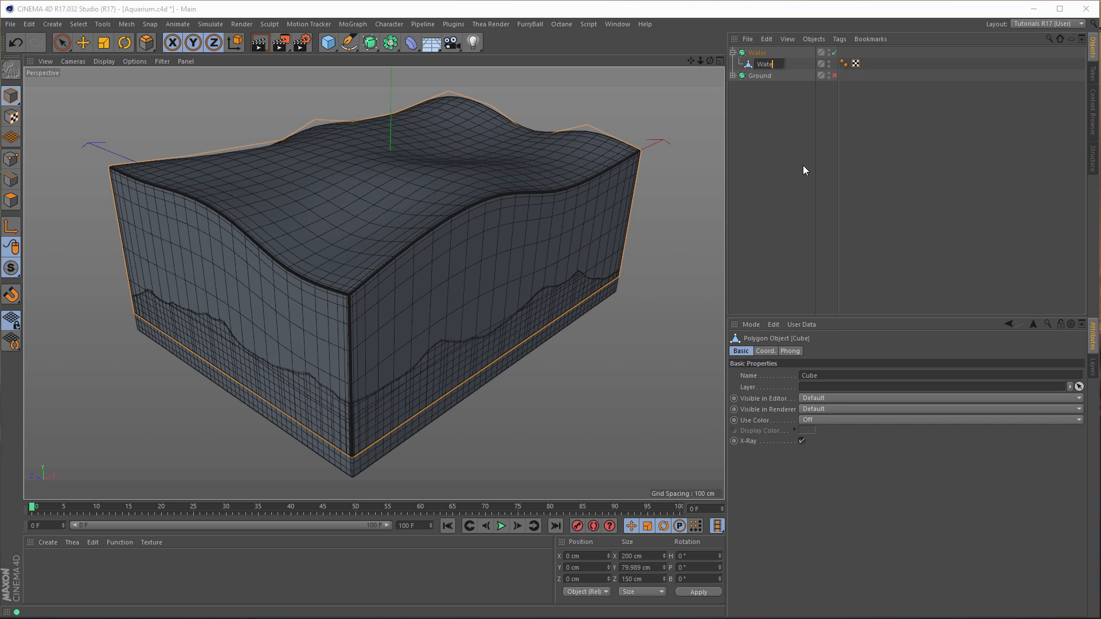
key("Return")
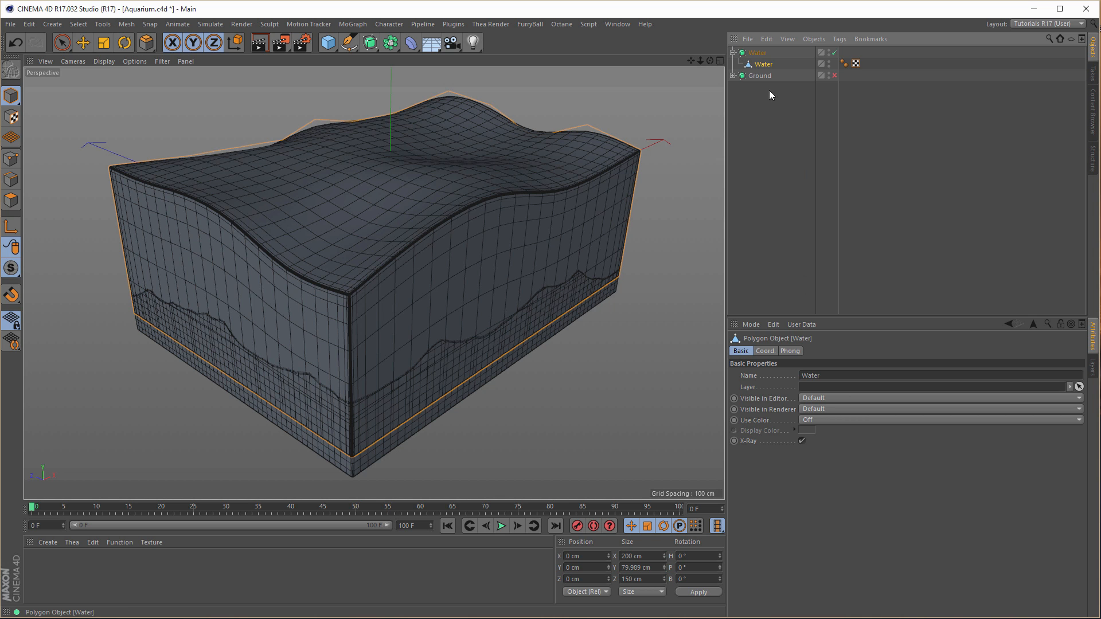
- Turn off X-Ray for the Water polygon object and disable the Water subdivision surface
left_click(801, 441)
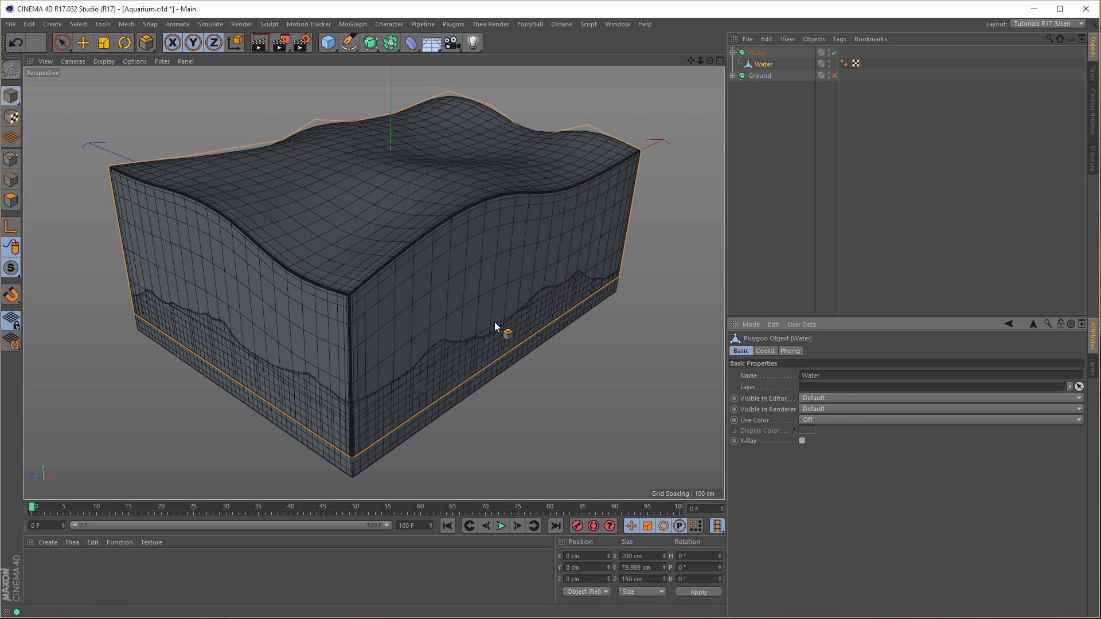
right_click_drag(470, 327, 456, 331, "alt")
left_click_drag(455, 332, 450, 341, "alt")
middle_click_drag(451, 333, 450, 305, "alt")
left_click_drag(449, 304, 448, 310, "alt")
right_click_drag(450, 311, 458, 315, "alt")
middle_click_drag(458, 315, 453, 325, "alt")
left_click_drag(455, 324, 459, 323, "alt")
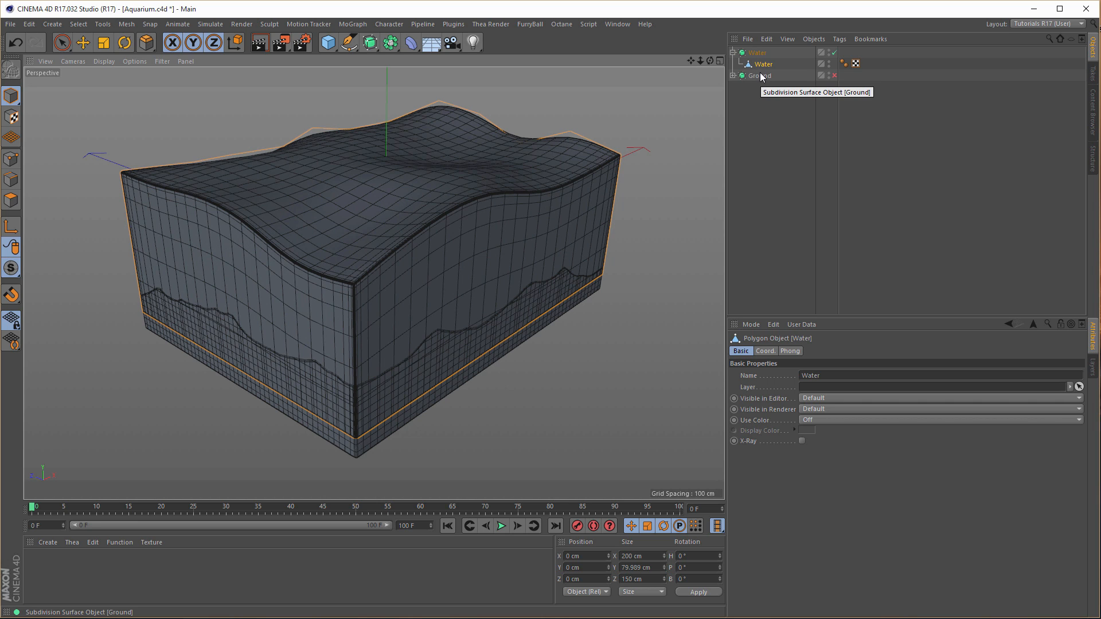
left_click(834, 53)
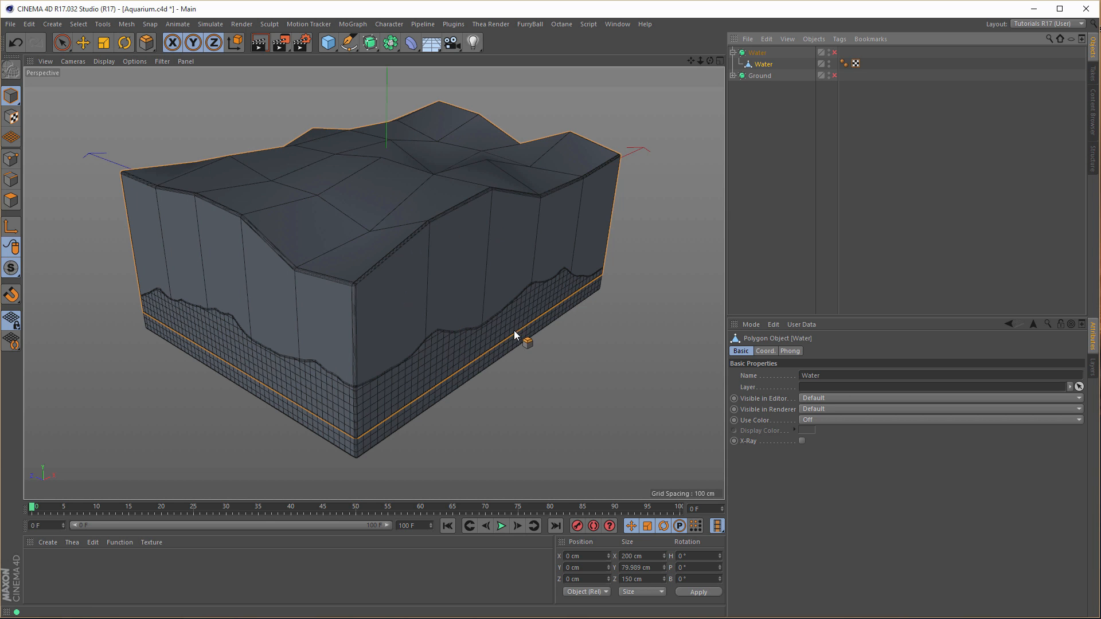
- Check the reference render waterblock01.jpg in the Picture Viewer and return to the model
key("shift+F6")
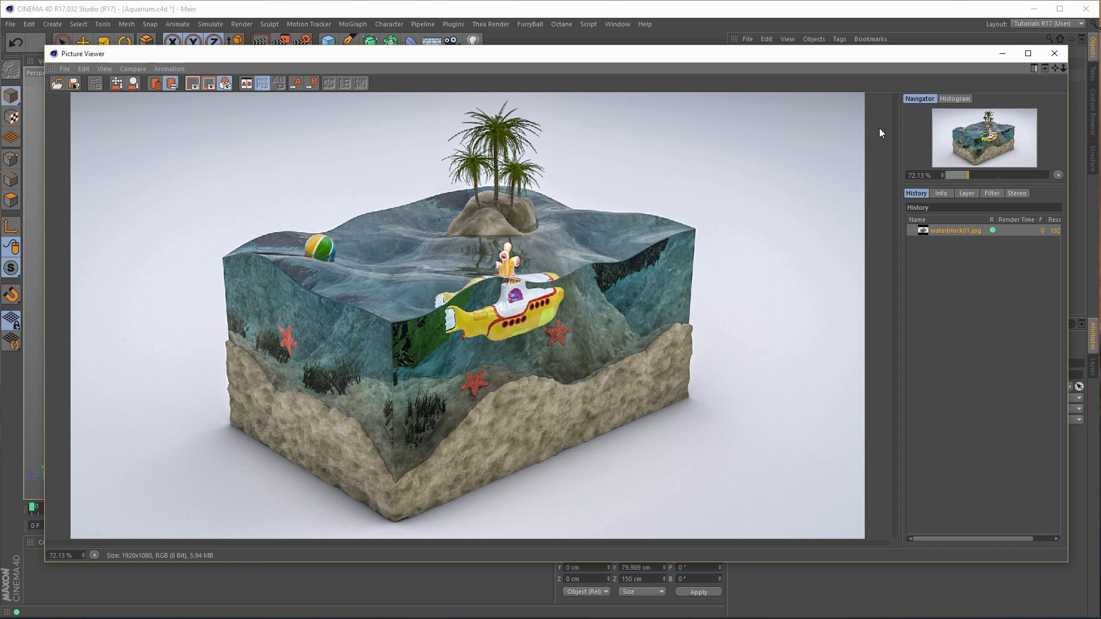
left_click(1055, 54)
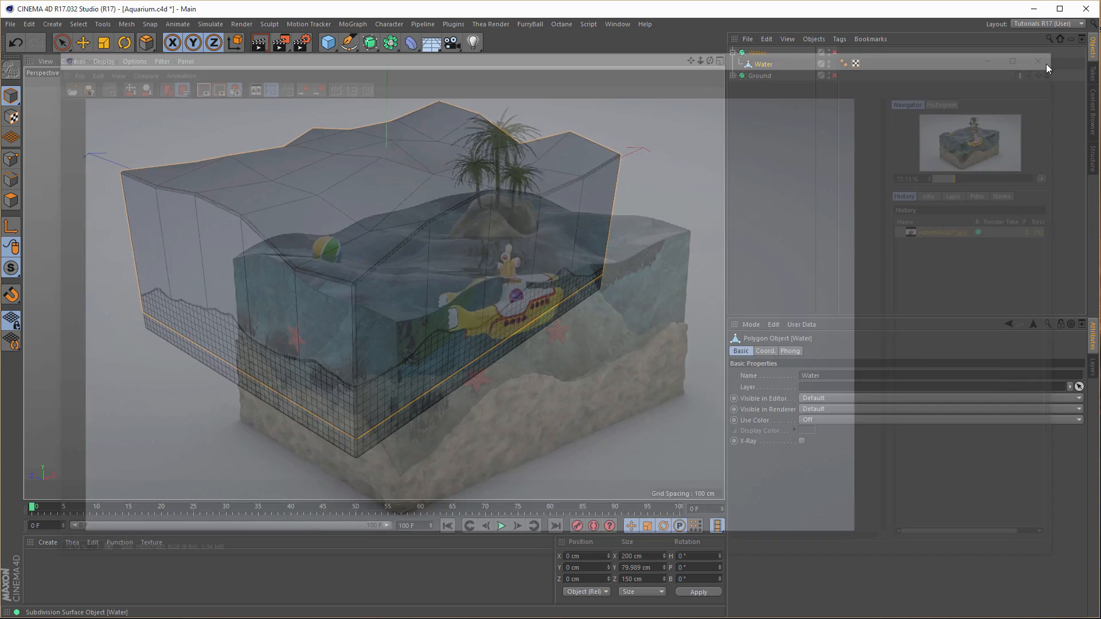
middle_click_drag(404, 211, 390, 245, "alt")
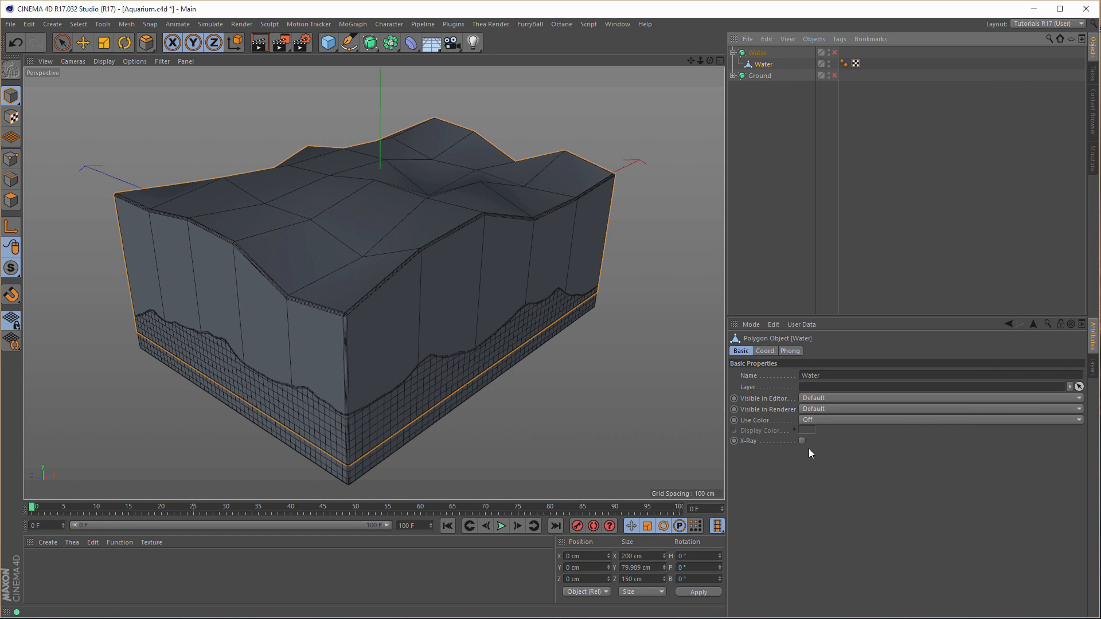
- Turn X-Ray back on for the Water polygon object and add a Landscape primitive to the scene
left_click_drag(491, 374, 376, 283, "alt")
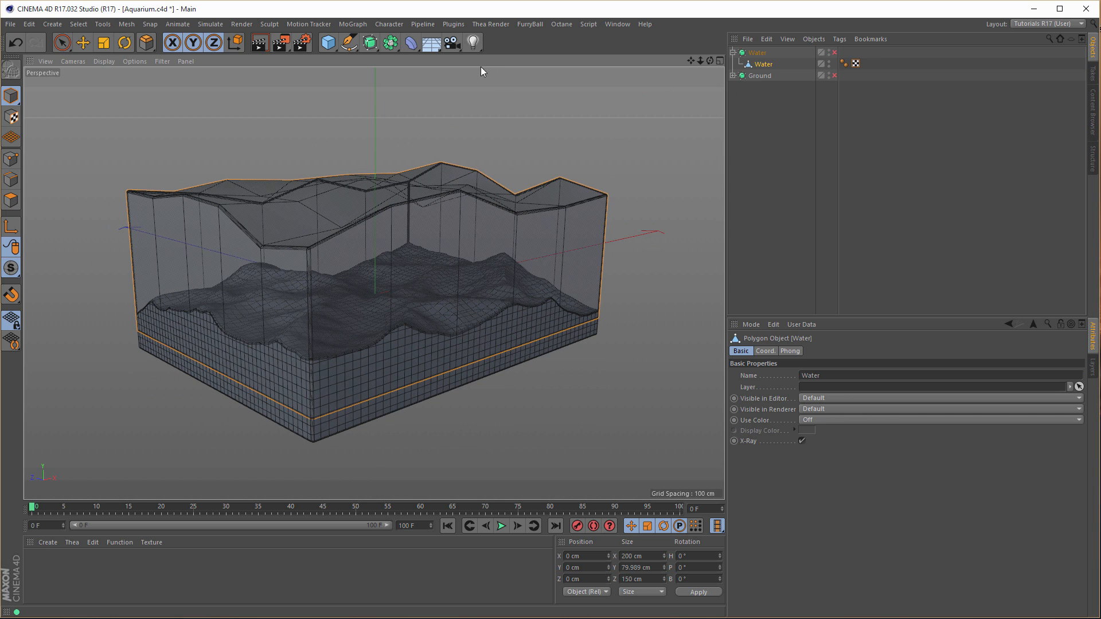
left_click(325, 46)
left_click(557, 119)
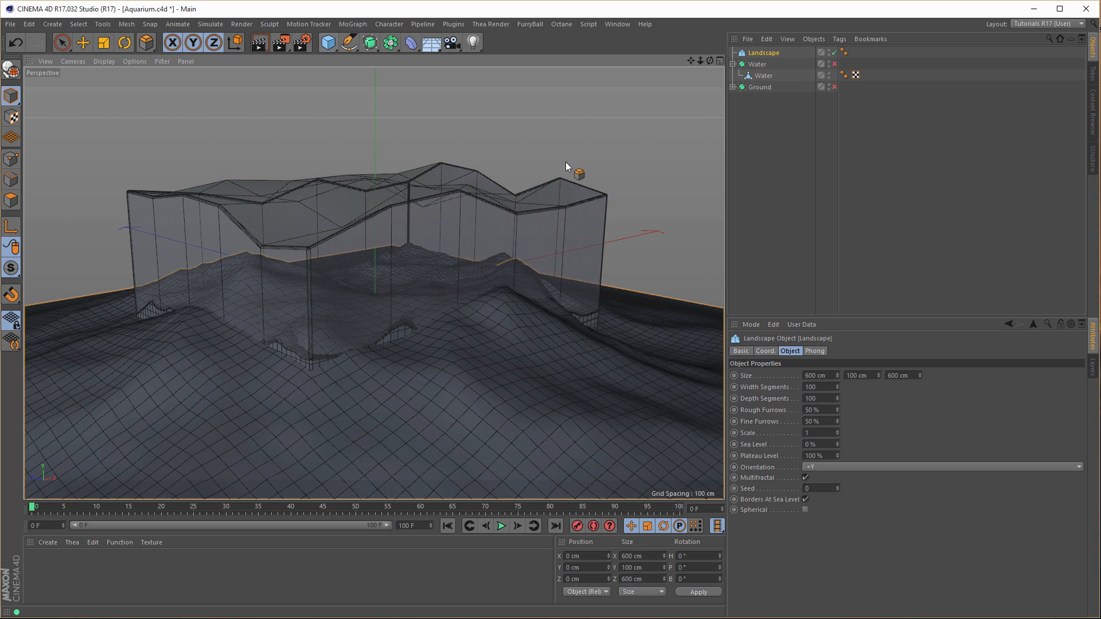
- Set the landscape's width and depth to 100 cm each
left_click(819, 375)
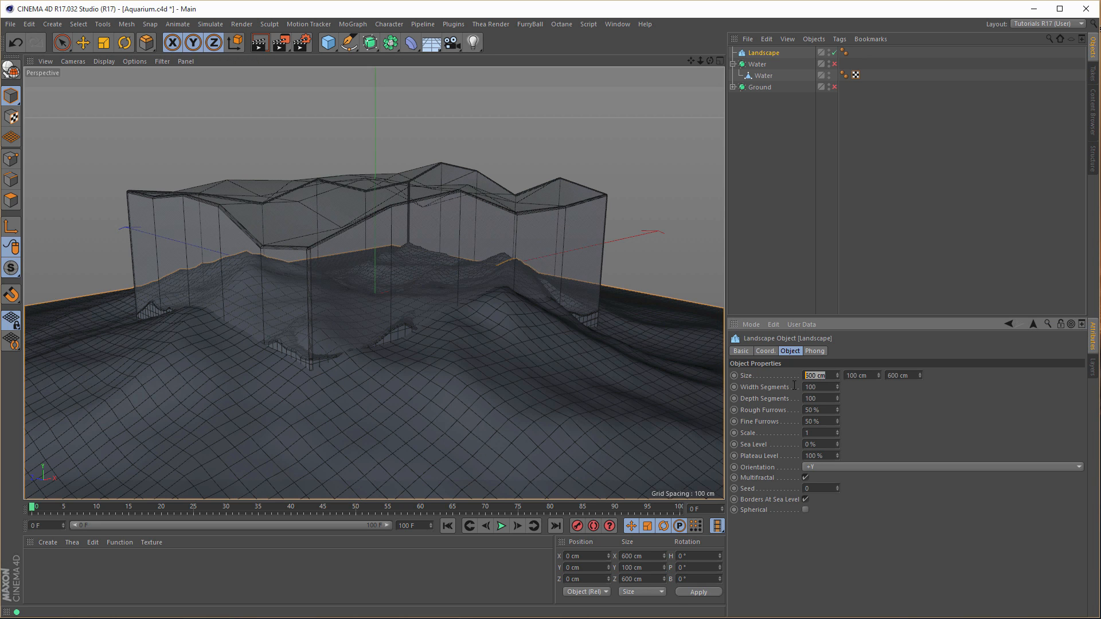
type("100")
key("Tab")
key("Tab")
type("100")
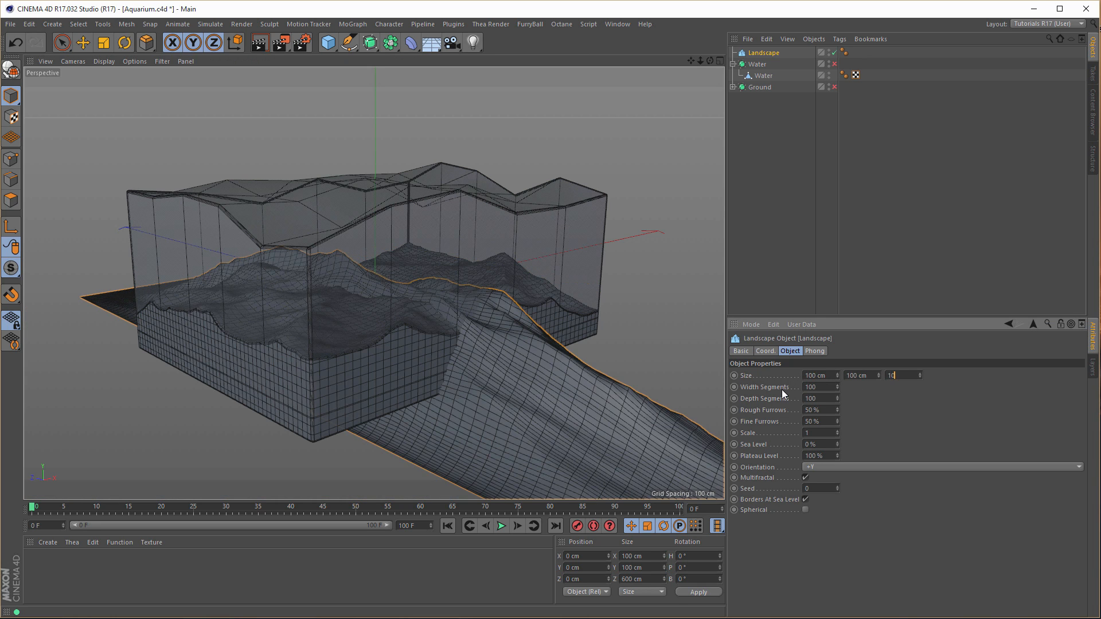
key("Return")
- In the Right view, move the landscape up through the ground to about Y 42 cm, Z 23 cm
middle_click(523, 458)
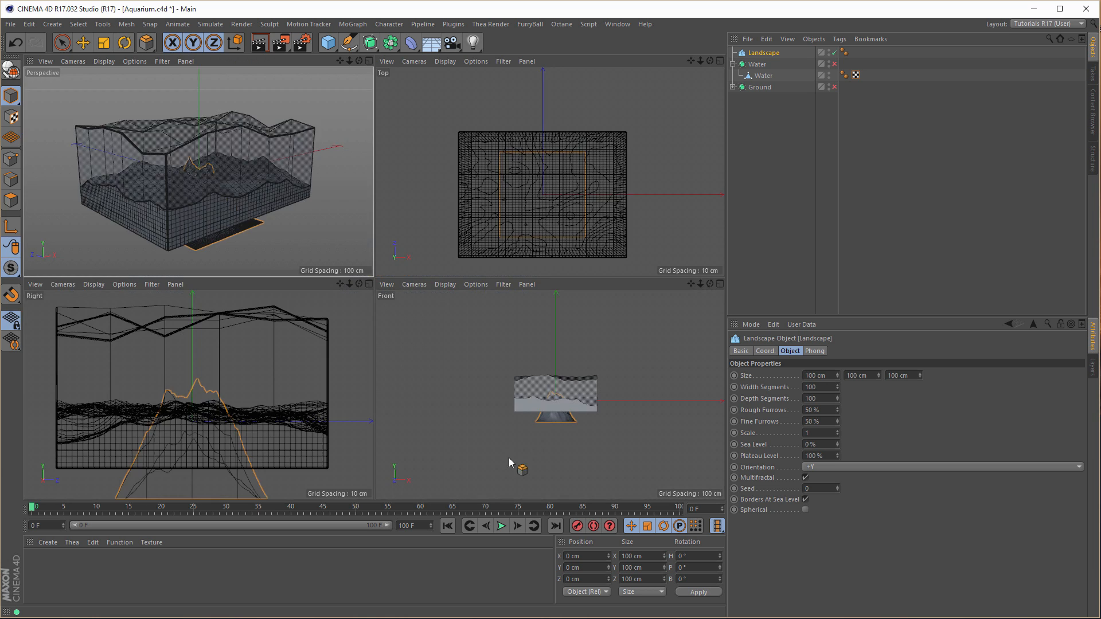
middle_click(263, 474)
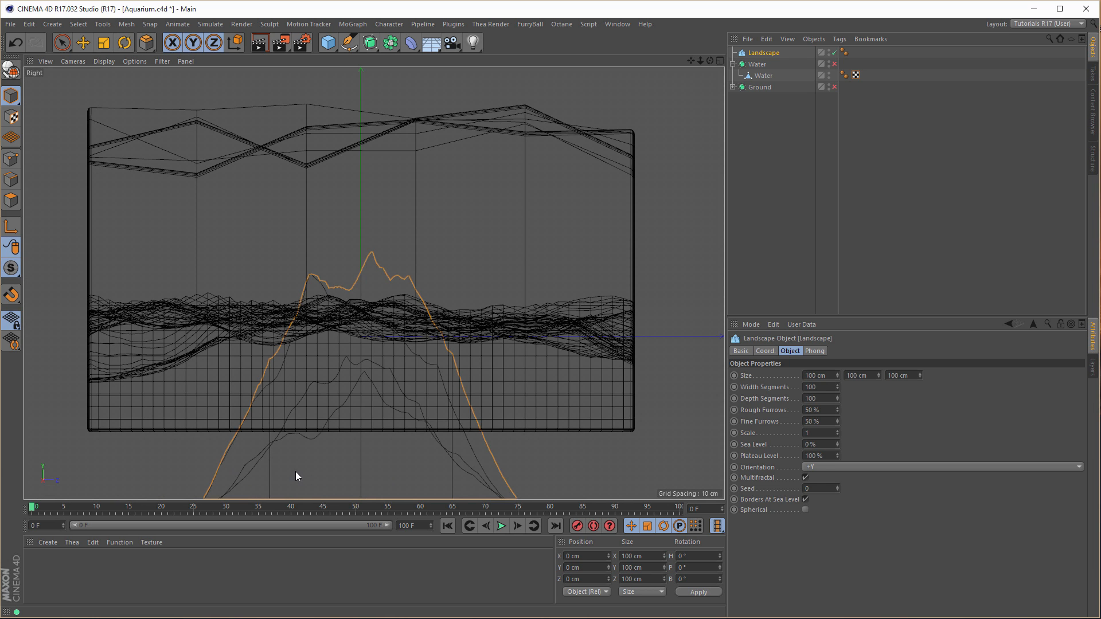
key("e")
left_click_drag(433, 312, 509, 128)
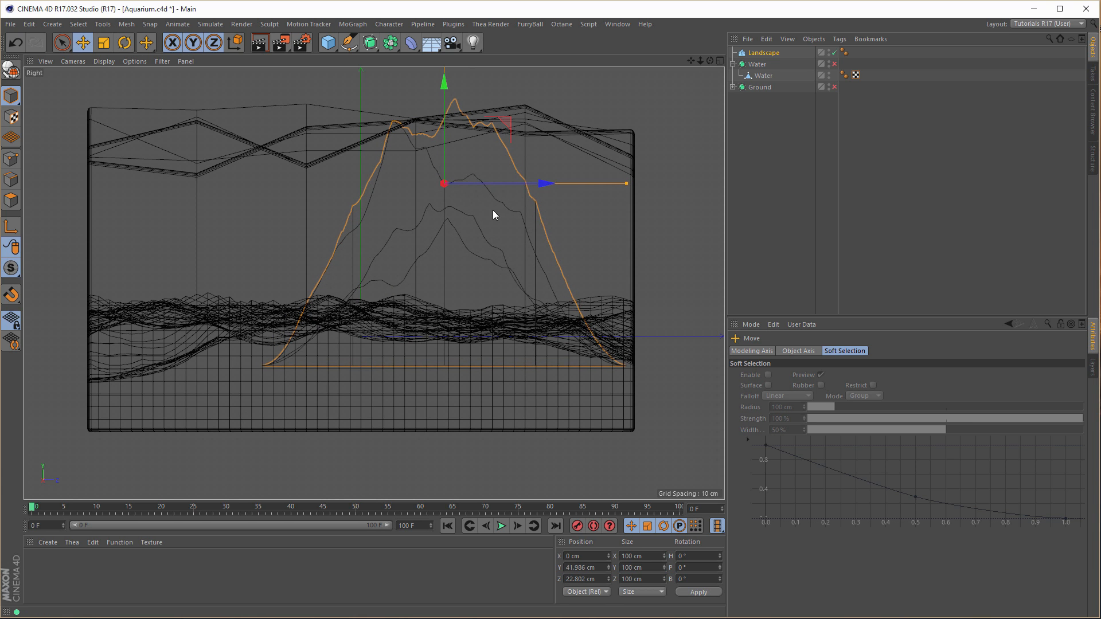
- Reposition the landscape horizontally inside the block to about X 39 cm, Z 4 cm
middle_click(490, 219)
left_click_drag(571, 161, 609, 153)
middle_click(264, 184)
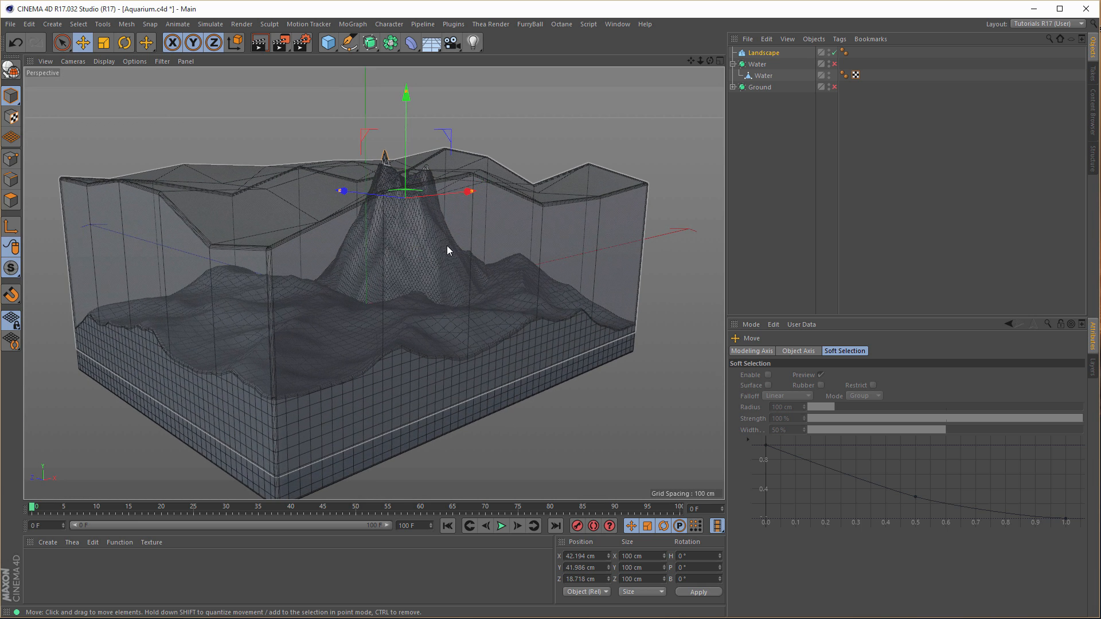
left_click_drag(344, 191, 370, 191)
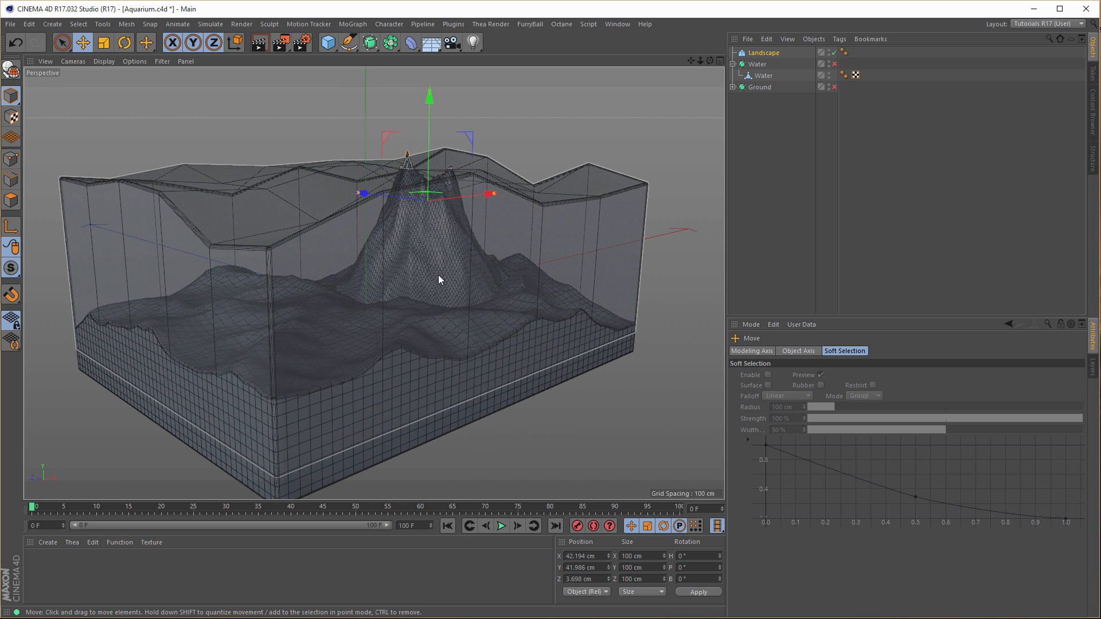
left_click_drag(438, 276, 443, 268, "alt")
left_click_drag(503, 175, 495, 183)
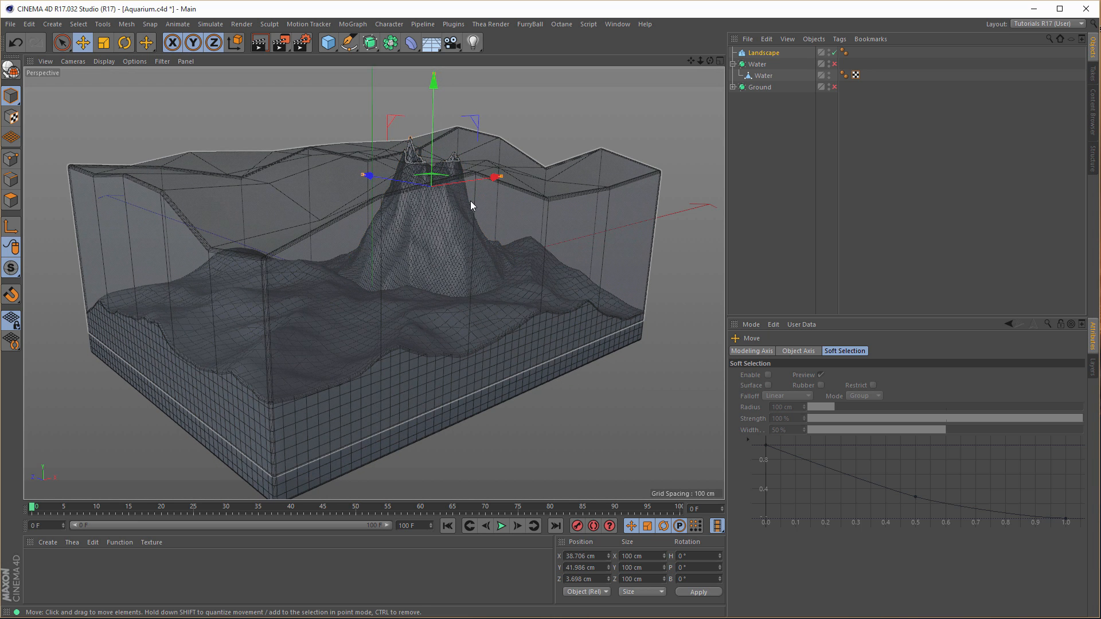
middle_click_drag(470, 201, 456, 205, "alt")
- Increase the landscape's height to 151 cm and raise it in the Right view to about Y 65 cm, Z 7 cm
left_click(771, 53)
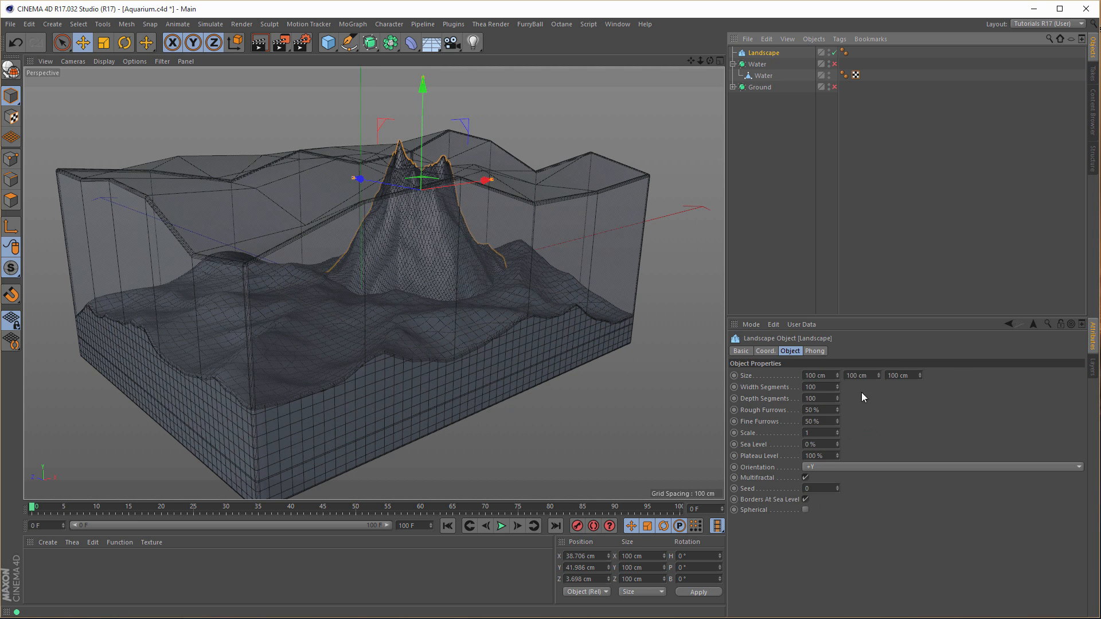
left_click_drag(879, 375, 879, 347)
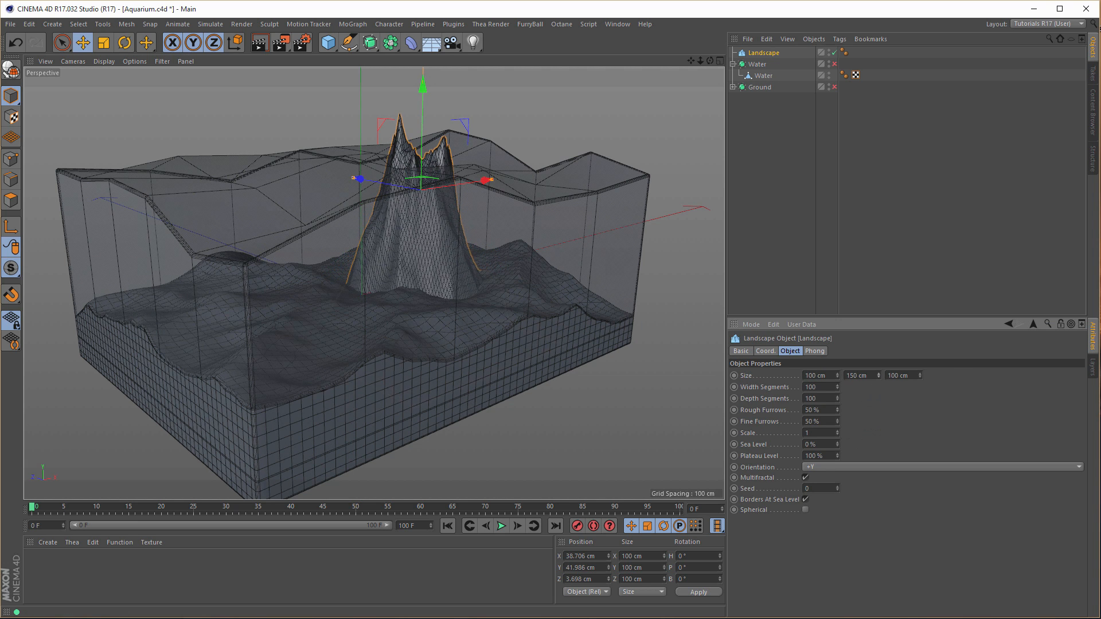
middle_click(636, 377)
middle_click(221, 439)
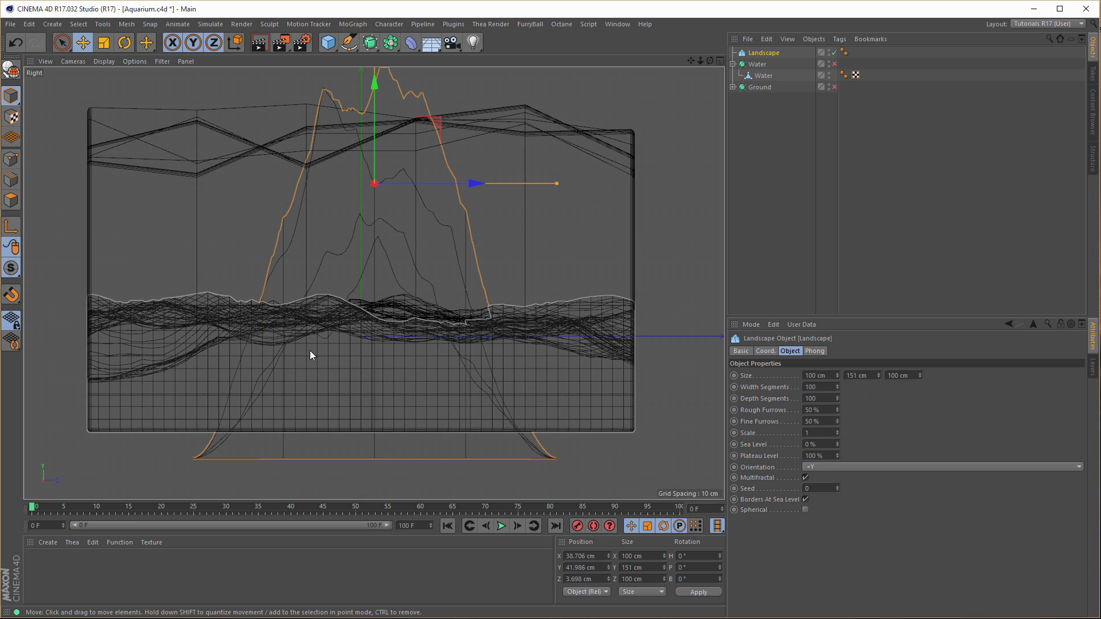
middle_click_drag(328, 381, 340, 415, "alt")
right_click_drag(341, 415, 325, 402, "alt")
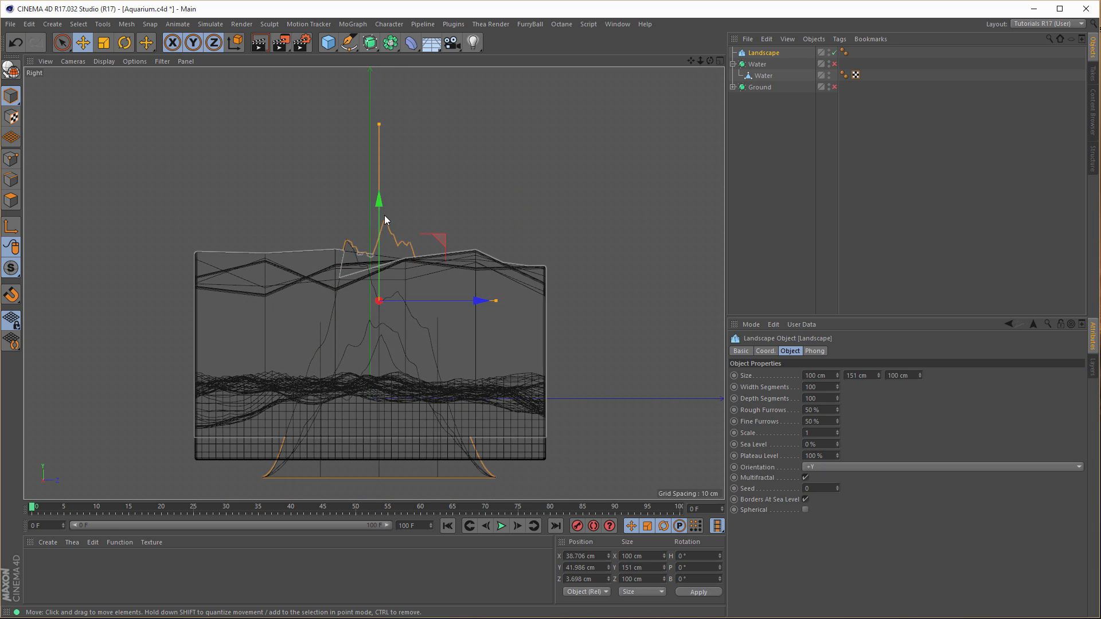
left_click_drag(443, 244, 449, 186)
middle_click(416, 361)
middle_click(364, 238)
- Set the landscape's rough furrows to 0%, fine furrows to 33%, and both width and depth segments to 50
left_click_drag(369, 211, 430, 298, "alt")
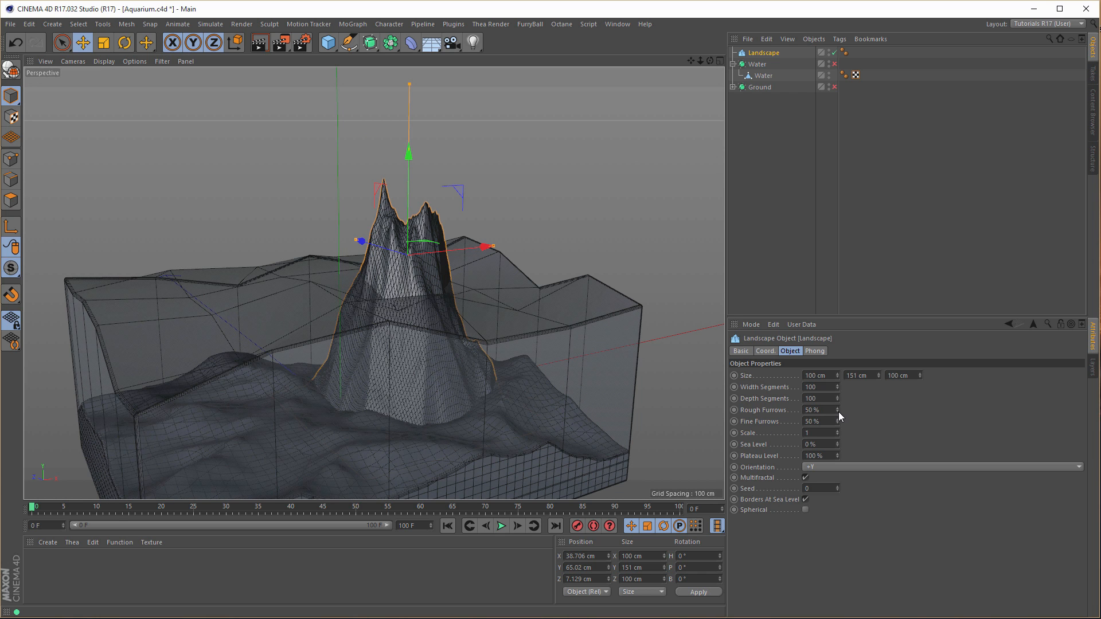
left_click_drag(837, 408, 838, 429)
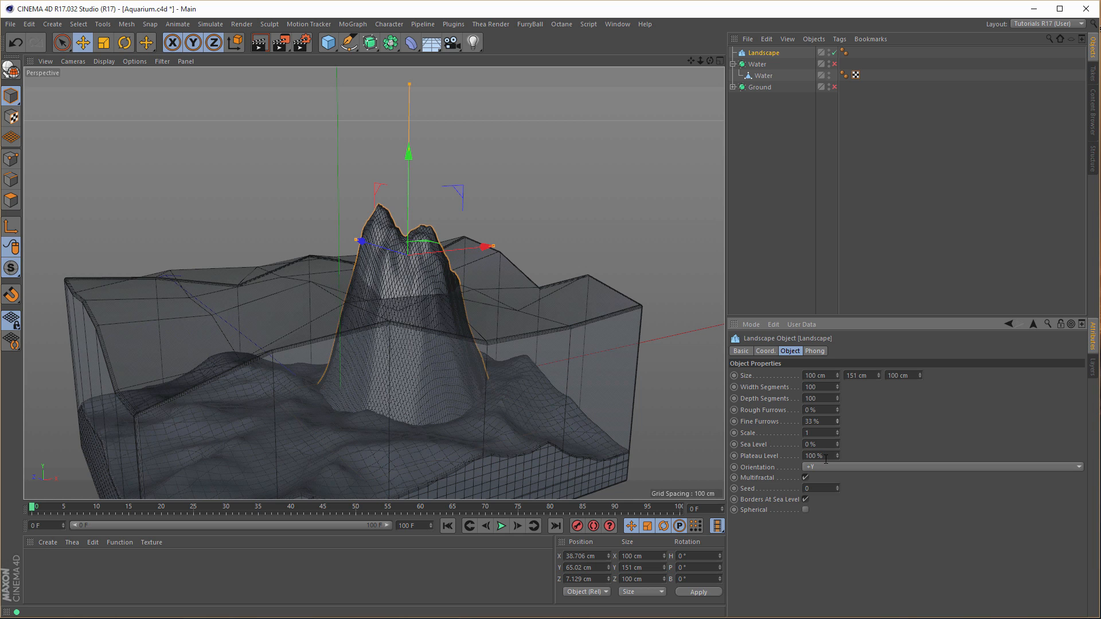
left_click_drag(825, 386, 783, 402)
type("50")
key("Tab")
type("50")
key("Return")
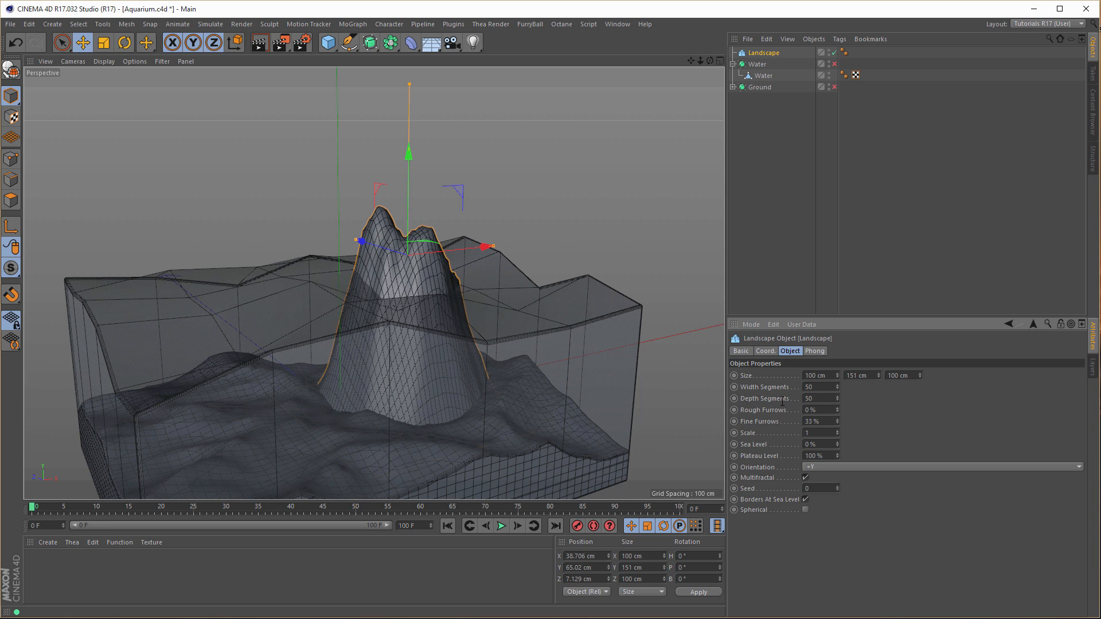
- Move the Landscape below Ground in the object hierarchy and rename it Hill
mouse_move(400, 284)
left_mouse_down("alt")
mouse_move(358, 270)
mouse_move(256, 276)
mouse_move(433, 287)
mouse_move(393, 278)
mouse_move(462, 278)
left_mouse_up("alt")
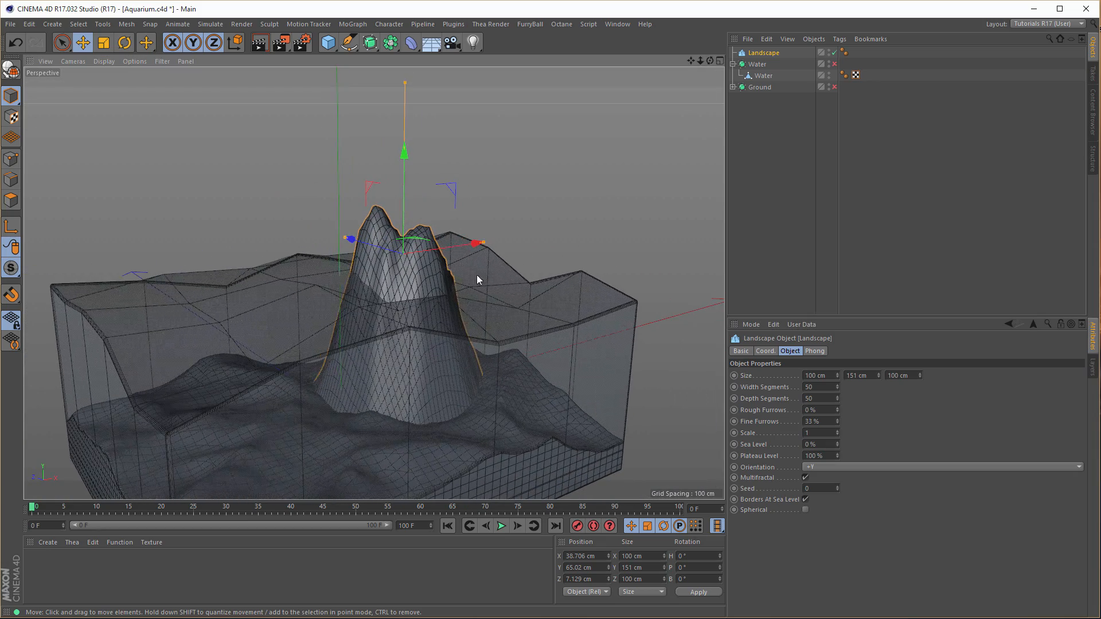
left_click_drag(767, 52, 766, 137)
double_click(764, 88)
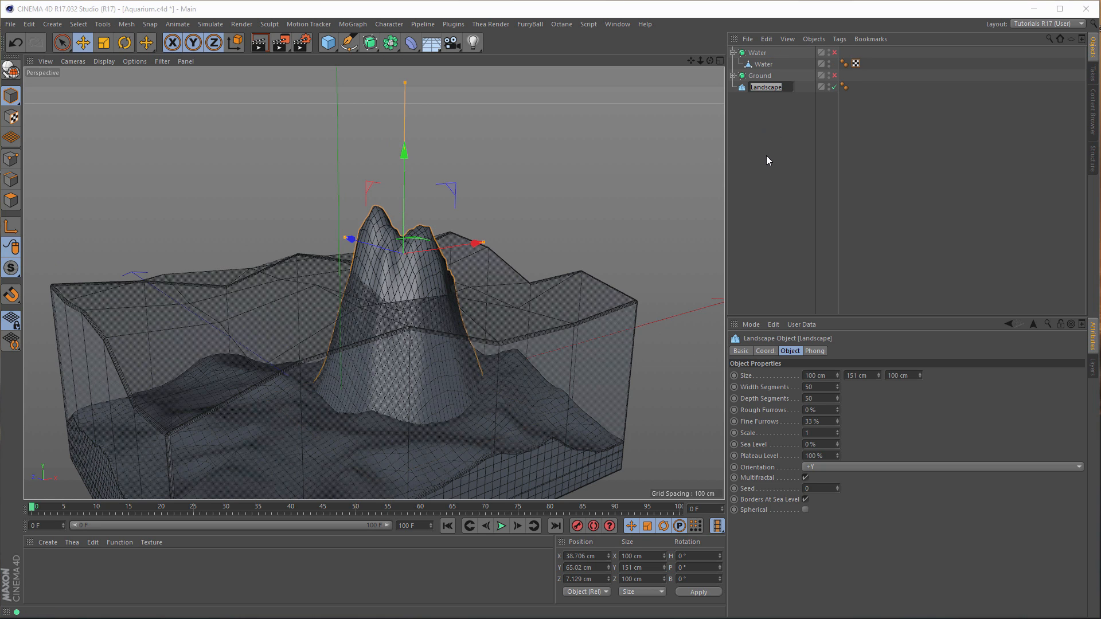
type("Hill")
key("Return")
- Take the Ground polygon object out of its Subdivision Surface and group it with Hill in a null
left_click(733, 75)
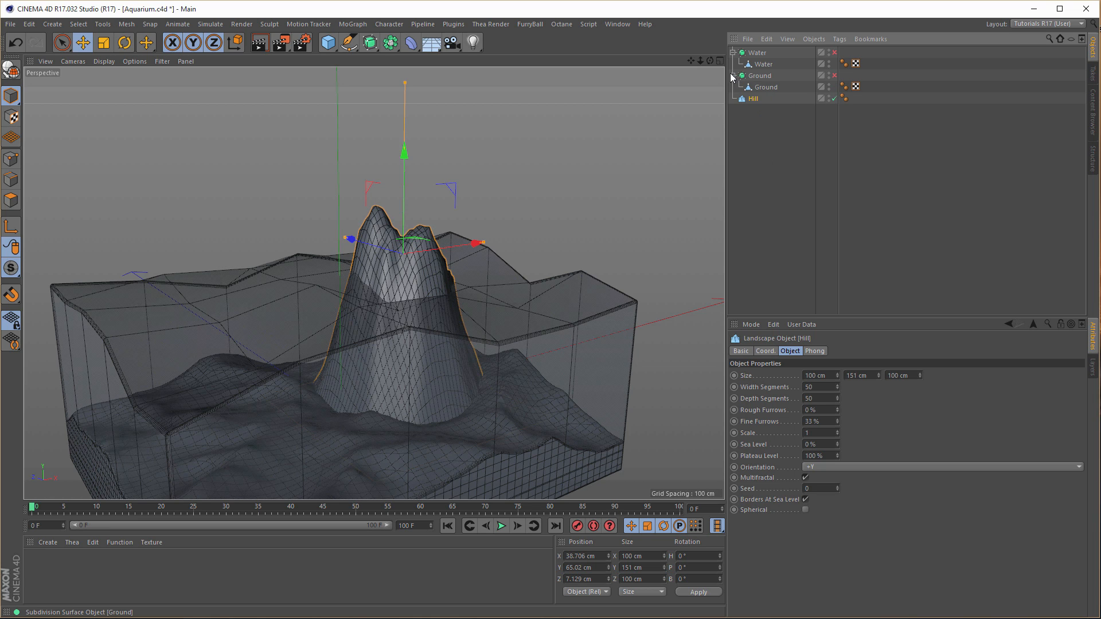
left_click(760, 90)
left_click_drag(752, 115, 751, 110)
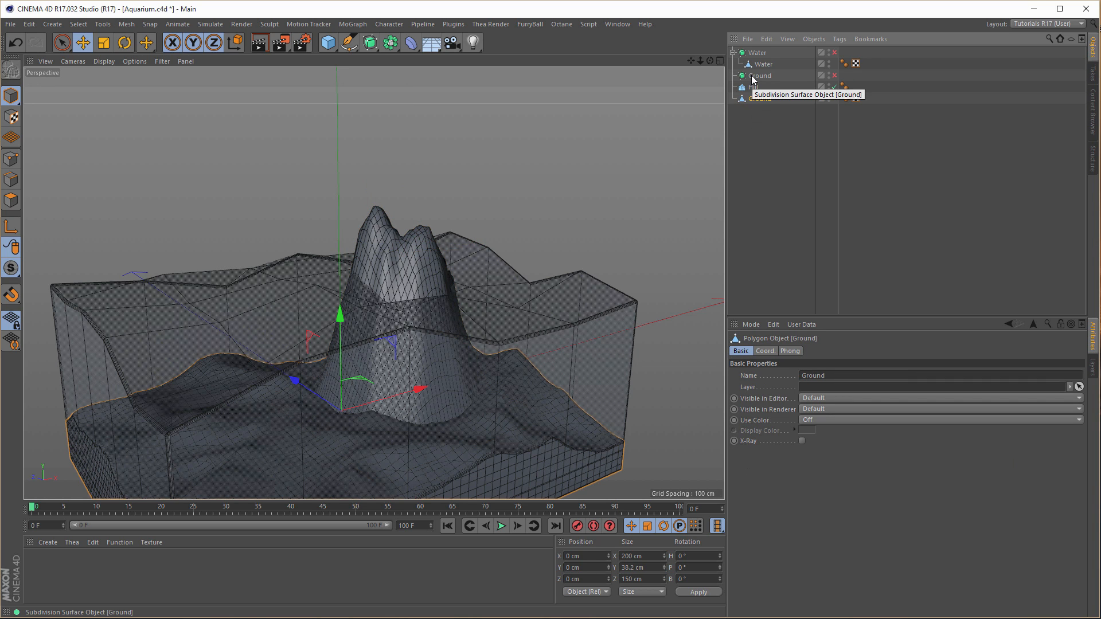
left_click(754, 88, "ctrl")
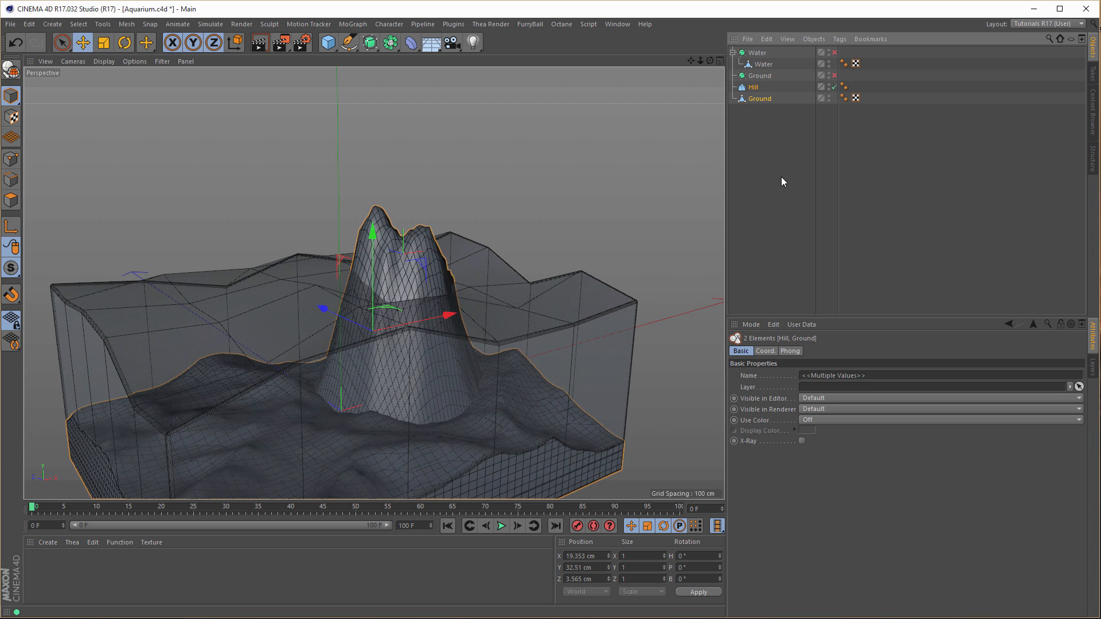
key("alt+g")
- Rename the null holding the hill and ground mesh as Ground
double_click(755, 87)
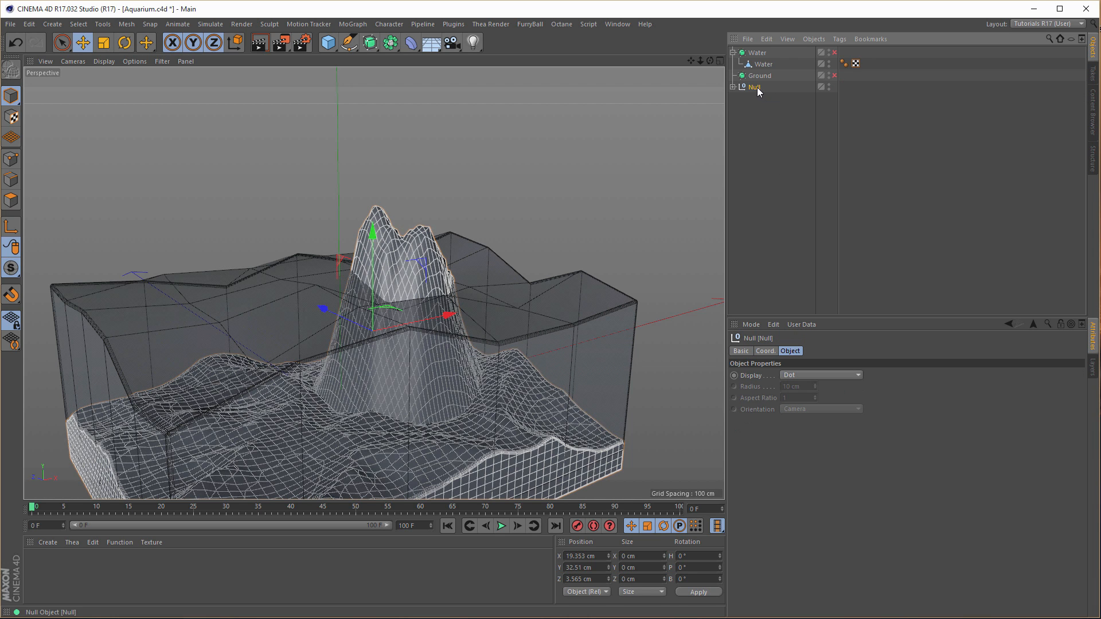
type("Groudn")
key("BackSpace")
key("BackSpace")
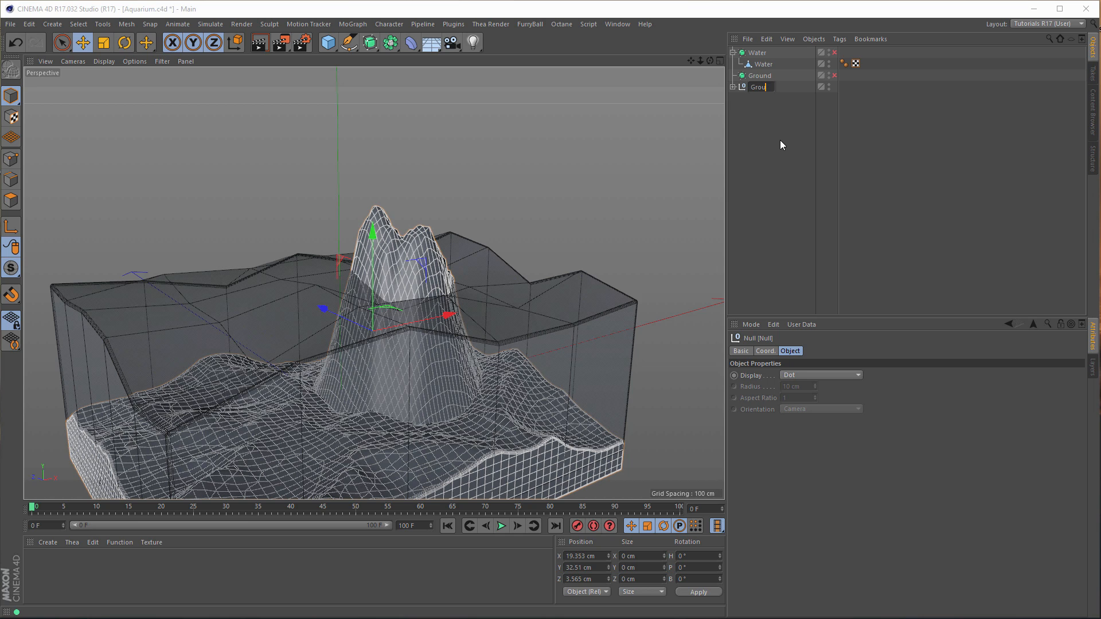
type("nd")
key("Return")
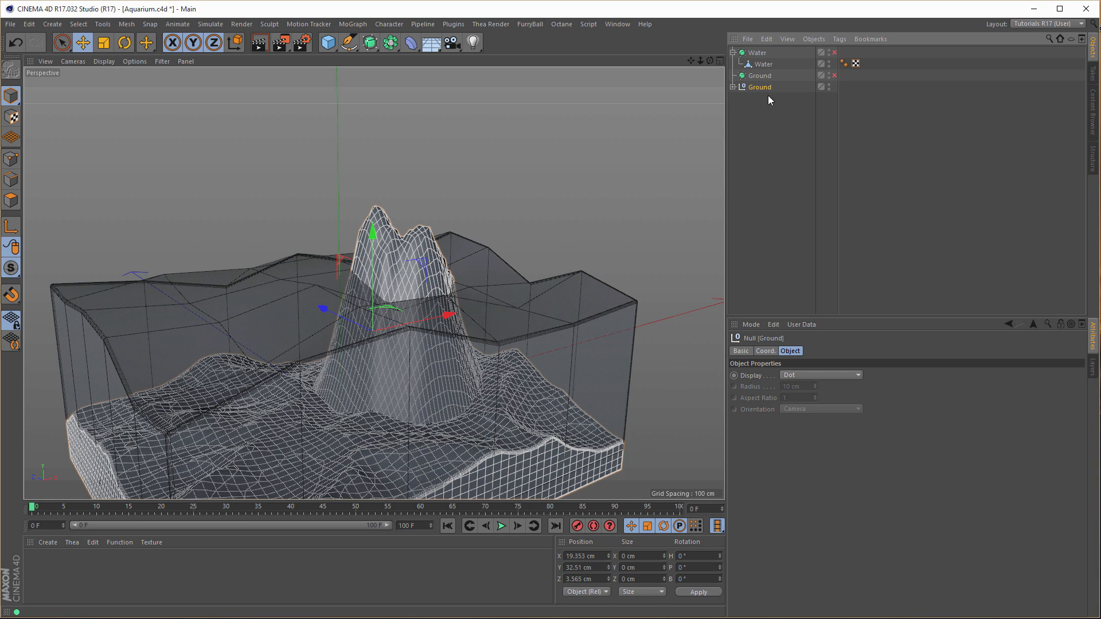
- Make the Ground null a child of the Ground Subdivision Surface and enable that subdivision surface
left_click_drag(759, 88, 763, 77)
left_click(834, 76)
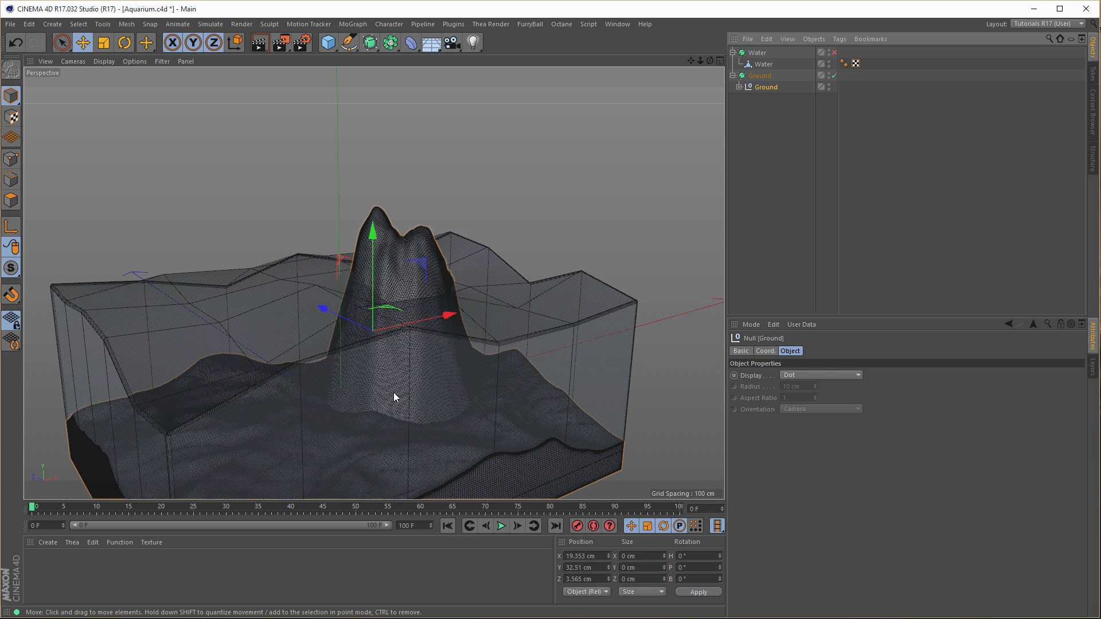
- Temporarily enable the Water subdivision surface to check how far the hill rises above the smoothed water
middle_click_drag(394, 392, 375, 281, "alt")
left_click_drag(375, 281, 442, 241, "alt")
scroll(409, 292, "down", 2)
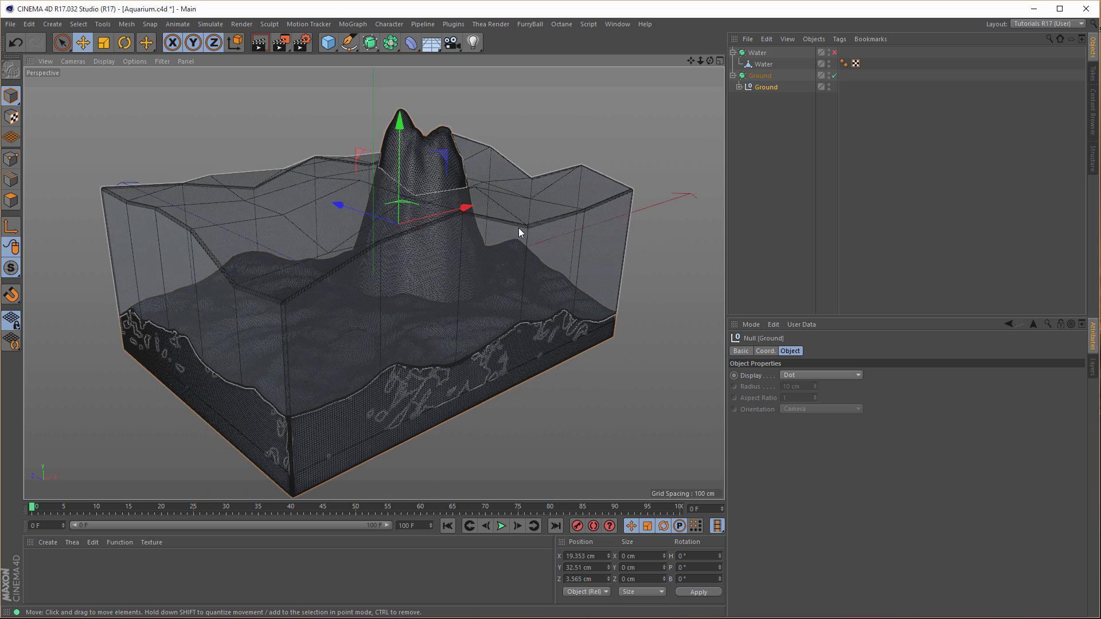
left_click(835, 53)
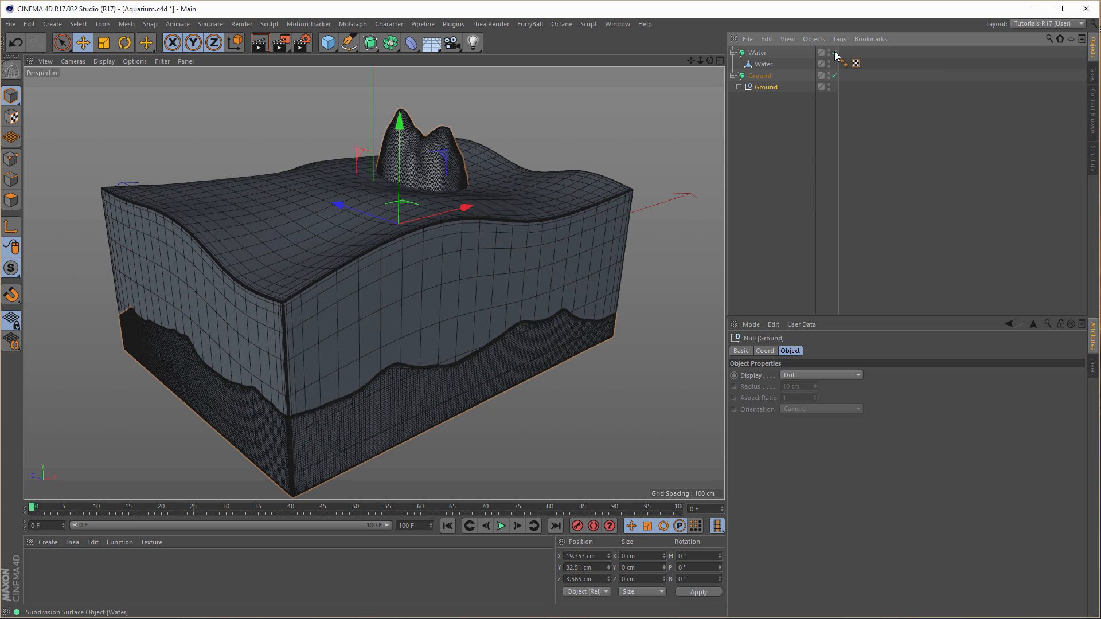
left_click(835, 54)
- Reduce the height of the Hill landscape inside the Ground null to 135 cm
left_click(739, 86)
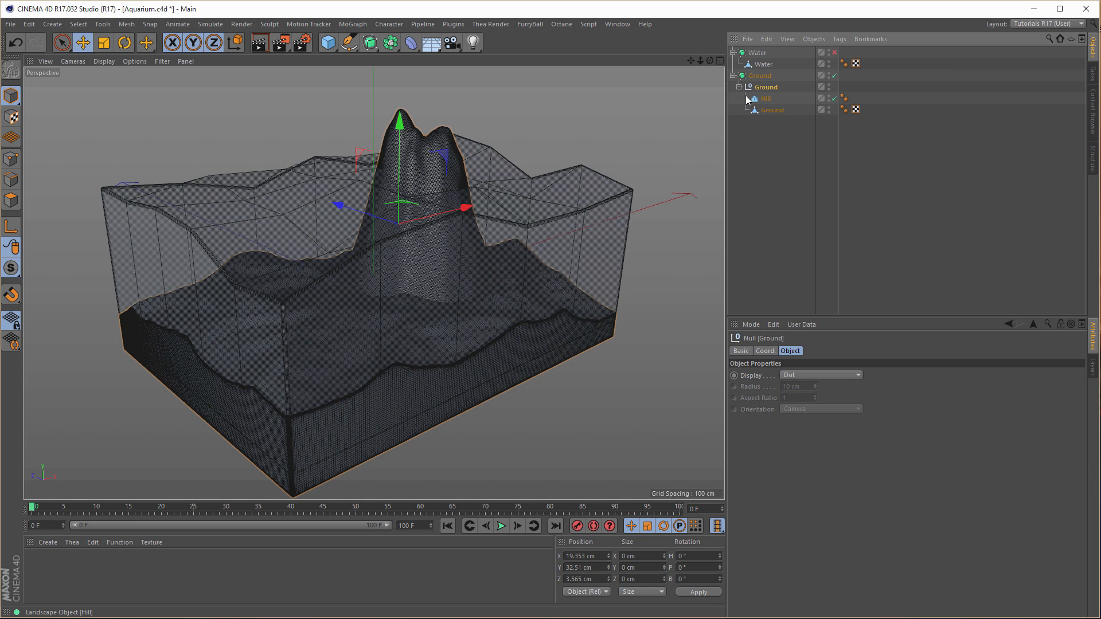
left_click(756, 98)
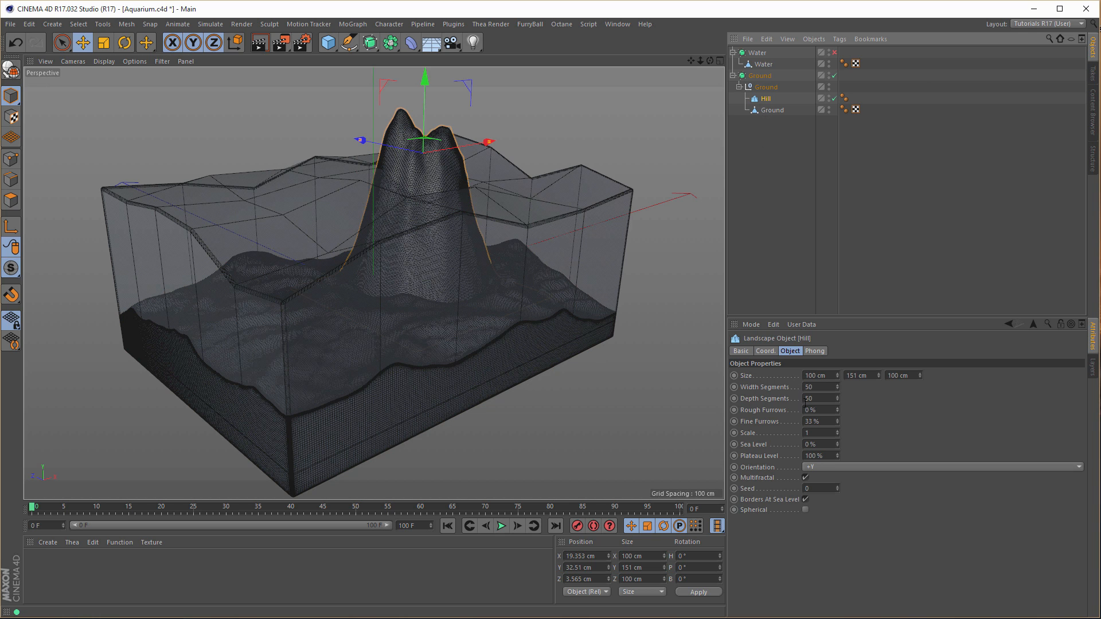
left_click_drag(880, 374, 879, 395)
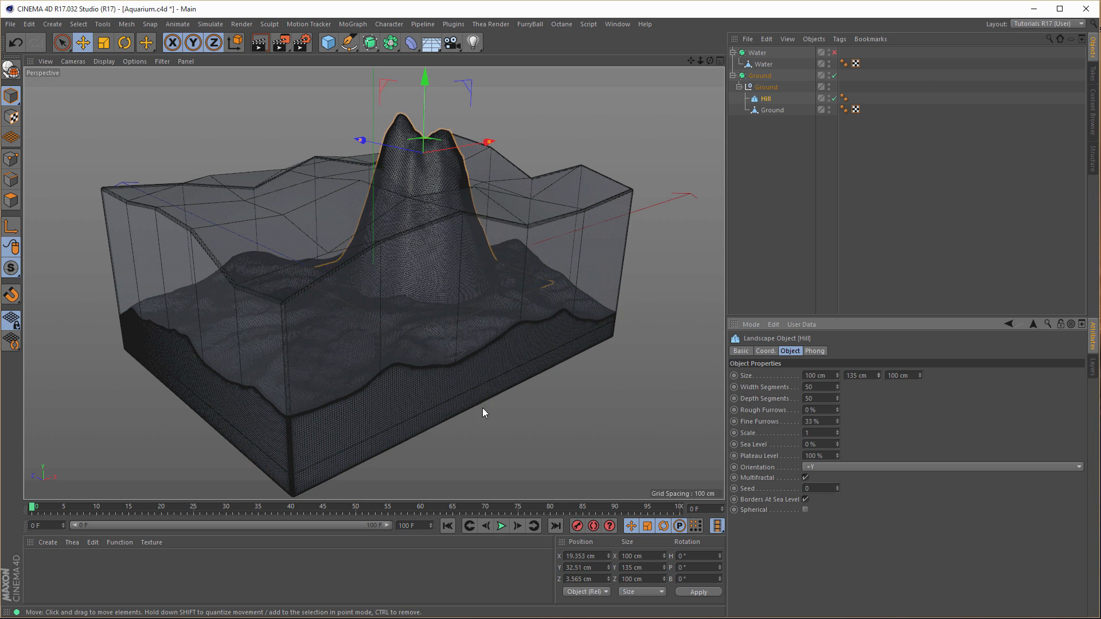
- Lower the Hill in the Right view to about Y 27 cm and collapse the Ground hierarchy
middle_click(489, 409)
middle_click(311, 427)
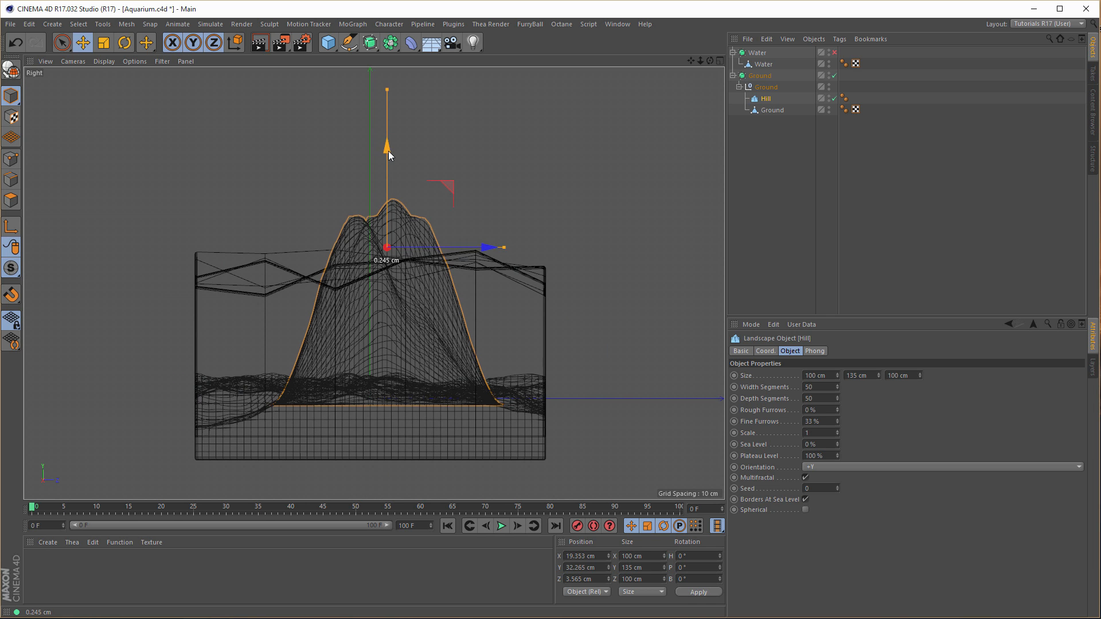
left_click_drag(388, 150, 388, 159)
middle_click(440, 305)
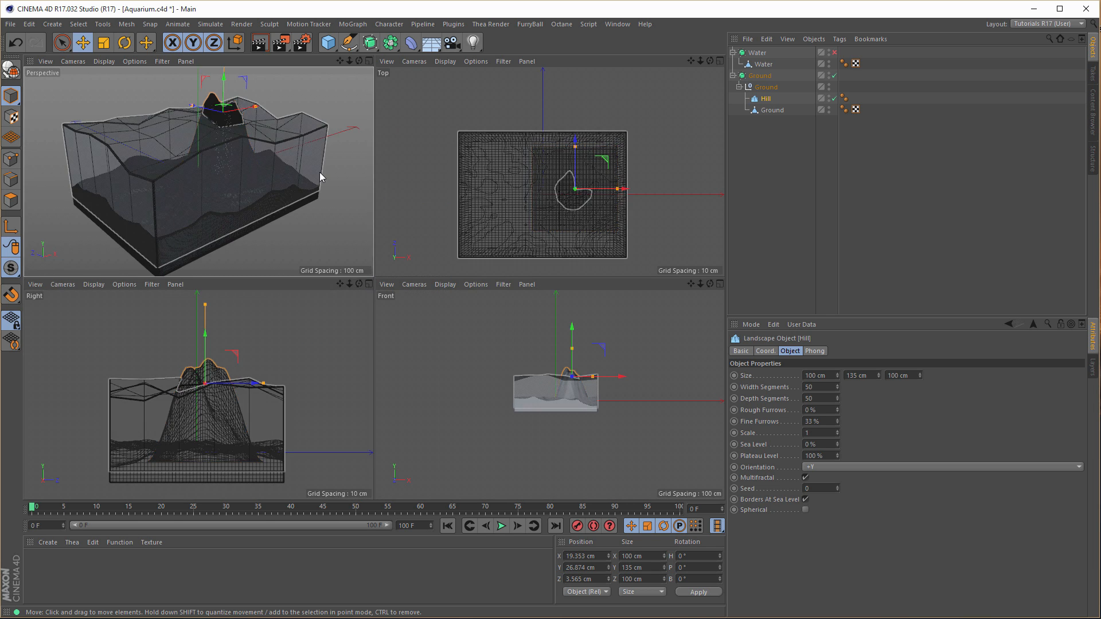
middle_click(319, 172)
mouse_move(381, 248)
left_mouse_down("alt")
mouse_move(388, 240)
mouse_move(374, 246)
mouse_move(371, 236)
left_mouse_up("alt")
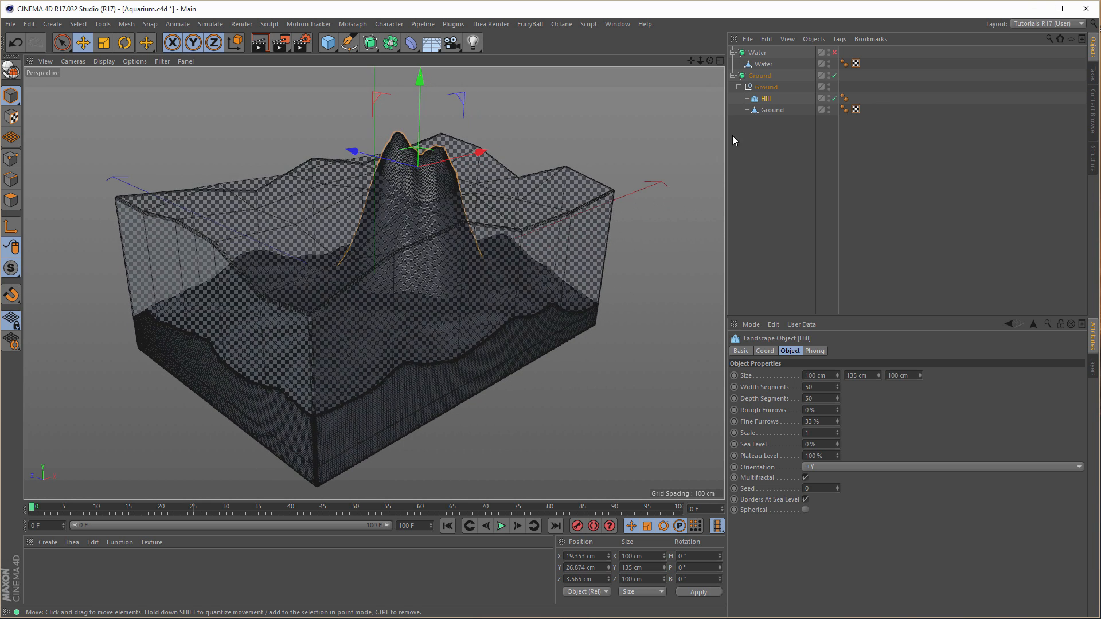
left_click(733, 75)
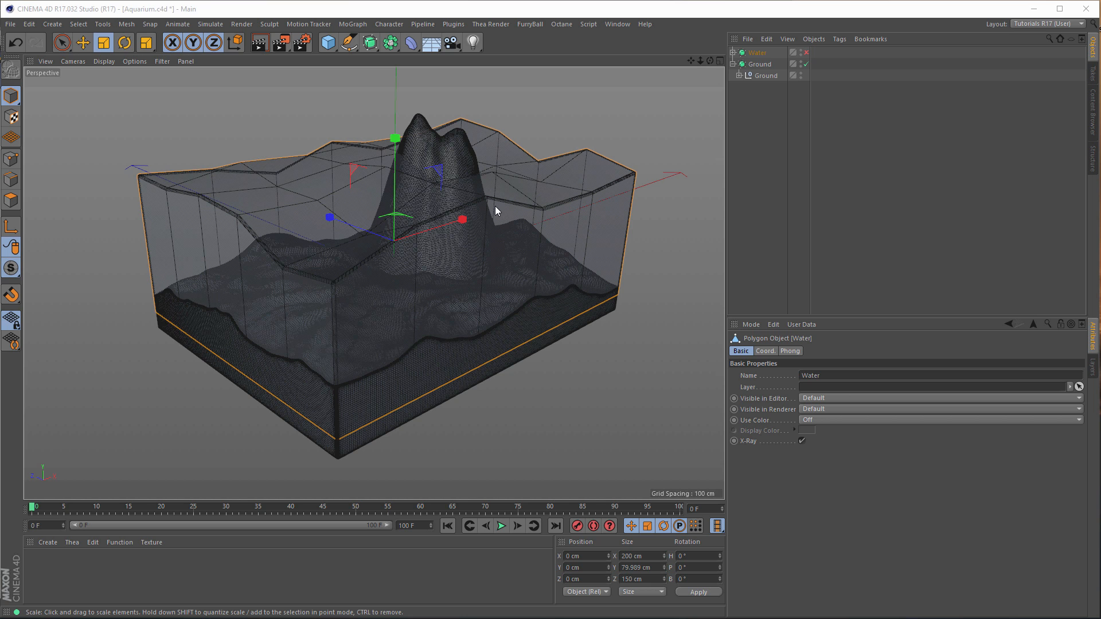
left_click_drag(526, 210, 526, 214, "alt")
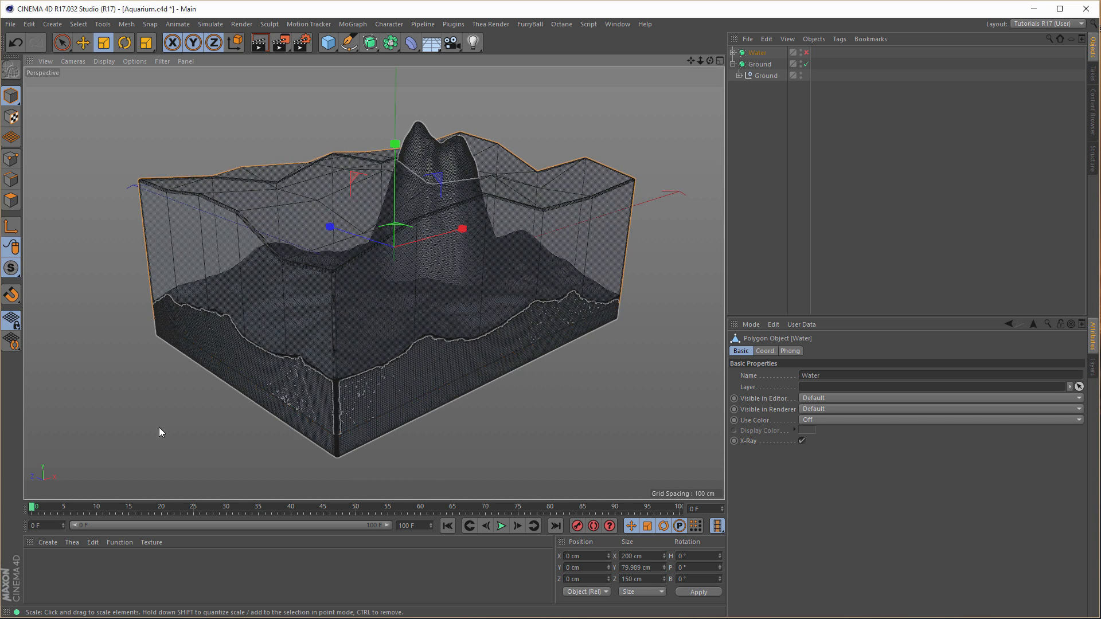
left_click_drag(340, 376, 340, 374, "alt")
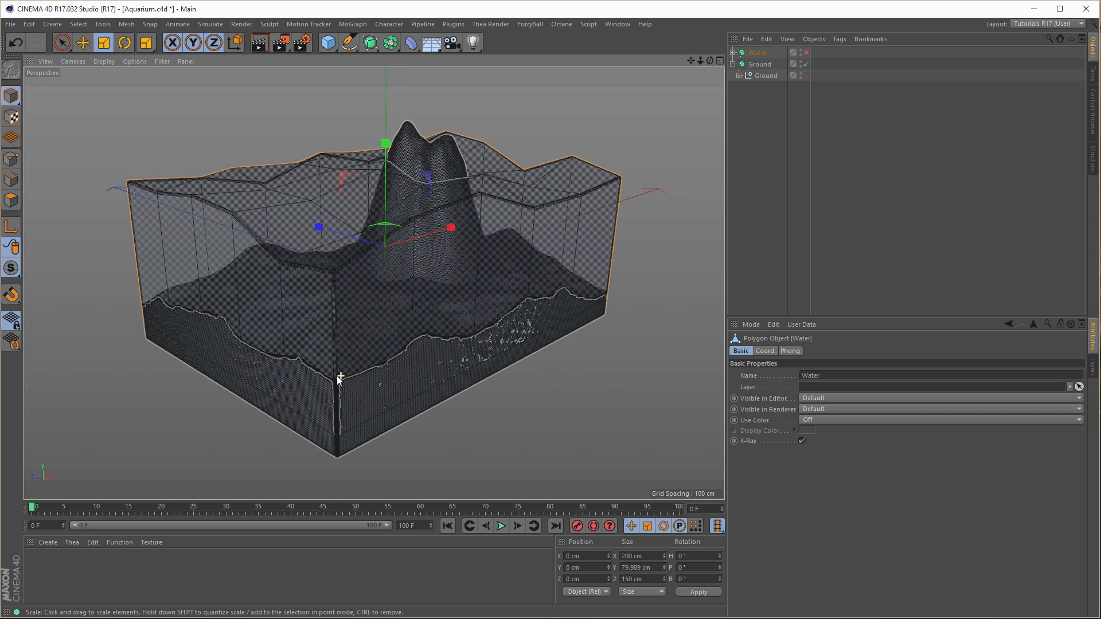
middle_click_drag(340, 374, 348, 361, "alt")
left_click_drag(348, 361, 347, 359, "alt")
middle_click_drag(347, 363, 346, 370, "alt")
left_click_drag(346, 364, 345, 359, "alt")
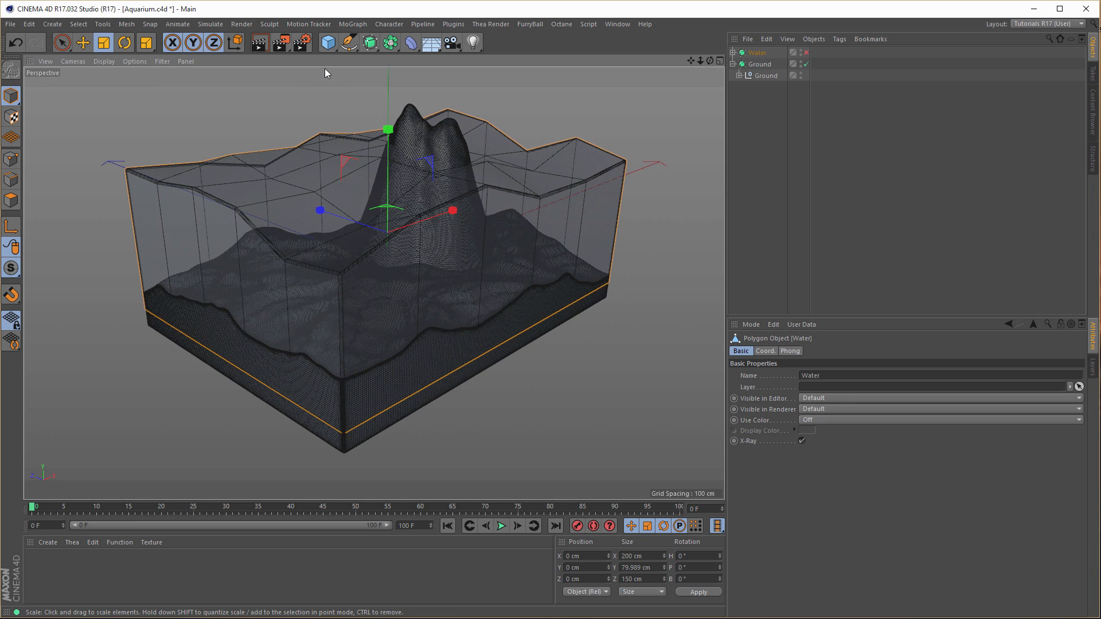
- Add a Disc primitive and scale it uniformly to about 1037 cm across
left_click_drag(330, 51, 465, 295)
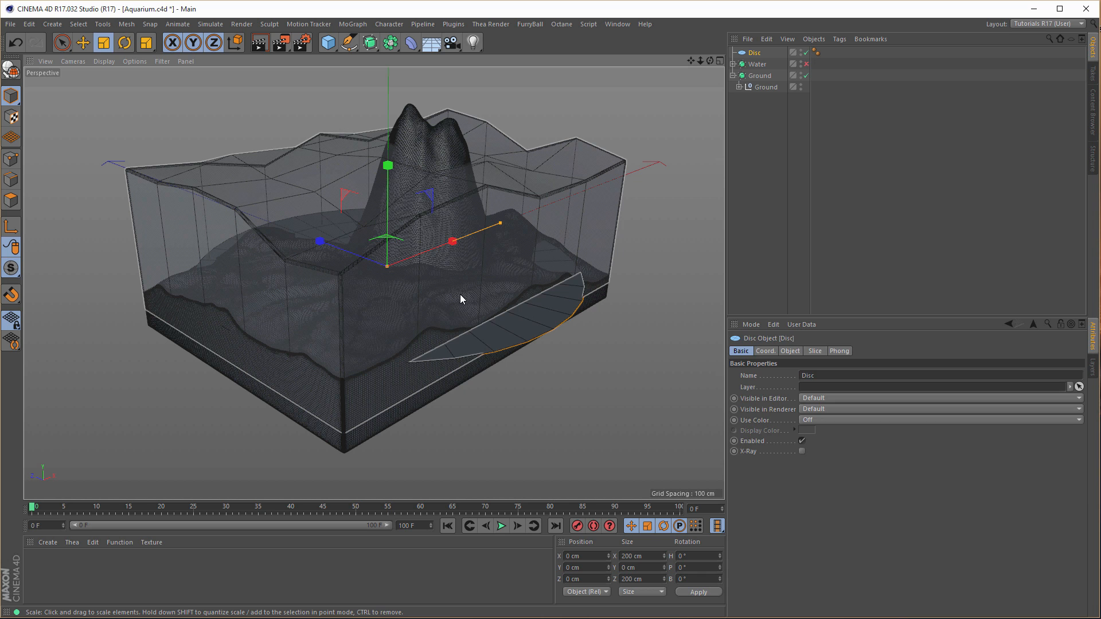
key("t")
left_click_drag(393, 326, 292, 363)
- Move the Disc down to about Y -26.2 cm in the Right view so it sits beneath the Ground block
middle_click(342, 362)
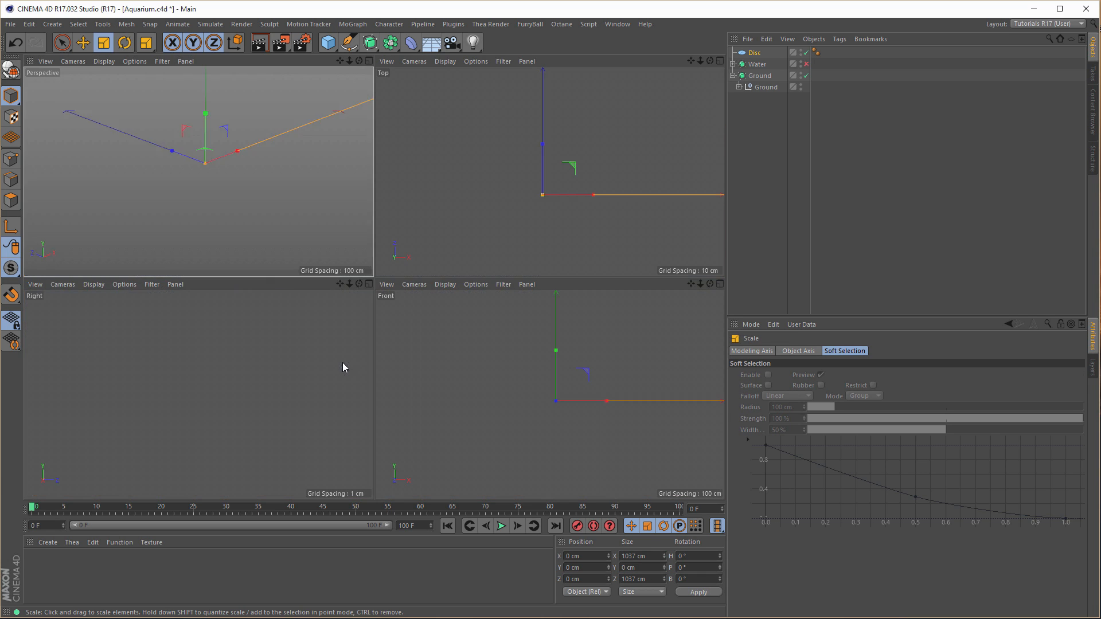
middle_click(313, 411)
scroll(318, 356, "down", 4)
middle_click_drag(331, 387, 376, 447, "alt")
key("e")
left_click_drag(416, 200, 401, 369)
scroll(436, 459, "up", 3)
scroll(461, 453, "up", 3)
left_click_drag(463, 299, 466, 302)
middle_click(372, 410)
middle_click(281, 242)
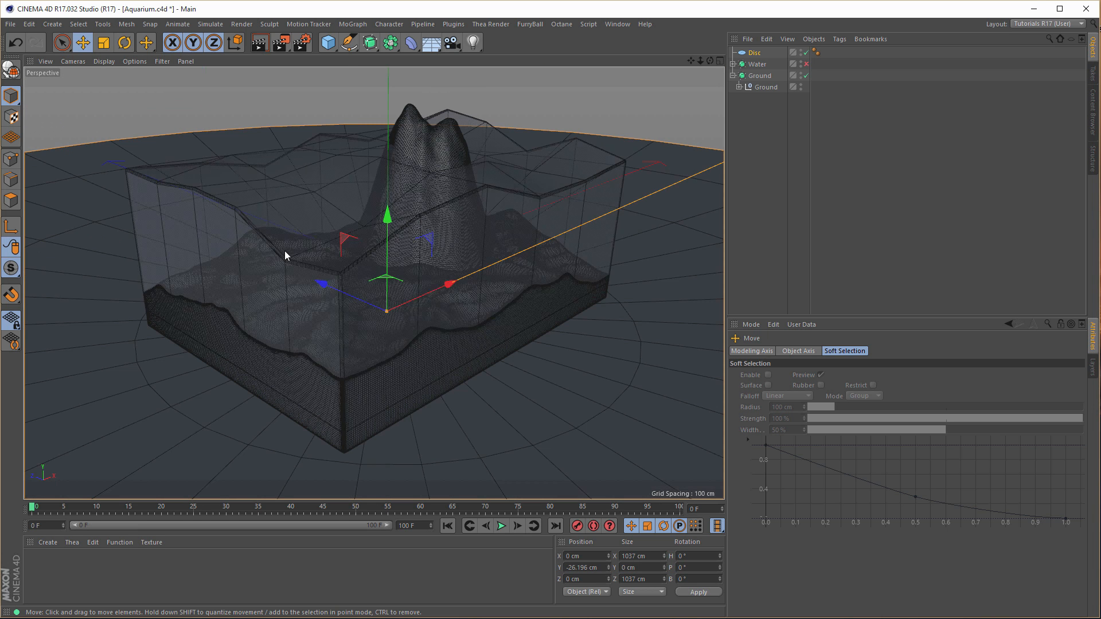
- Frame the whole model in the Perspective view, add a Camera from that view and lock it with a Protection tag
middle_click_drag(383, 382, 374, 283, "alt")
mouse_move(366, 320)
left_mouse_down("alt")
mouse_move(367, 408)
mouse_move(369, 329)
mouse_move(367, 400)
mouse_move(369, 369)
mouse_move(379, 388)
mouse_move(358, 376)
mouse_move(367, 368)
left_mouse_up("alt")
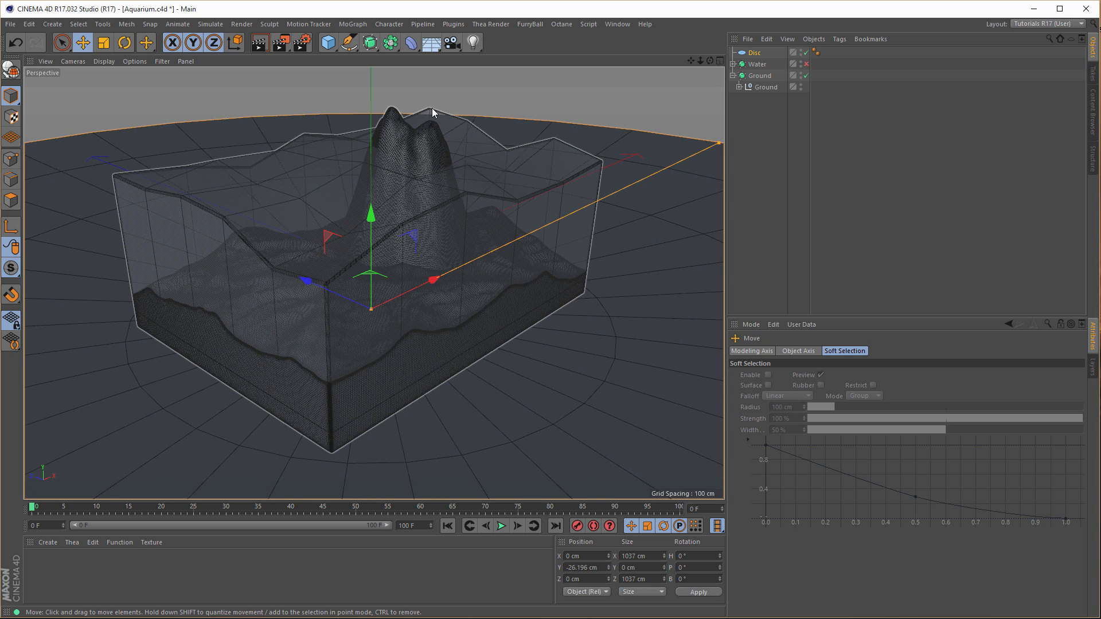
left_click(452, 43)
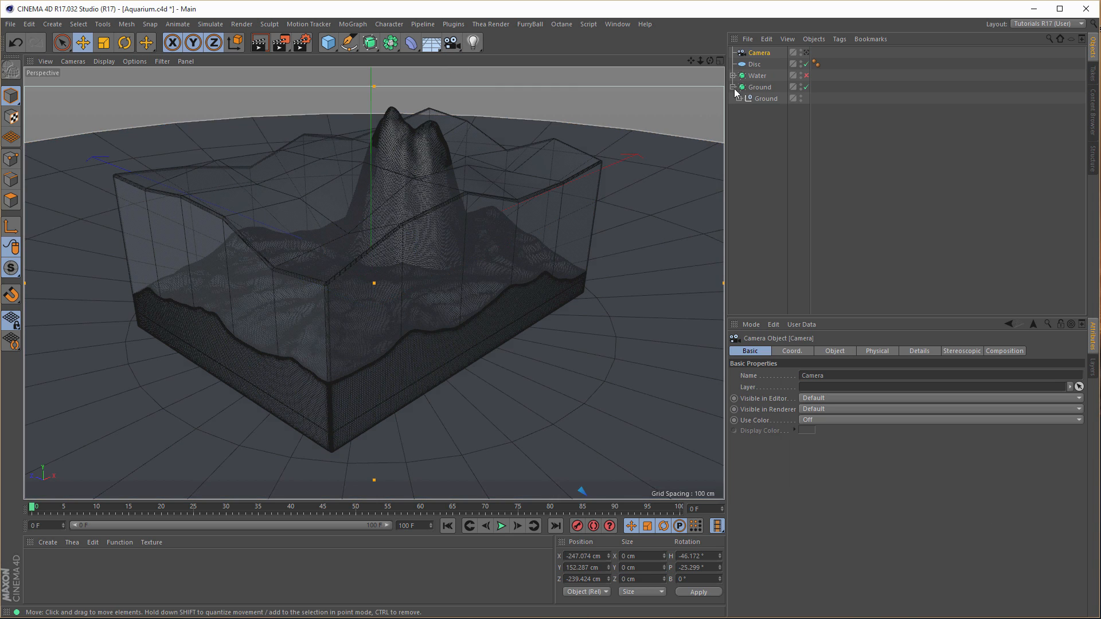
right_click(762, 54)
mouse_move(902, 66)
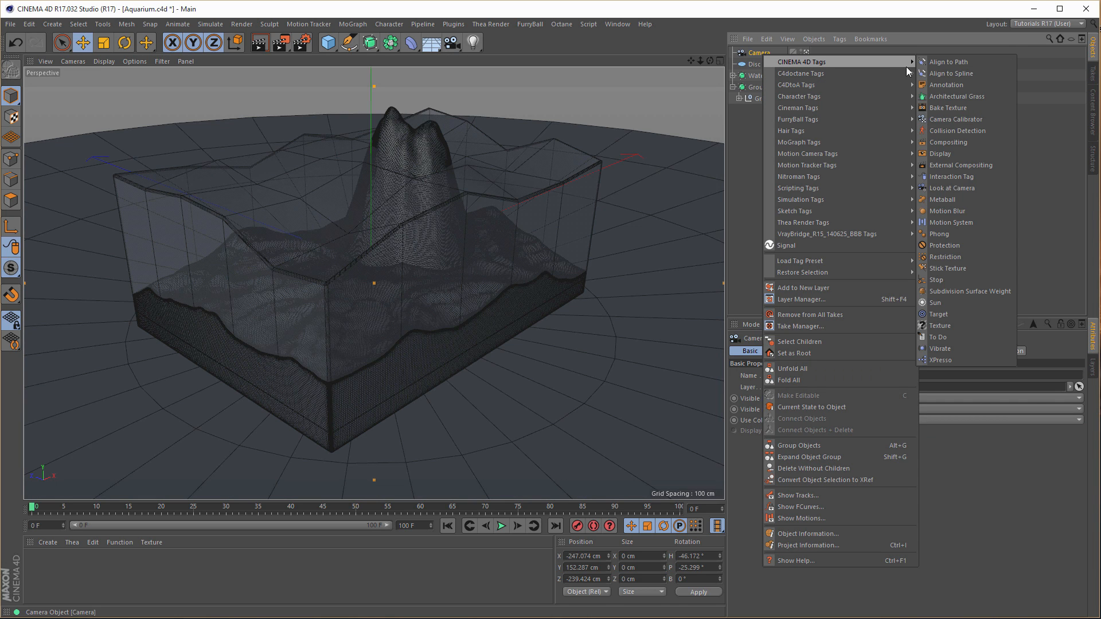
left_click(944, 245)
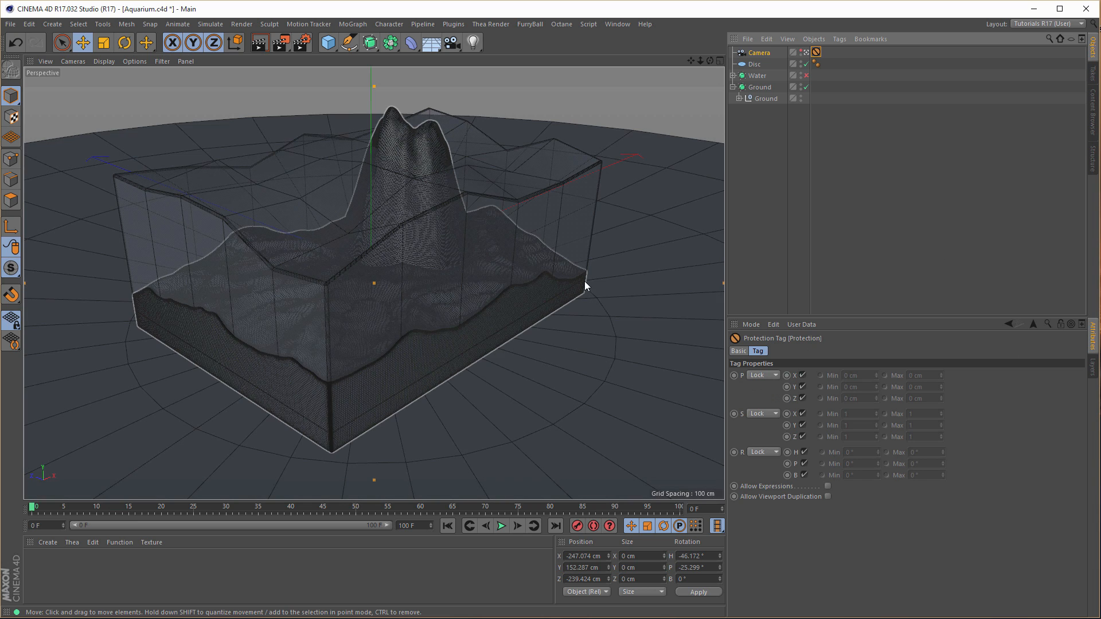
- Scale the Disc up uniformly to about 2188 cm so it fills the camera view
left_click(755, 64)
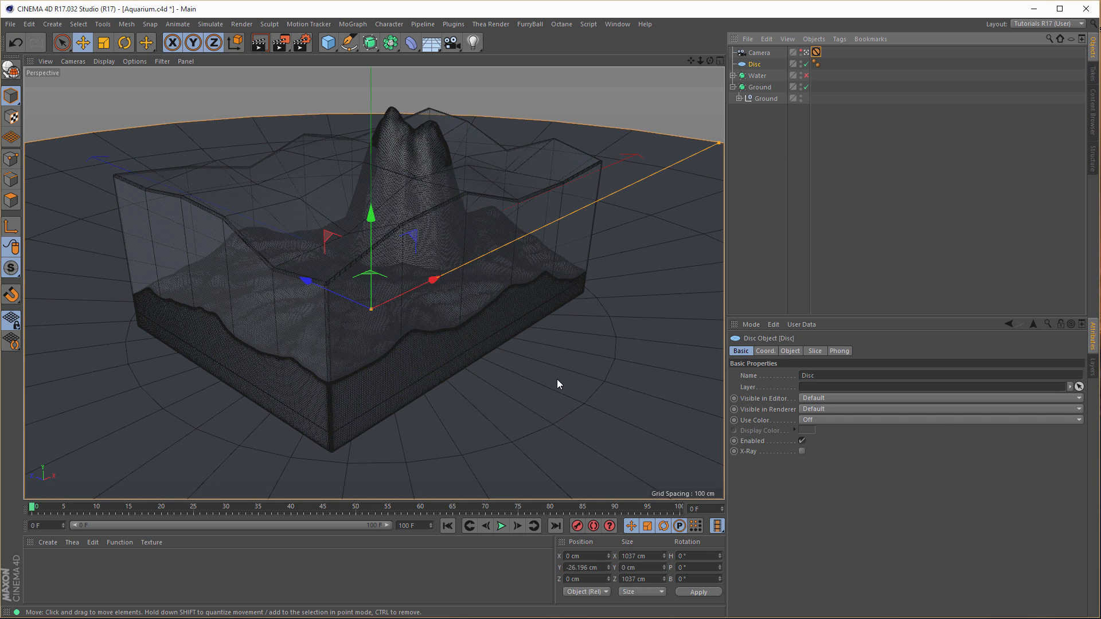
key("t")
left_click_drag(404, 397, 767, 326)
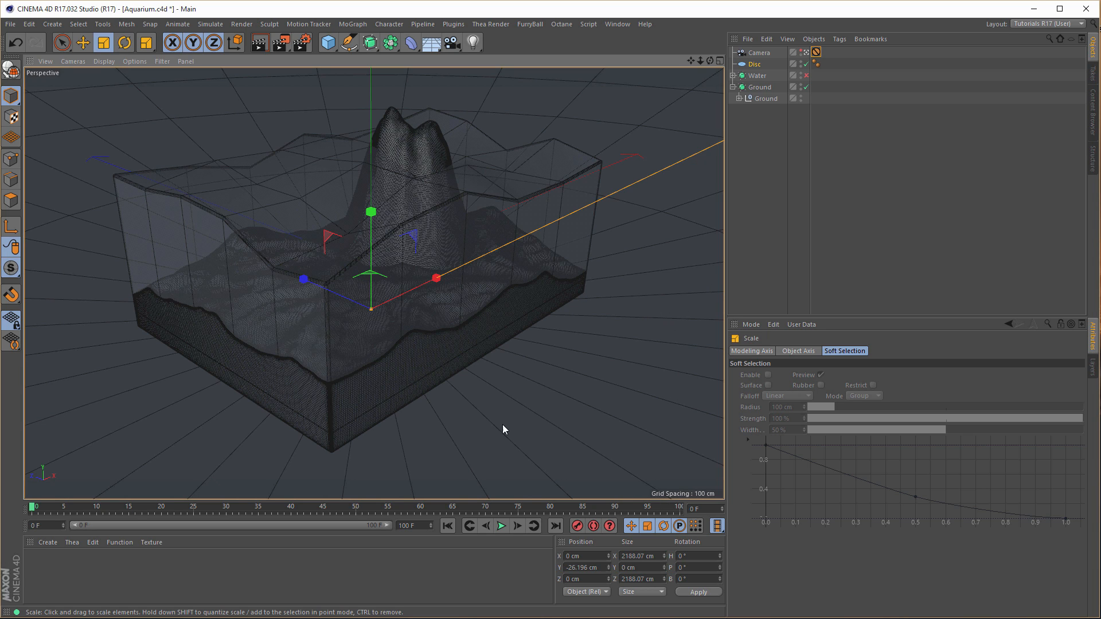
- Create a material without Reflectance, set its color to hue 50° and saturation 23%, and apply it to the Disc
double_click(100, 581)
double_click(37, 565)
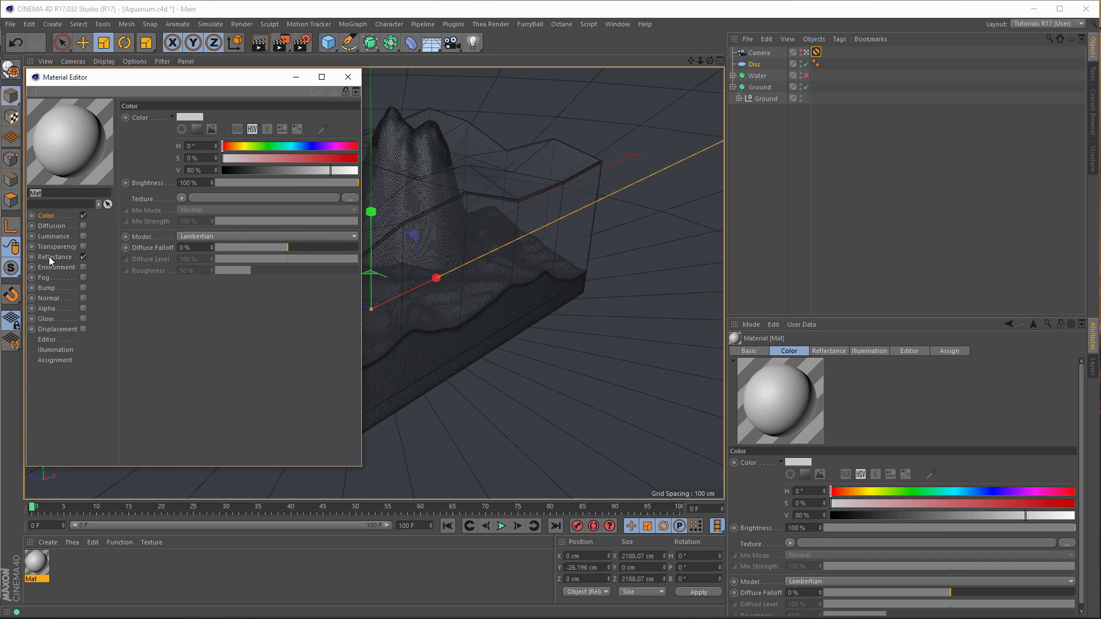
left_click(83, 257)
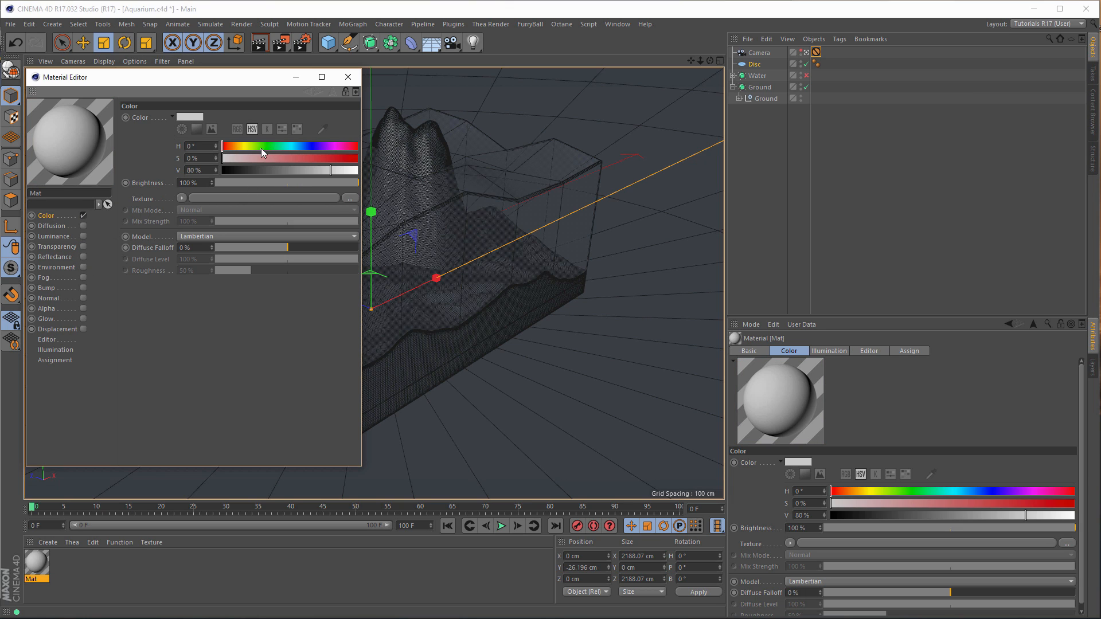
left_click(243, 145)
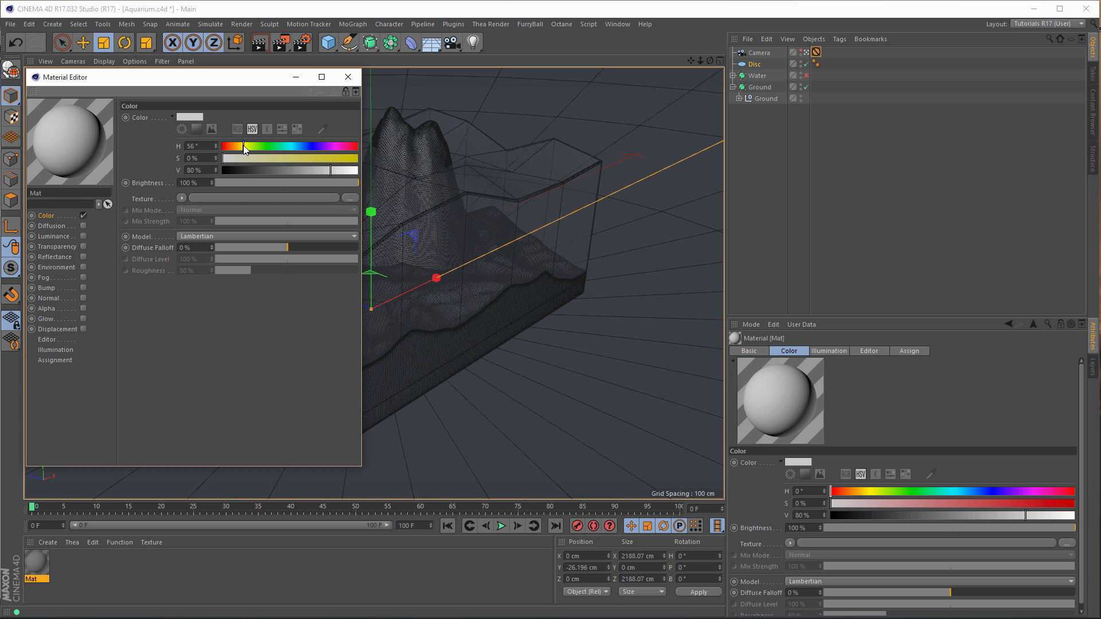
mouse_move(243, 146)
left_mouse_down()
mouse_move(344, 159)
mouse_move(253, 157)
left_mouse_up()
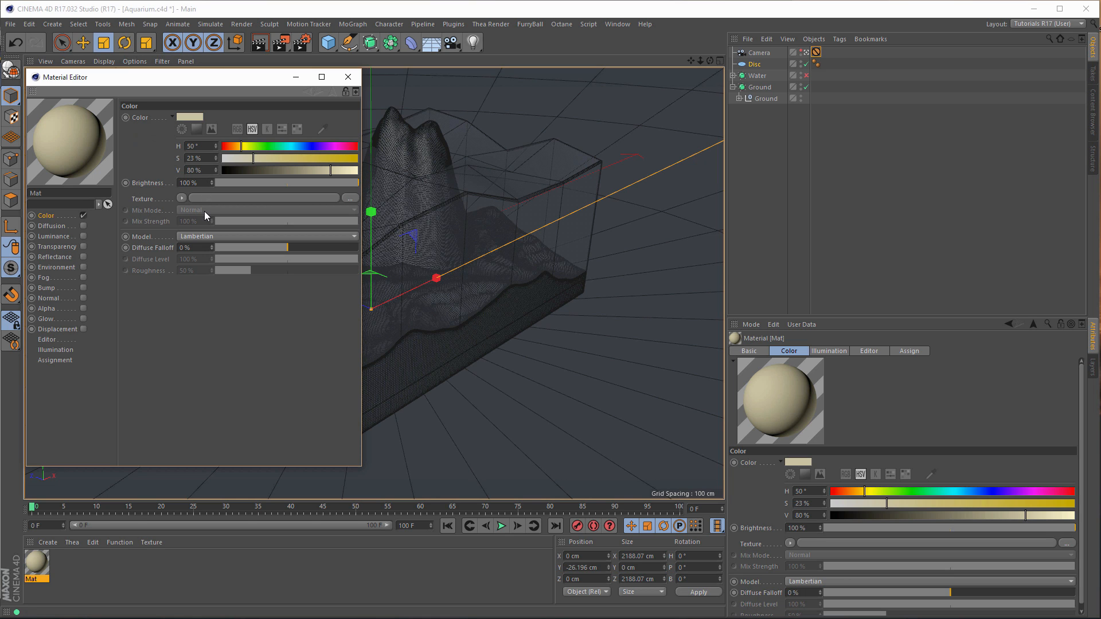
left_click(349, 77)
left_click_drag(32, 573, 493, 381)
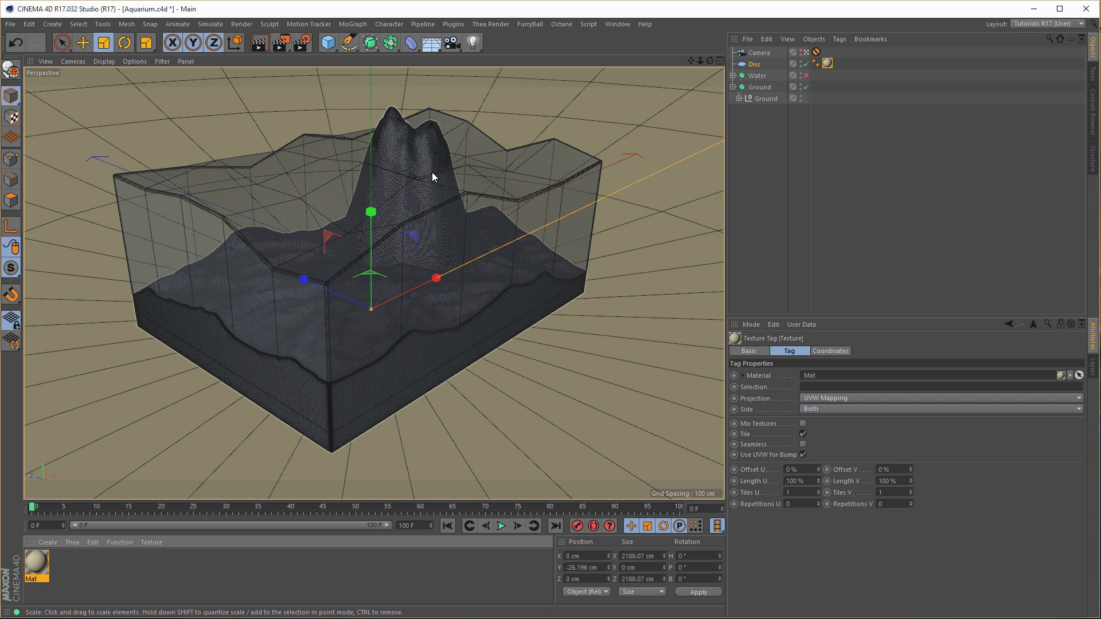
- Add a Sky object to the scene
left_click(328, 44)
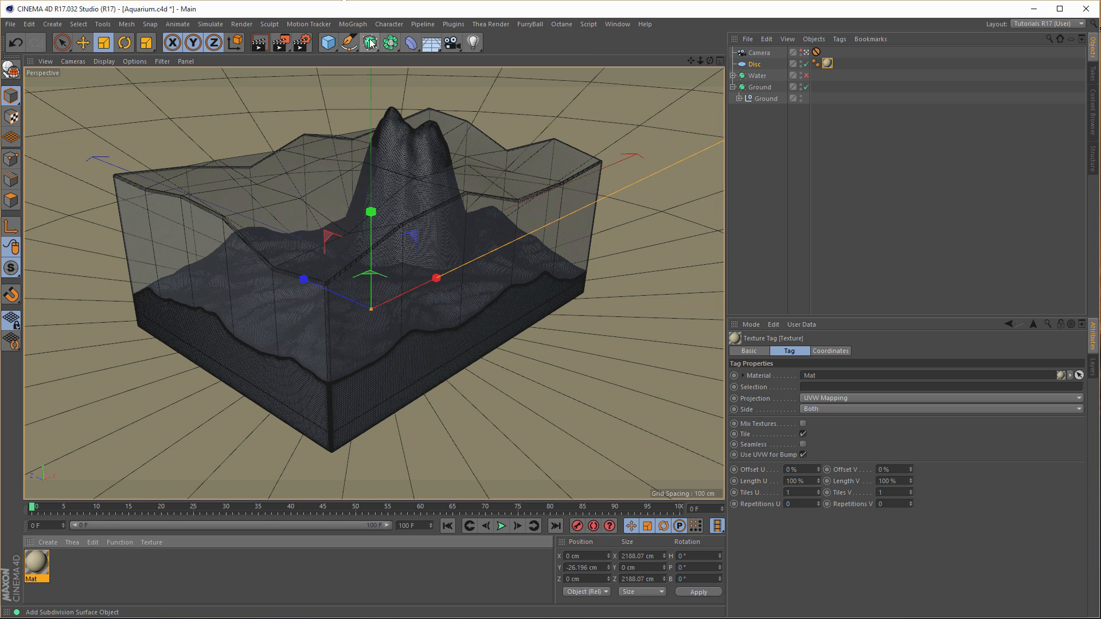
left_click(431, 44)
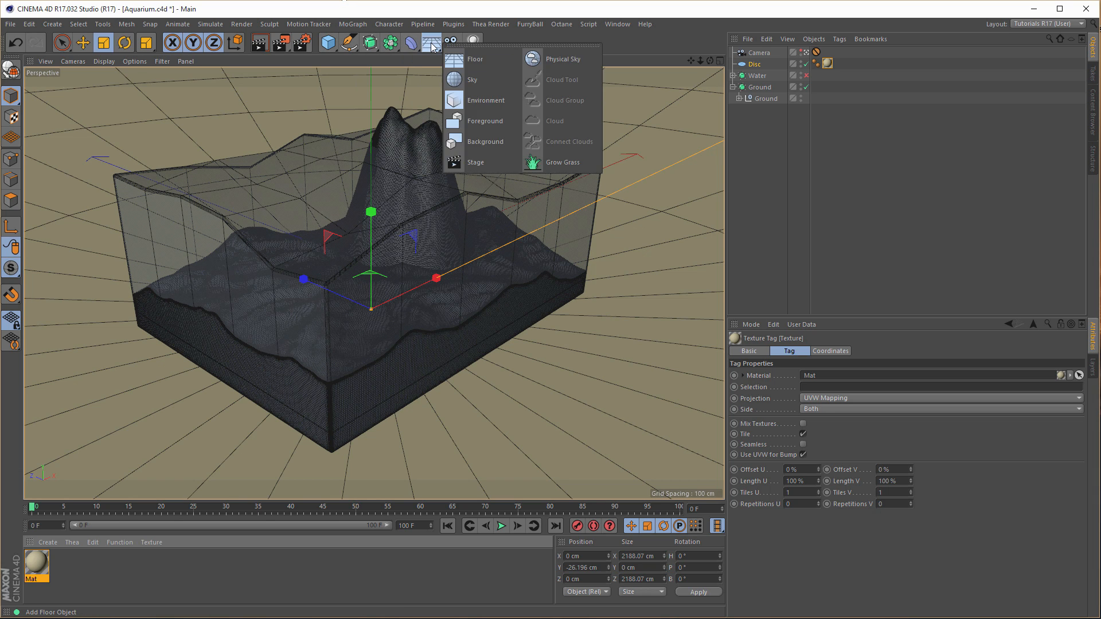
left_click(485, 80)
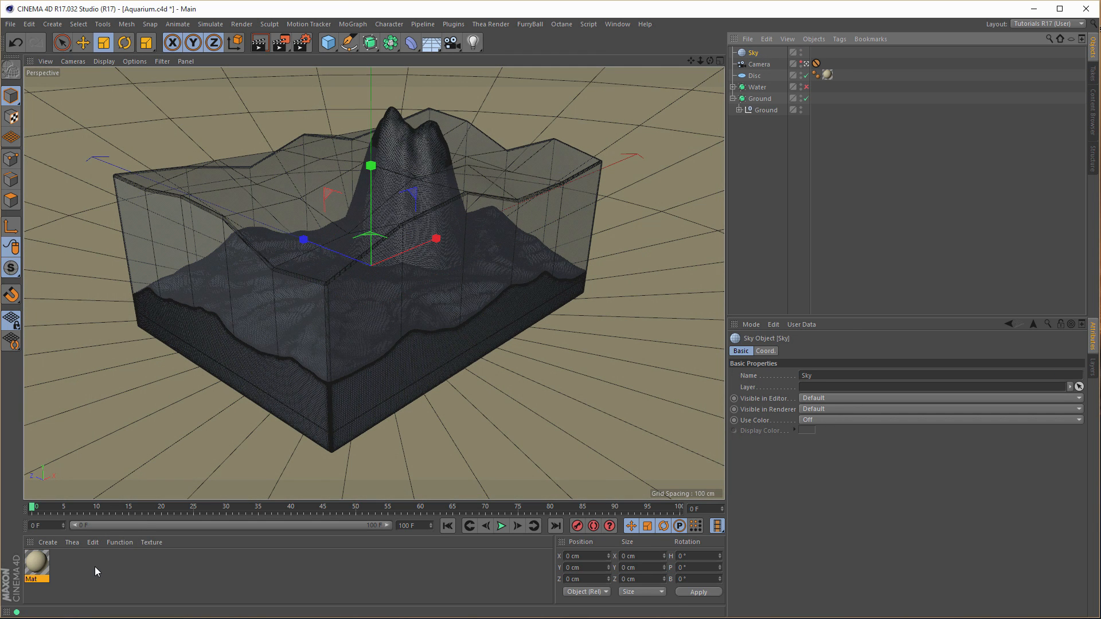
- Rename the Disc's beige material to Floor
double_click(38, 561)
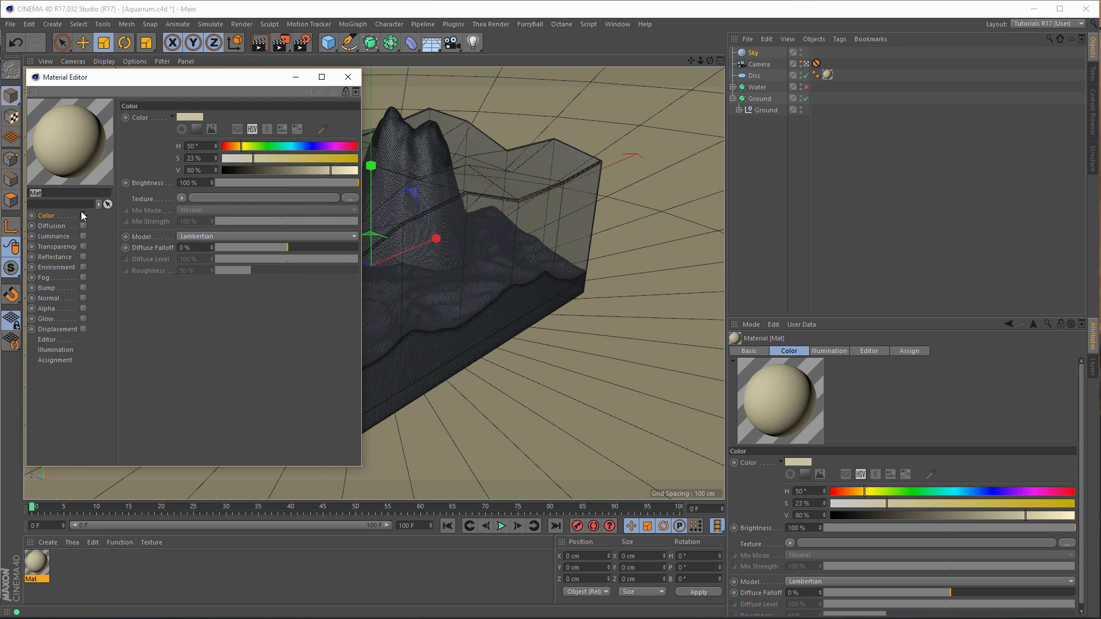
type("Floor")
key("Return")
- Create a second material and name it Sky
double_click(89, 563)
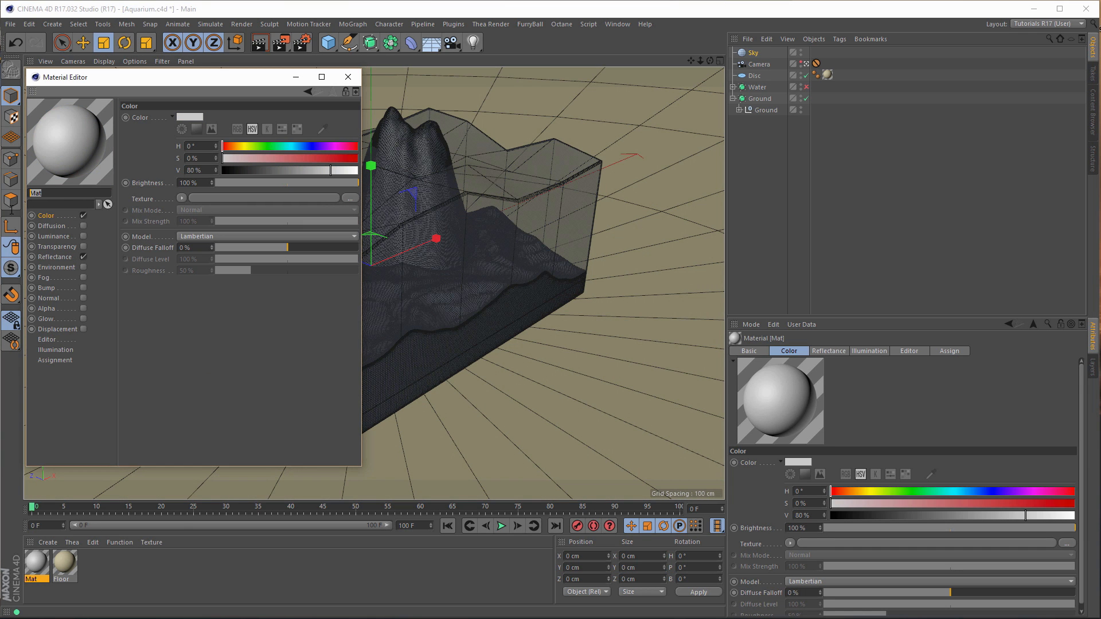
type("Sky")
key("Return")
- Disable the Sky material's Color and Reflectance channels and enable Luminance
left_click_drag(184, 80, 225, 72)
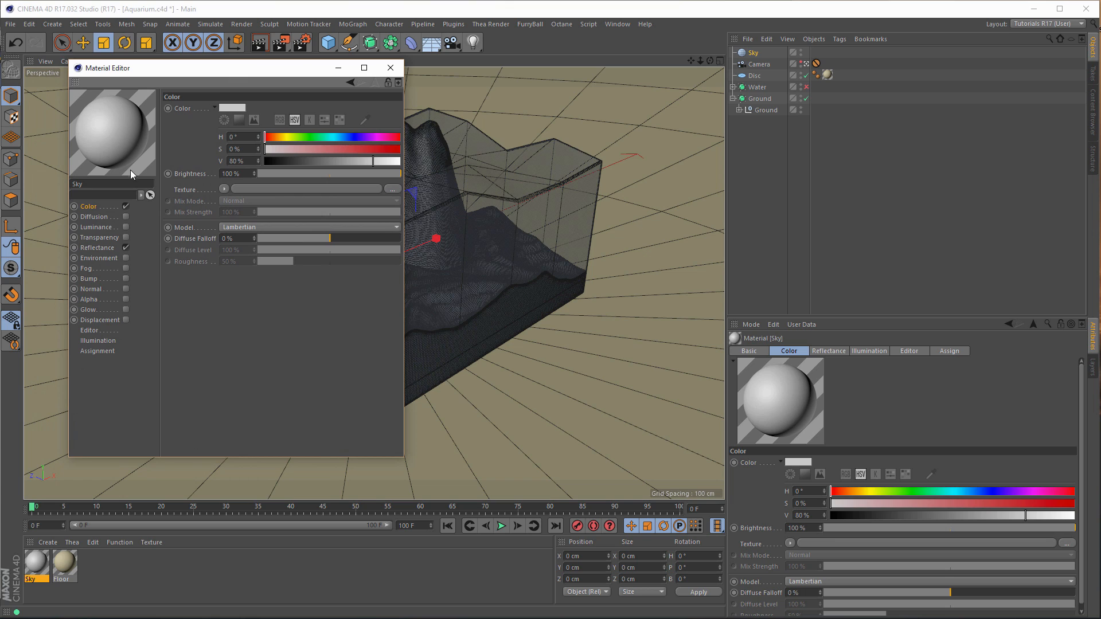
left_click(126, 207)
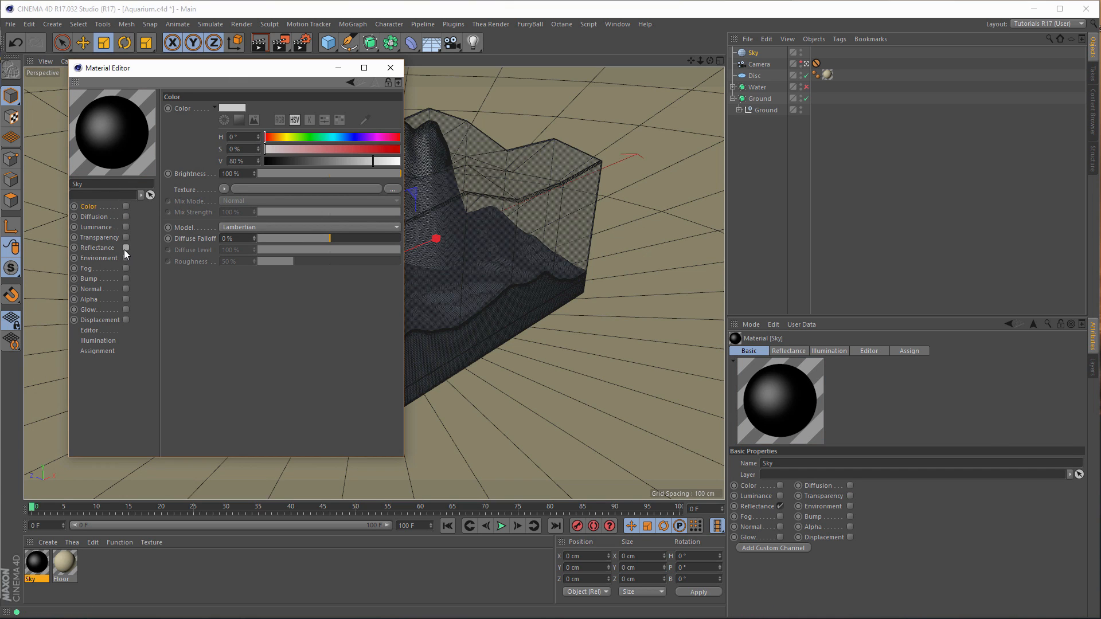
left_click(125, 248)
left_click(125, 227)
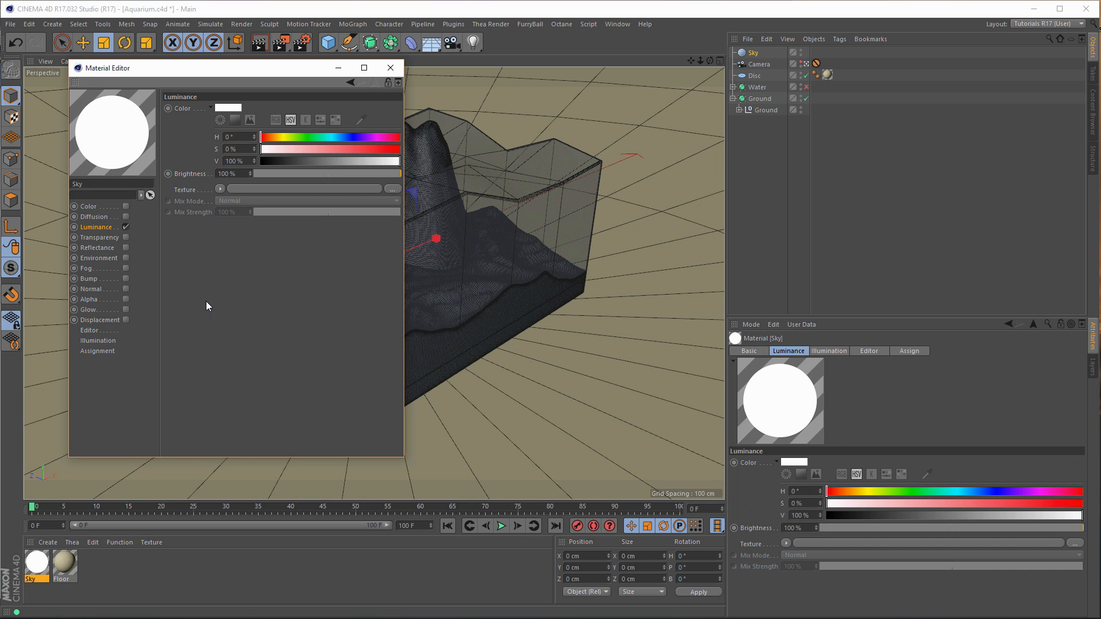
- Load Underwater-03_XXL.hdr as the Sky material's Luminance texture and apply the material to the Sky object
left_click(392, 189)
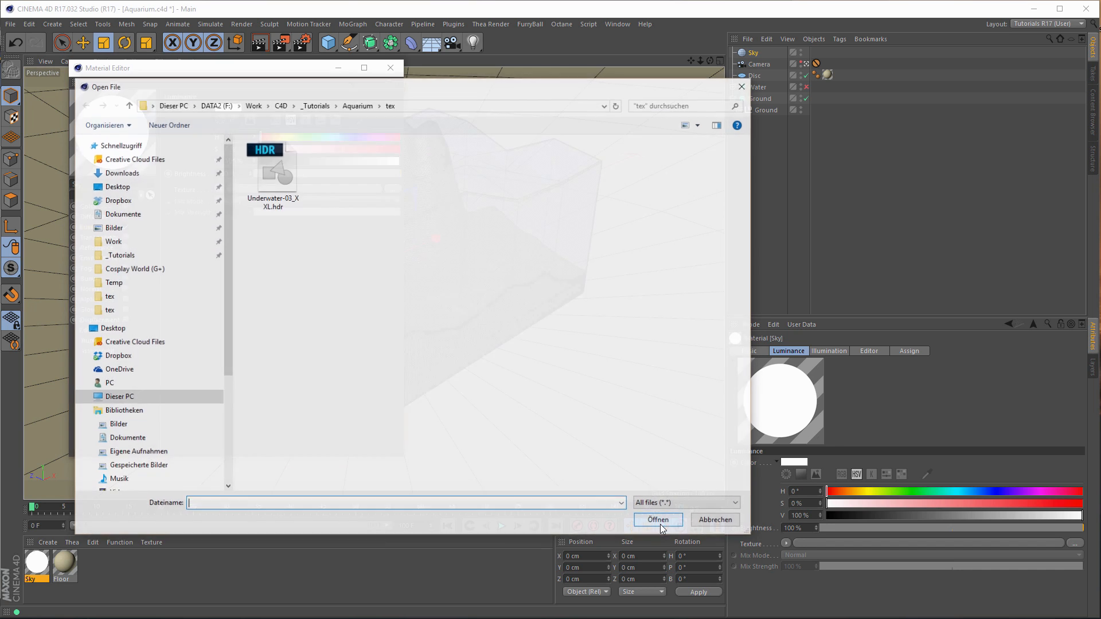
left_click(280, 176)
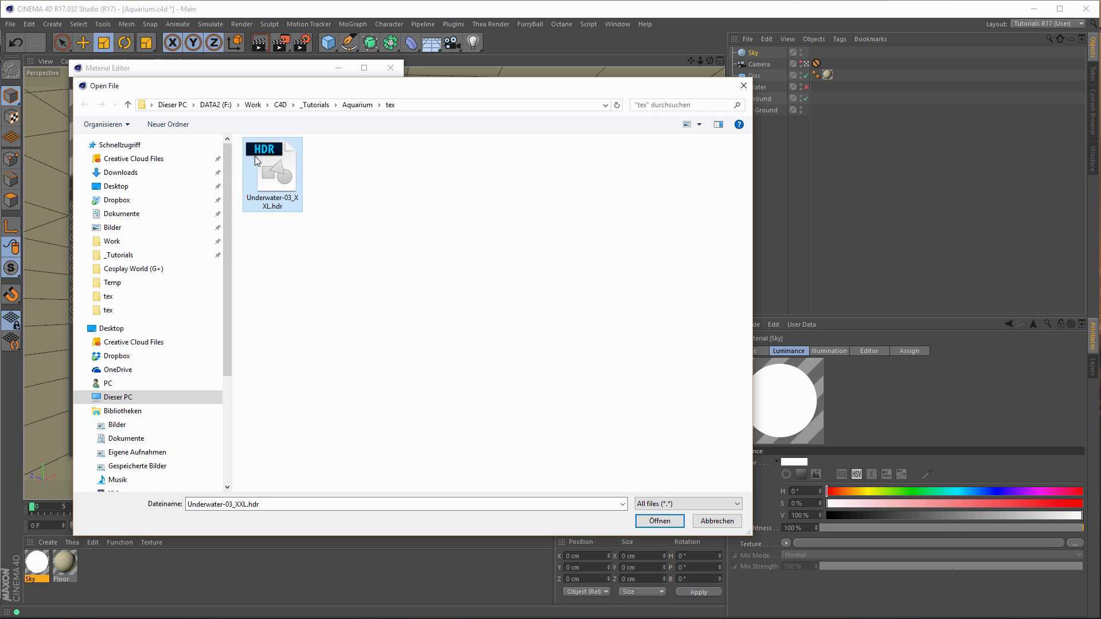
double_click(284, 169)
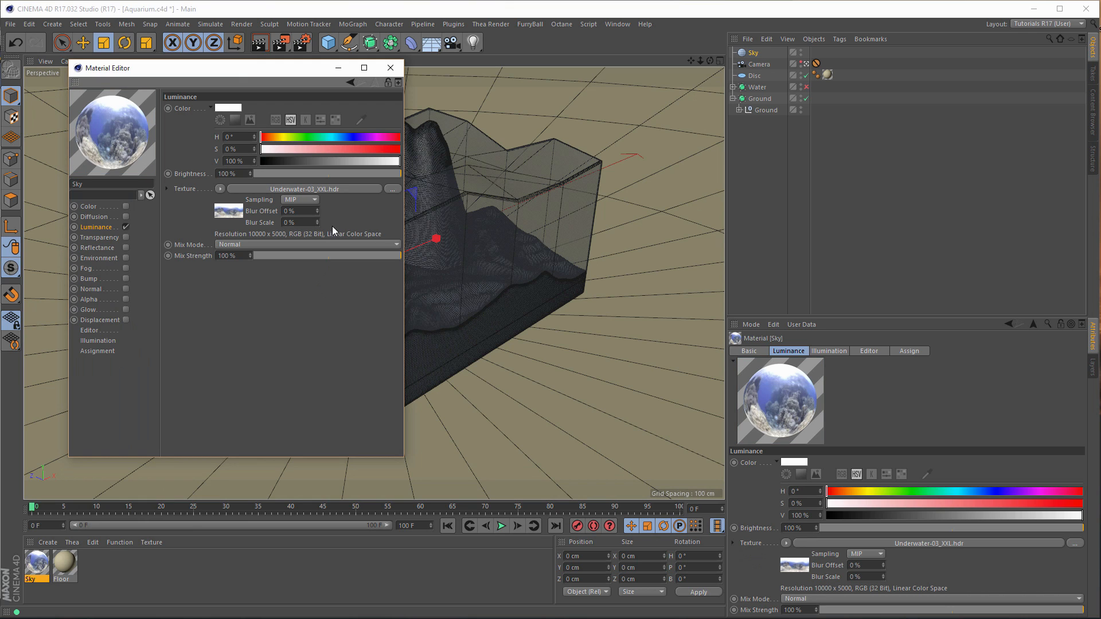
left_click_drag(36, 565, 760, 60)
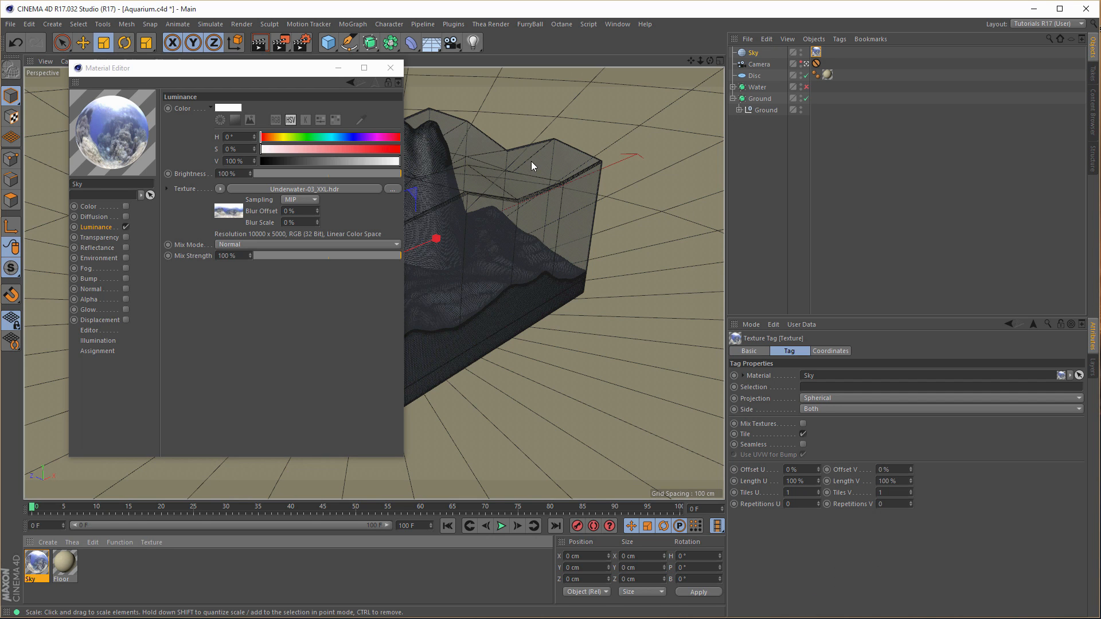
left_click(395, 71)
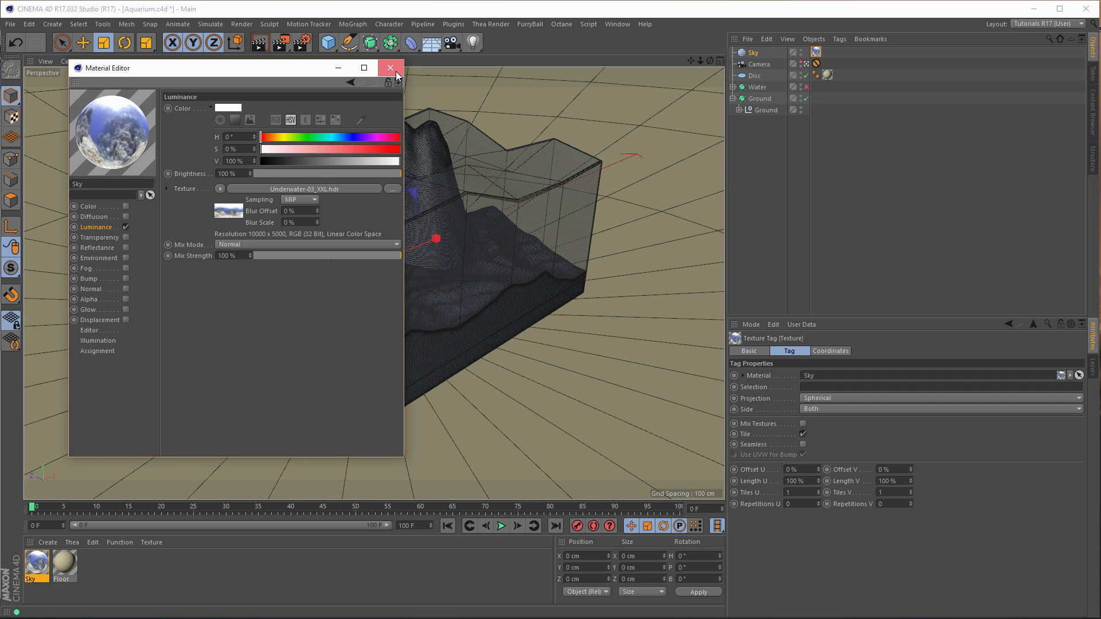
- Open the render settings and make the Middle render preset active
left_click(301, 43)
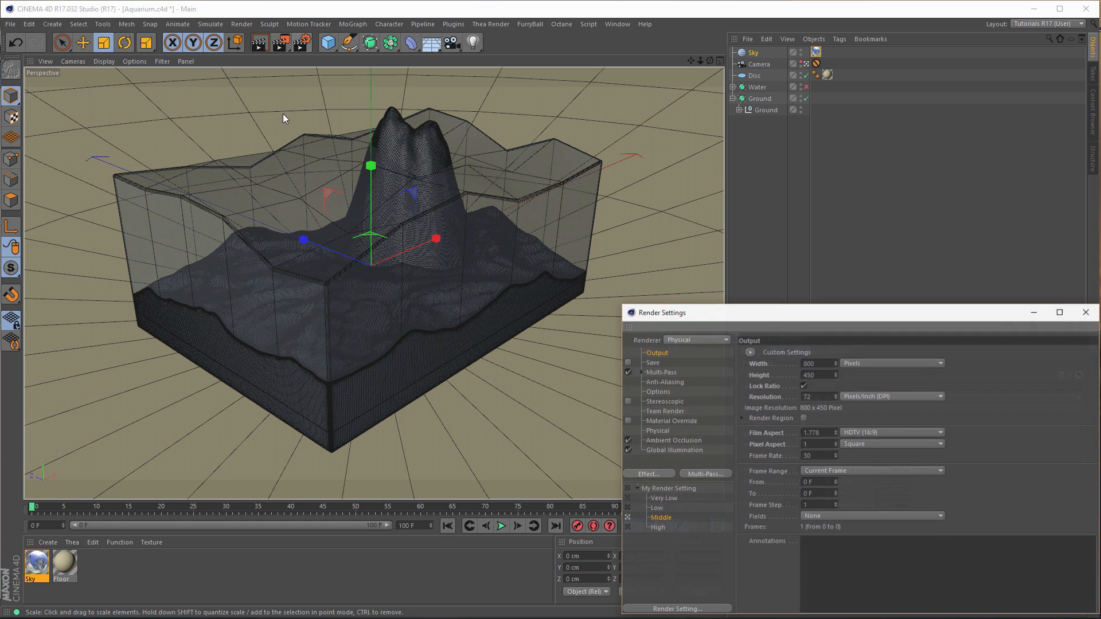
left_click_drag(839, 311, 751, 235)
left_click_drag(619, 234, 479, 119)
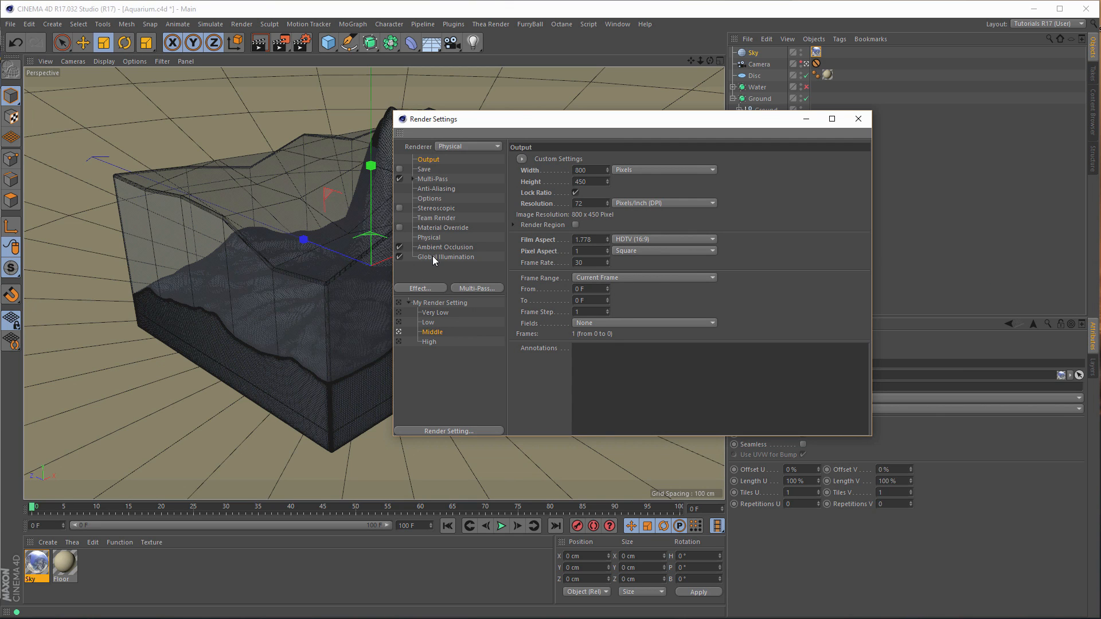
left_click(435, 312)
left_click(429, 323)
left_click(399, 322)
left_click(399, 331)
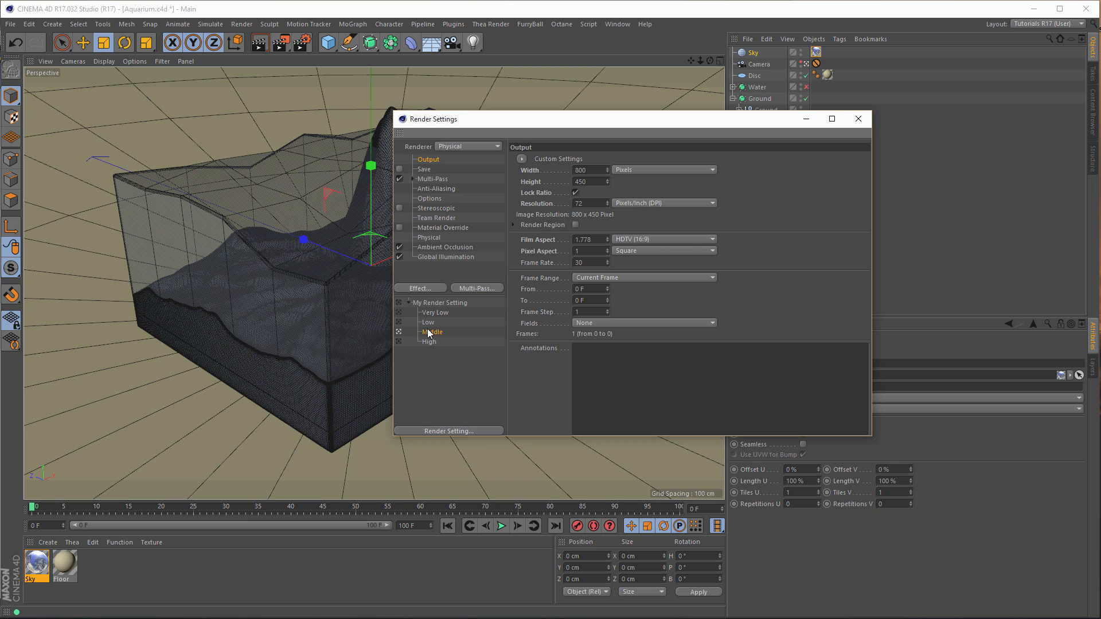
- Review the Physical renderer's sampling and the Global Illumination sample settings of the Middle preset
left_click(430, 238)
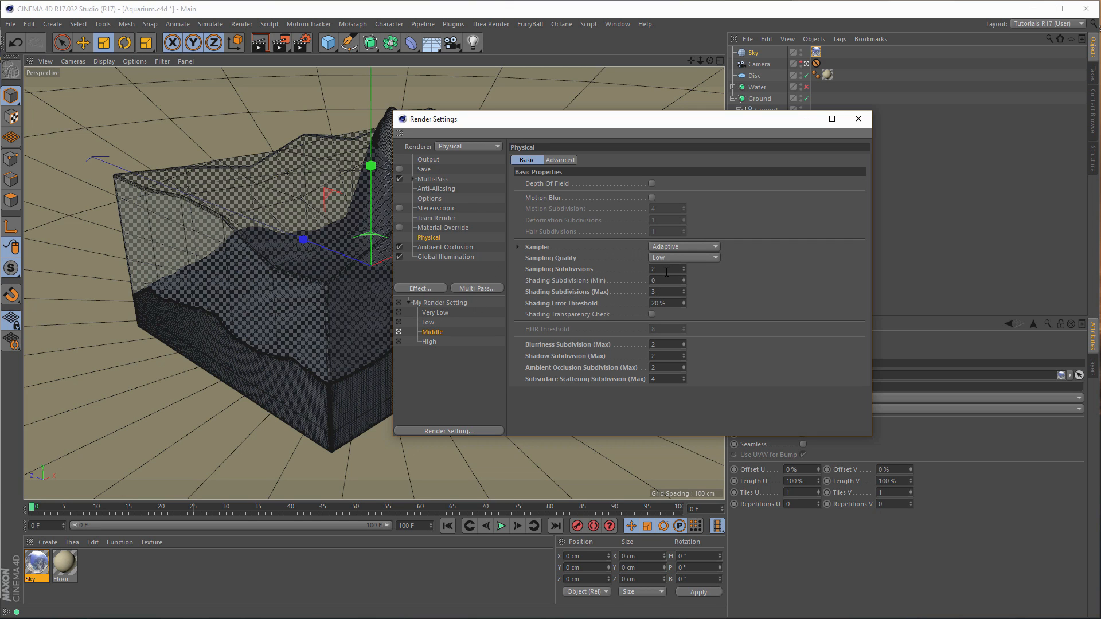
left_click(440, 257)
left_click(518, 235)
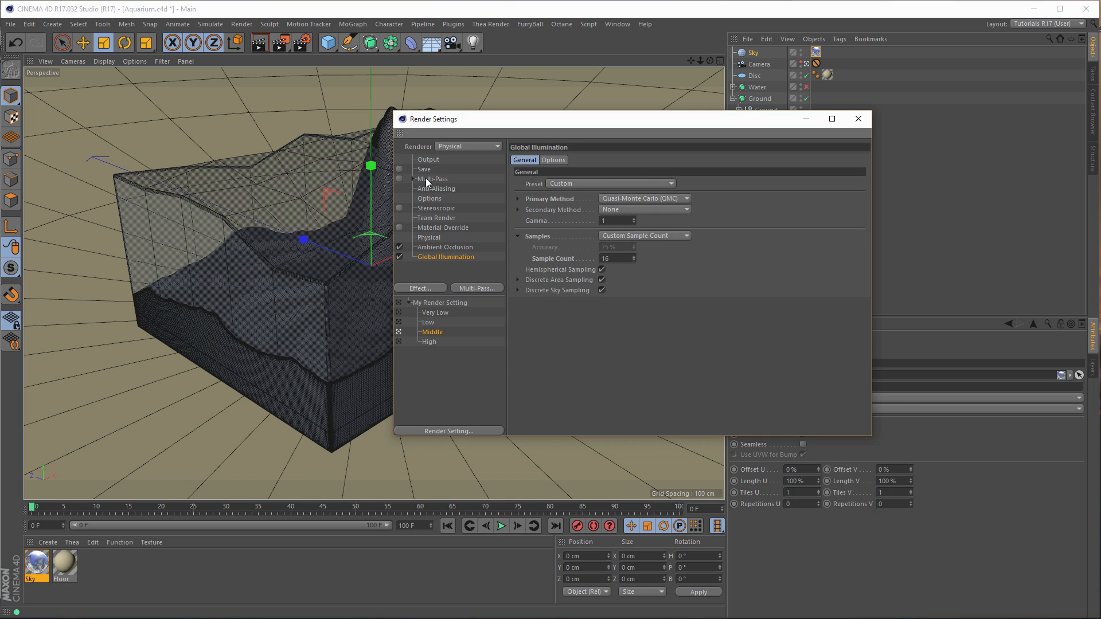
- Show the Middle preset's Output settings and render the scene to the Picture Viewer
left_click(429, 160)
left_click_drag(518, 120, 617, 126)
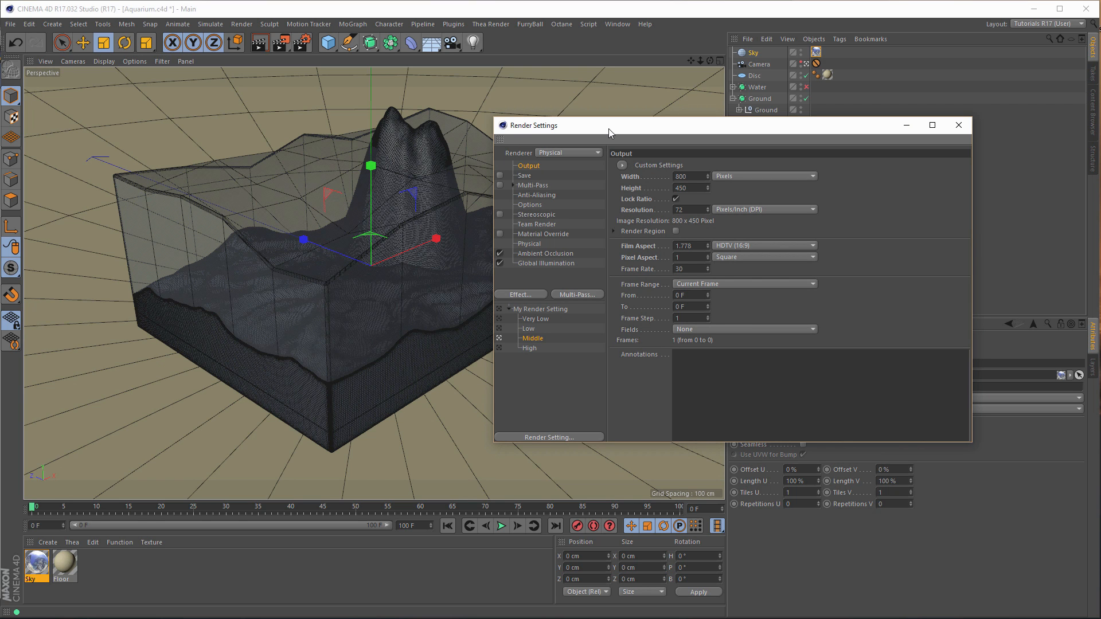
key("ctrl+shift+r")
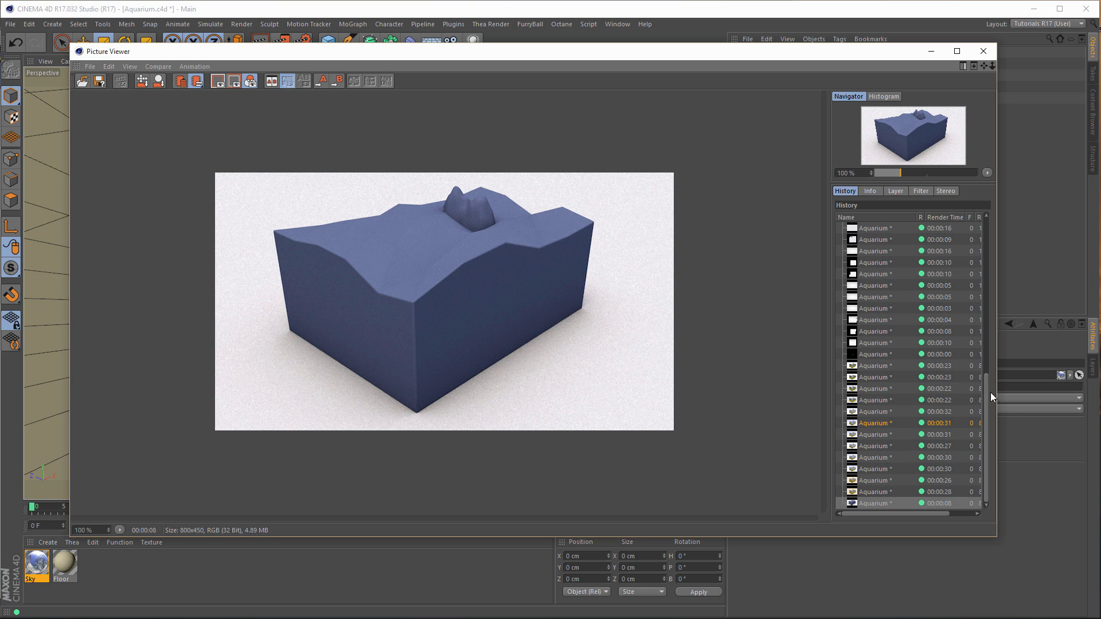
- Delete the older Aquarium renders from the Picture Viewer history, keeping waterblock01.jpg and the latest render
left_click(881, 492)
left_click(882, 320, "shift")
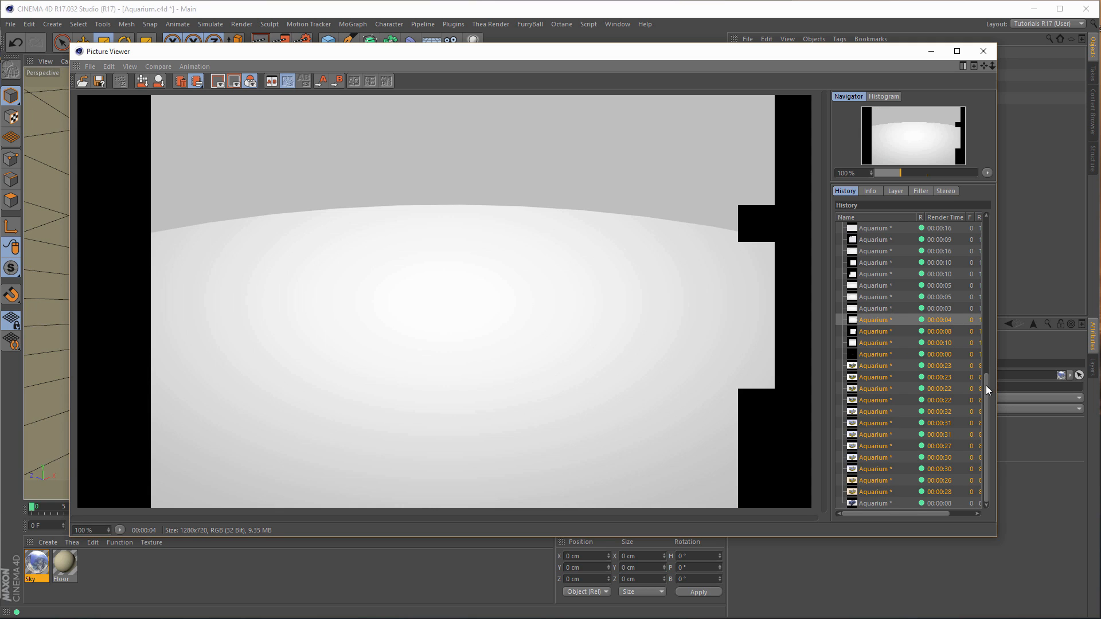
scroll(933, 284, "up", 10)
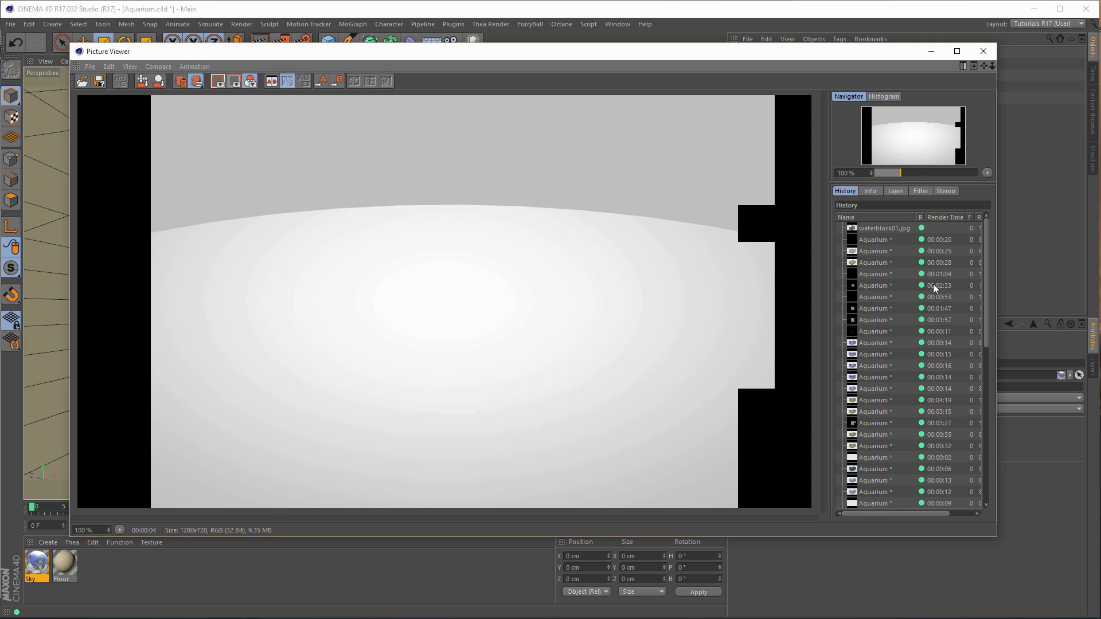
left_click(880, 241, "shift")
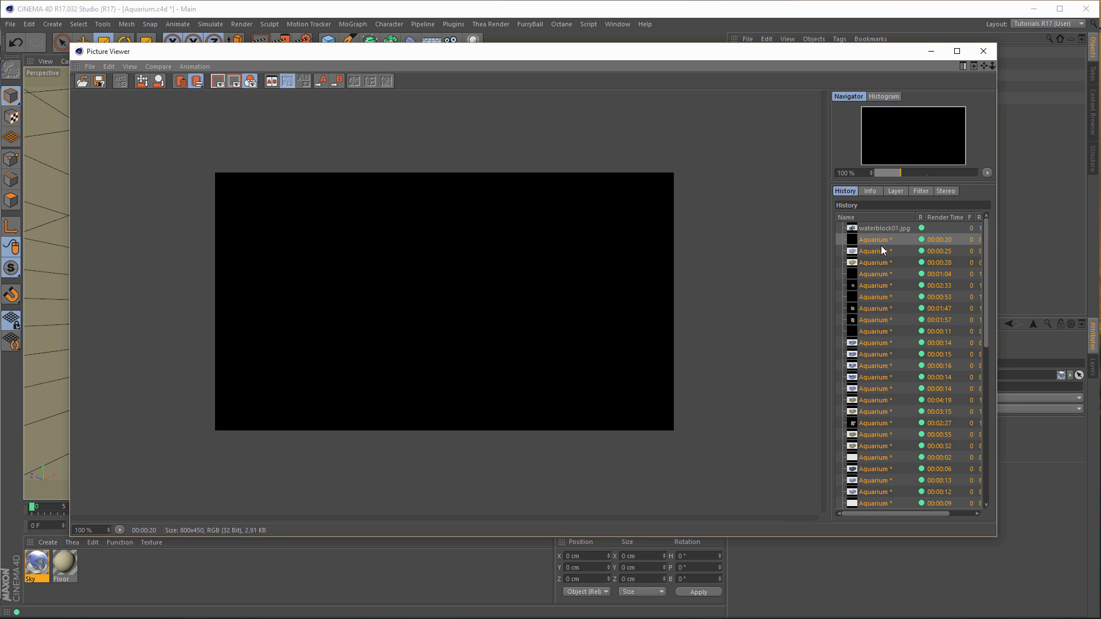
key("Delete")
key("Return")
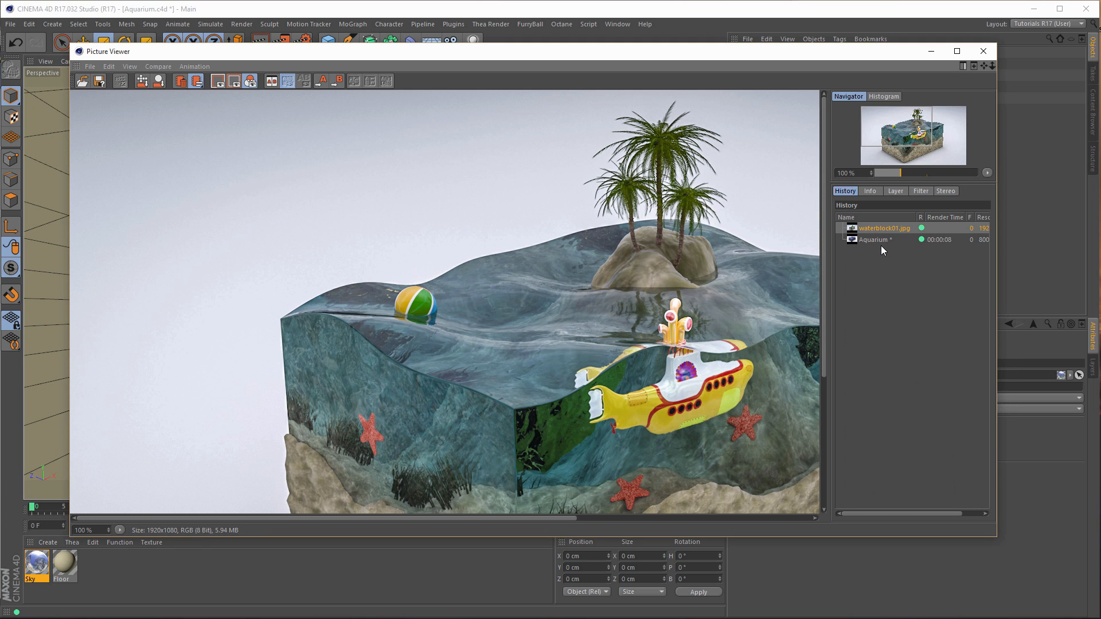
- View the remaining Aquarium render, and close the Picture Viewer and the render settings
left_click(874, 241)
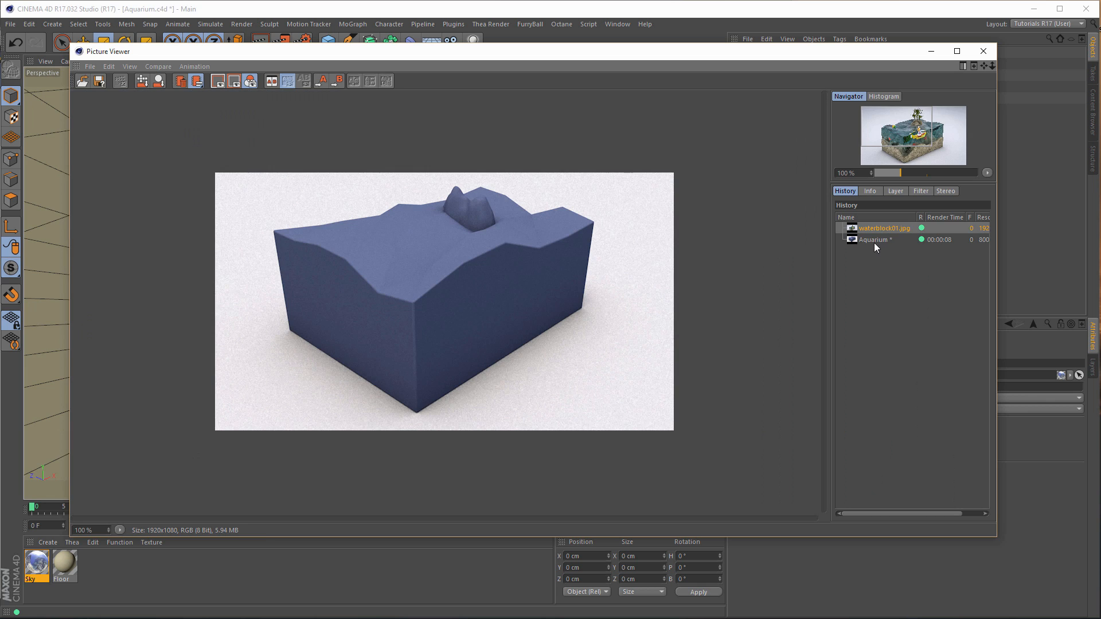
left_click(983, 56)
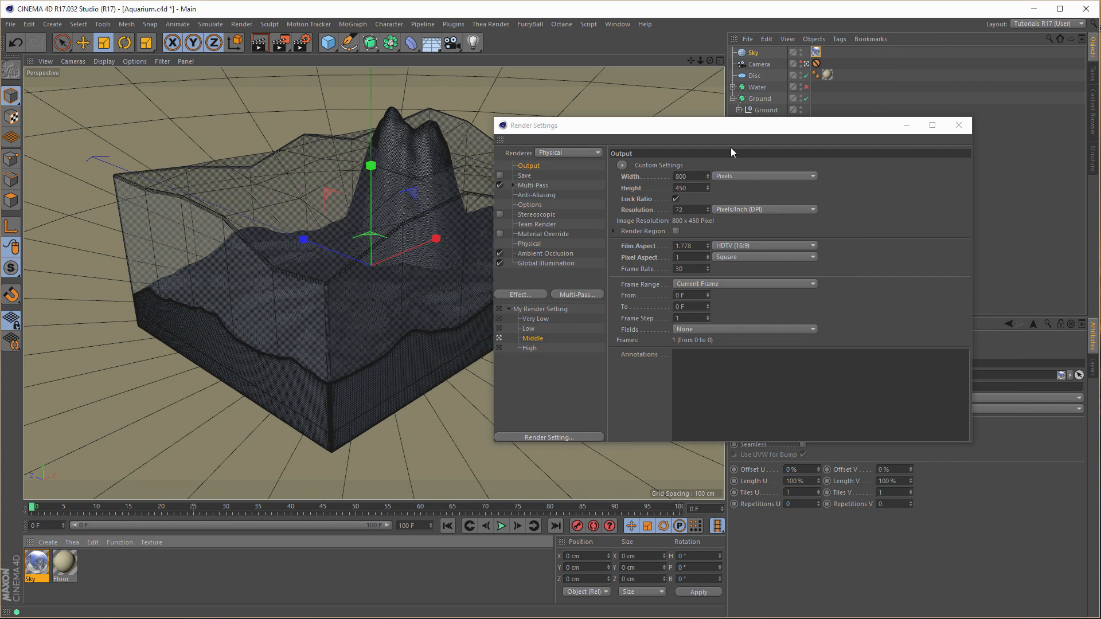
left_click_drag(721, 126, 797, 126)
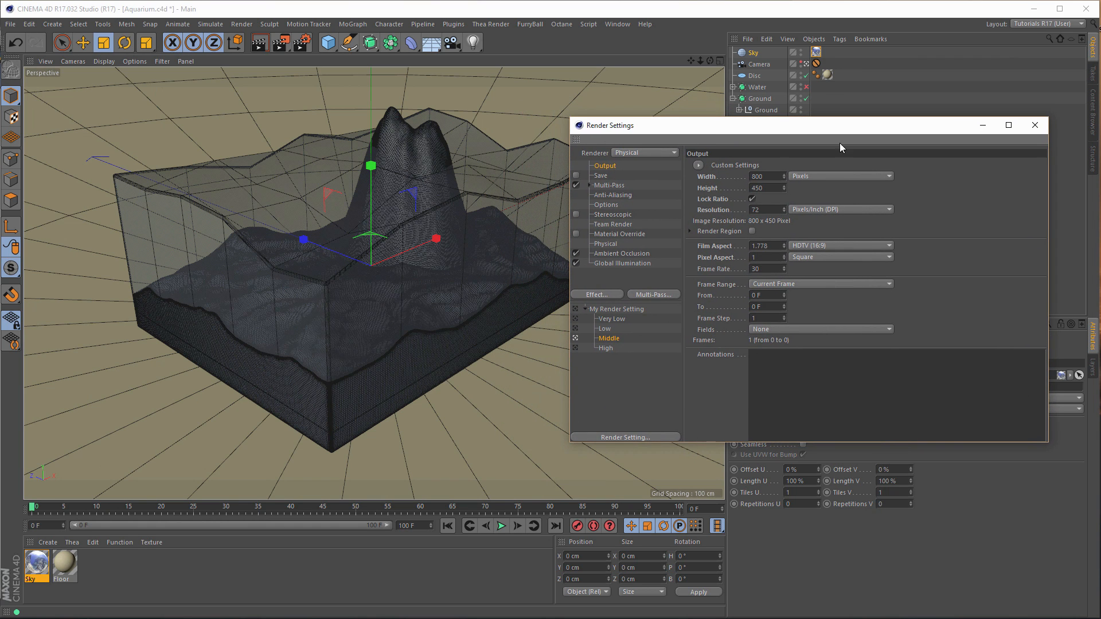
left_click(1033, 126)
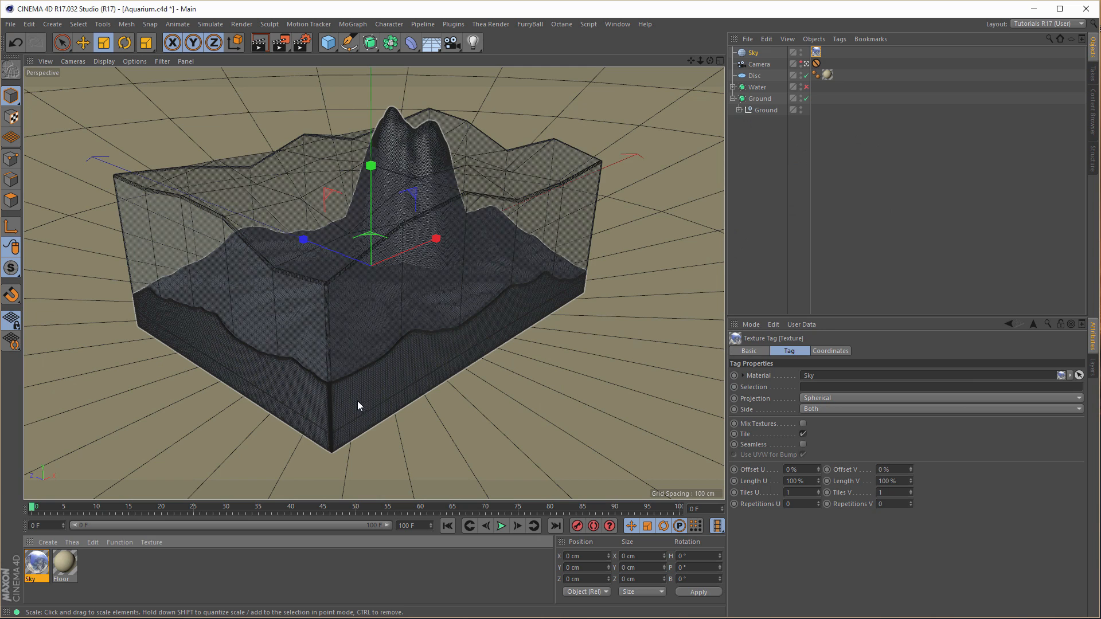
- Create a new material with its Color channel disabled and its Transparency channel enabled
double_click(106, 563)
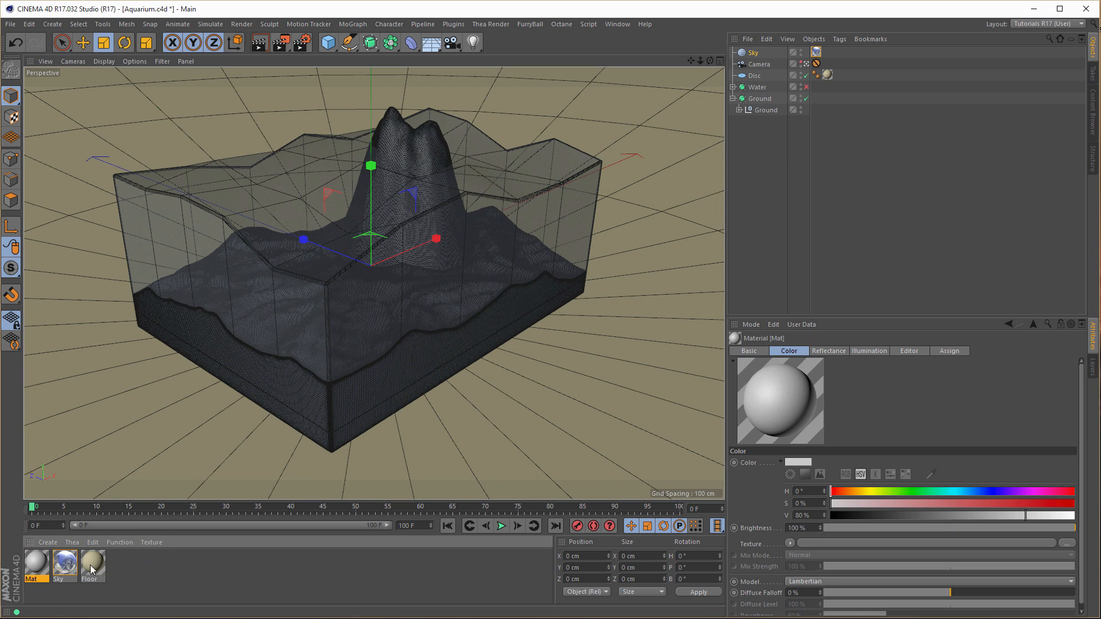
double_click(37, 563)
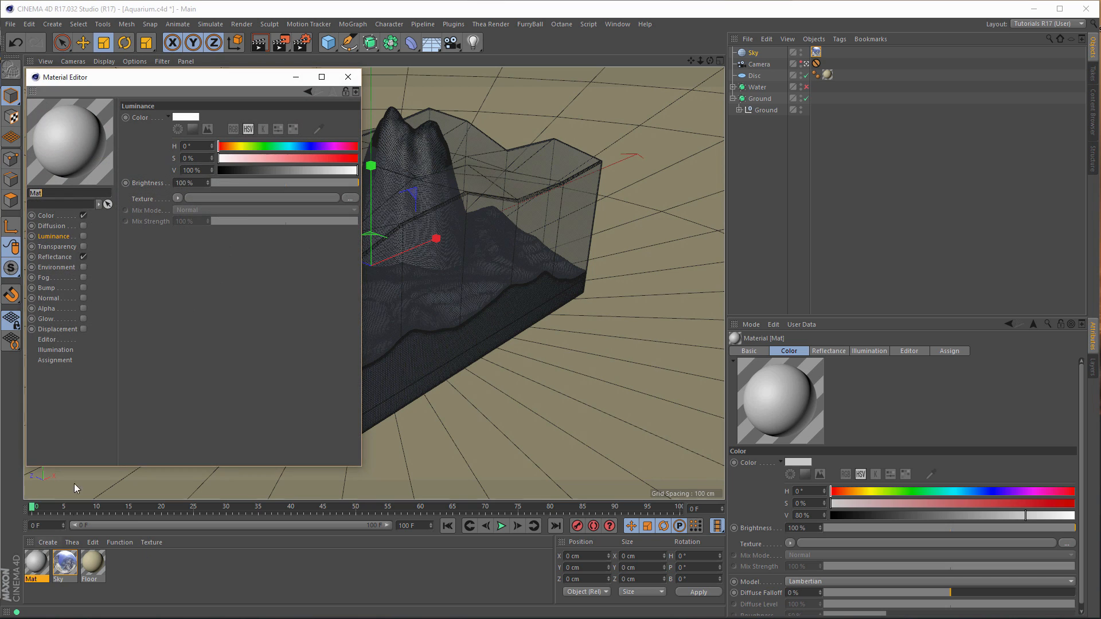
left_click(83, 216)
left_click(83, 247)
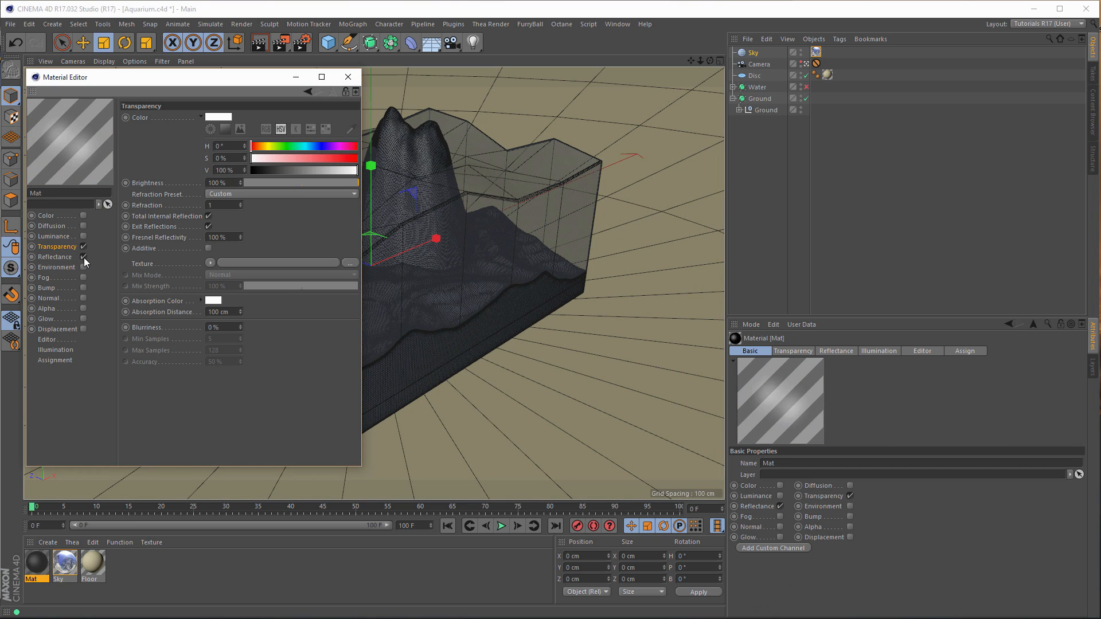
- Set the new material's transparency Refraction to 1.333 for water
left_click(233, 204)
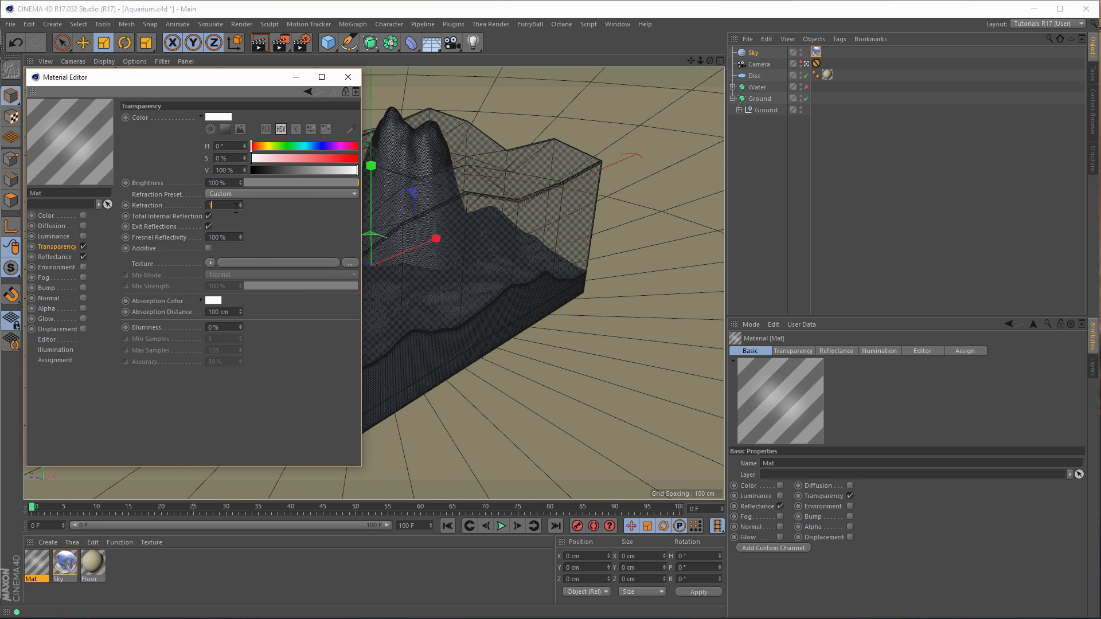
type(".333")
key("Return")
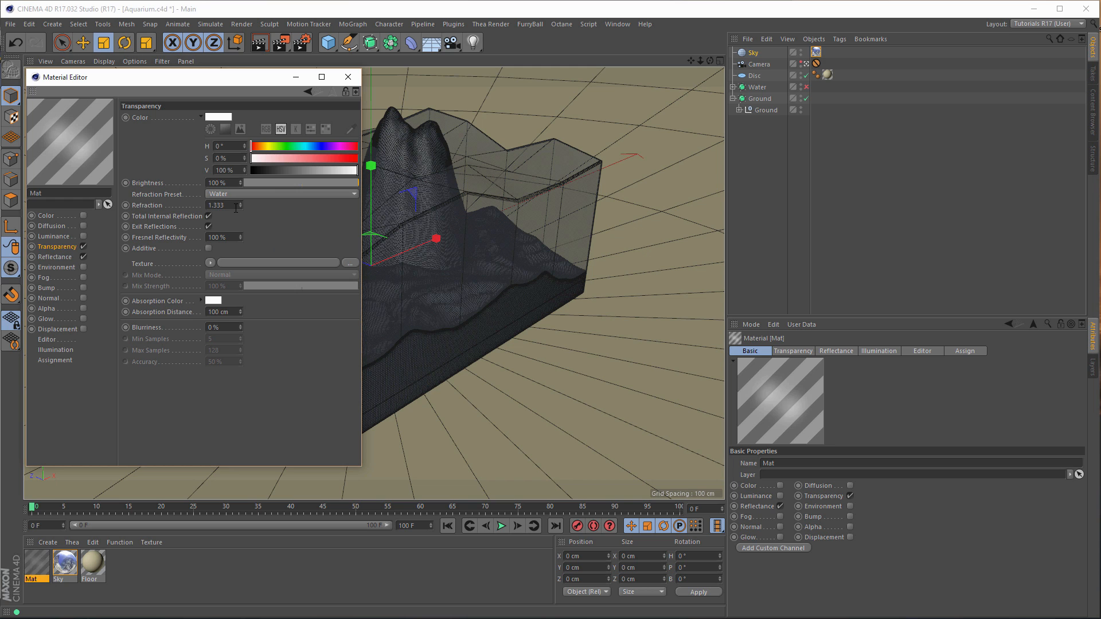
- Select the Default Specular layer in the new material's Reflectance channel
left_click_drag(225, 85, 860, 117)
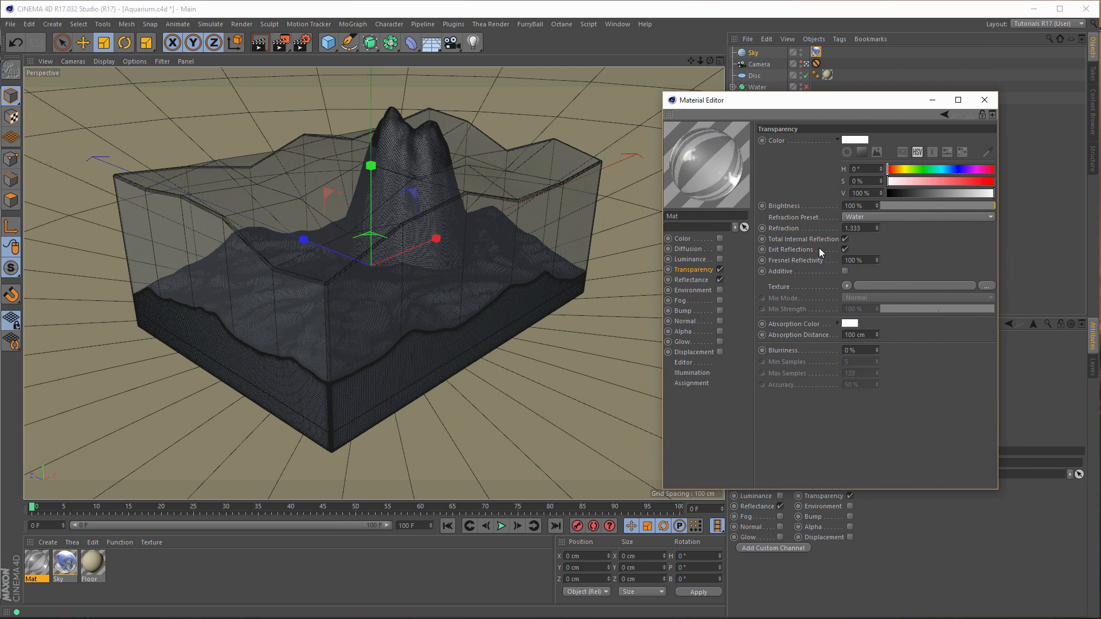
left_click(691, 280)
left_click(801, 177)
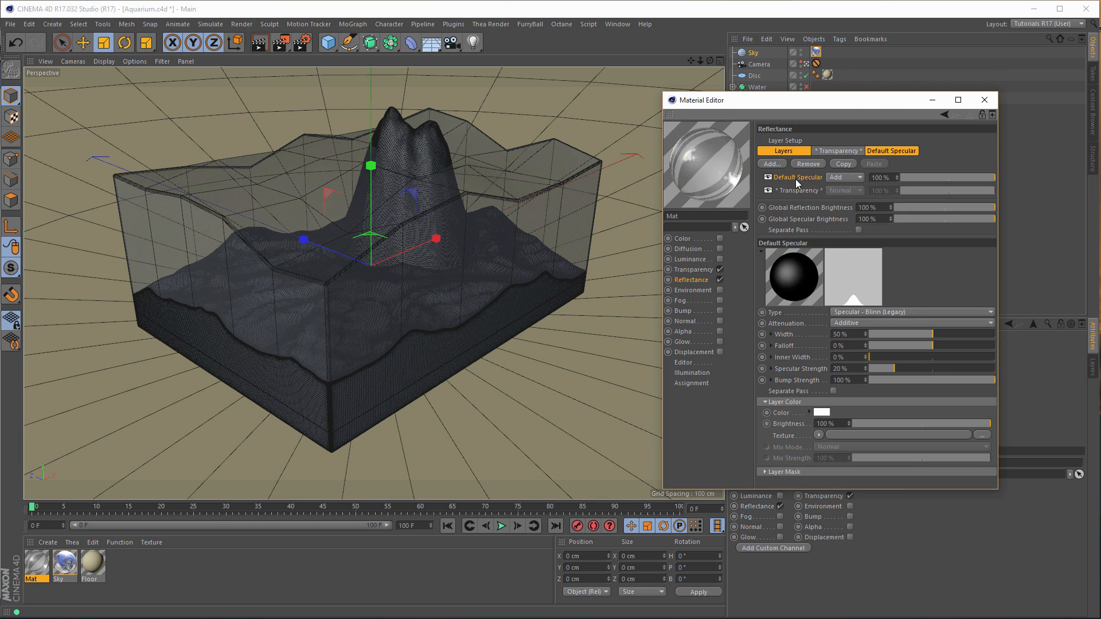
- Replace Mat's default specular with a GGX reflectance layer using Dielectric Fresnel and the Water preset
key("Delete")
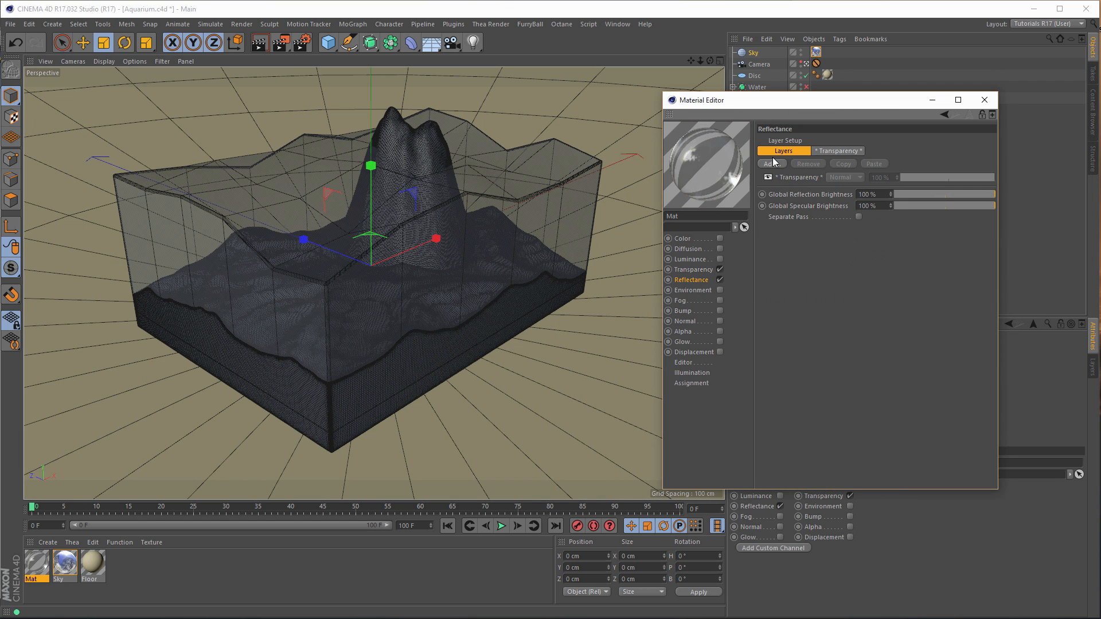
left_click(771, 164)
left_click(806, 202)
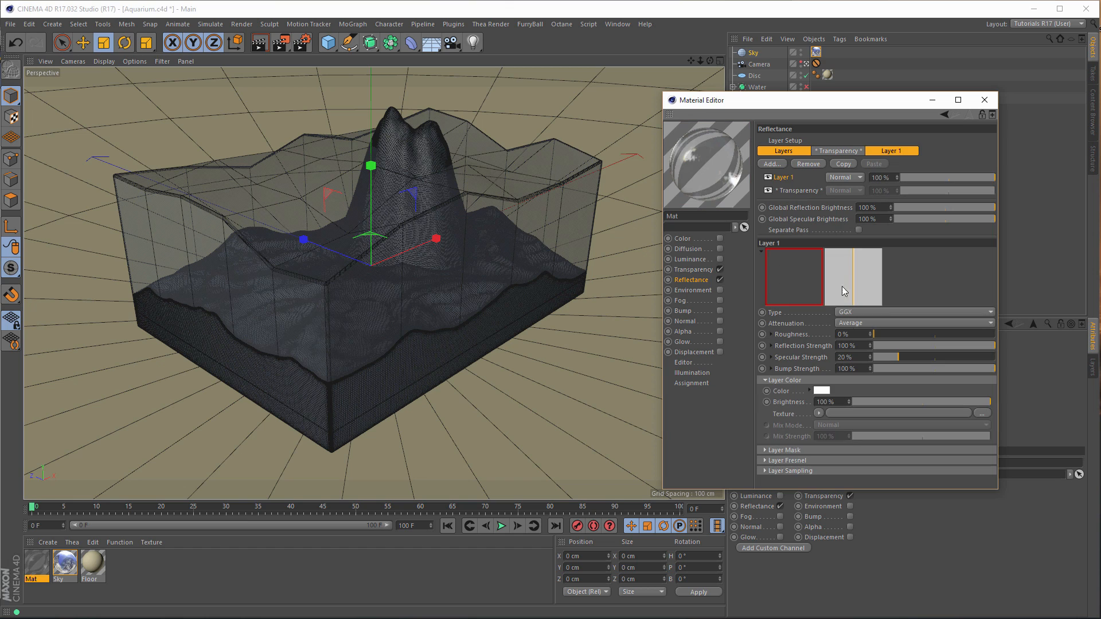
left_click(838, 462)
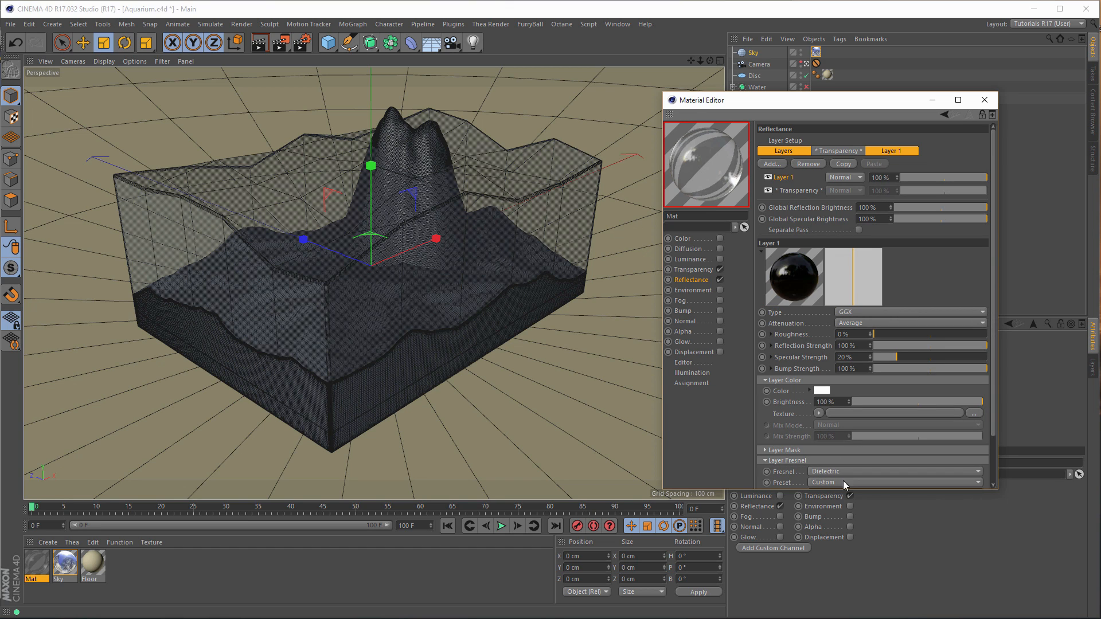
left_click(844, 481)
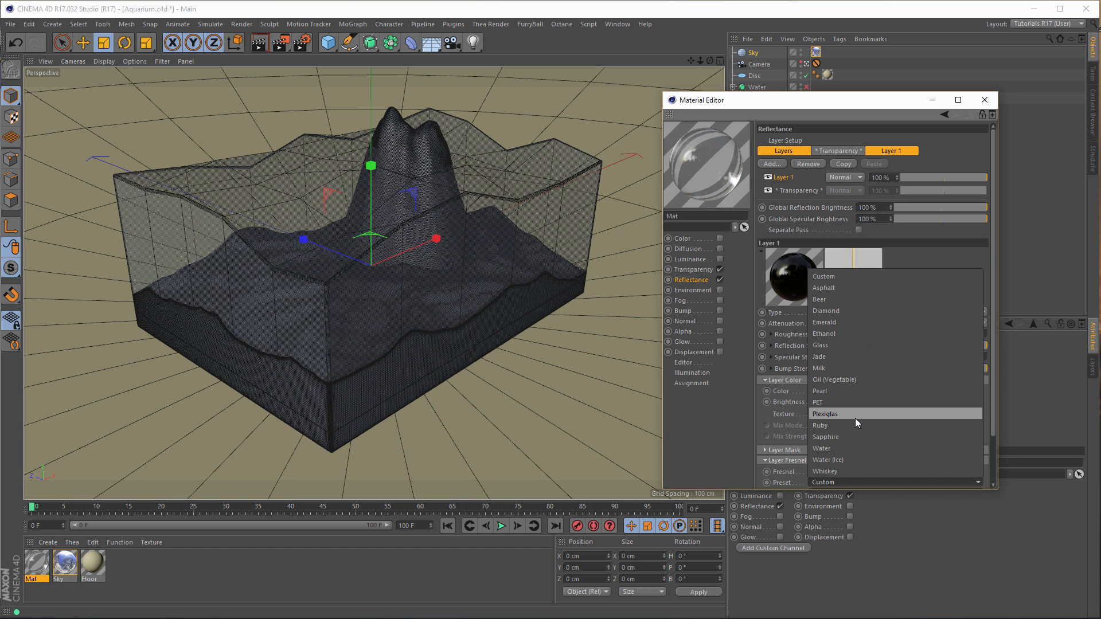
left_click(847, 448)
left_click_drag(992, 371, 979, 429)
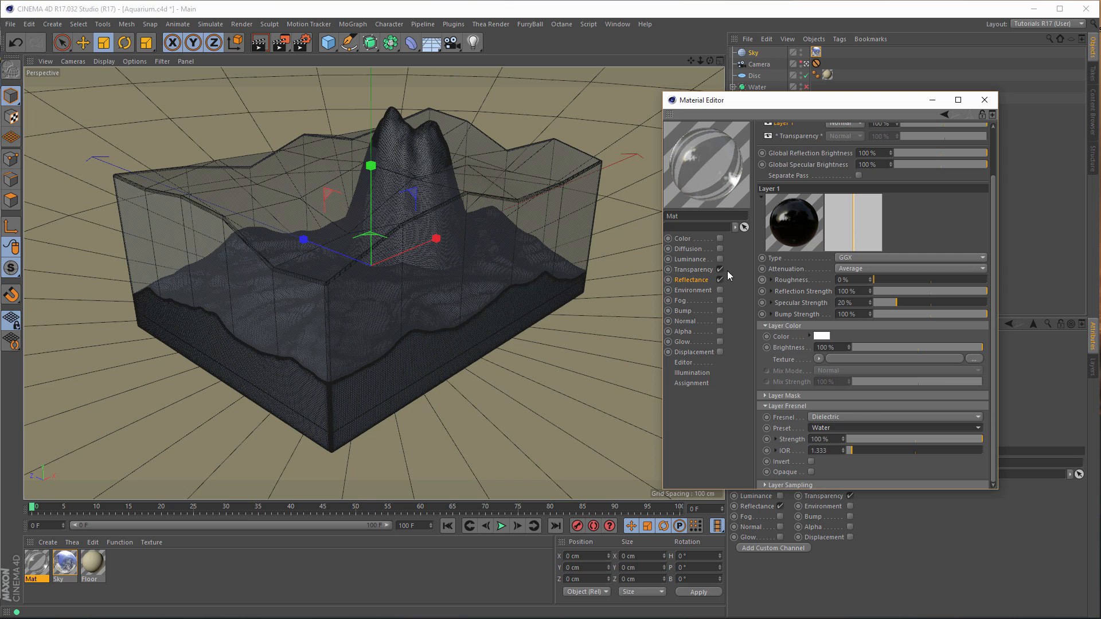
- Try a Fresnel shader in Mat's transparency texture, inverting its gradient and enabling its Physical and Invert options
left_click(692, 270)
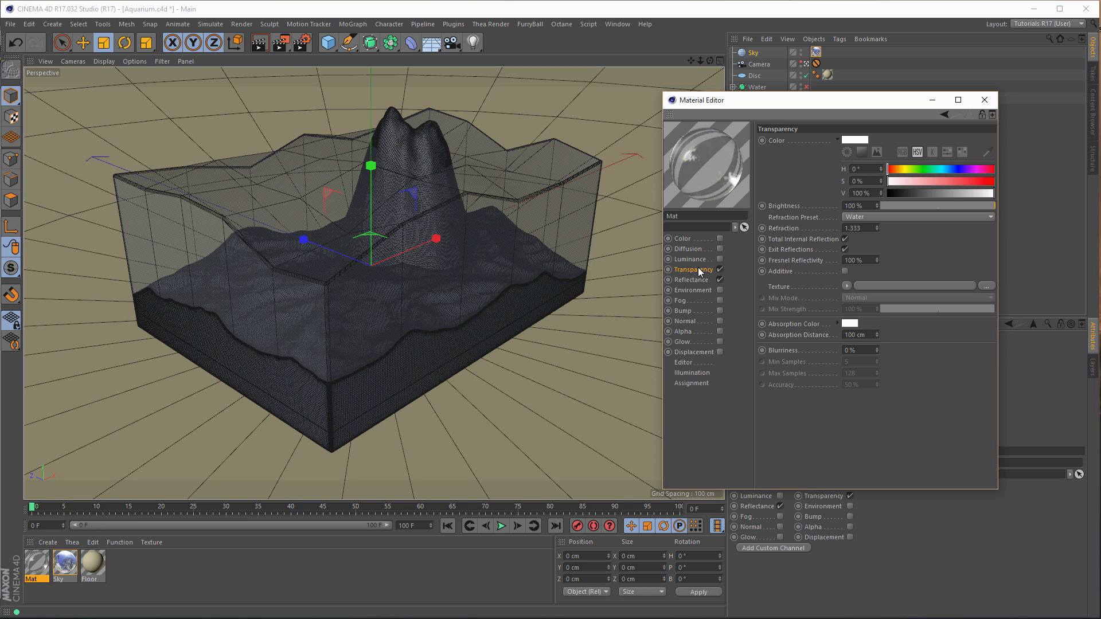
left_click(847, 285)
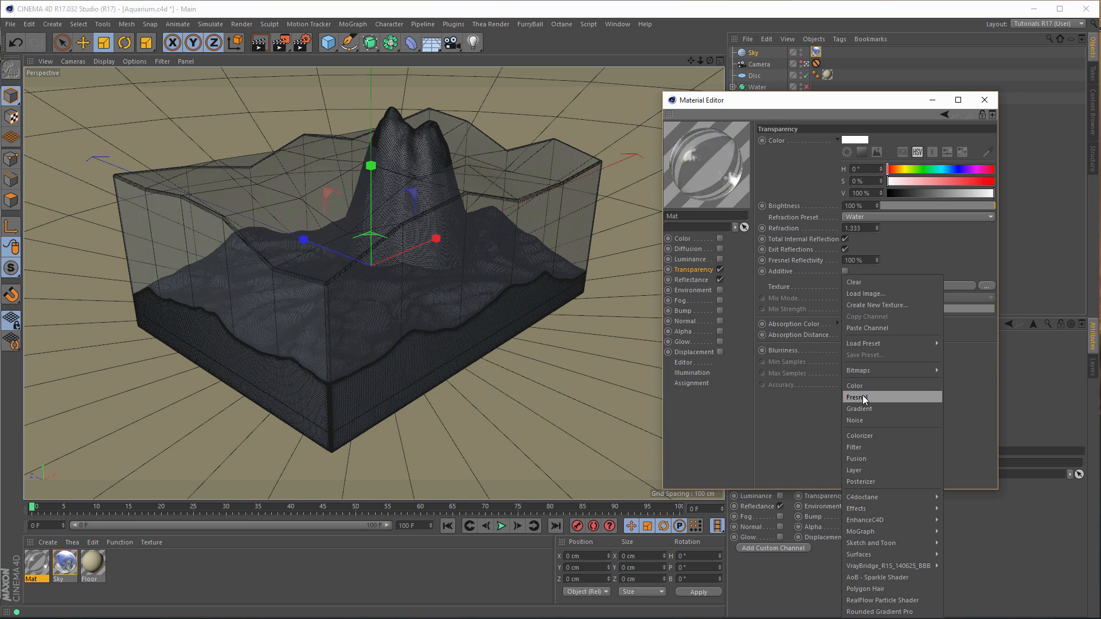
left_click(863, 394)
left_click(849, 298)
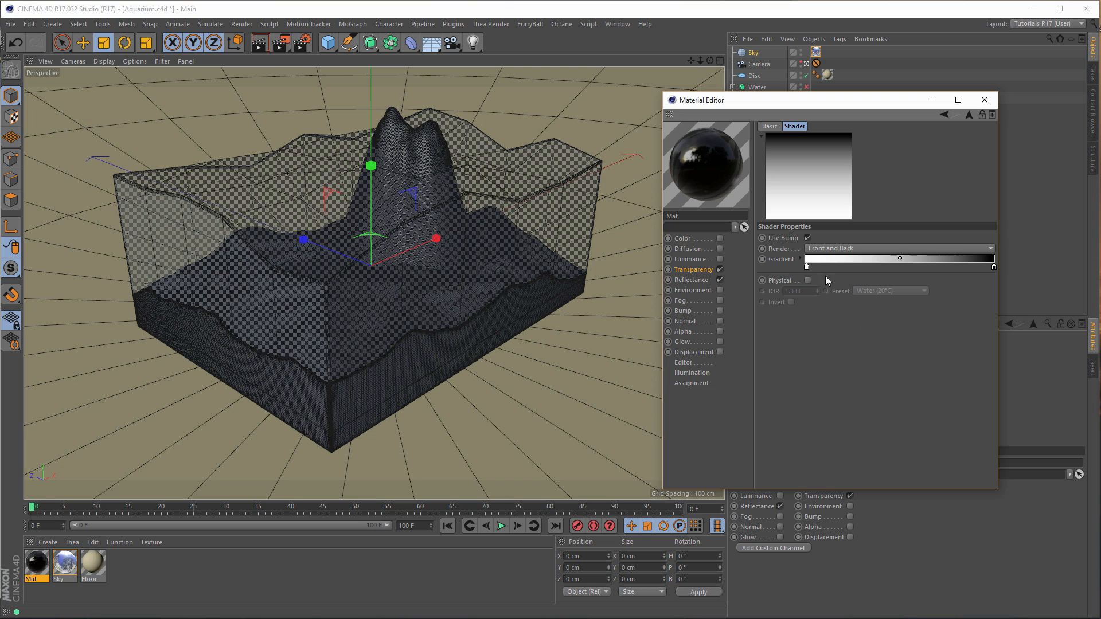
right_click(923, 262)
left_click(951, 270)
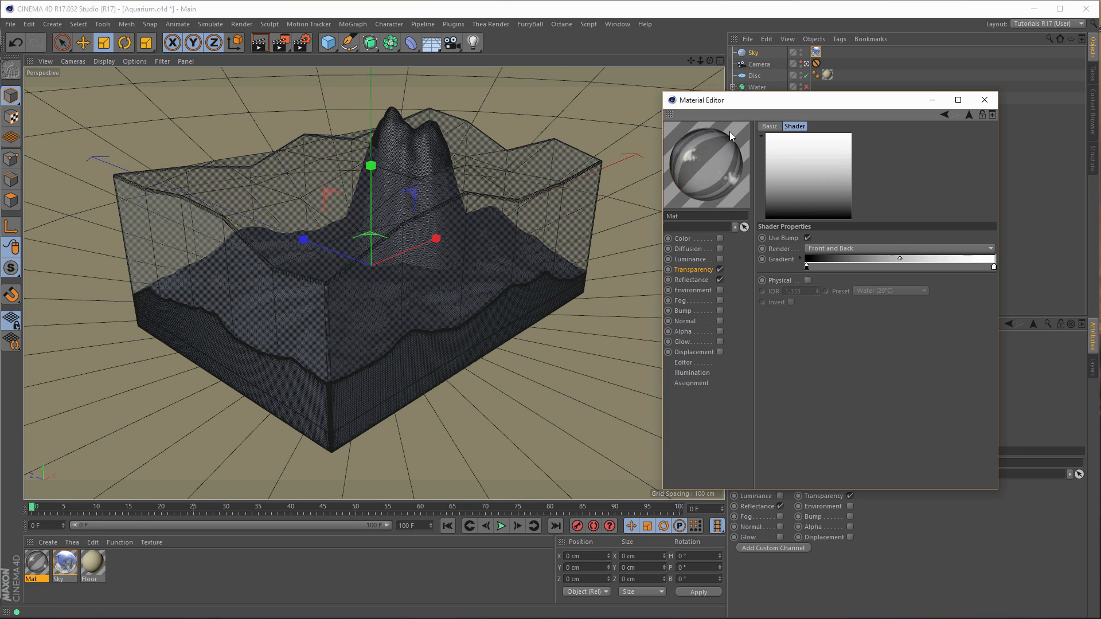
left_click(808, 280)
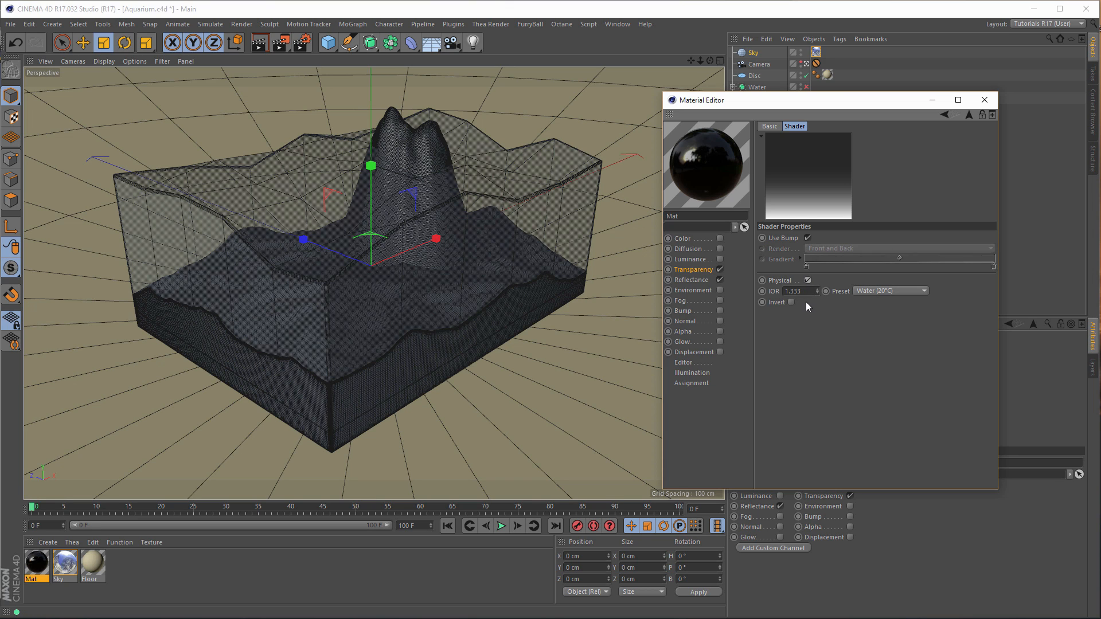
left_click(790, 302)
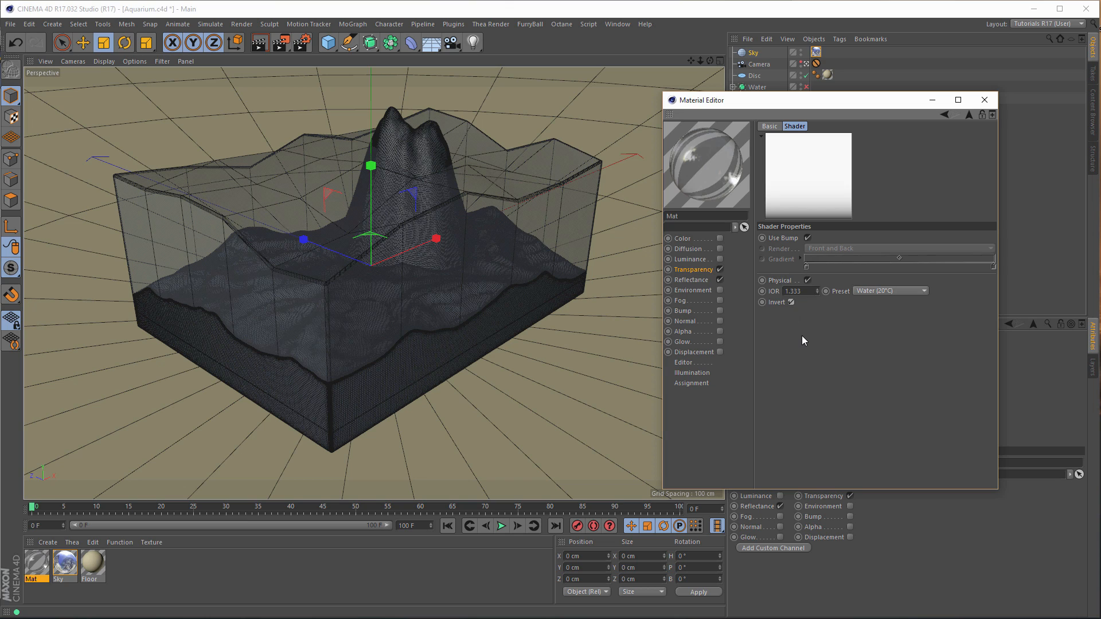
- Clear the Fresnel shader from Mat's transparency texture
left_click(691, 268)
left_click(858, 286)
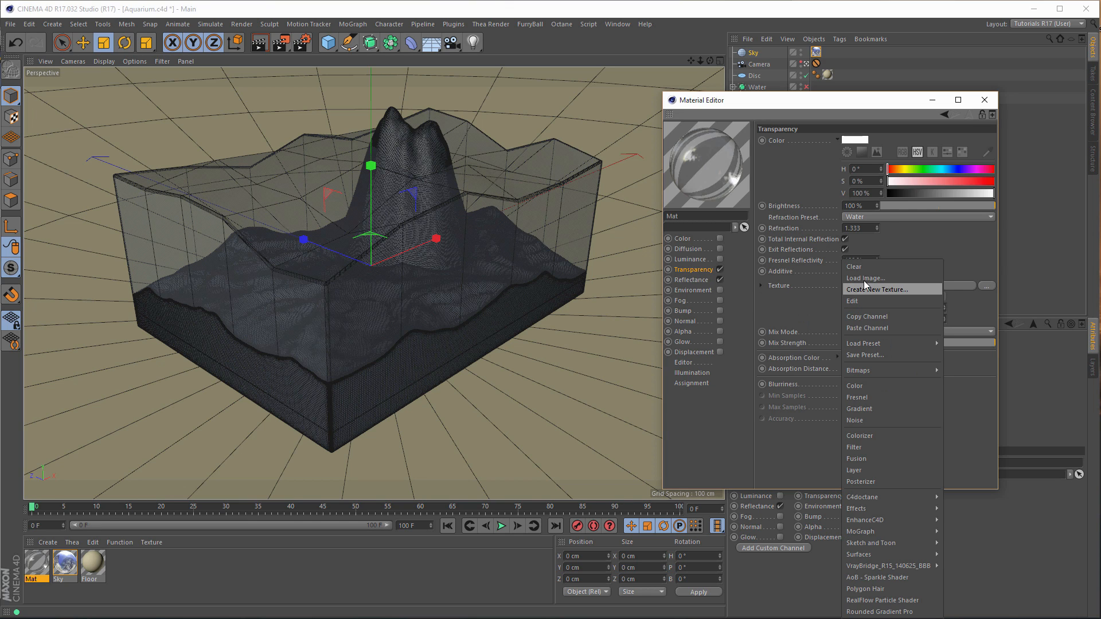
left_click(873, 265)
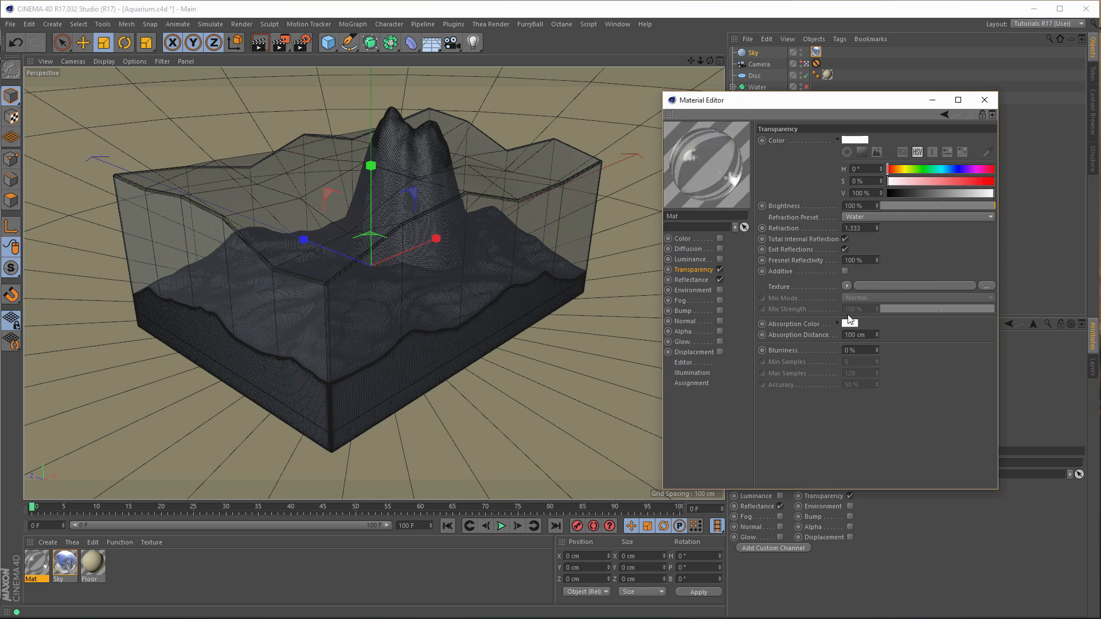
- Apply the Mat material to the water block in the viewport and close the Material Editor
left_click(694, 280)
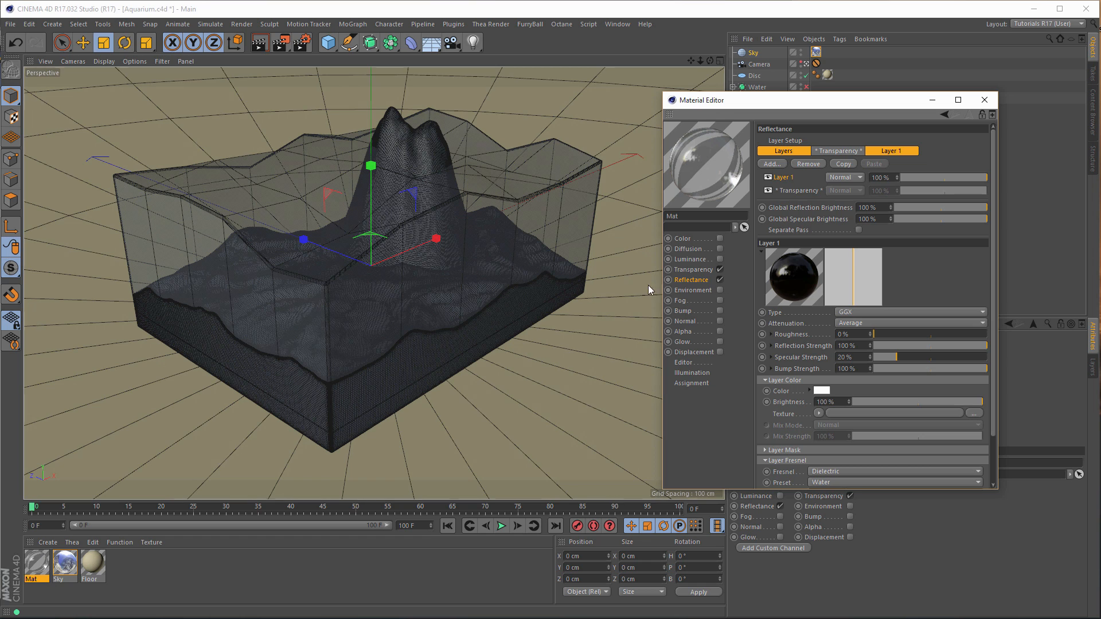
left_click(693, 271)
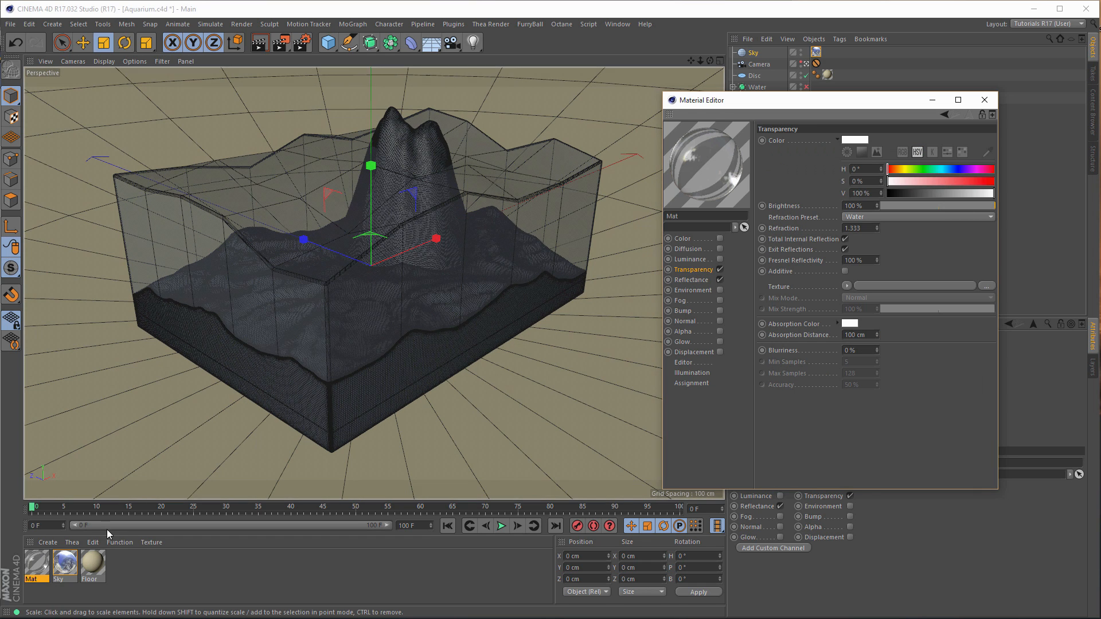
left_click(223, 270)
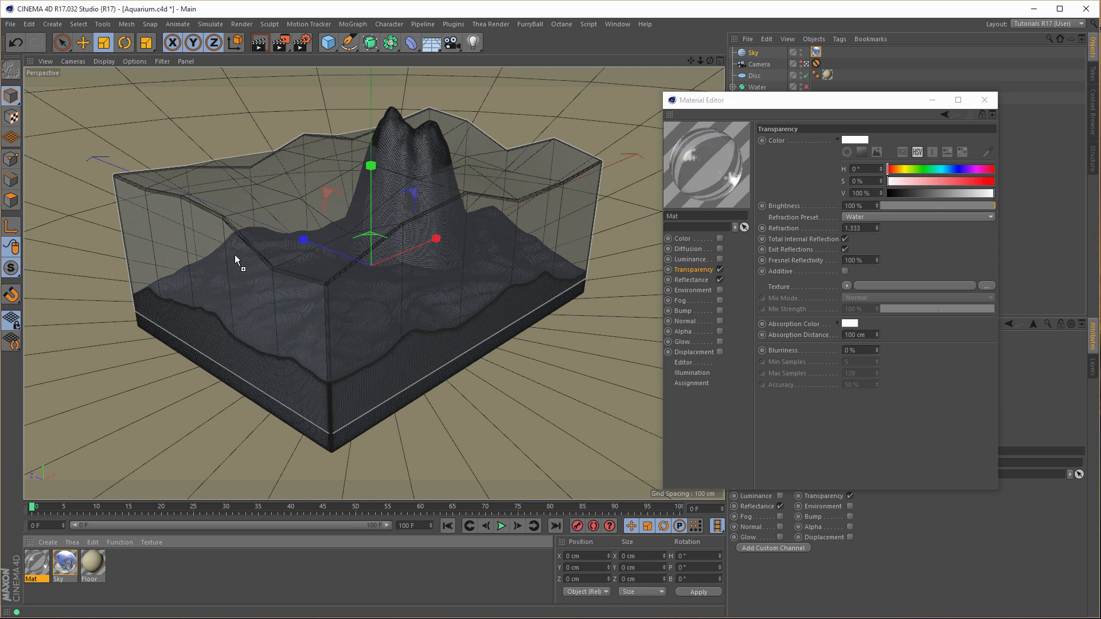
left_click_drag(826, 100, 763, 207)
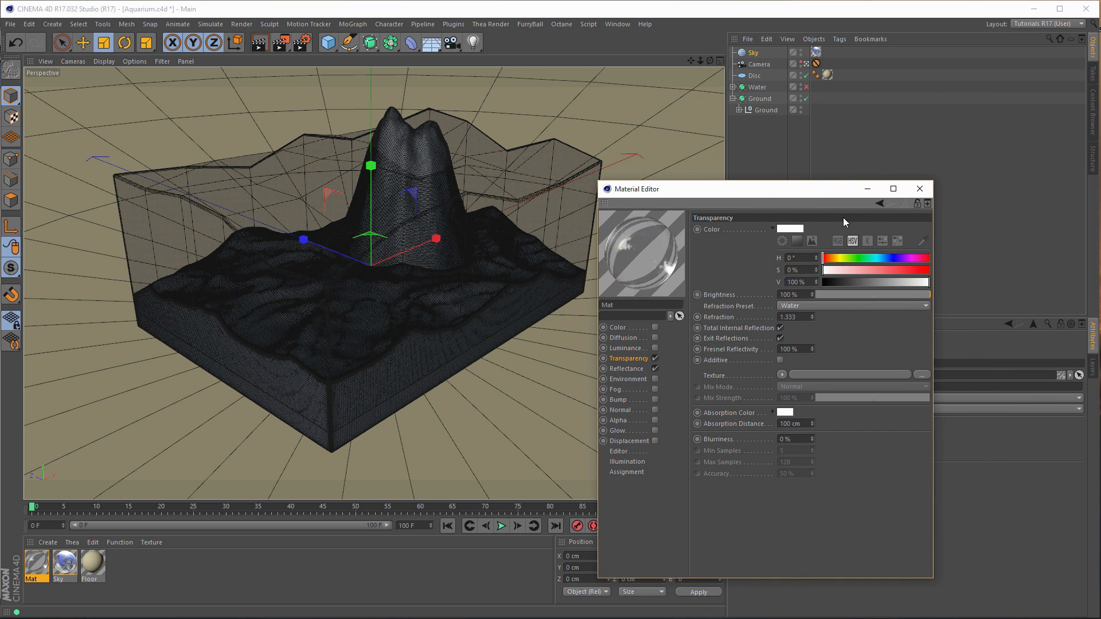
left_click(920, 189)
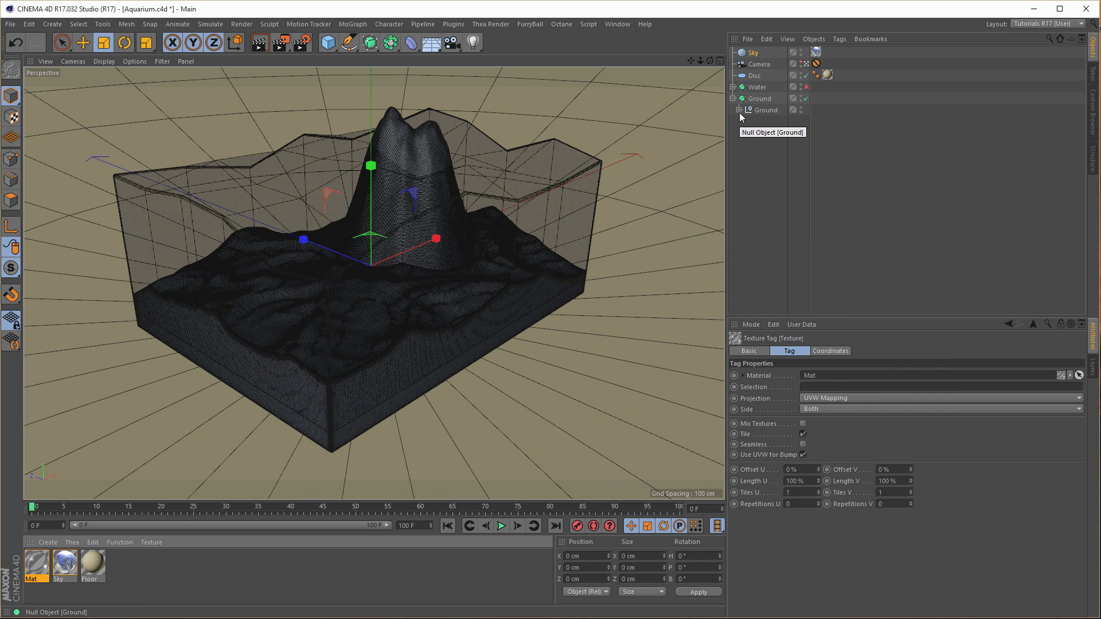
- Enable the Water object and run a test render in the Picture Viewer, stopping it before completion
left_click(806, 87)
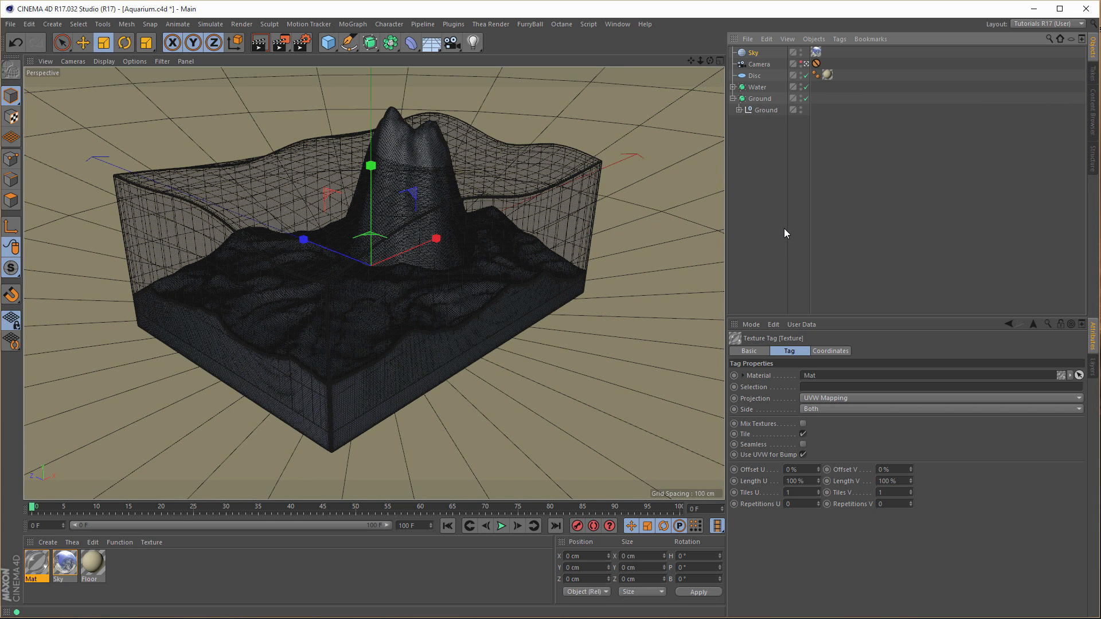
key("shift+r")
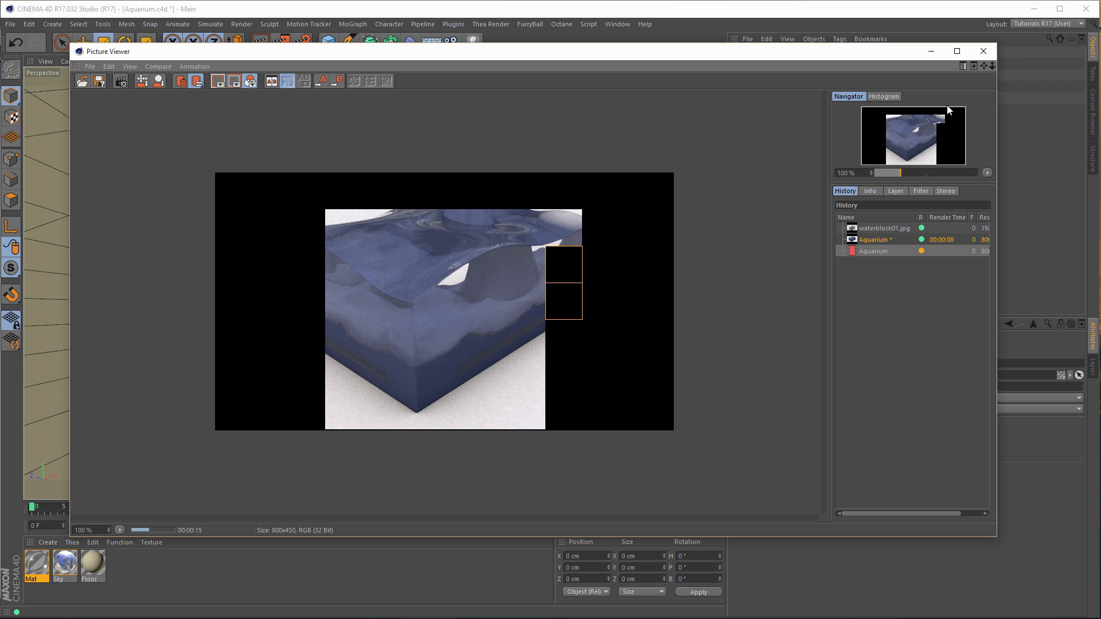
left_click(983, 51)
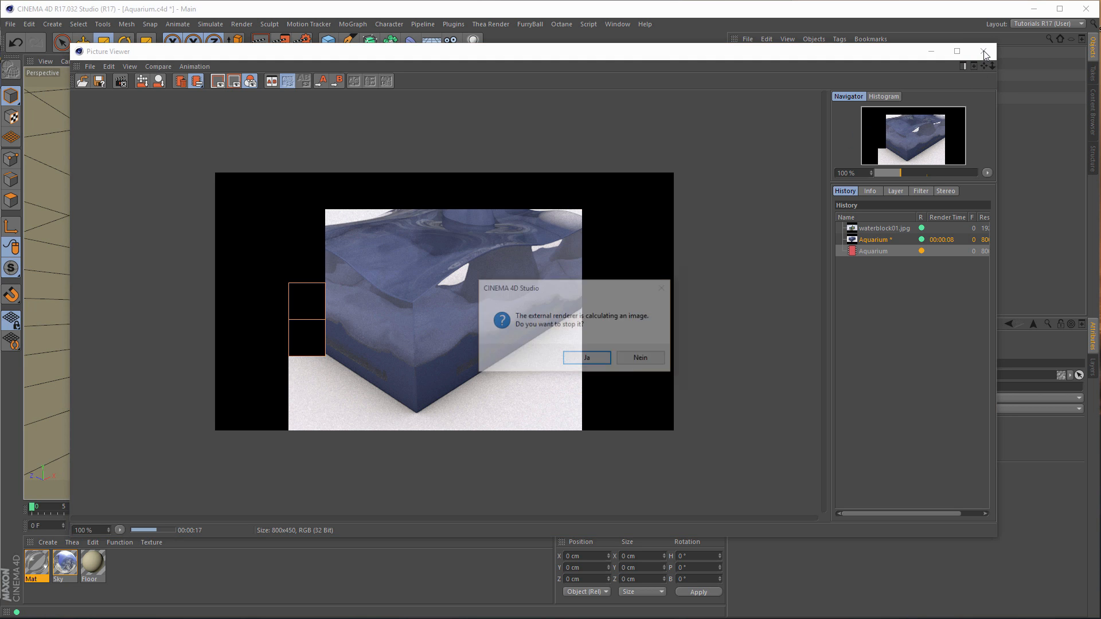
left_click(587, 358)
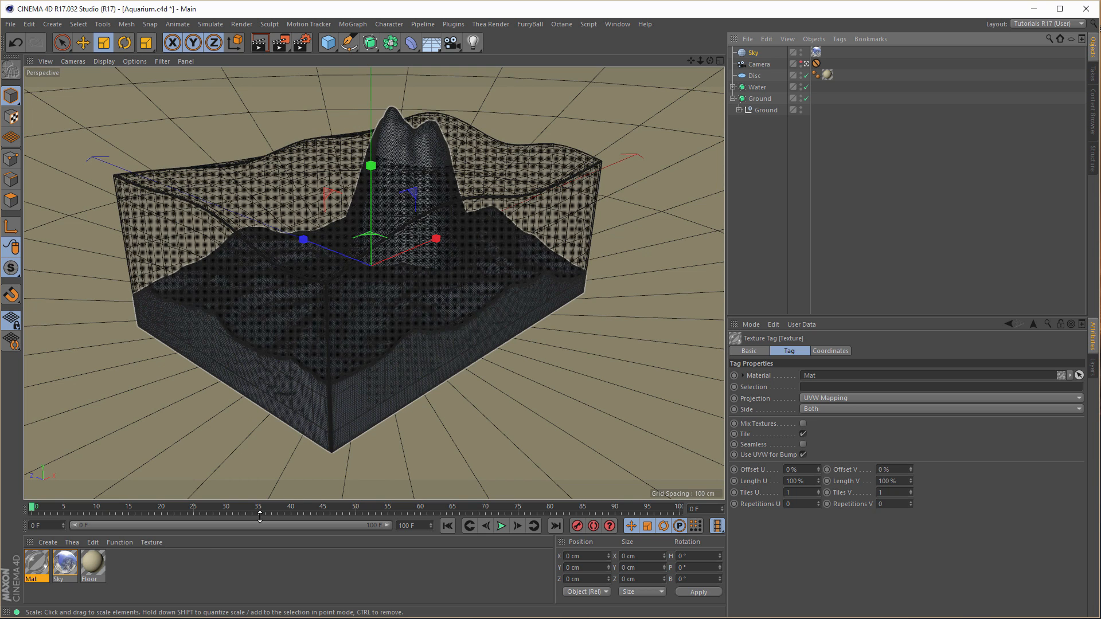
- Create a new material for the ground with a dark yellow color of H 52°, S 86%, V 51%
double_click(152, 570)
double_click(40, 561)
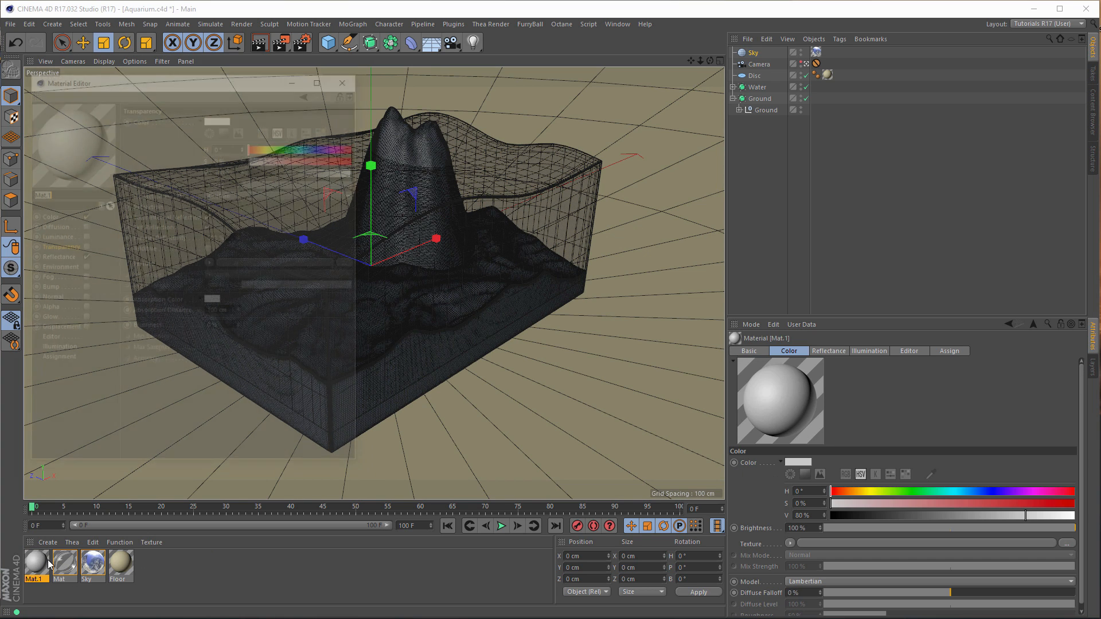
left_click_drag(232, 78, 799, 103)
left_click(618, 241)
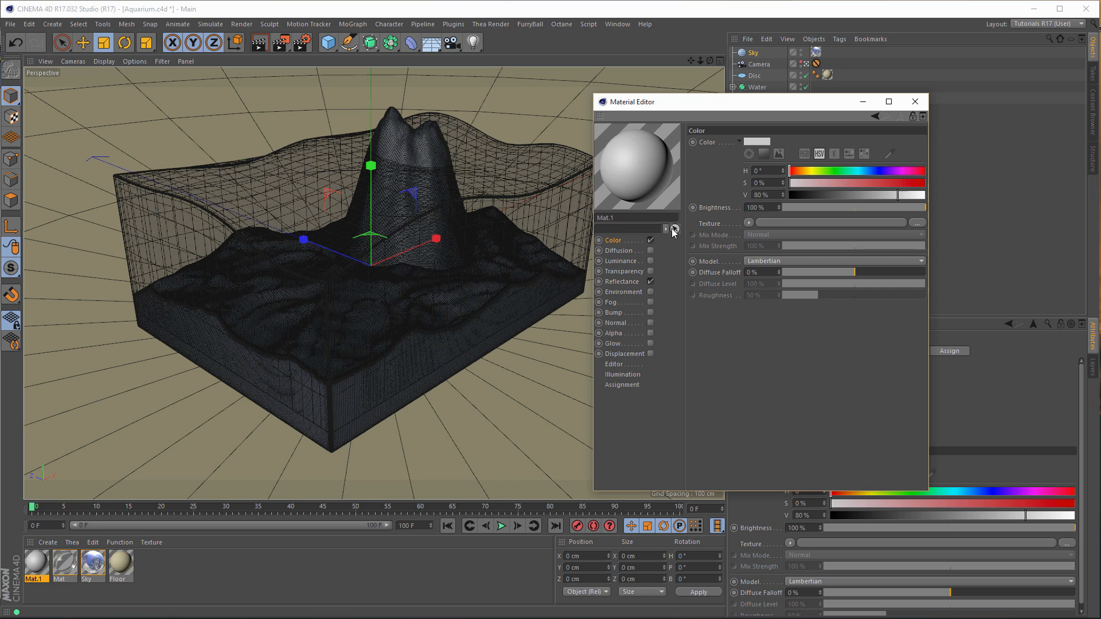
left_click_drag(826, 174, 860, 193)
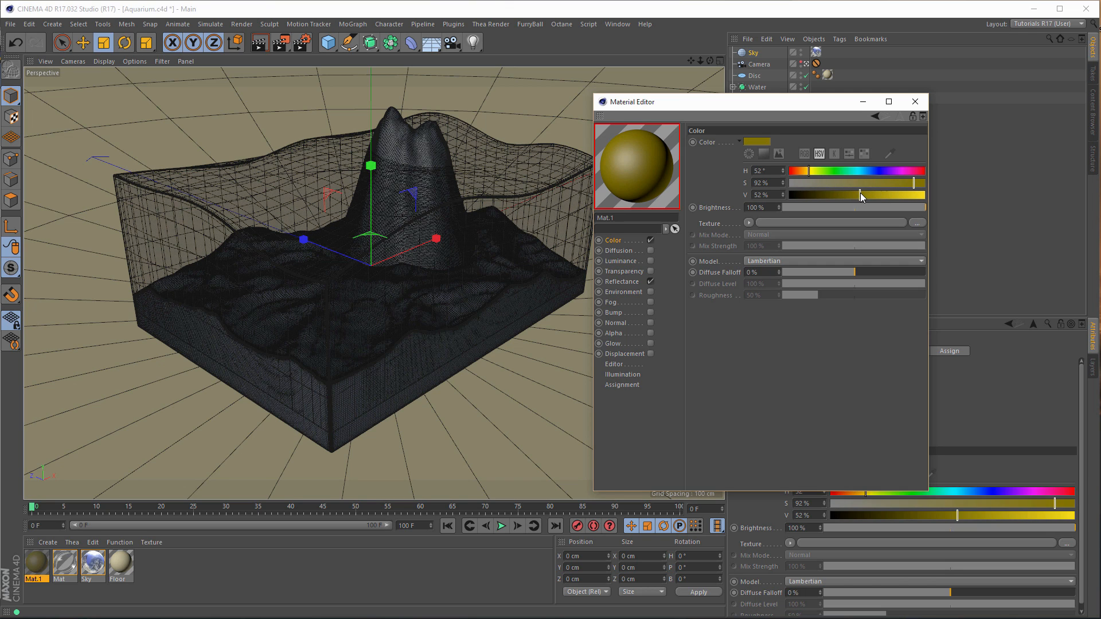
left_click(906, 182)
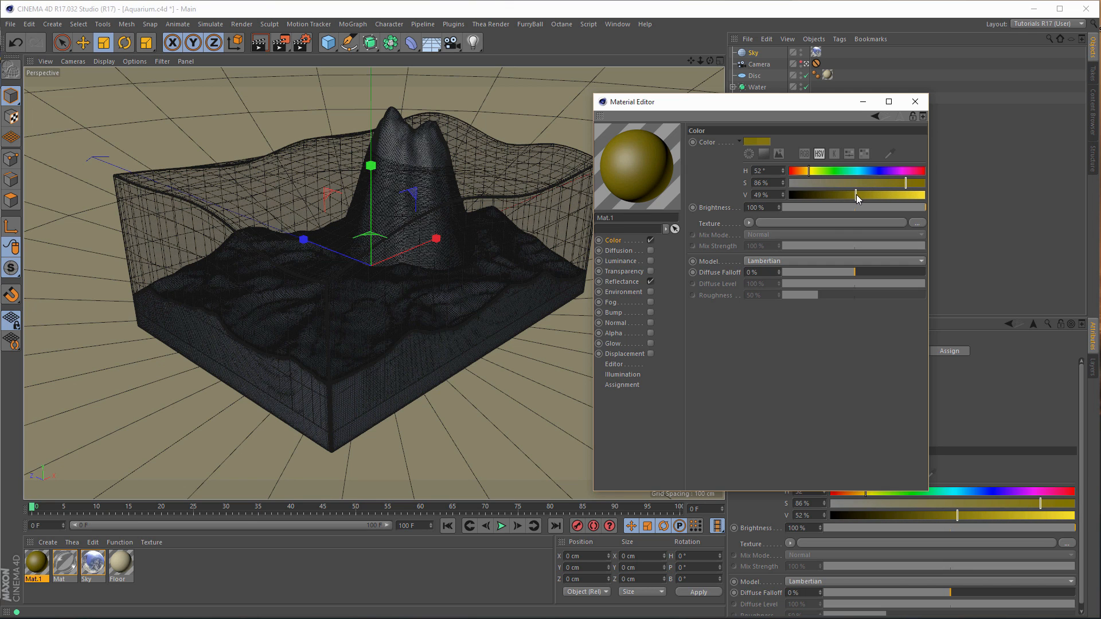
left_click_drag(857, 195, 859, 194)
- Replace Mat.1's default specular with a GGX layer using Dielectric Fresnel, 30% roughness, 5% reflection strength, and 0% specular and bump strength
left_click(645, 280)
left_click(717, 178)
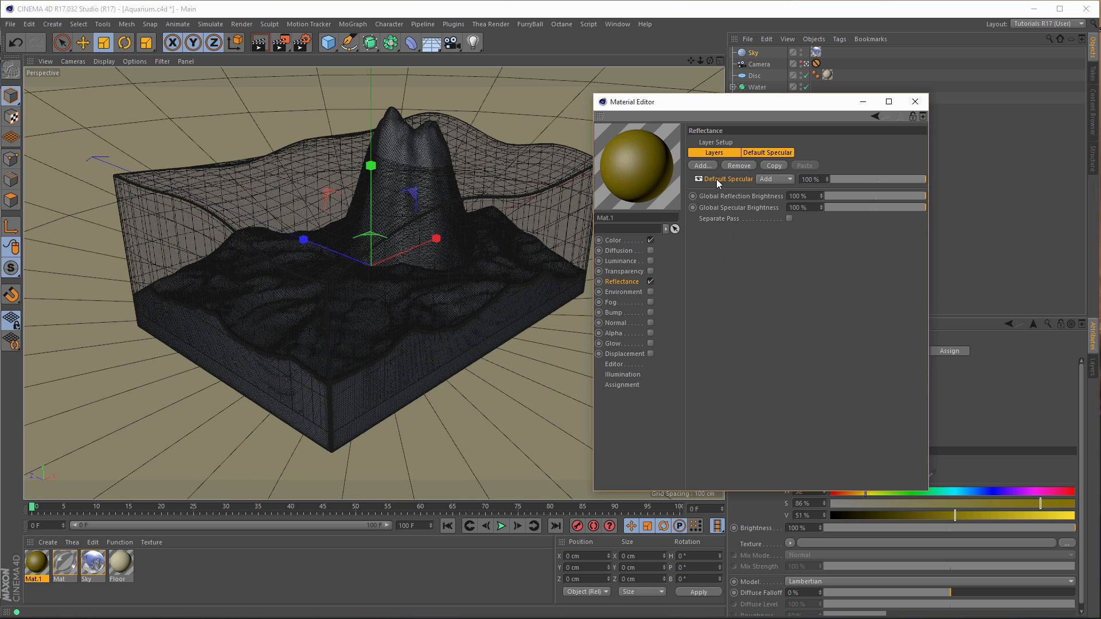
key("Delete")
left_click(705, 167)
left_click(737, 202)
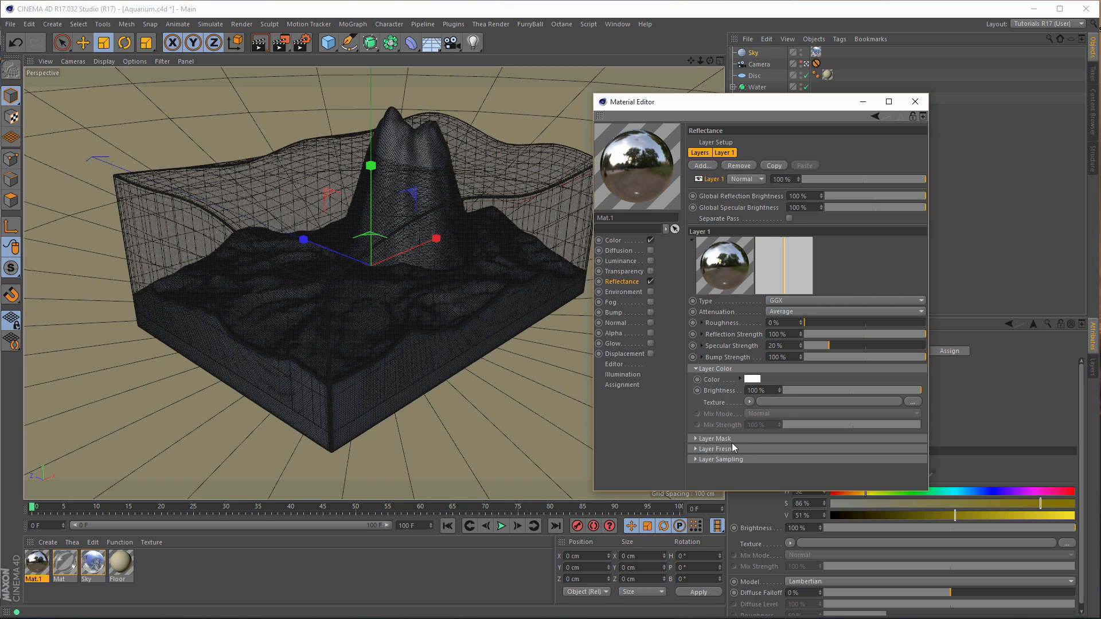
left_click(717, 450)
left_click(755, 461)
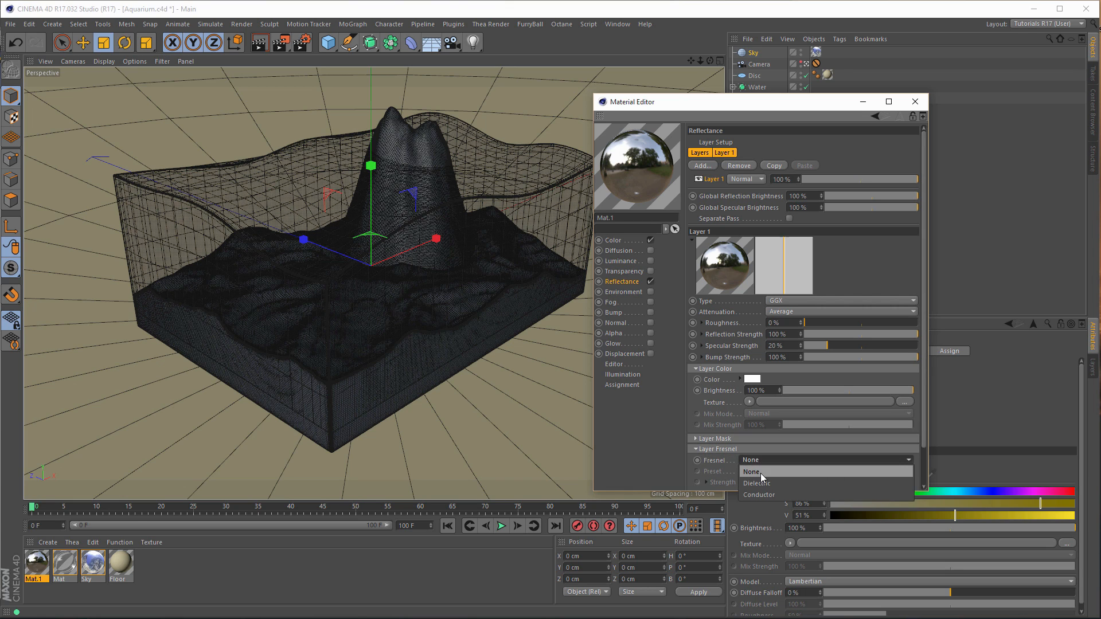
left_click(765, 484)
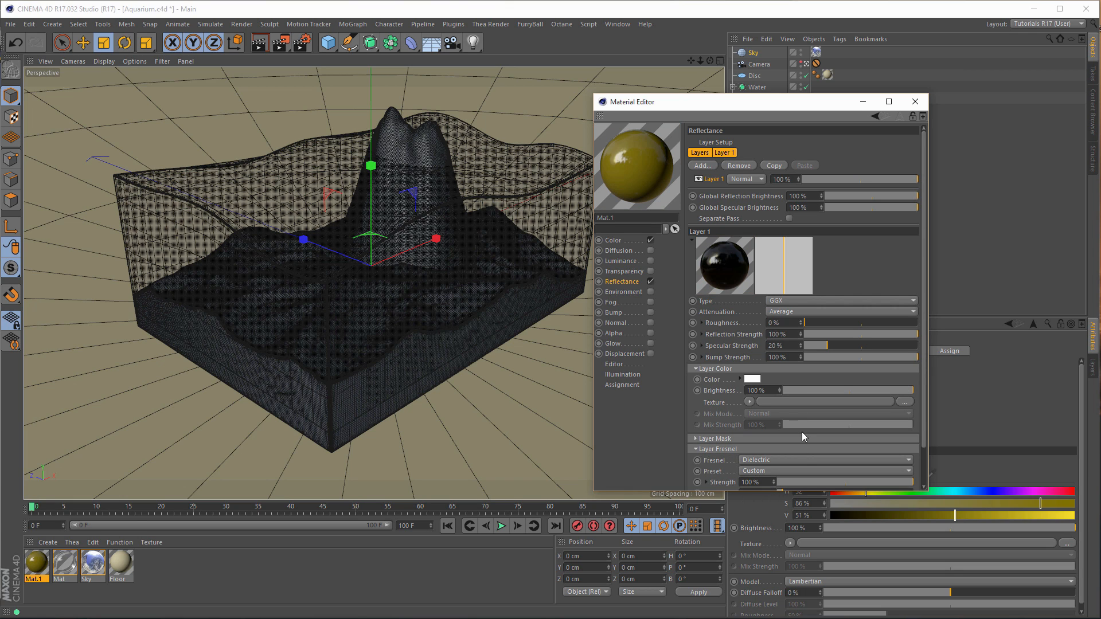
left_click_drag(815, 345, 838, 320)
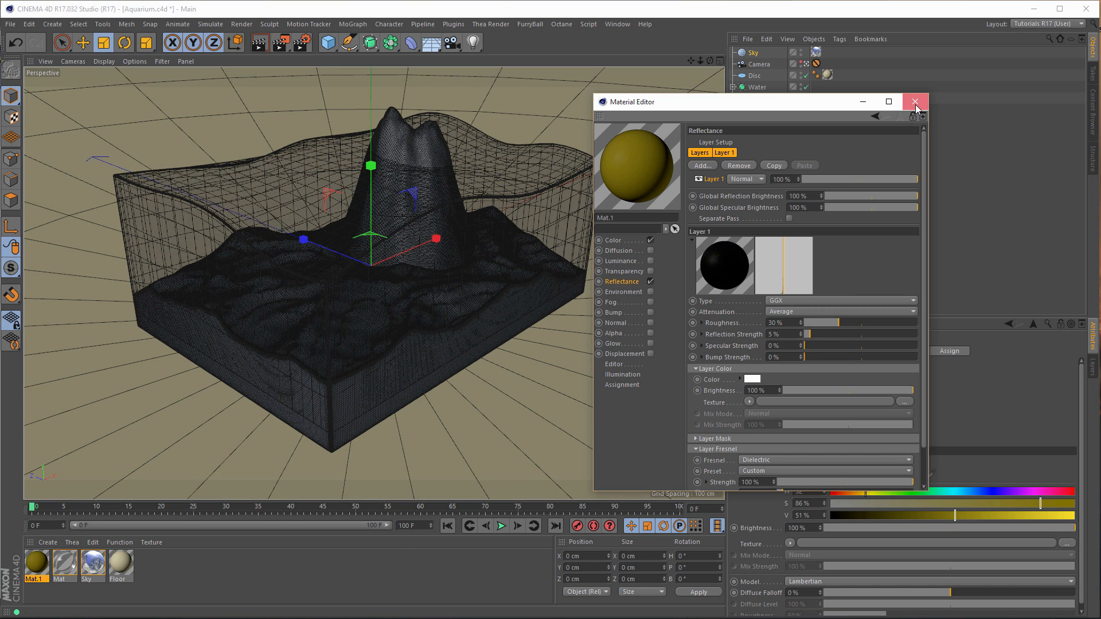
- Assign Mat.1 to the inner Ground object, and delete the trial copy of its texture tag from Hill
left_click_drag(824, 112, 512, 72)
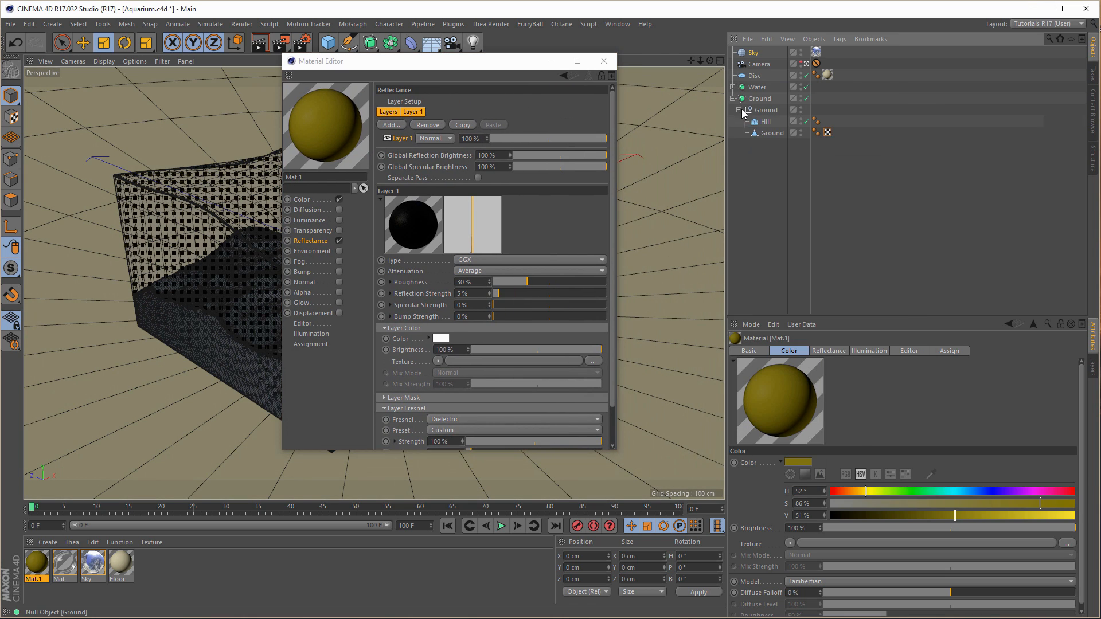
left_click_drag(37, 565, 769, 134)
left_click_drag(840, 133, 826, 122, "ctrl")
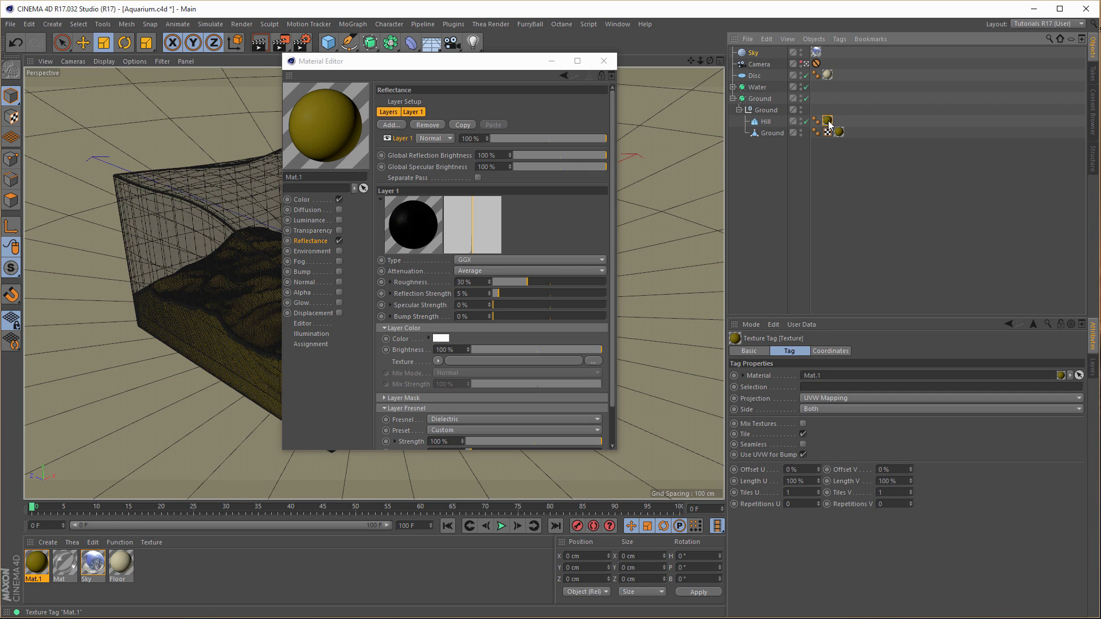
key("Delete")
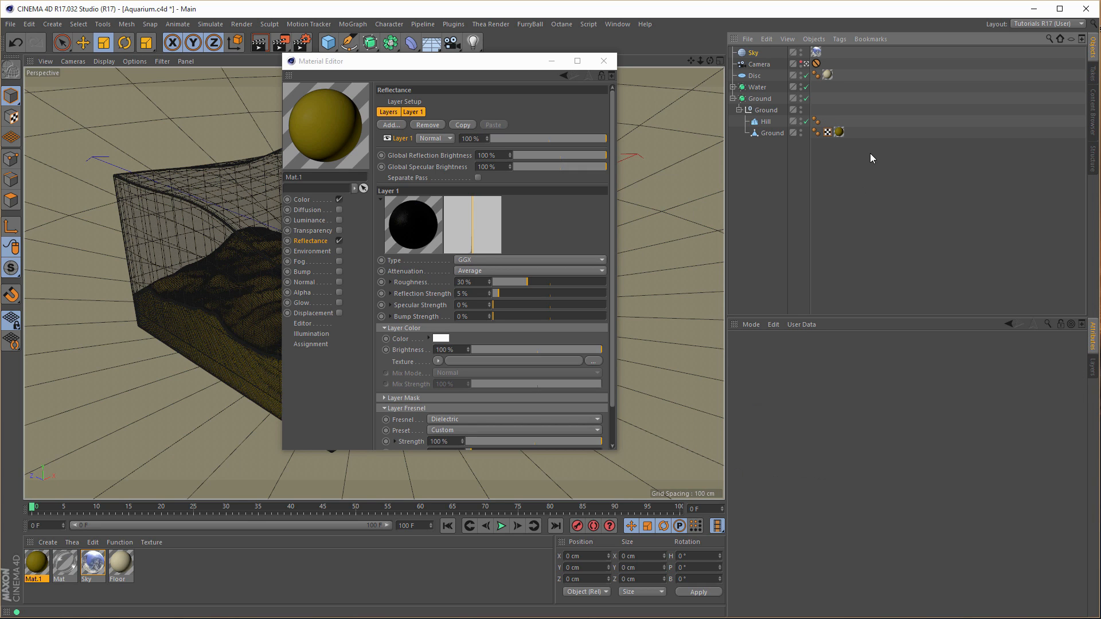
left_click(841, 133)
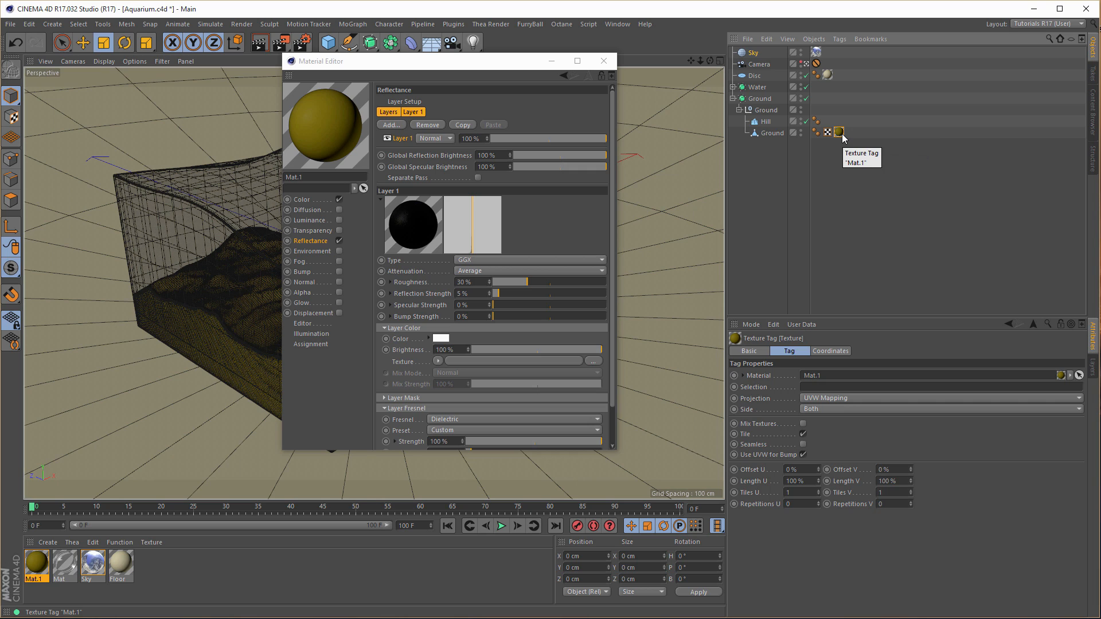
- Copy the Mat.1 texture tag from the inner Ground object to Hill
left_click_drag(842, 136, 828, 121)
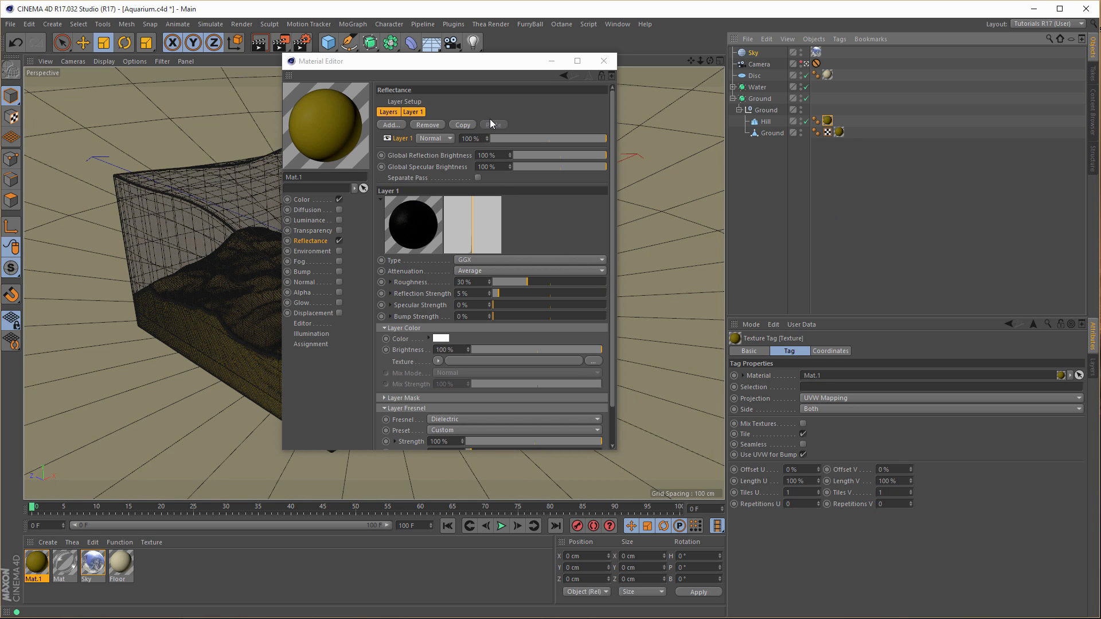
left_click_drag(491, 63, 837, 130)
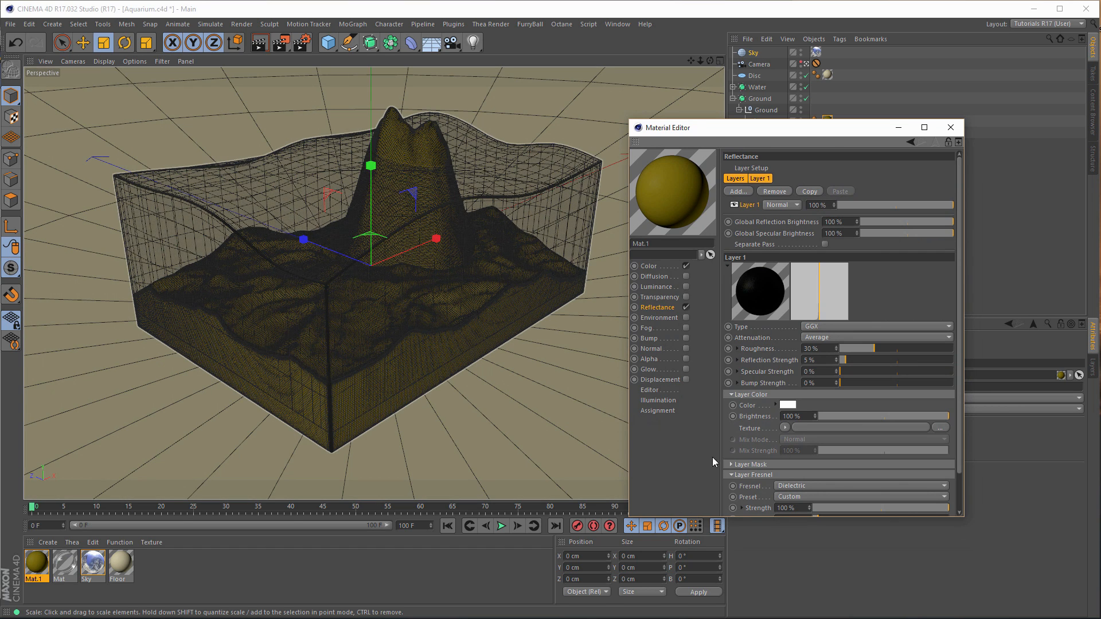
- Enable Mat.1's displacement with a Noise texture at 70% global scale and 70% delta
left_click(687, 381)
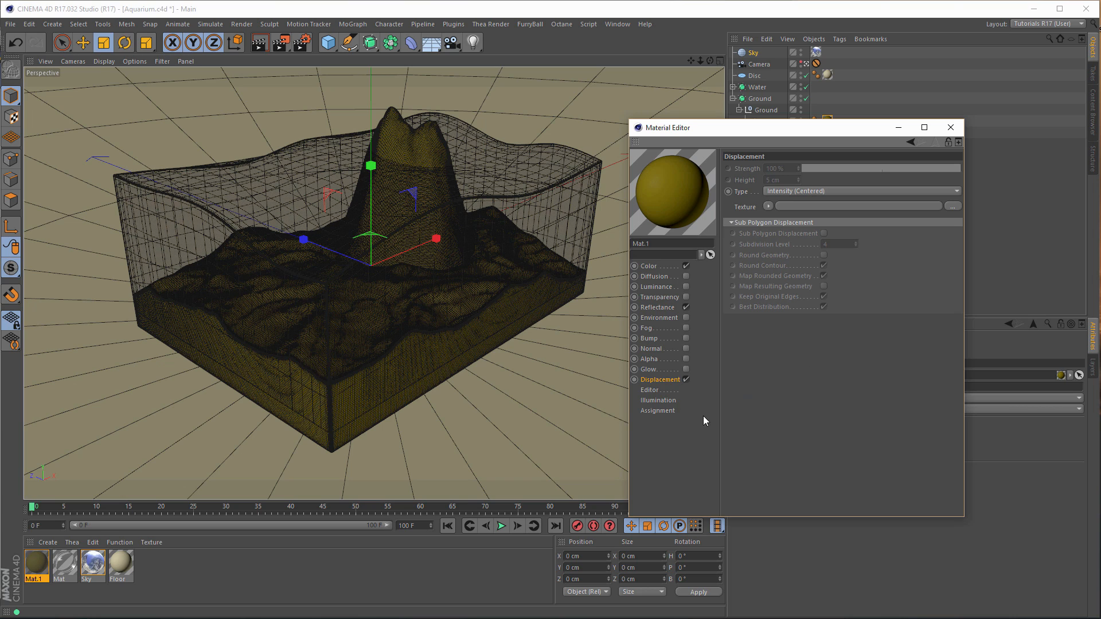
left_click(769, 206)
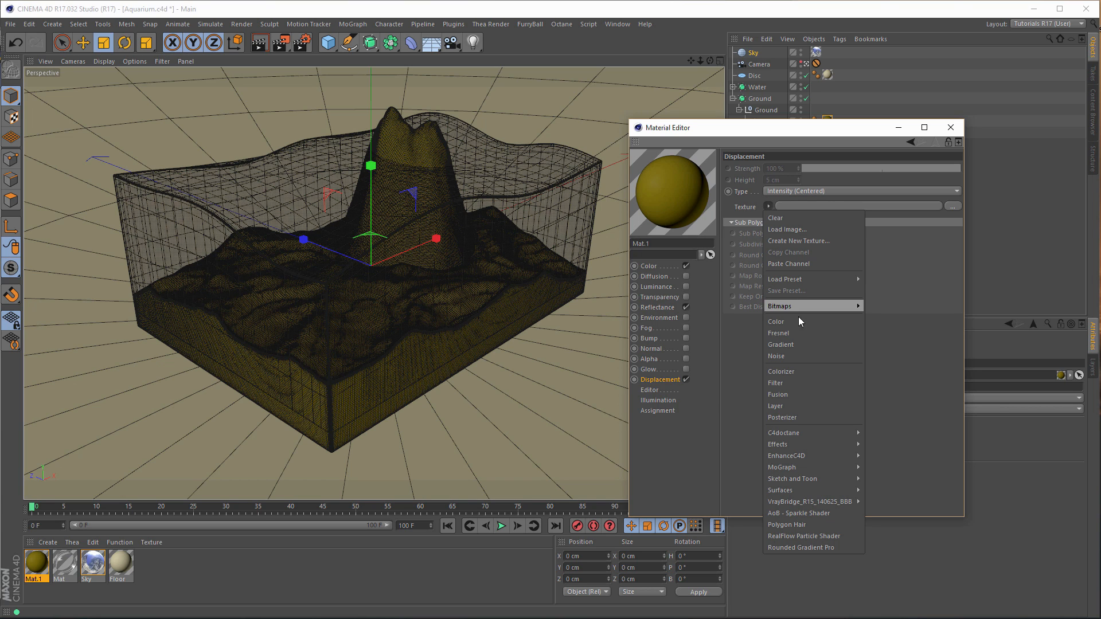
left_click(794, 356)
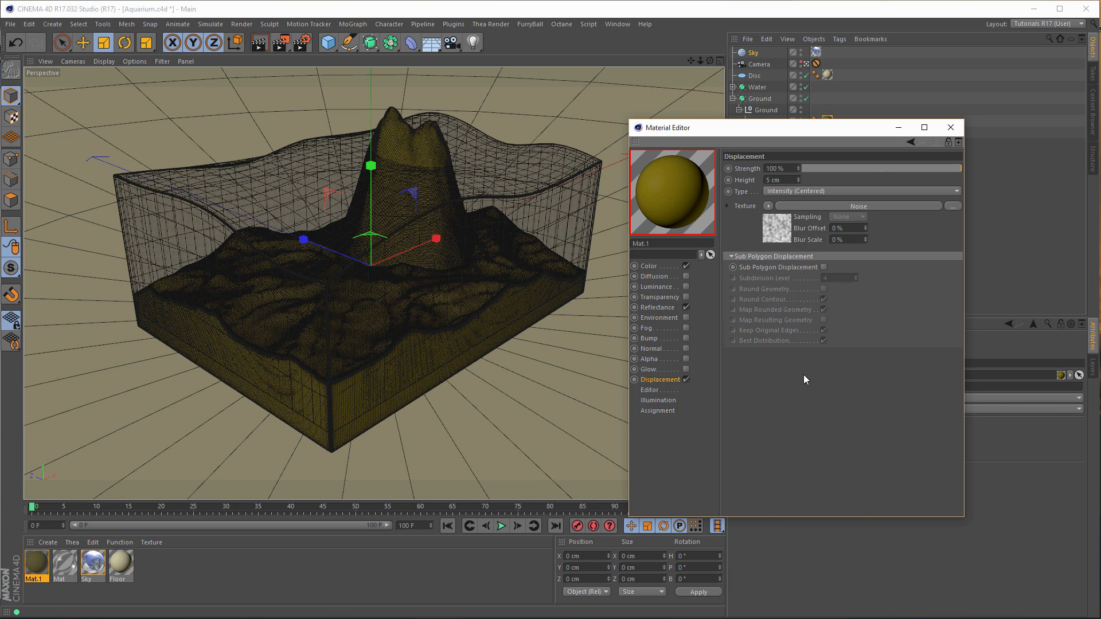
left_click(779, 234)
left_click(807, 332)
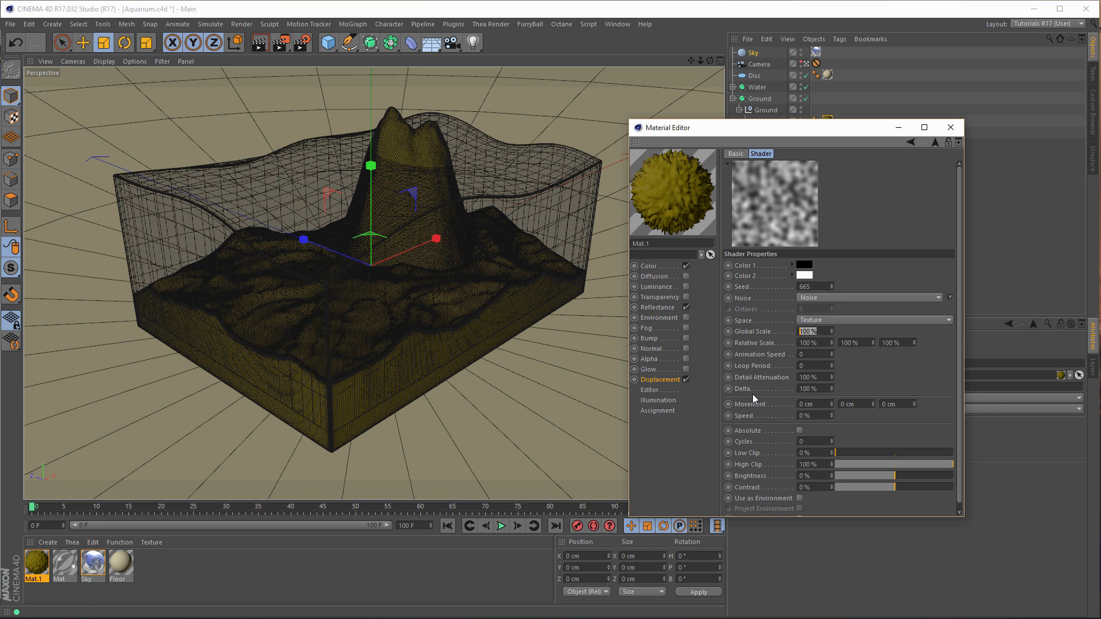
type("70")
key("Return")
left_click(816, 390)
type("70")
key("Return")
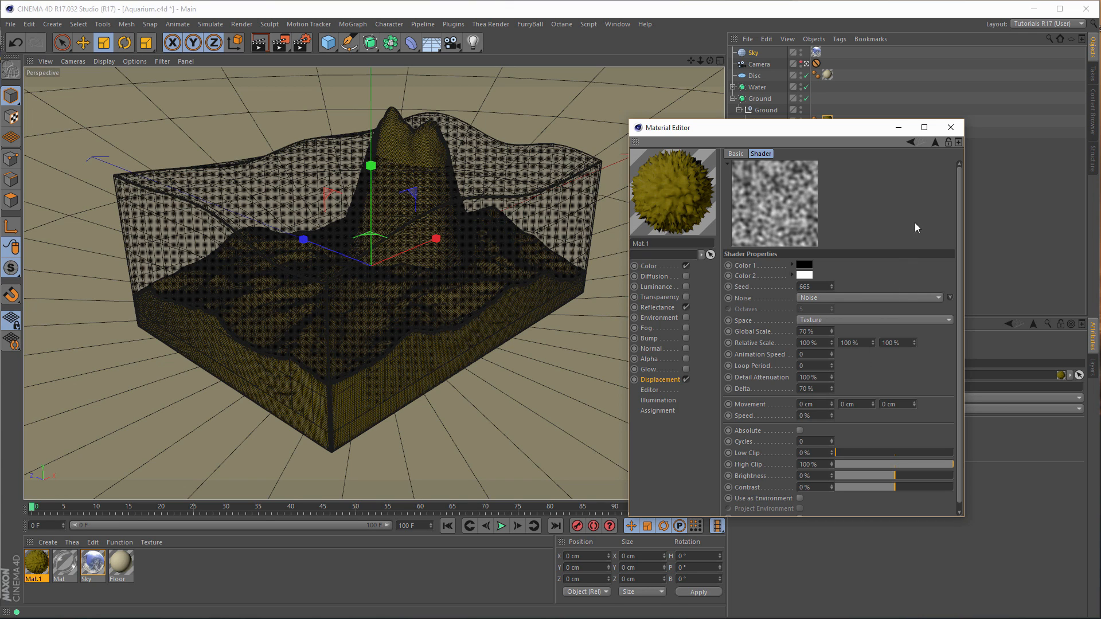
left_click(935, 142)
- Enable sub-polygon displacement at subdivision level 2 with Round Geometry, and set the displacement height to 3 cm
left_click(823, 267)
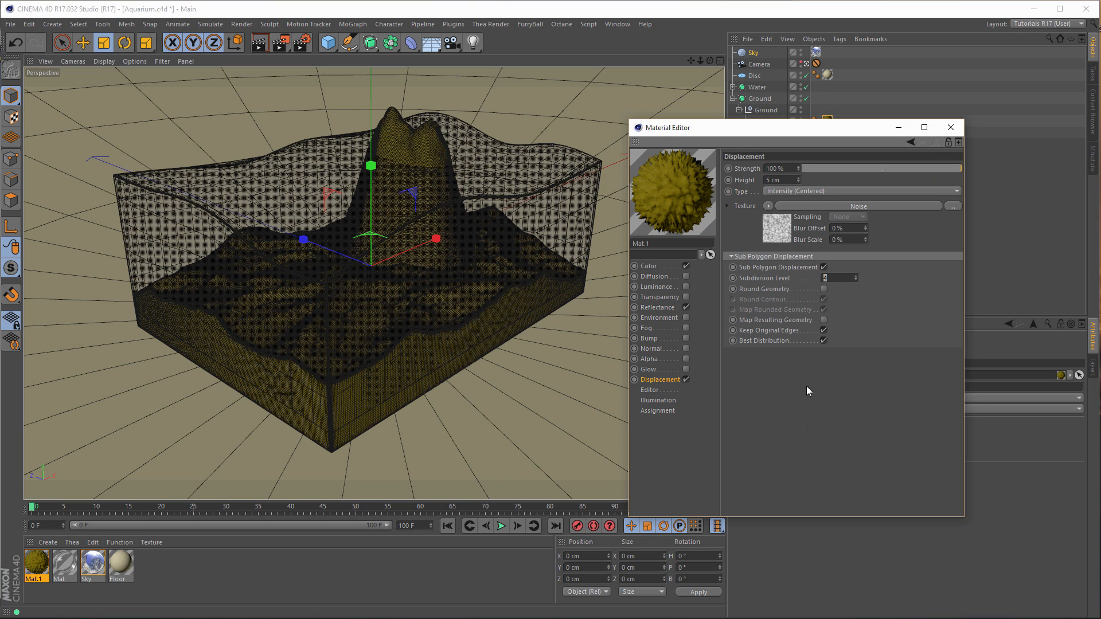
type("2")
key("Return")
left_click(823, 289)
double_click(780, 181)
type("3")
key("Return")
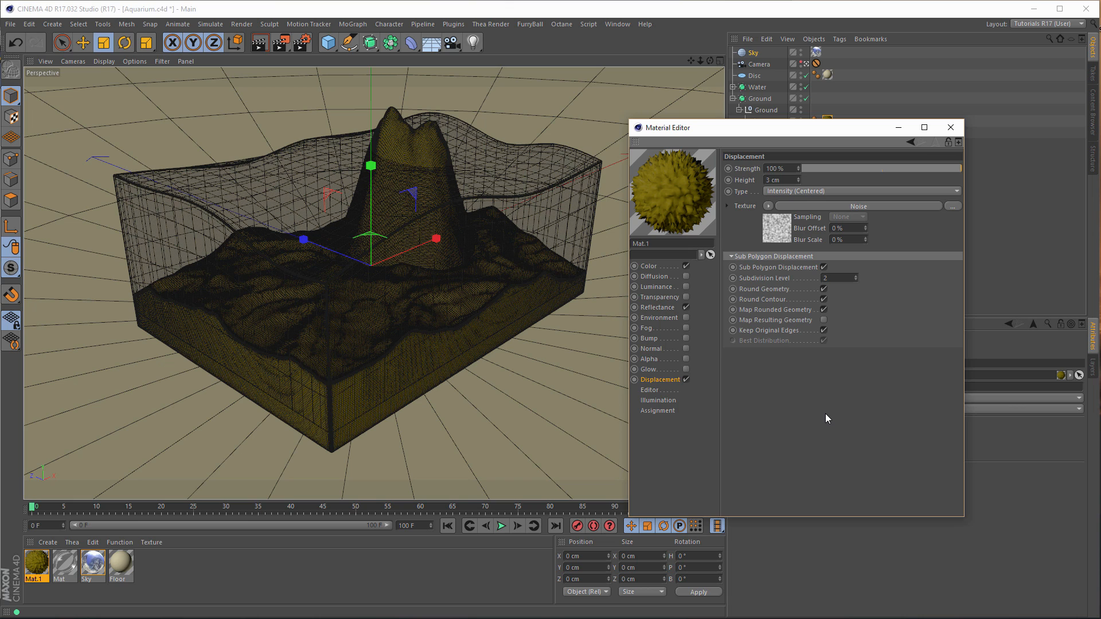
- Set the projection of both Mat.1 texture tags, on Hill and the inner Ground, to Cubic
left_click_drag(838, 132, 626, 155)
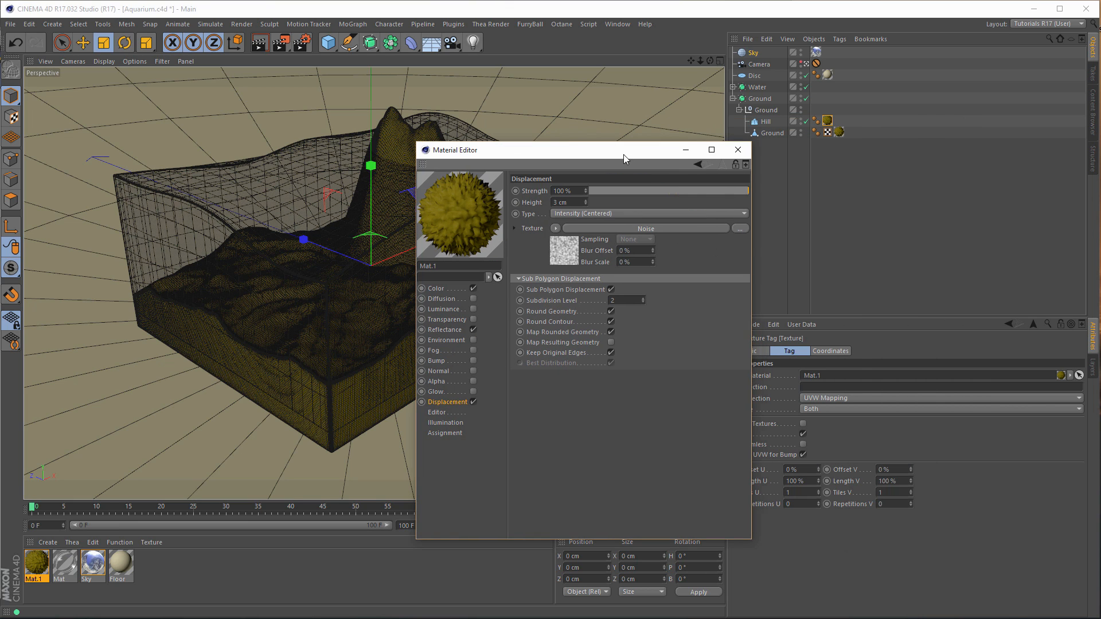
left_click(839, 132, "ctrl")
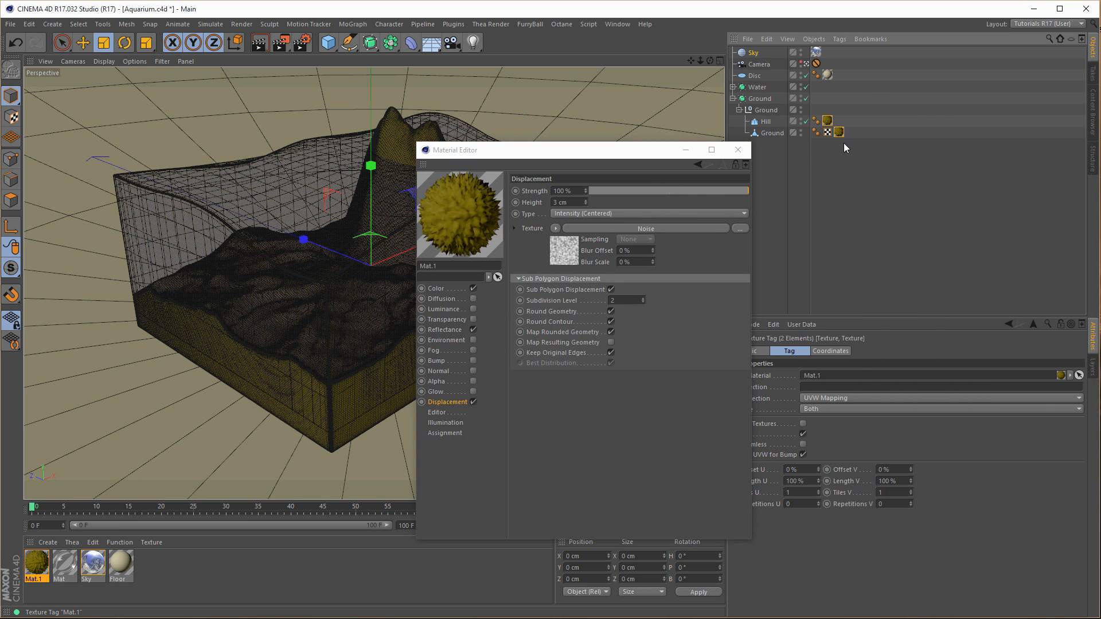
left_click(835, 400)
left_click(852, 447)
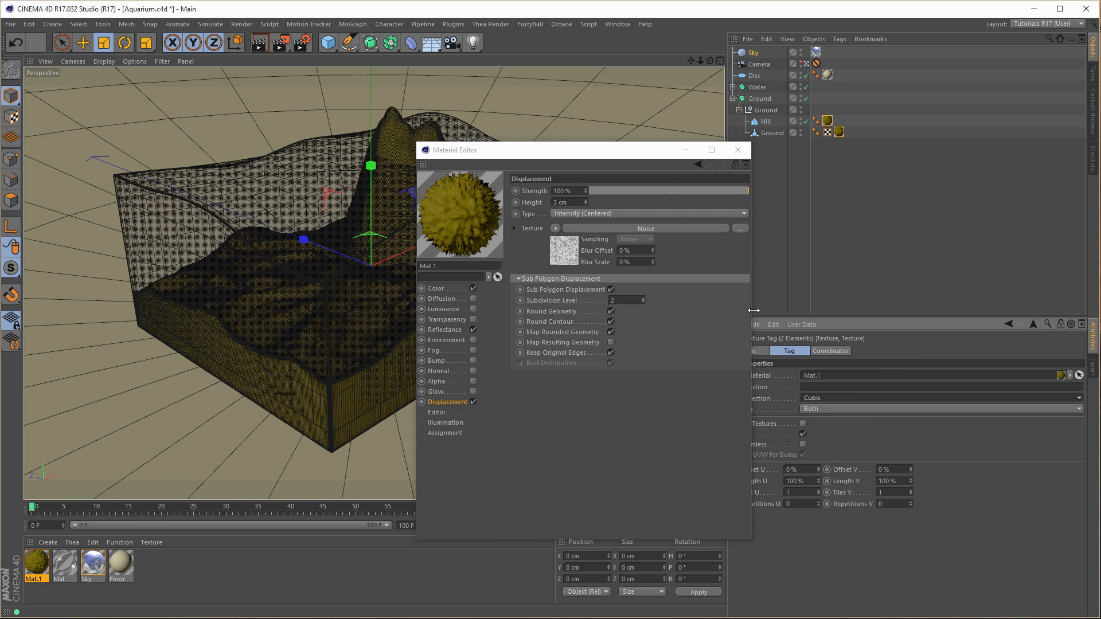
left_click_drag(630, 162, 820, 154)
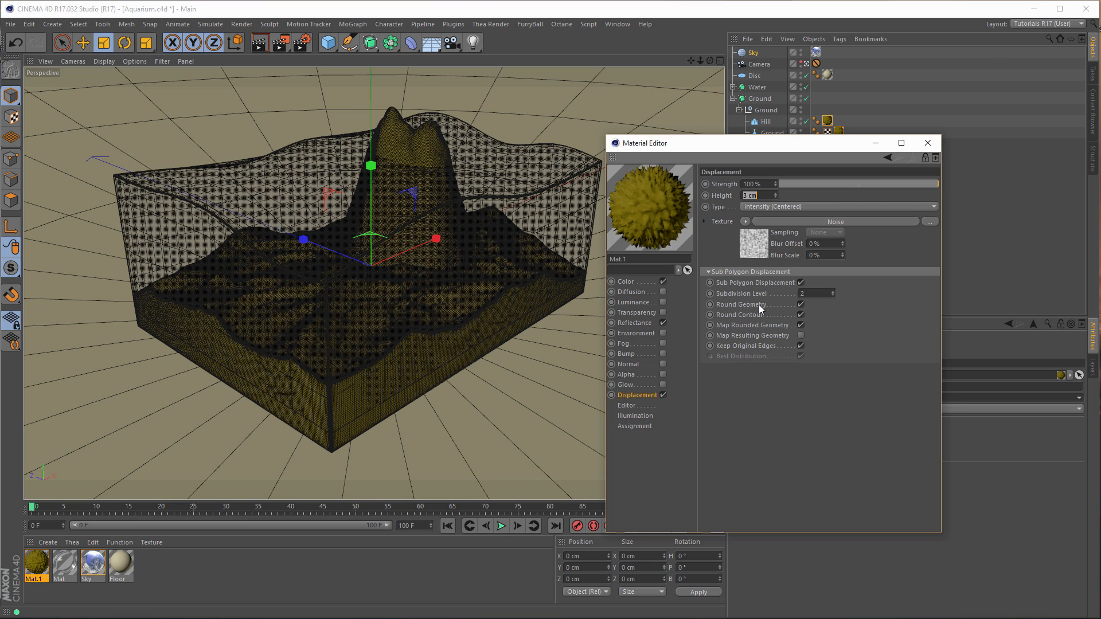
- Run a test render of the displaced ground in the Picture Viewer and stop it before completion
key("shift+r")
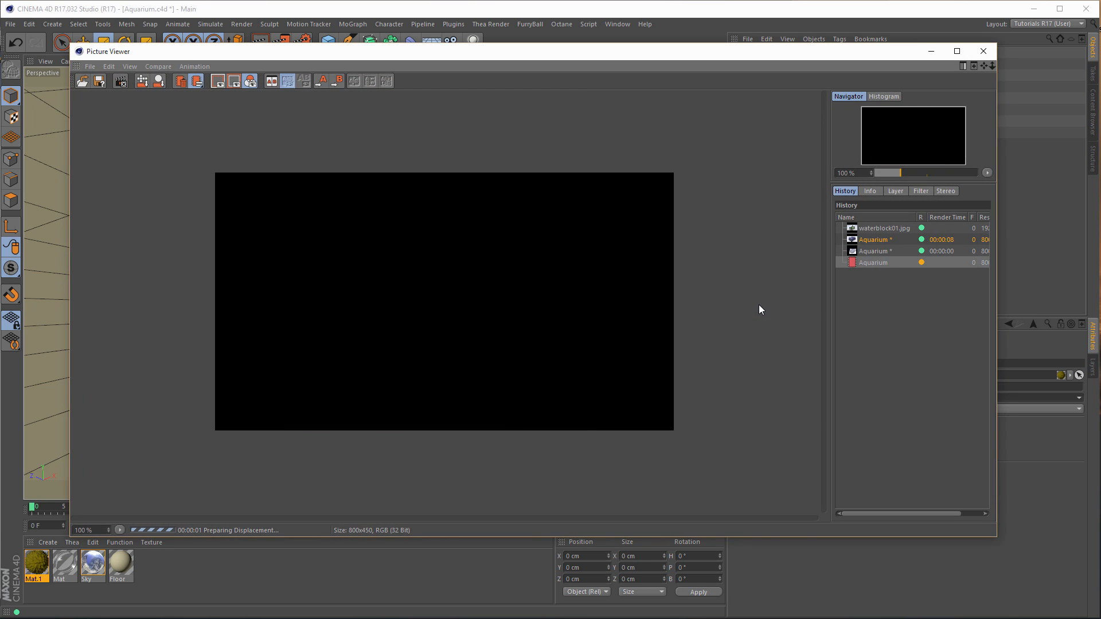
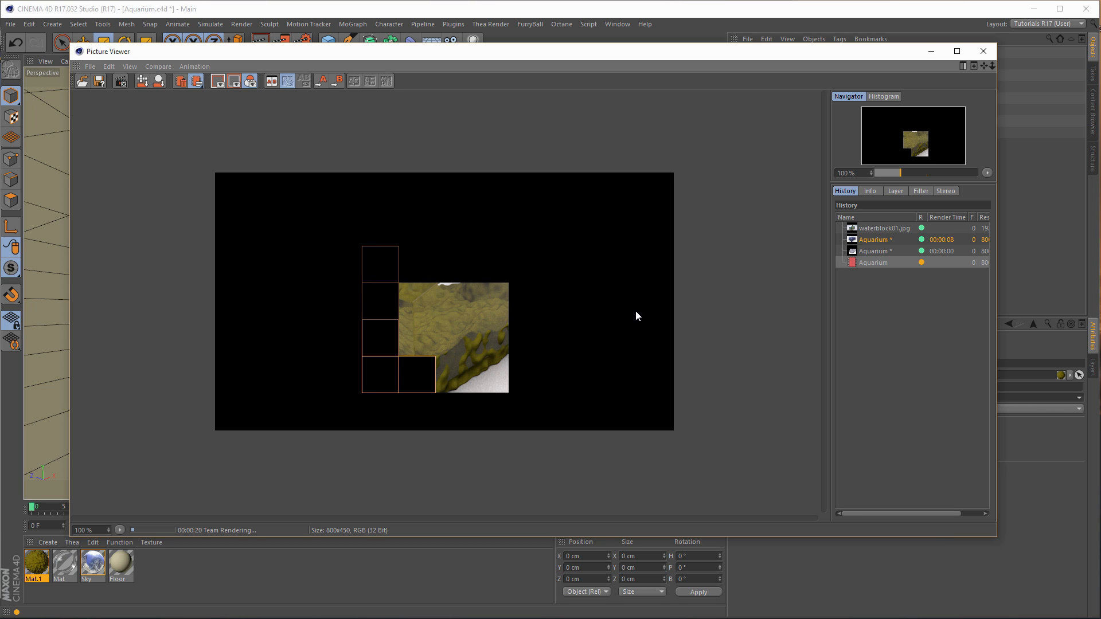
left_click(984, 51)
left_click(582, 360)
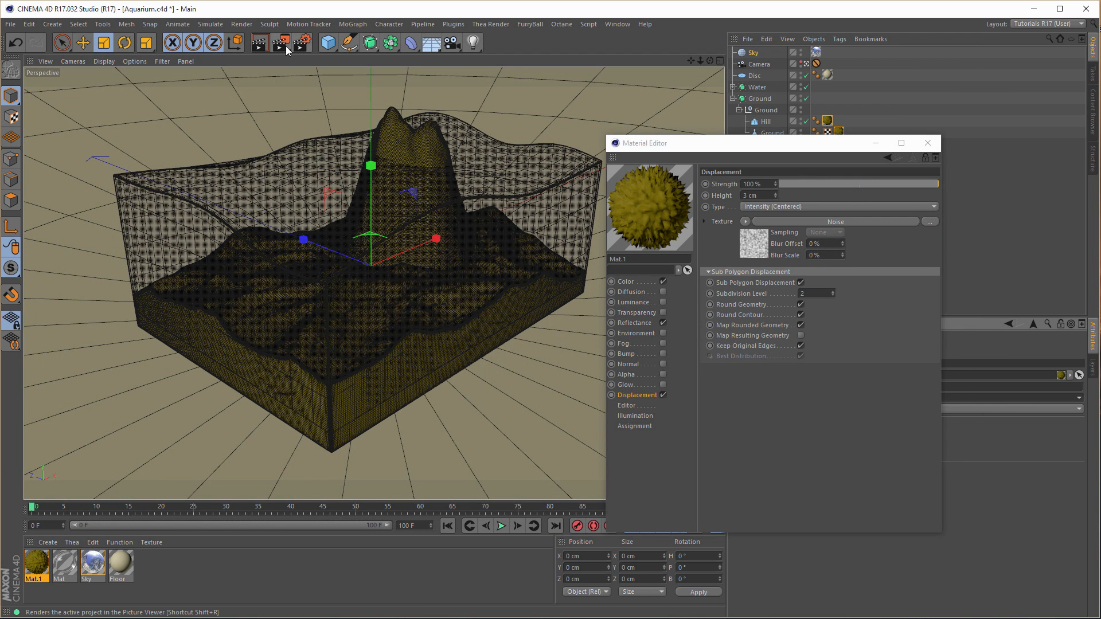
- Start an Interactive Render Region and fit it around the front lower corner of the ground block
left_click_drag(286, 45, 344, 305)
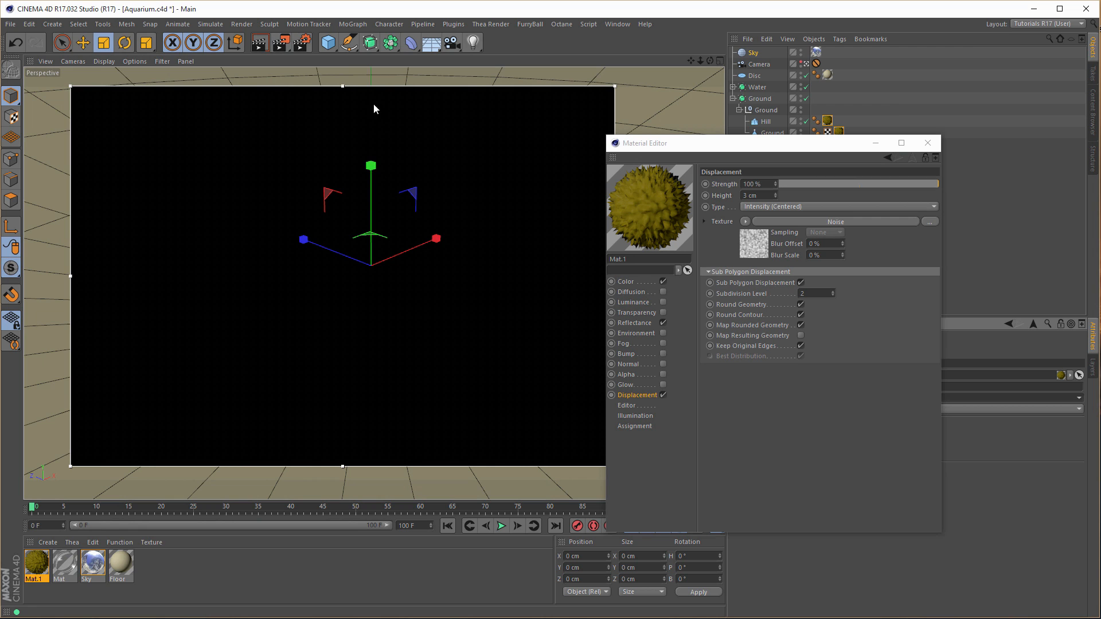
left_click_drag(343, 86, 356, 289)
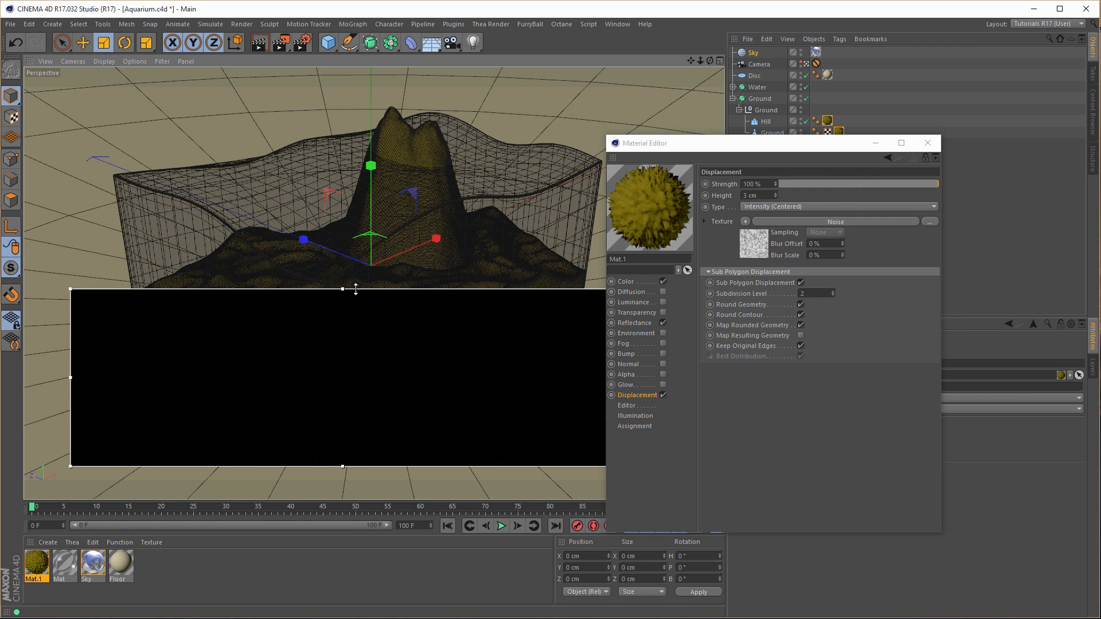
left_click_drag(76, 378, 461, 364)
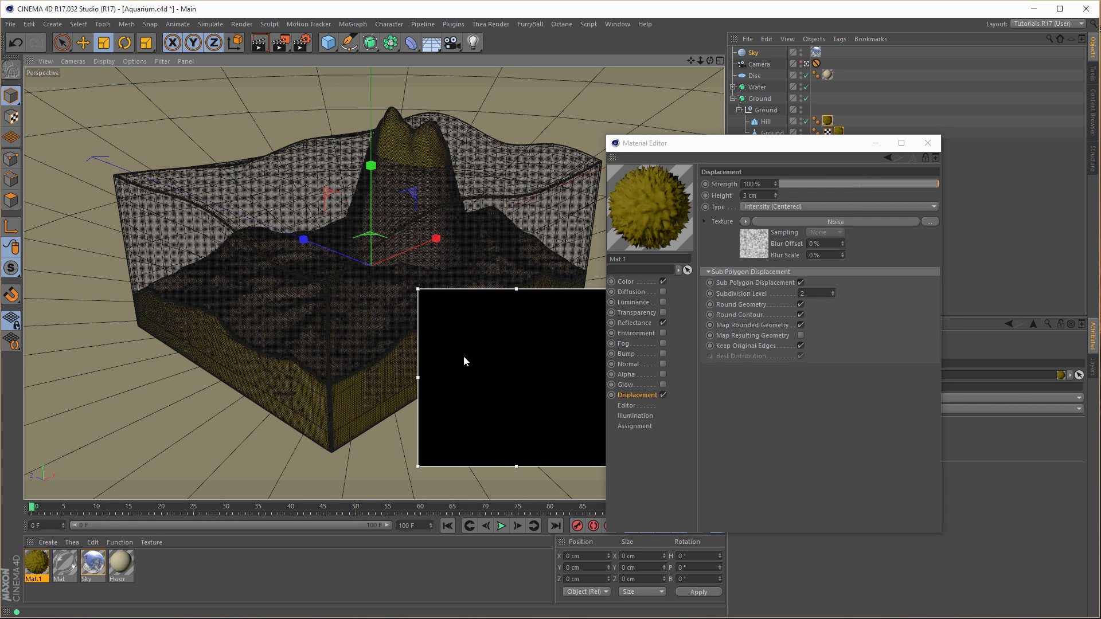
left_click_drag(474, 295, 316, 303)
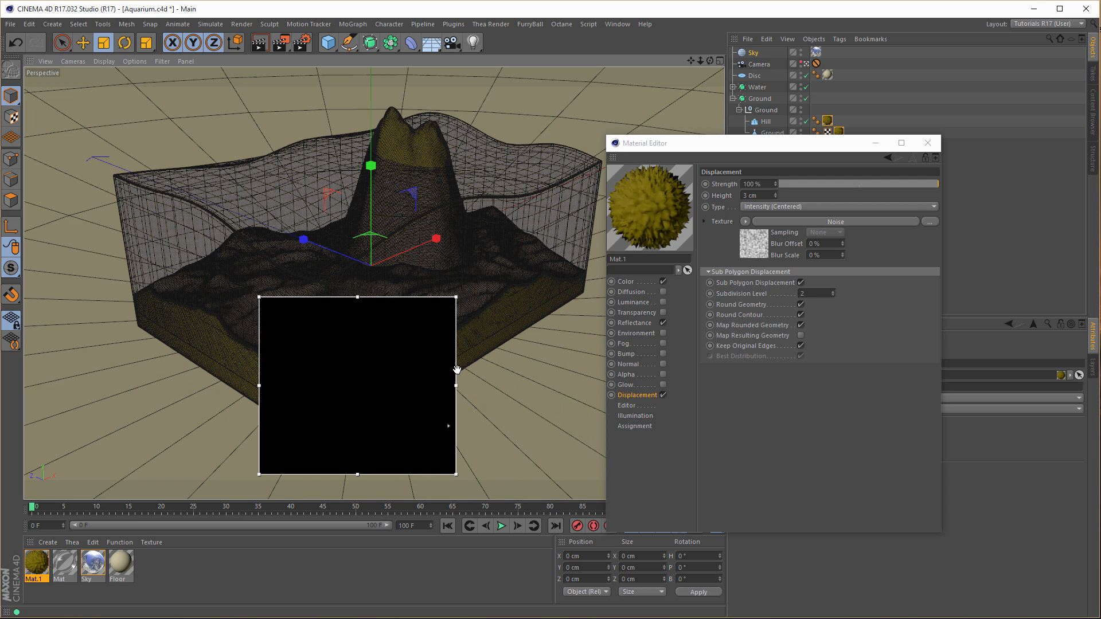
left_click_drag(456, 386, 485, 386)
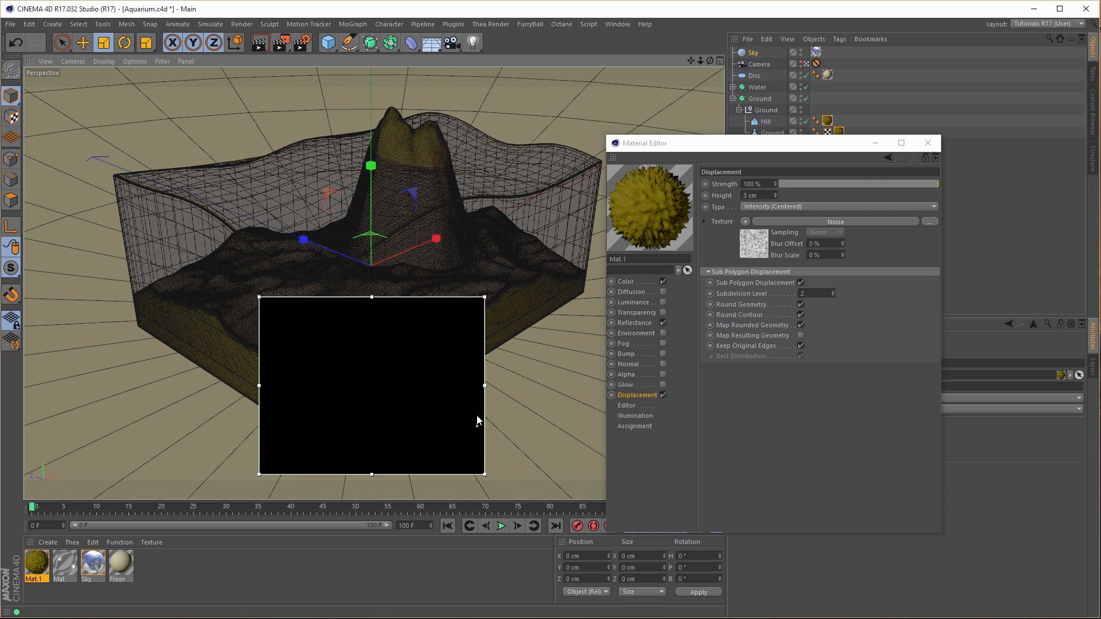
left_click(739, 430)
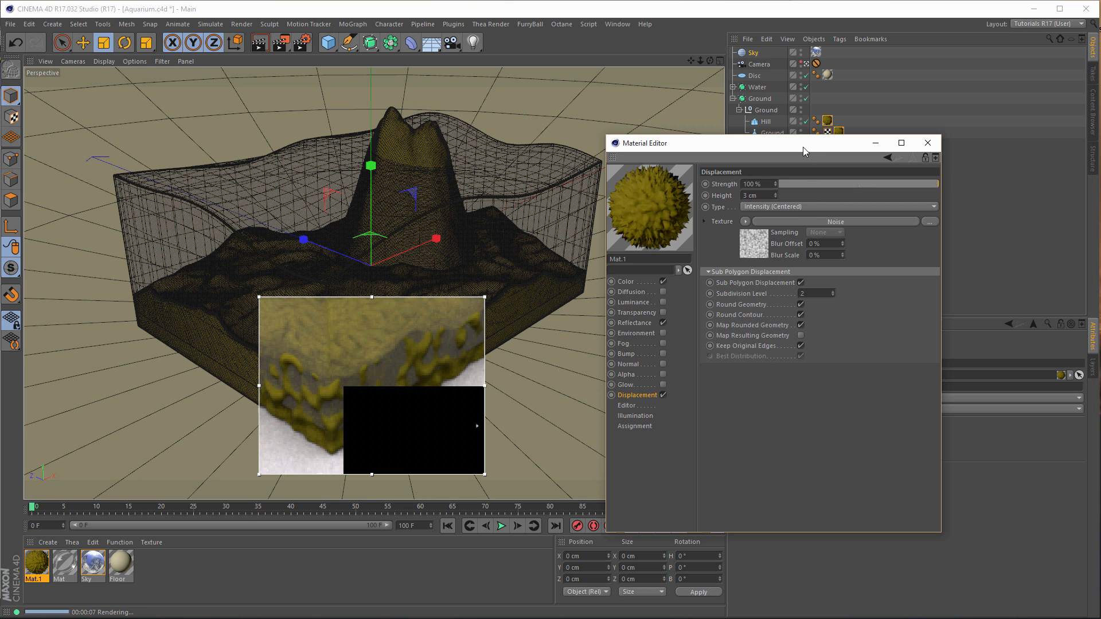
- Disable the outer Ground generator and set Mat.1's displacement type to Intensity
left_click_drag(813, 157, 828, 195)
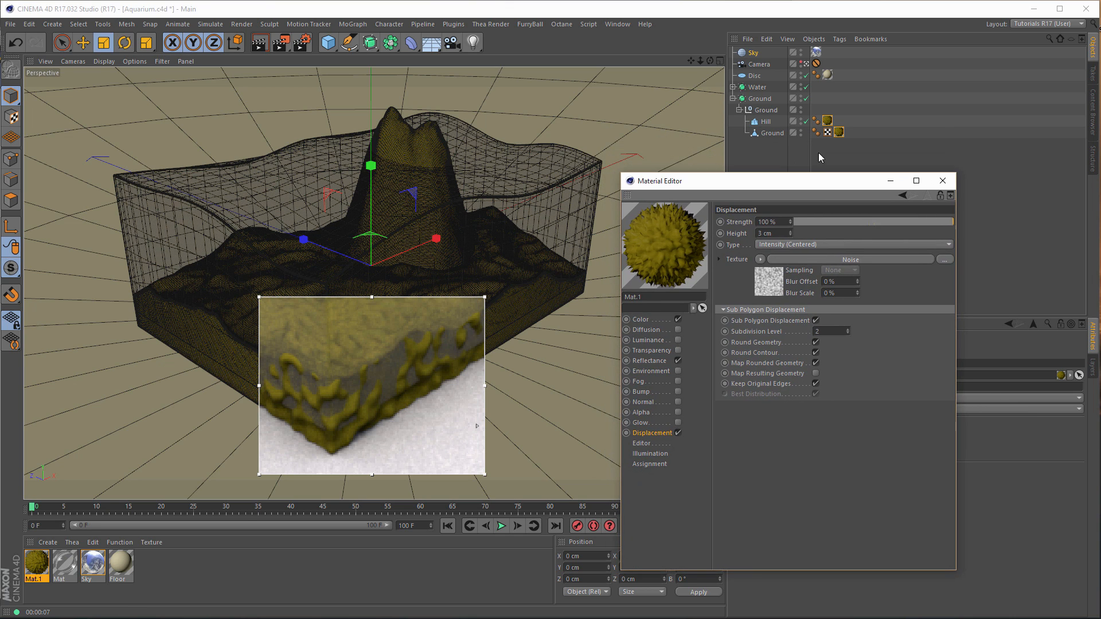
left_click(806, 98)
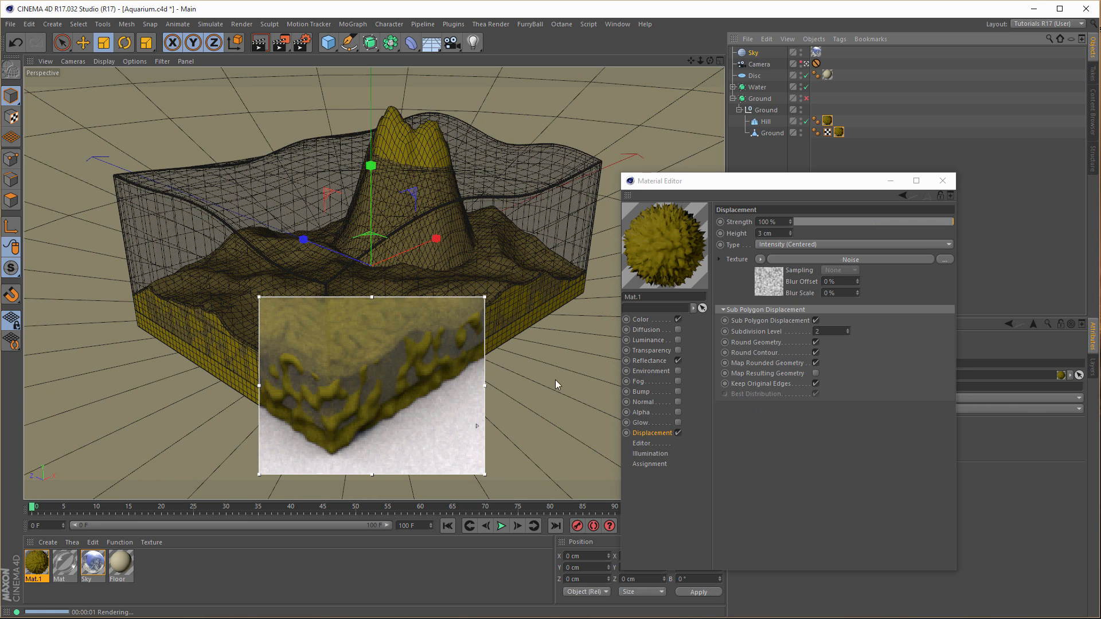
left_click(825, 244)
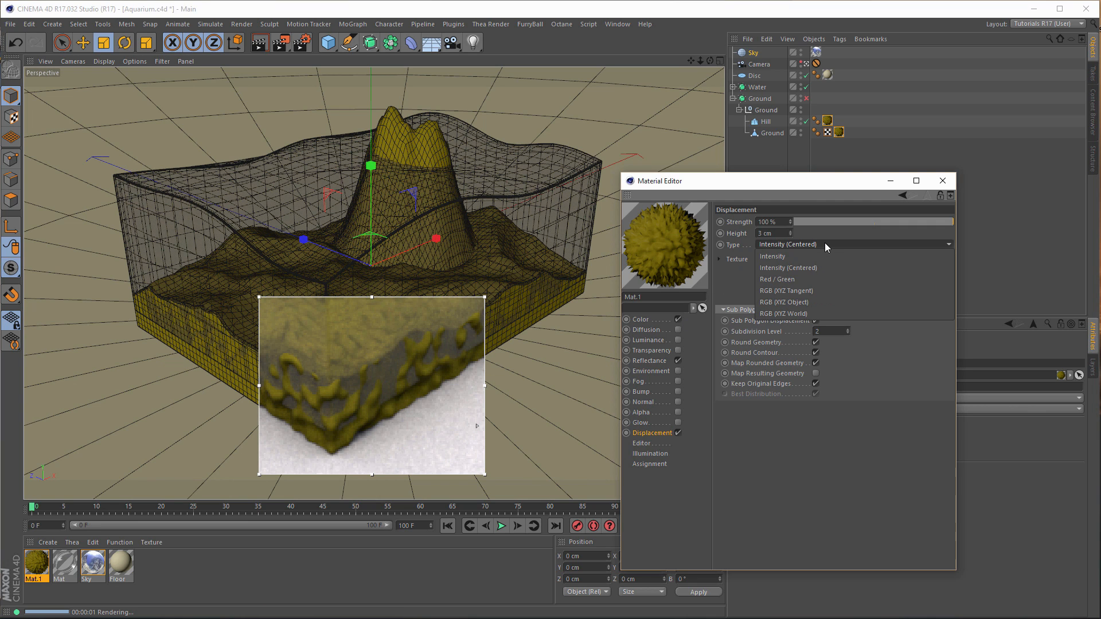
left_click(782, 258)
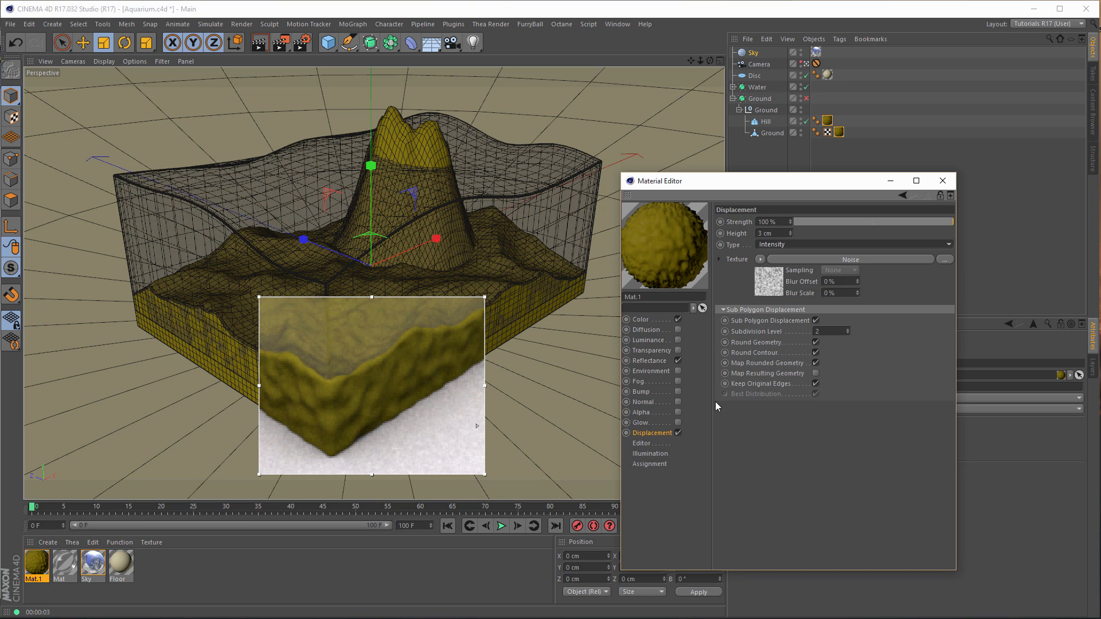
- Enable Mat.1's bump channel with a Noise texture of the Voronoi 3 type
left_click(679, 391)
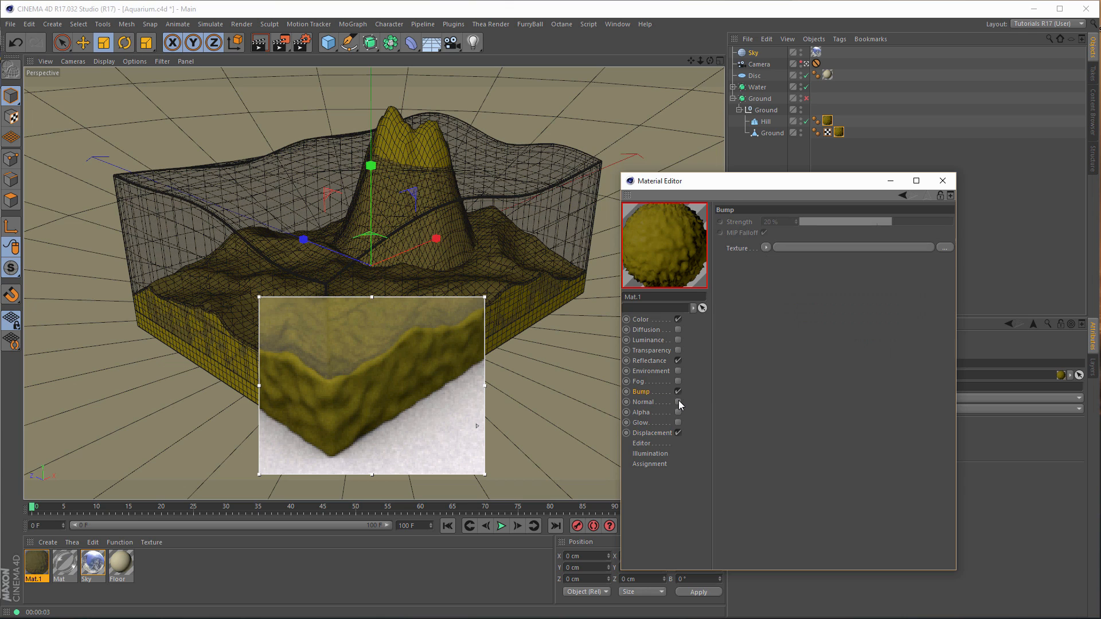
left_click(766, 248)
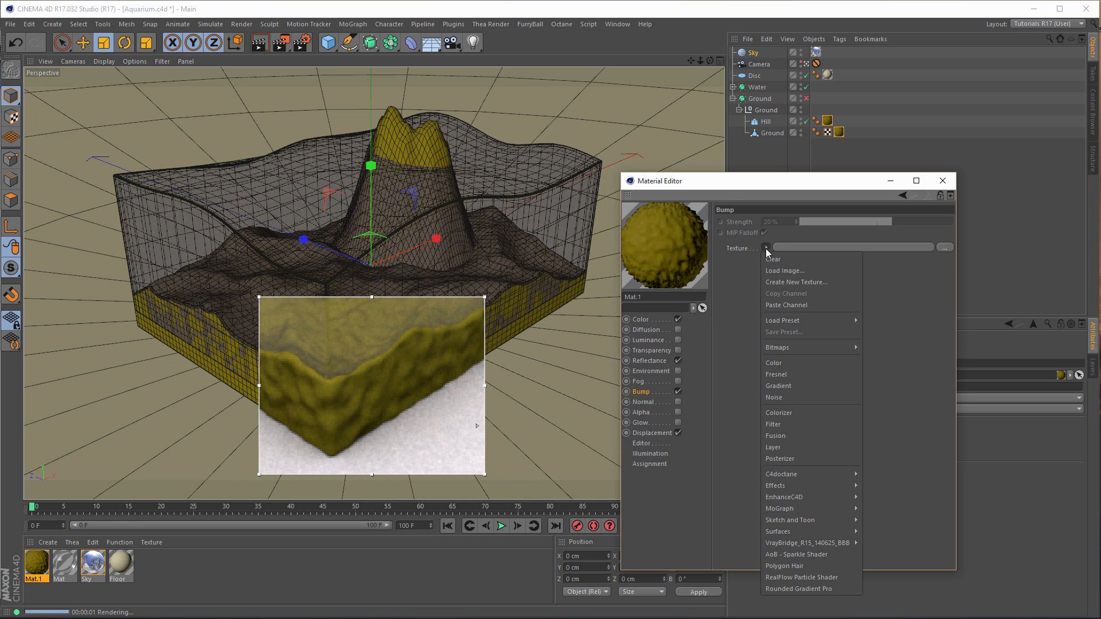
left_click(795, 391)
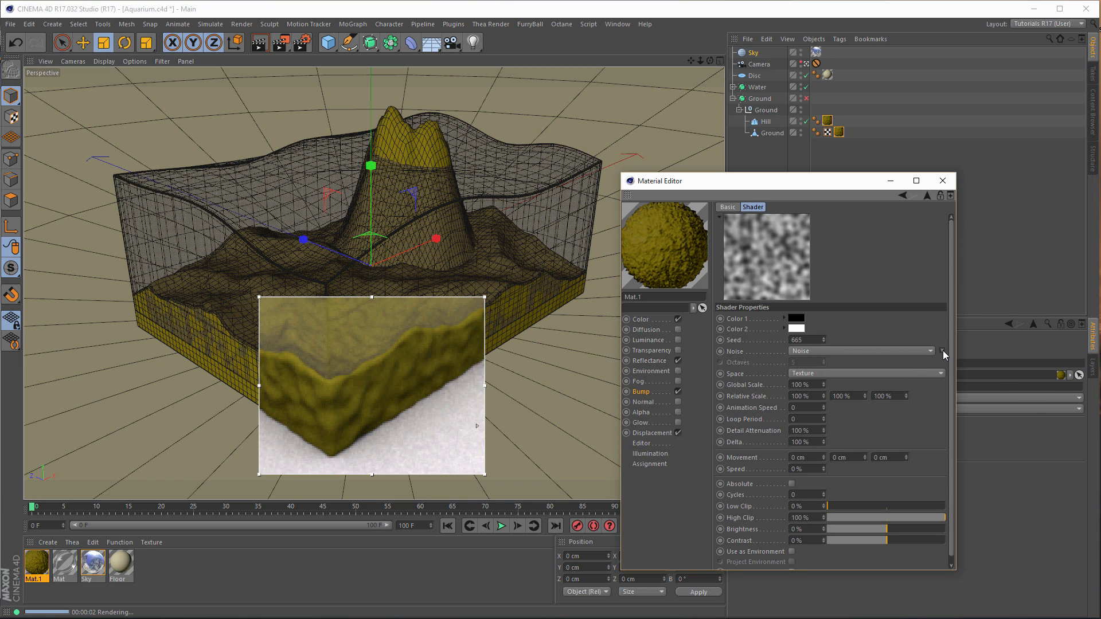
left_click(942, 350)
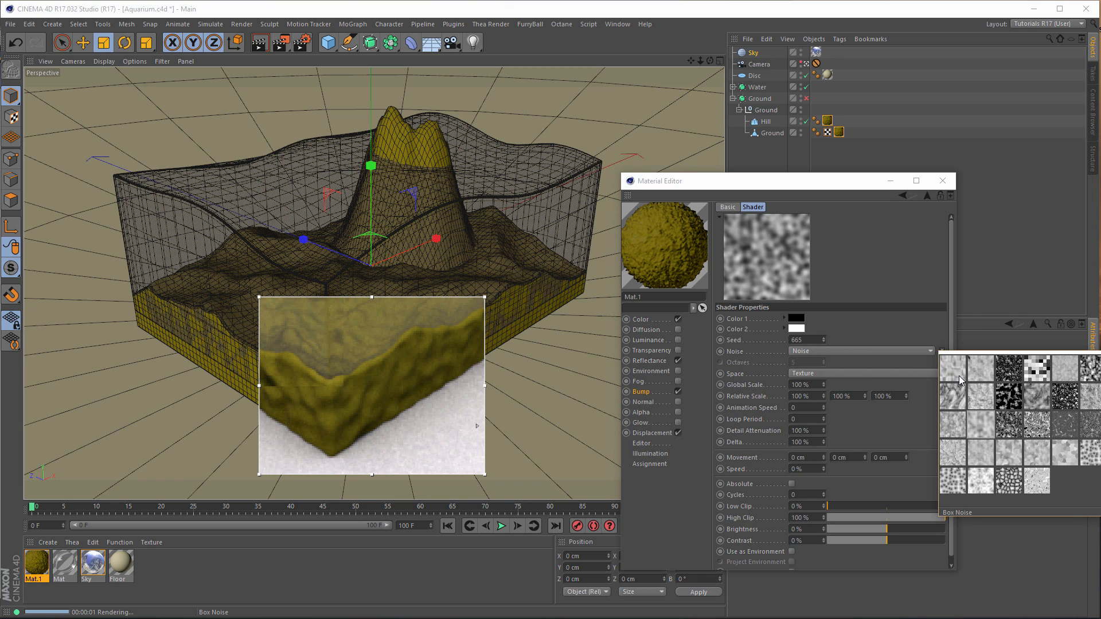
left_click(1009, 482)
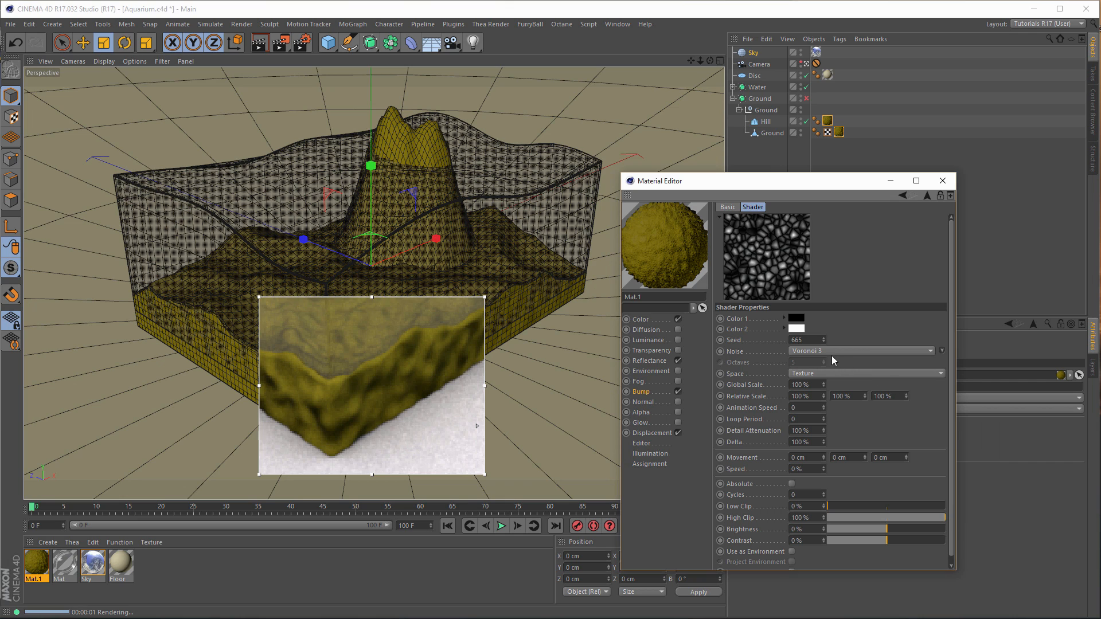
- Set the bump noise's global scale and delta to 10% and return to the bump settings
left_click(804, 385)
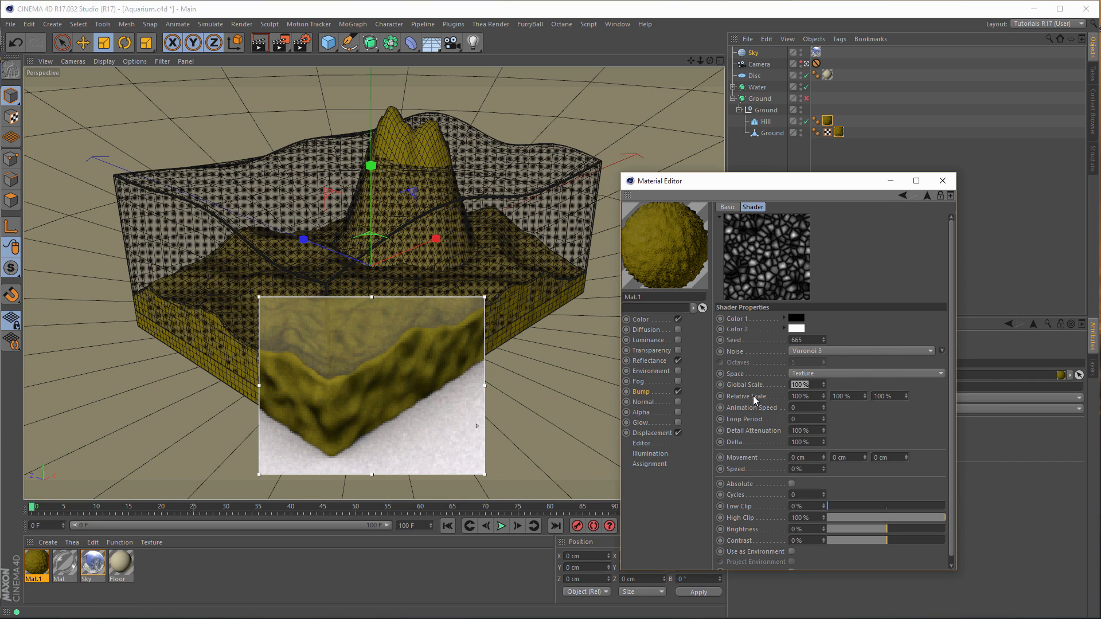
type("10")
key("Return")
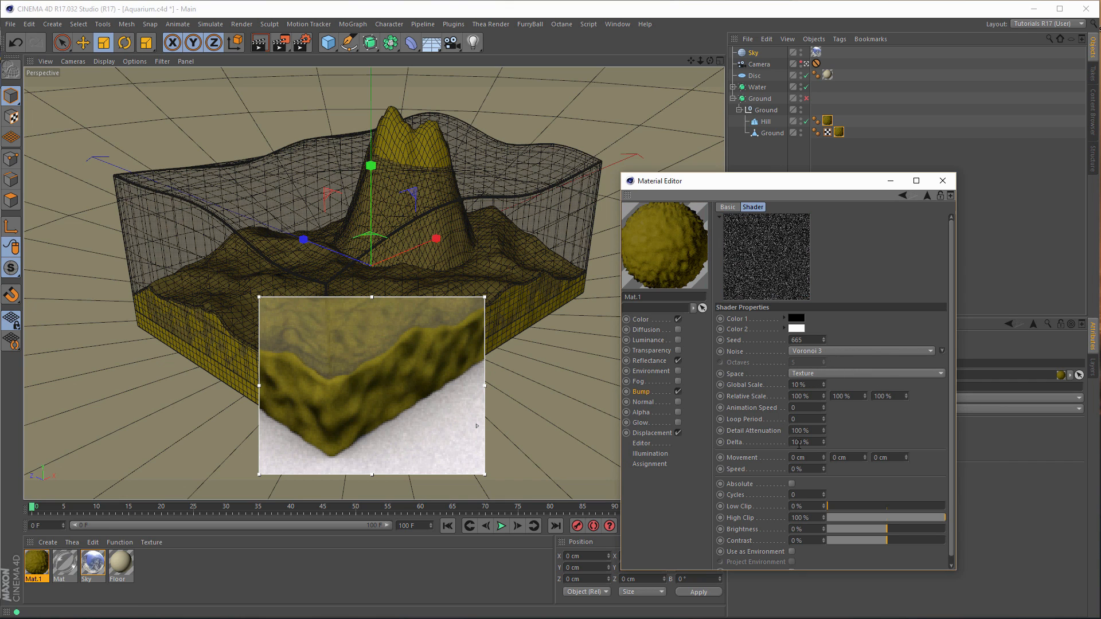
left_click_drag(810, 444, 772, 457)
type("10")
key("Return")
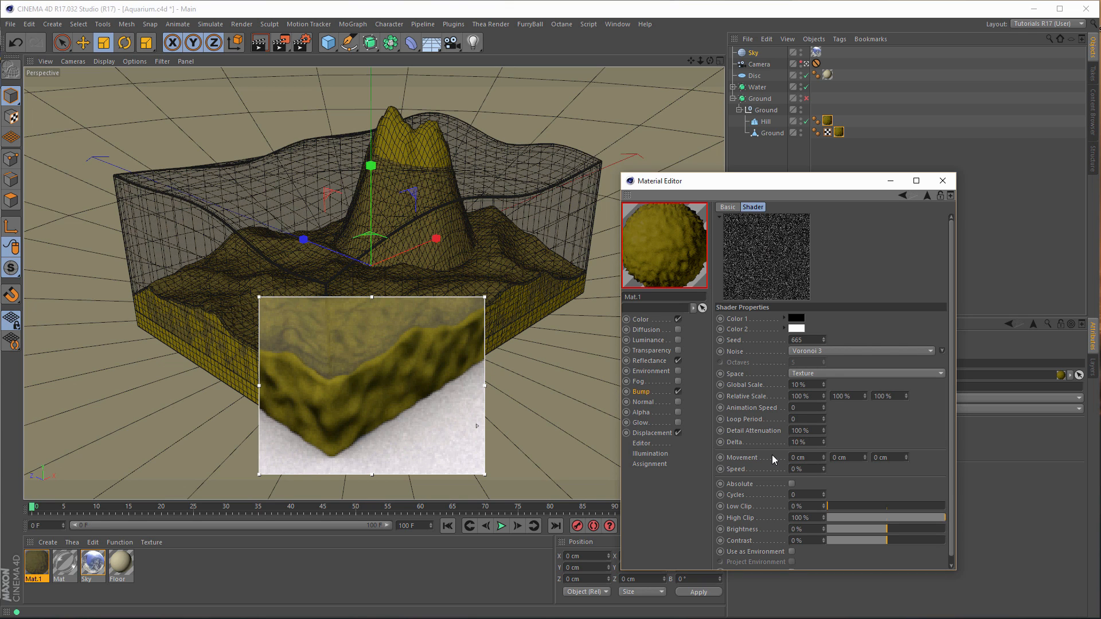
left_click(928, 196)
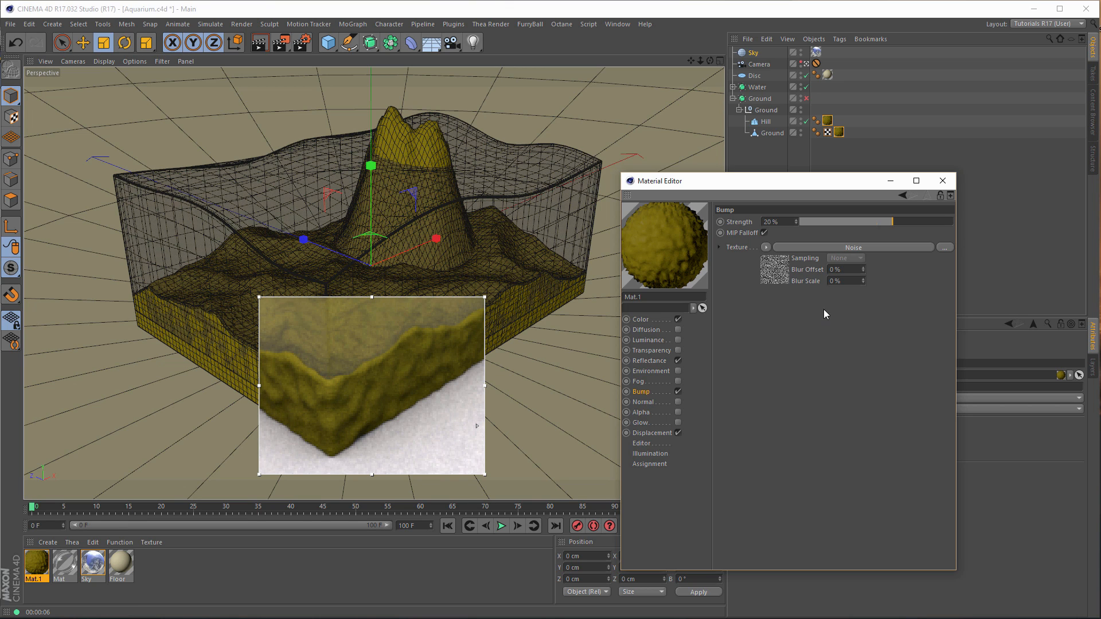
- Set Mat.1's color to a darker, less saturated brown of H 46°, S 74%, V 48% and close its editor
left_click(654, 319)
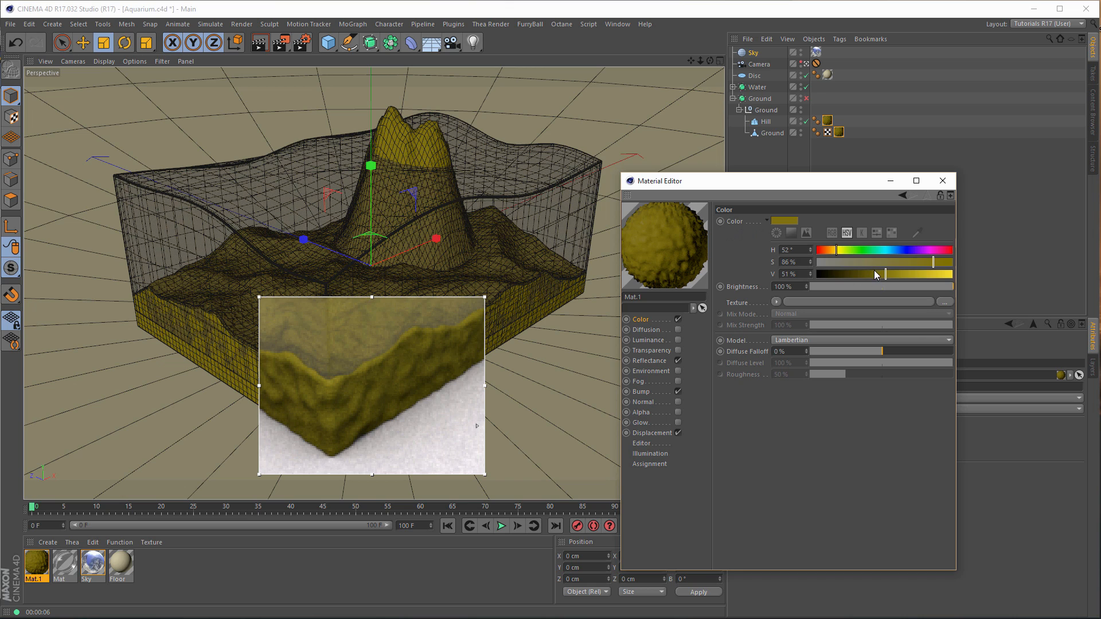
left_click(835, 253)
left_click_drag(919, 261, 903, 261)
left_click(918, 262)
left_click_drag(886, 274, 882, 275)
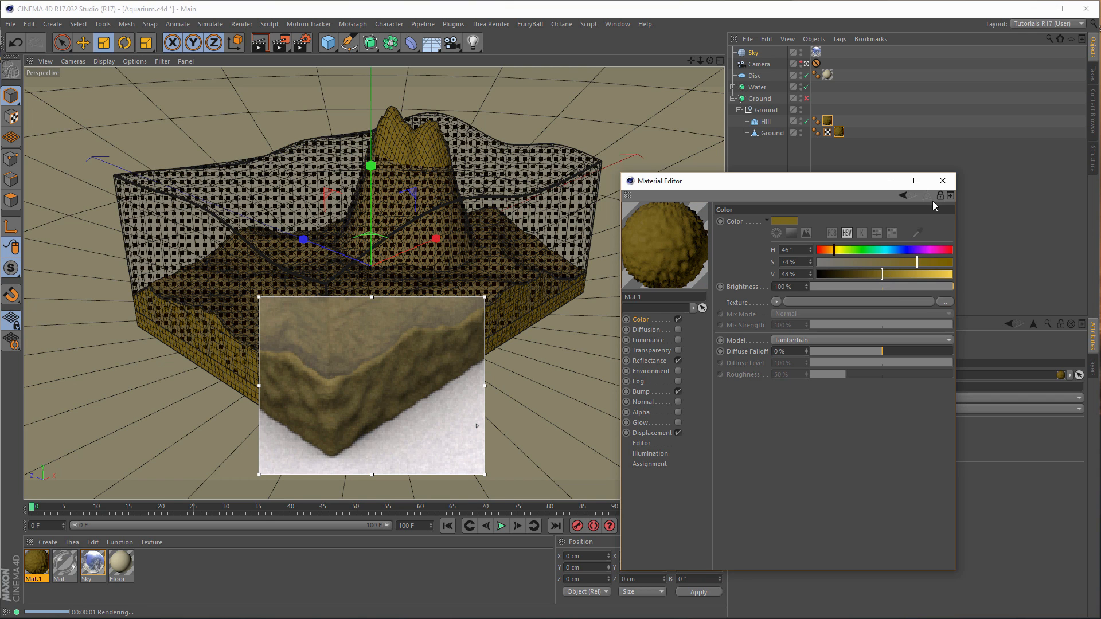
left_click(943, 180)
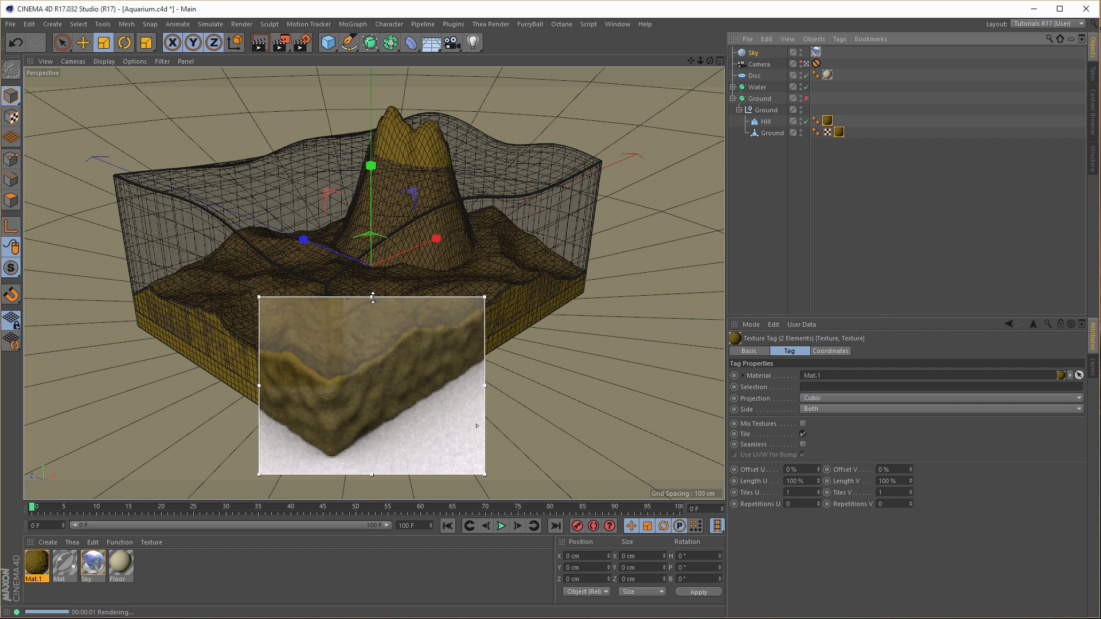
- Enlarge the interactive render region over more of the block and tint Mat's transparency color to H 198°, S 13%
left_click_drag(347, 297, 346, 182)
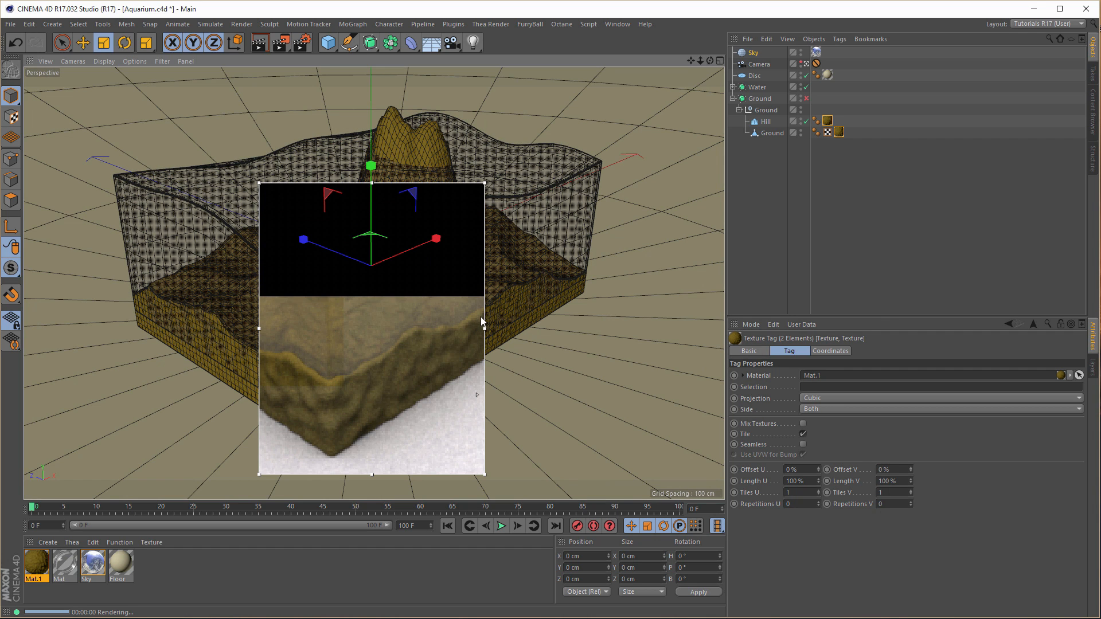
left_click_drag(484, 328, 635, 347)
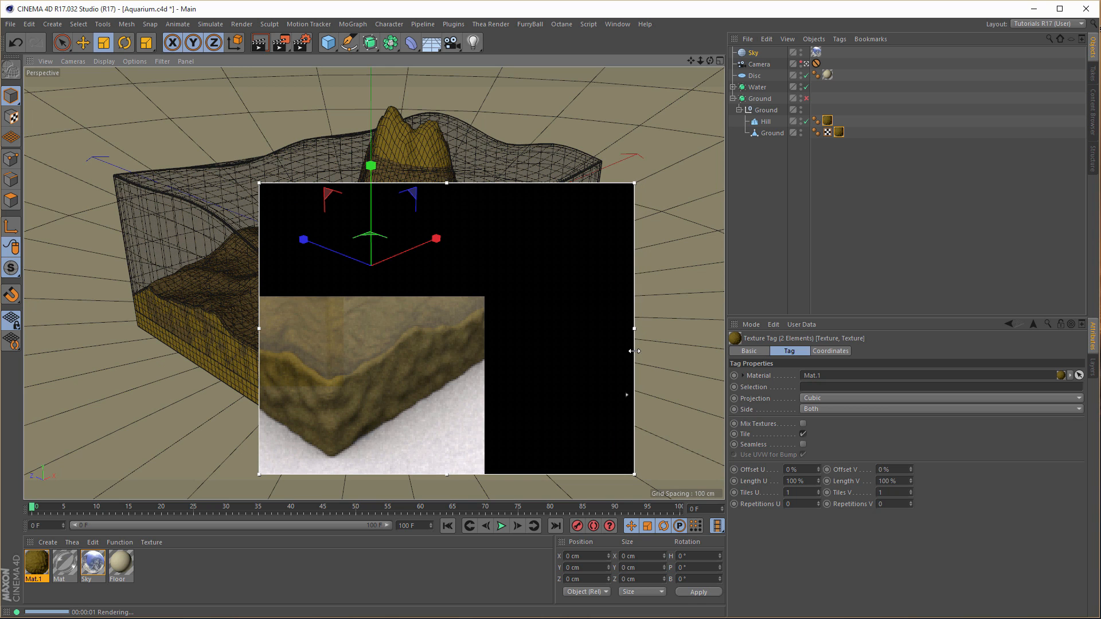
double_click(64, 568)
left_click_drag(293, 114, 861, 141)
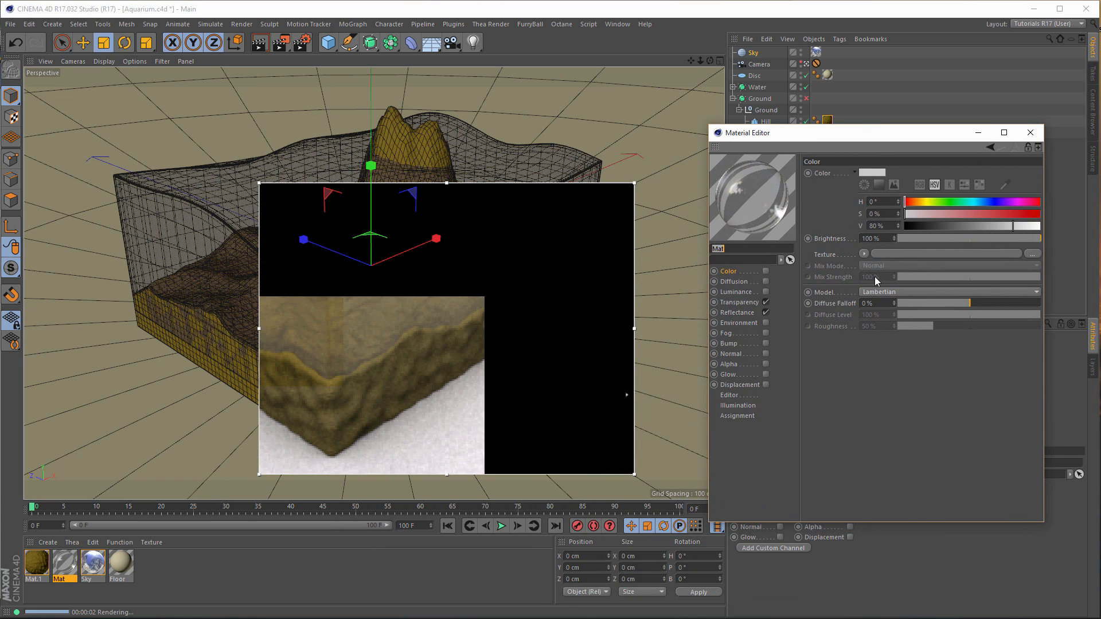
left_click(750, 303)
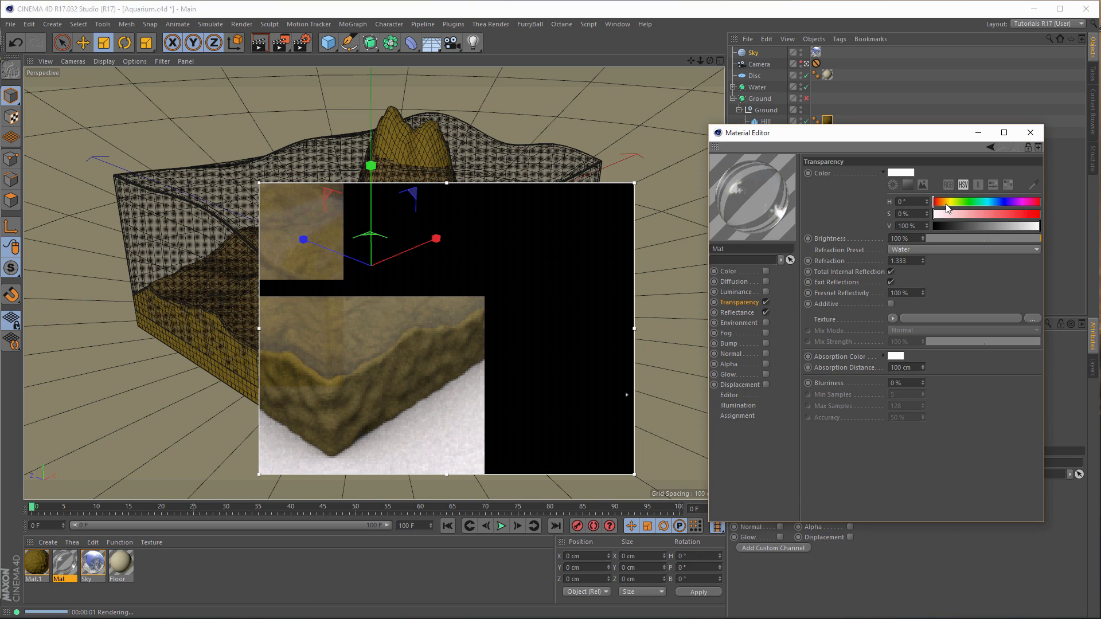
left_click(983, 203)
left_click(992, 204)
left_click(948, 214)
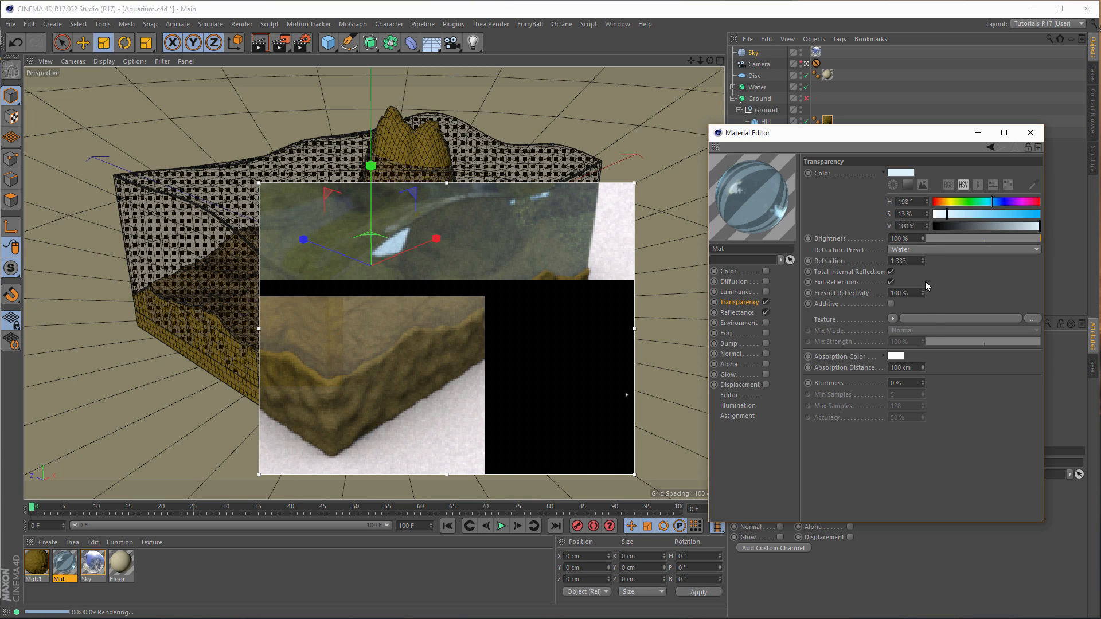
- Set Mat's absorption color to blue (H 218°, S 70%, V 100%) and its absorption distance to 149 cm
left_click(900, 356)
left_click_drag(920, 357, 942, 370)
left_click(886, 399)
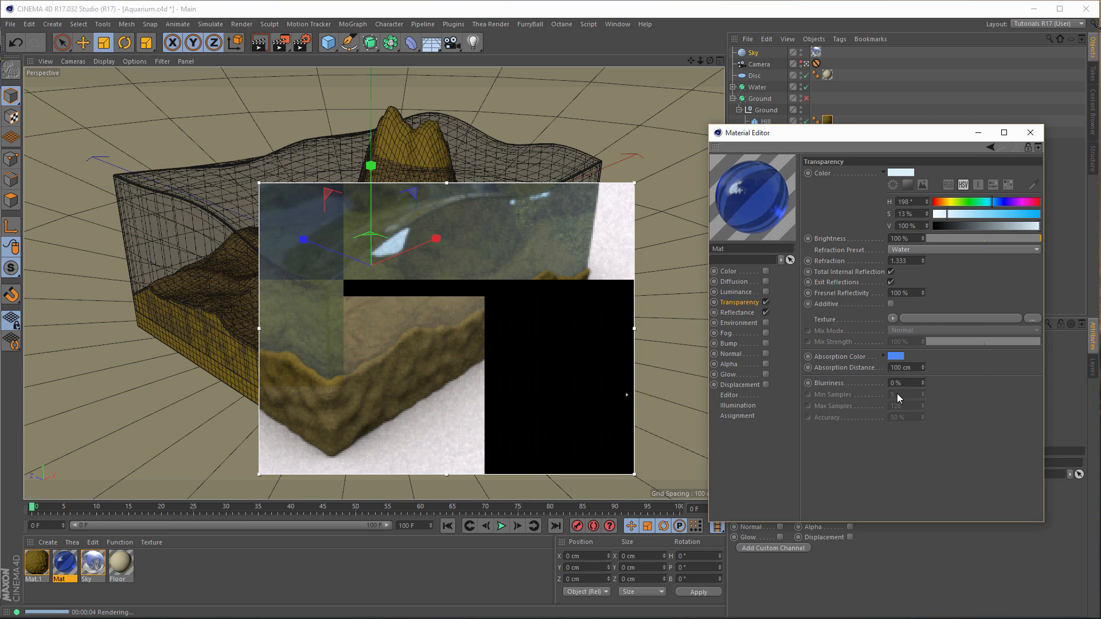
left_click(923, 366)
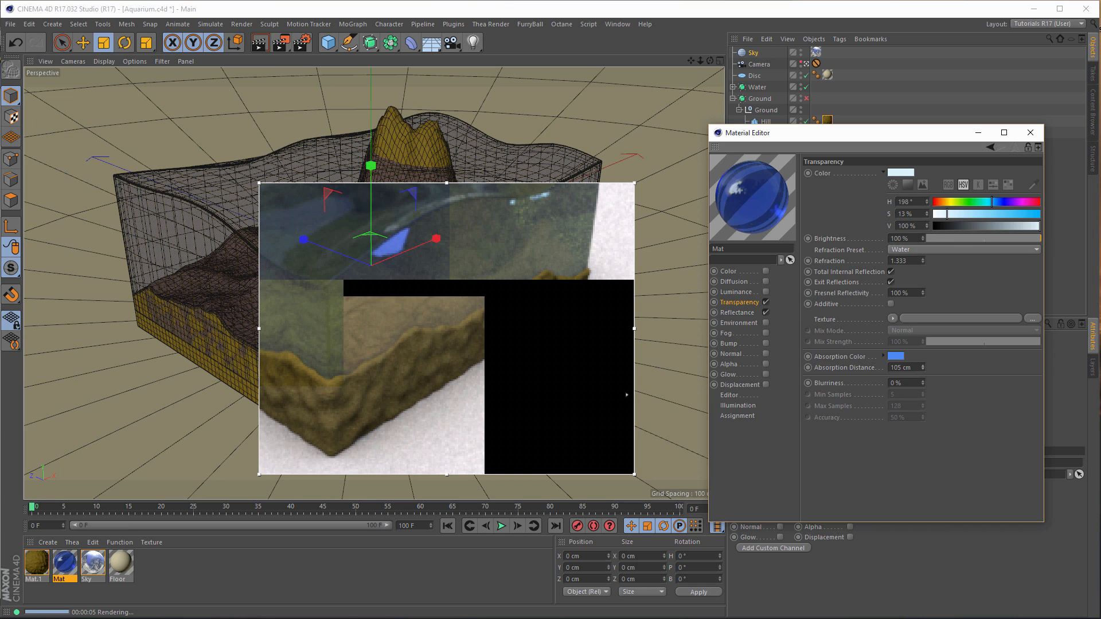
left_click_drag(922, 367, 924, 373)
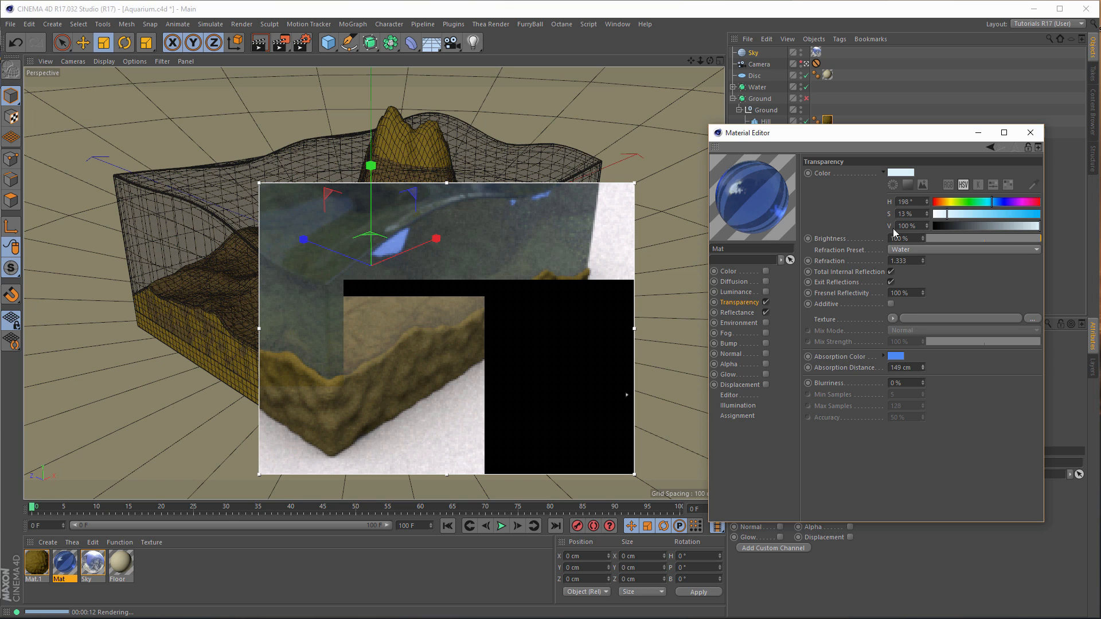
- Close the material editor and rotate the Sky object around its vertical axis to a heading of about 87.5°
left_click_drag(894, 136, 899, 187)
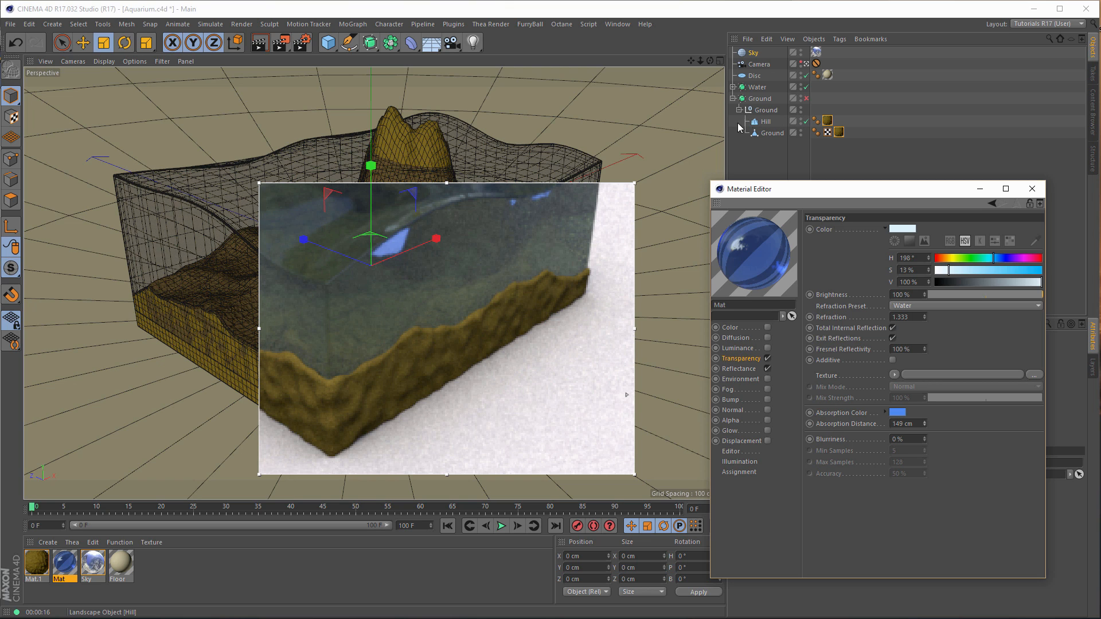
left_click(754, 56)
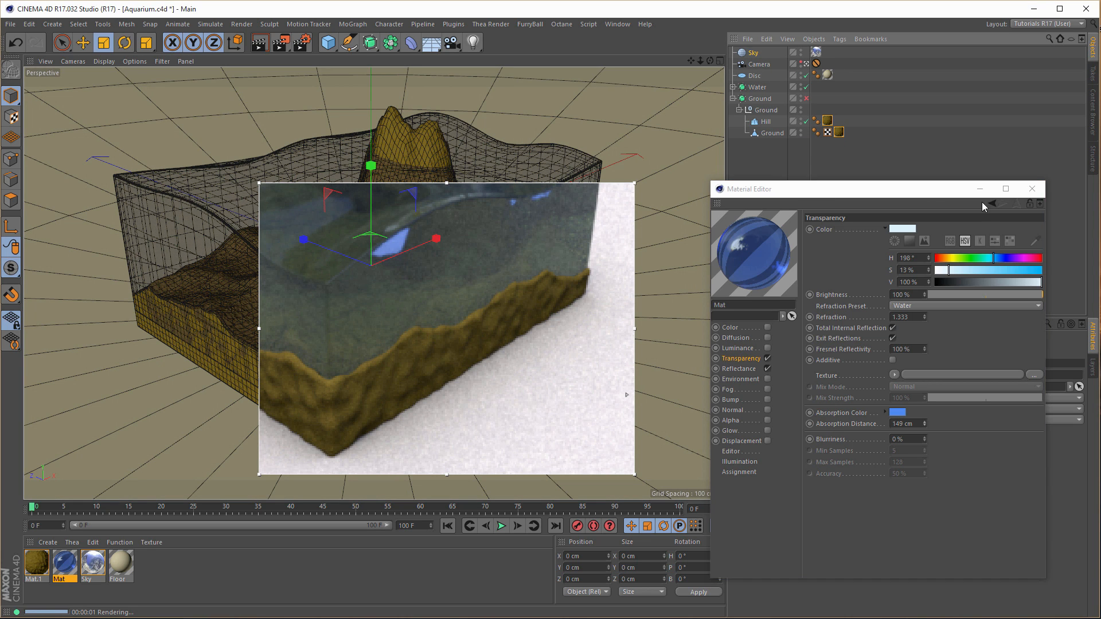
left_click(1032, 188)
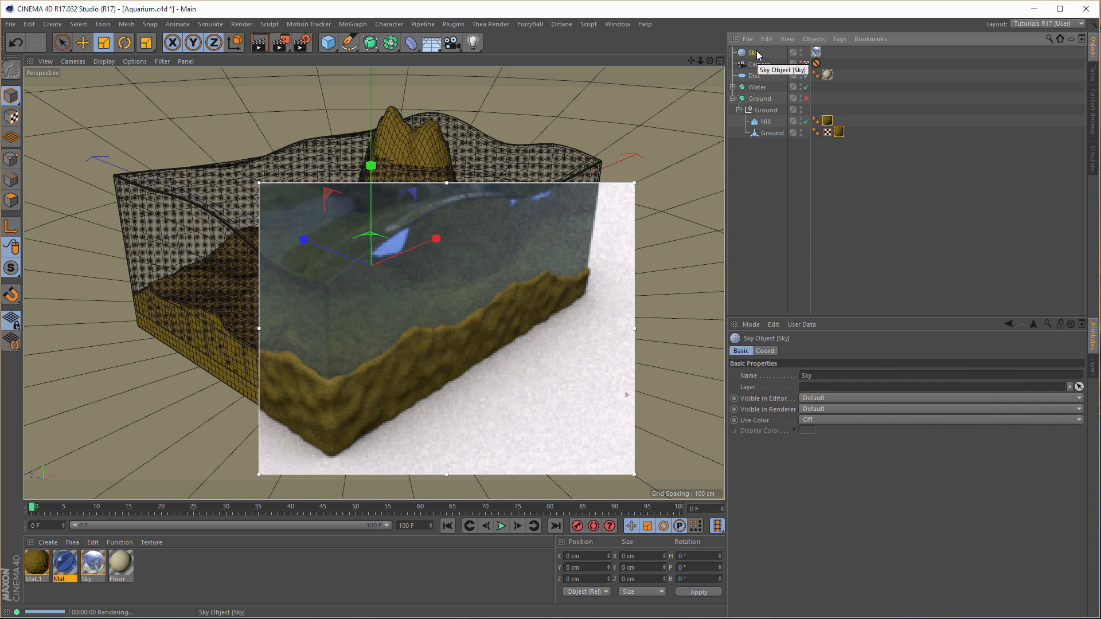
key("r")
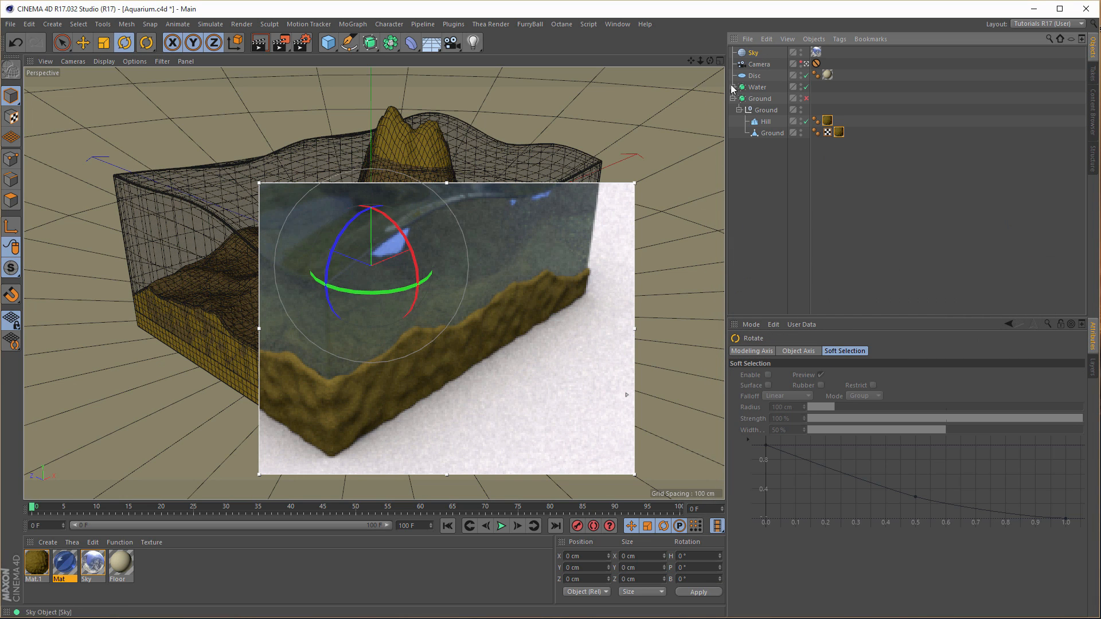
left_click_drag(381, 293, 459, 263)
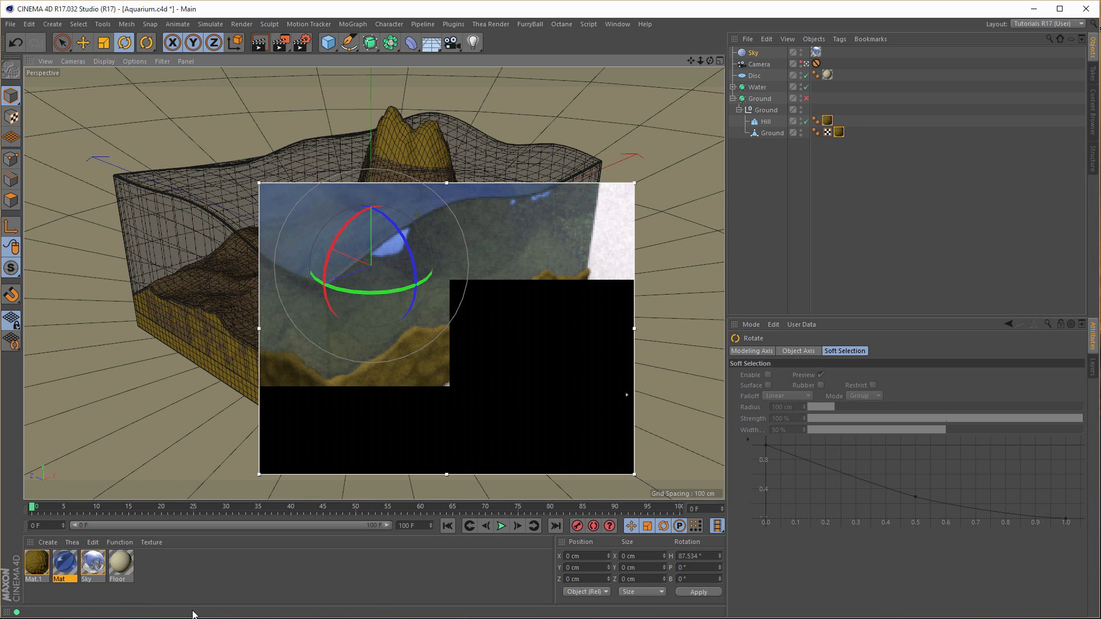
- Deepen Mat's transparency color to H 216°, S 25% and close its editor
double_click(64, 565)
left_click_drag(229, 77, 900, 101)
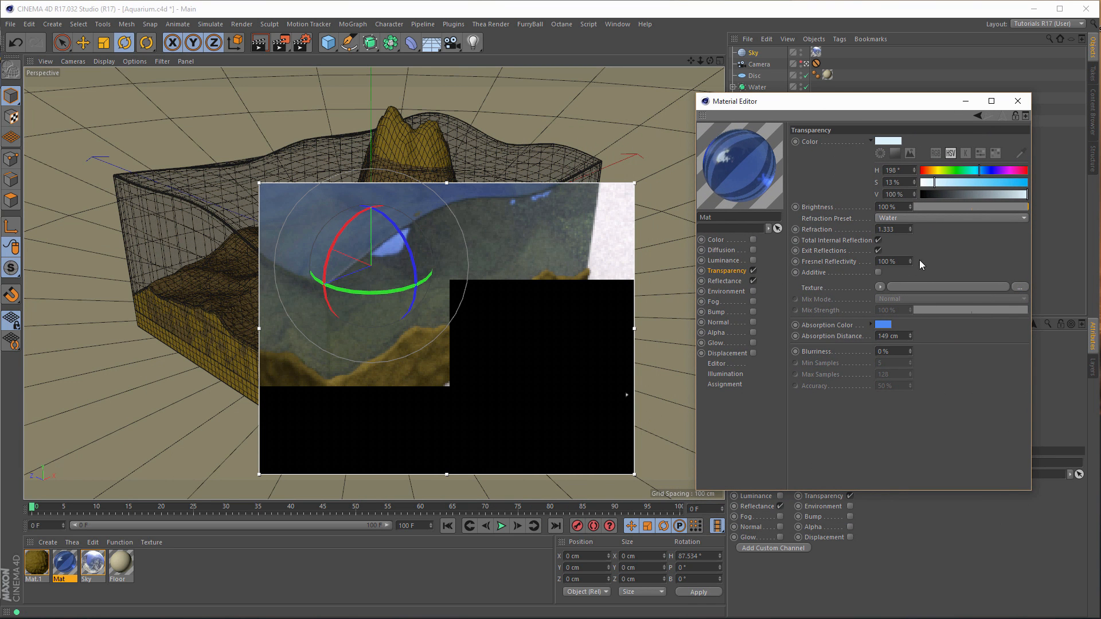
left_click_drag(945, 184, 947, 183)
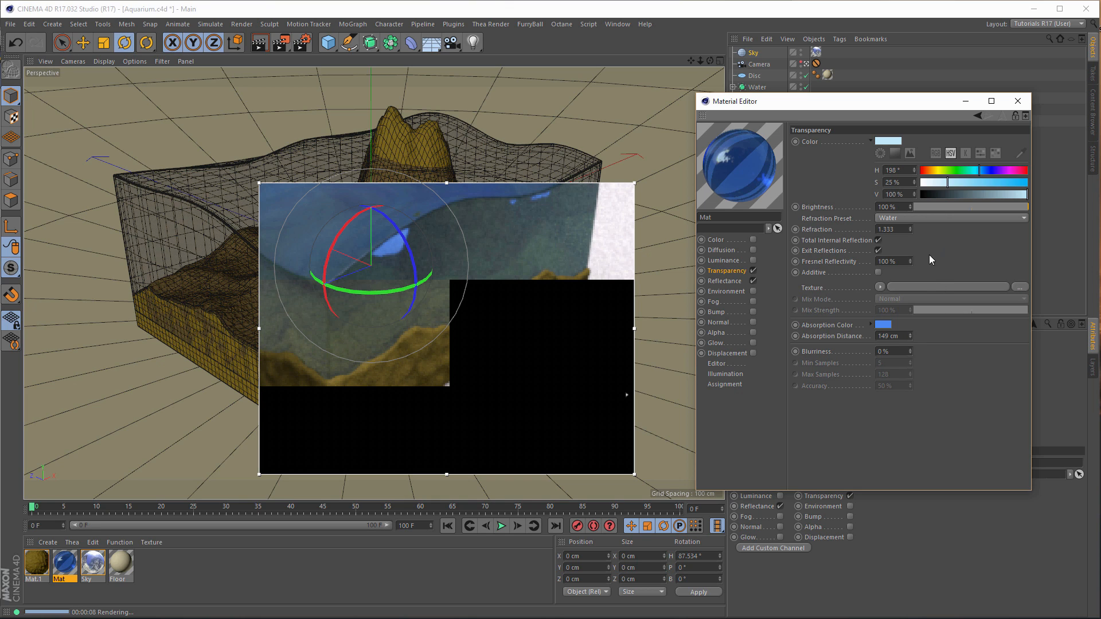
left_click(985, 170)
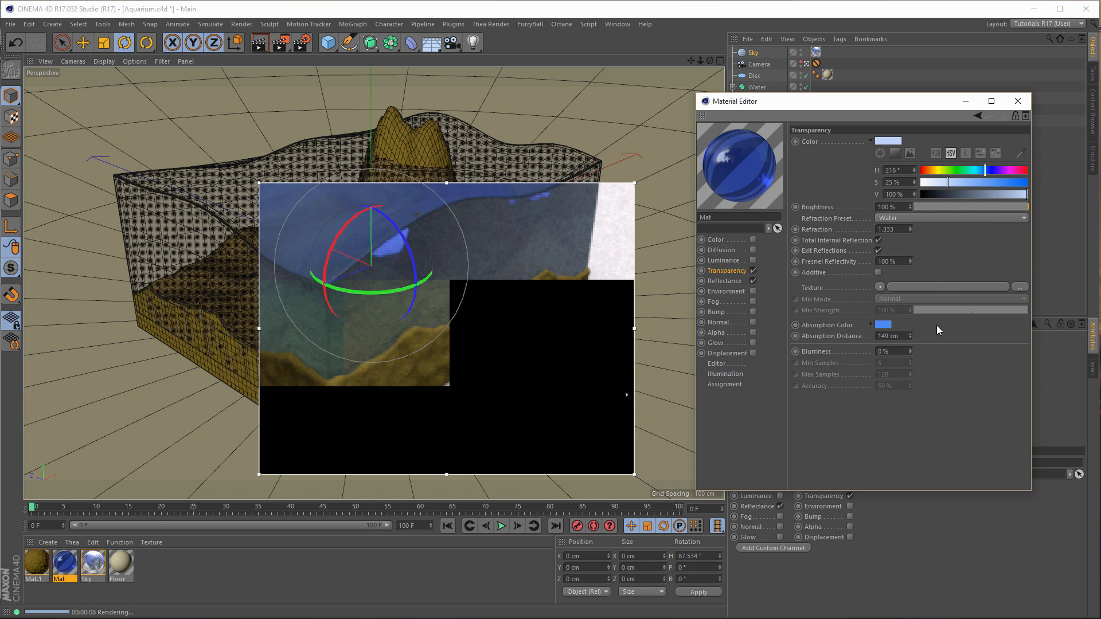
left_click(1017, 101)
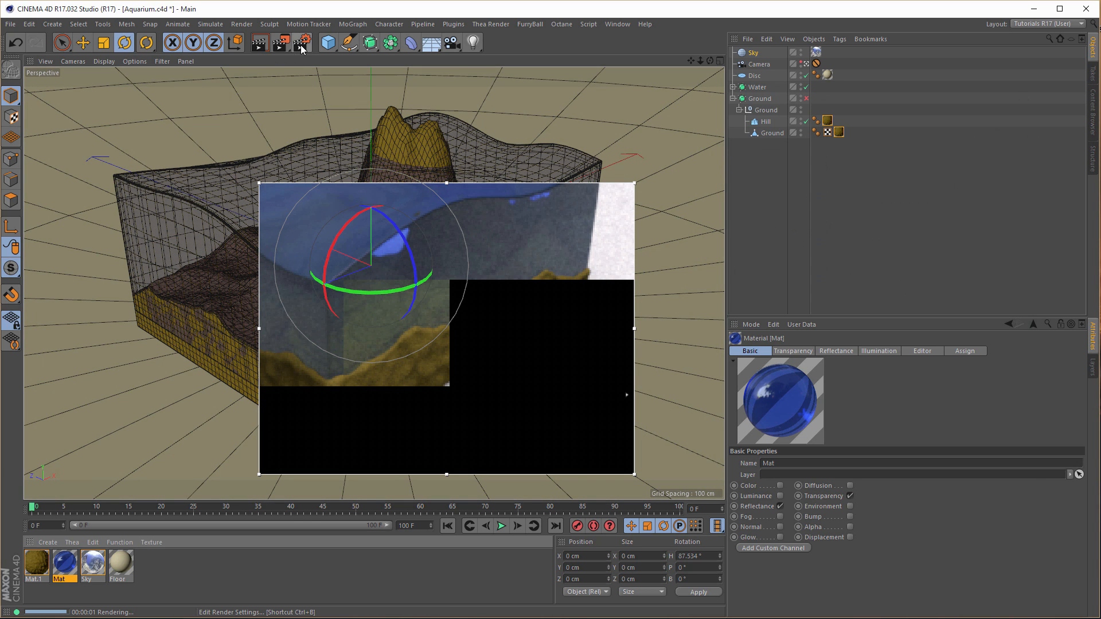
- Turn off the Interactive Render Region, check the full scene render in the Picture Viewer and close the viewer
left_click(281, 46)
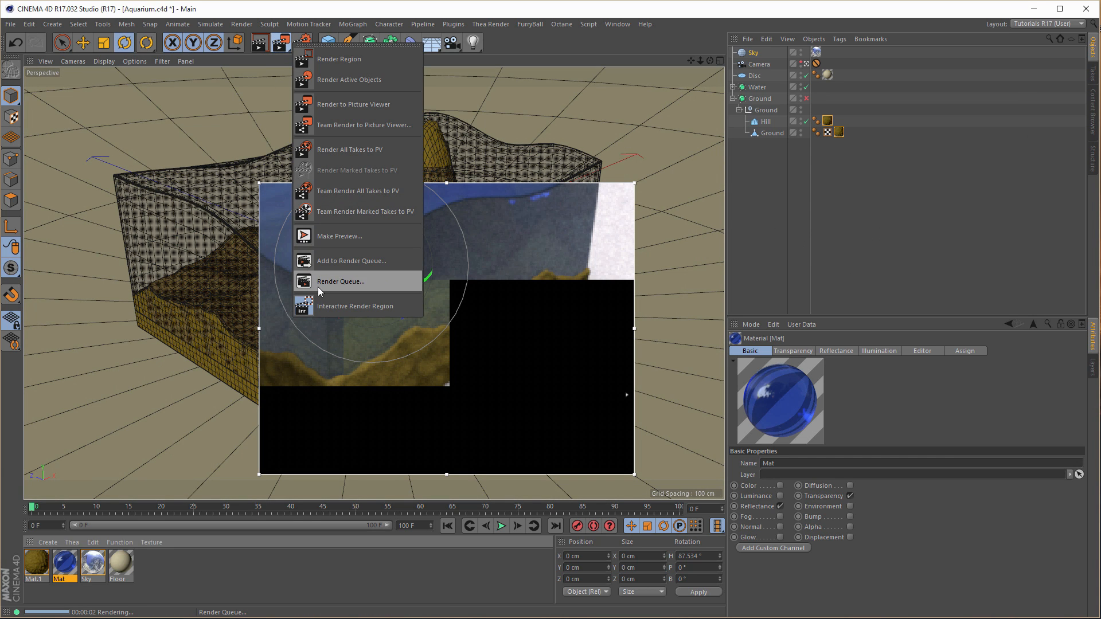
left_click(321, 308)
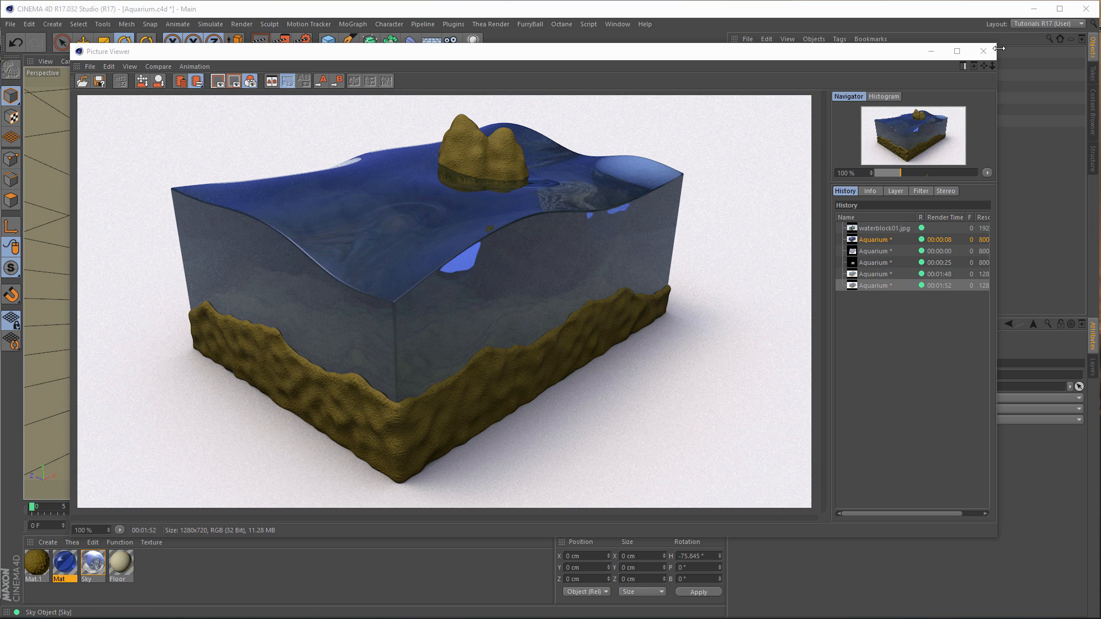
left_click(982, 54)
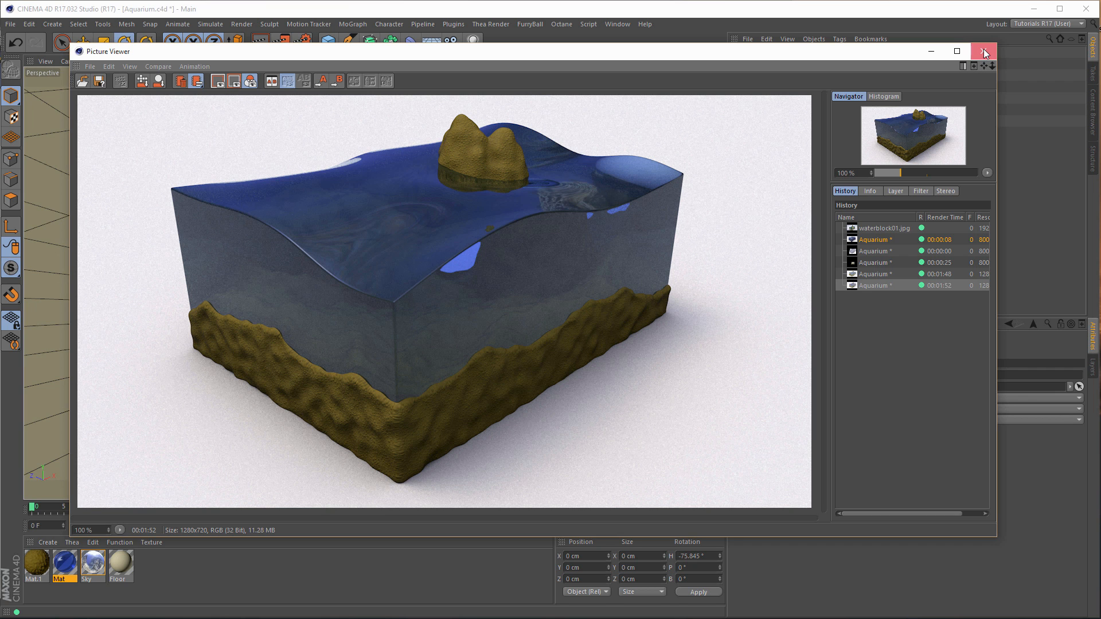
left_click(983, 51)
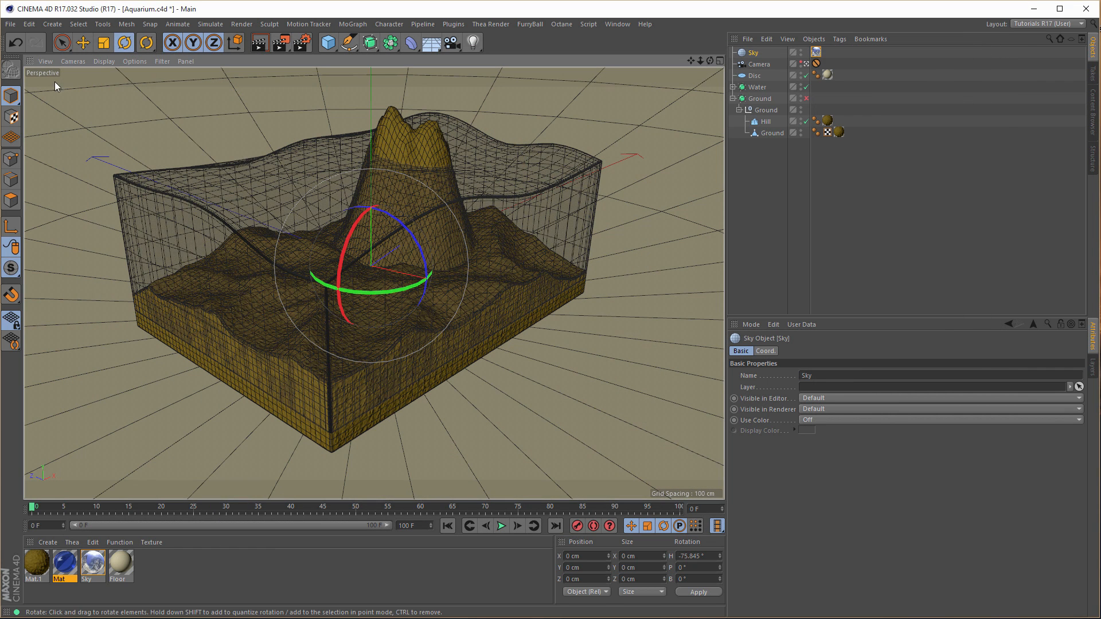
- Open the Mat material for editing and switch the Physical renderer's sampler to Progressive in the render settings
double_click(69, 566)
left_click_drag(170, 83, 876, 98)
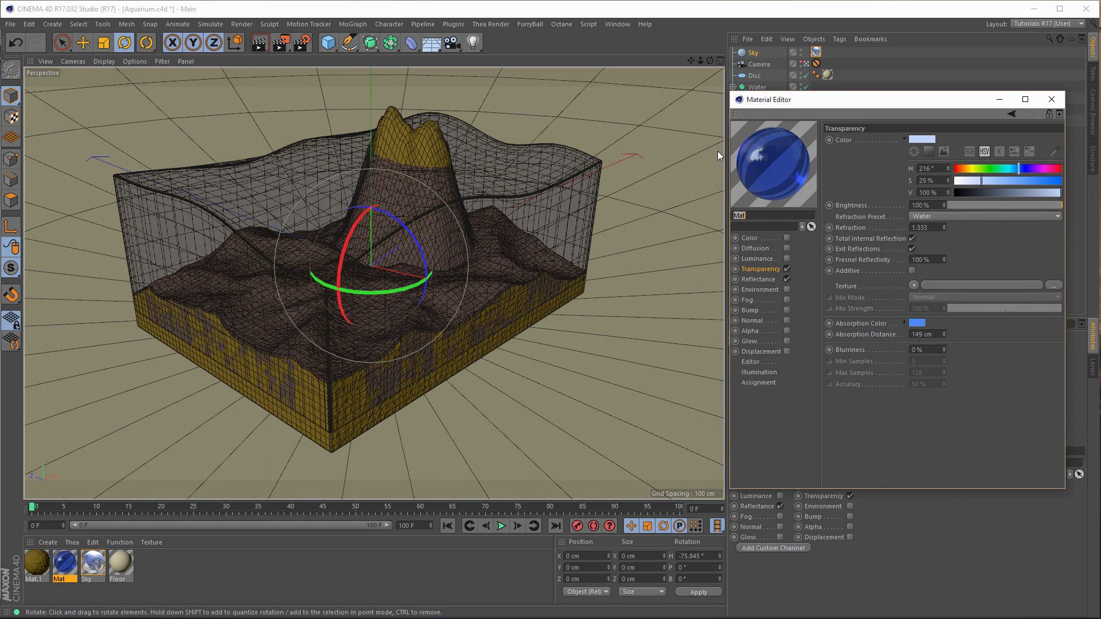
left_click(300, 45)
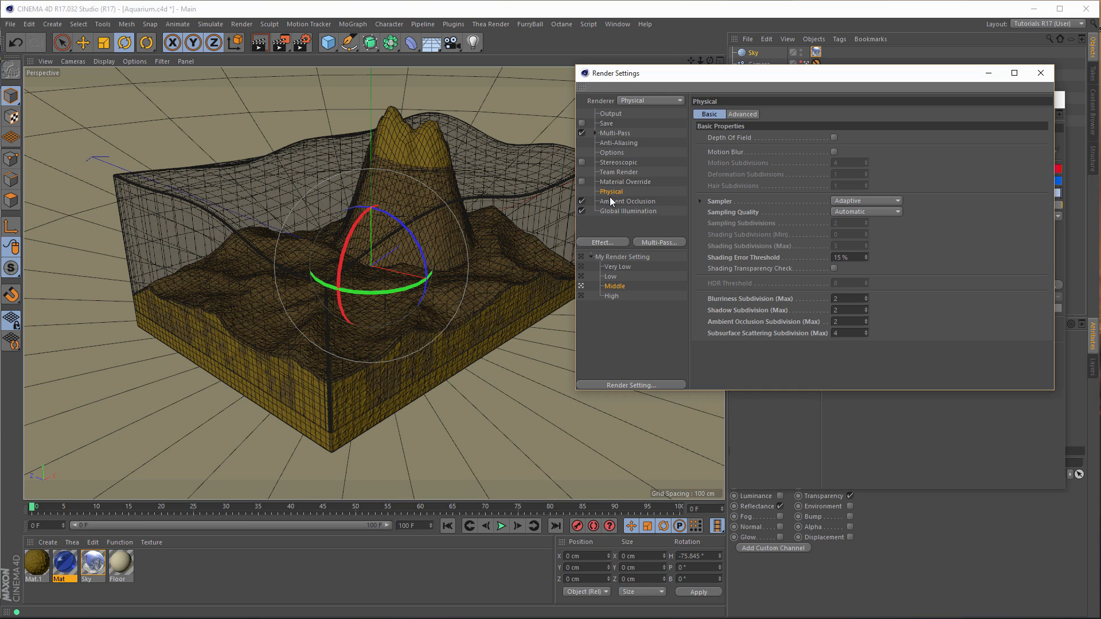
left_click(862, 201)
left_click(874, 238)
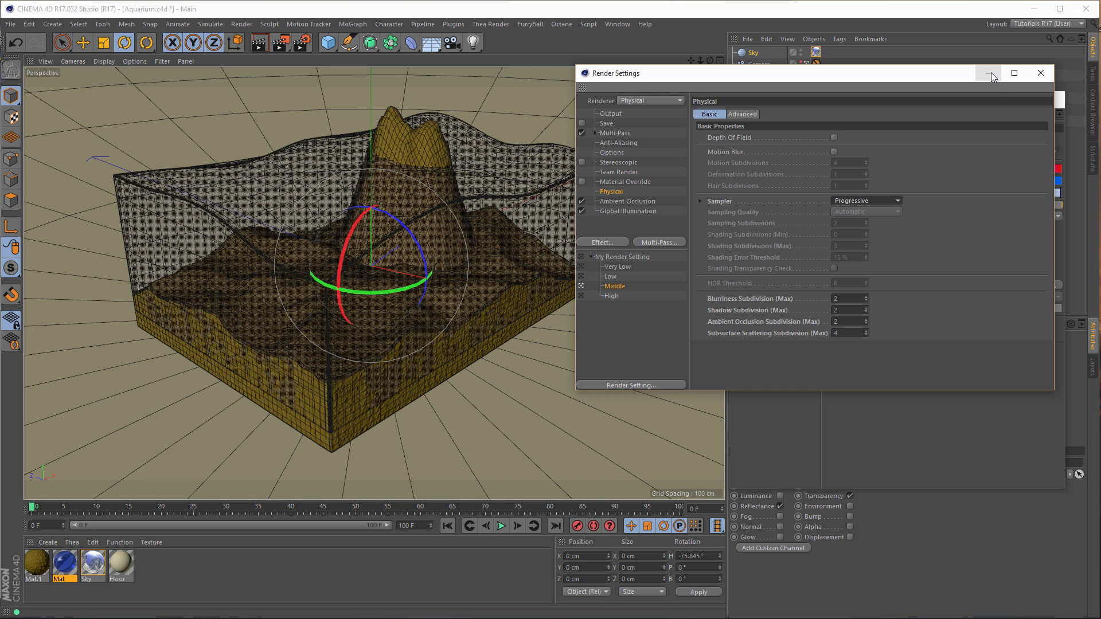
left_click(1041, 73)
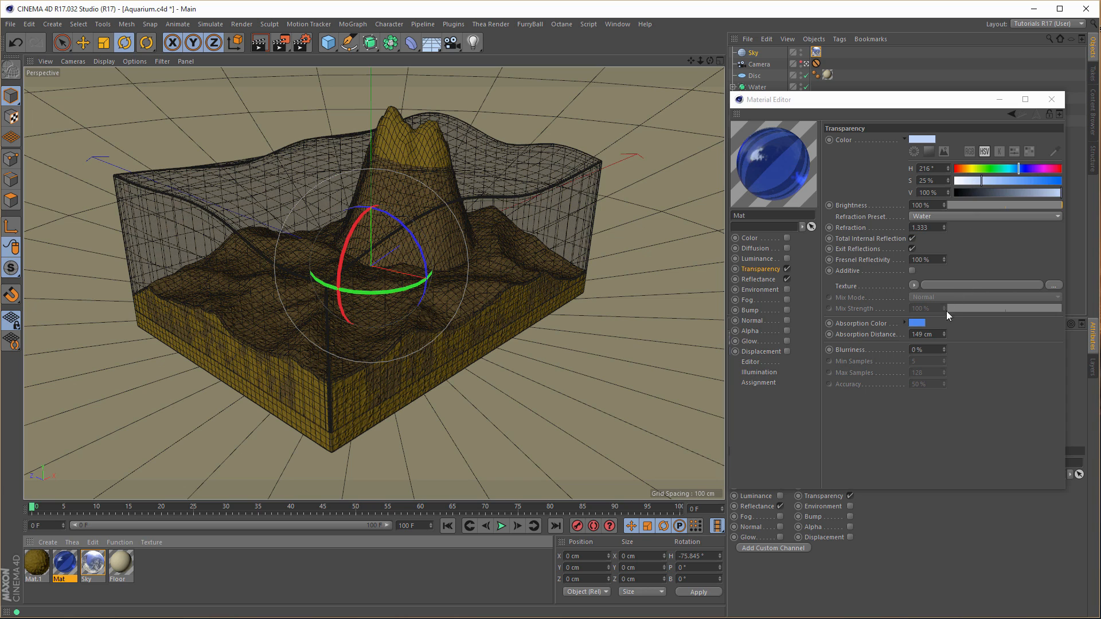
- Lower the saturation of Mat's absorption color to 48%
left_click(921, 324)
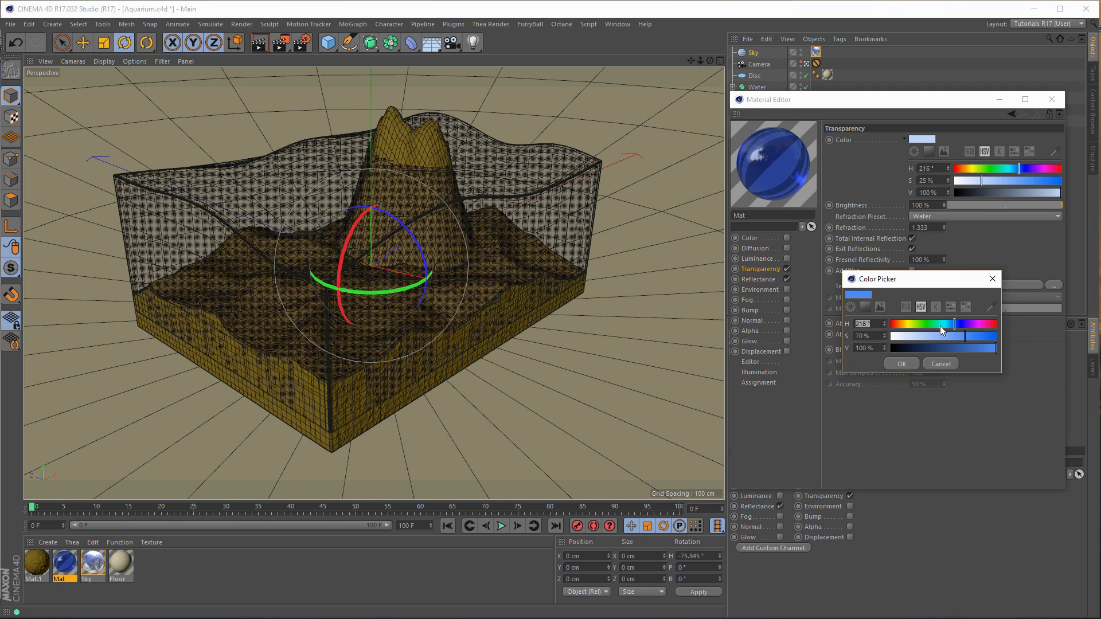
left_click_drag(938, 339, 933, 339)
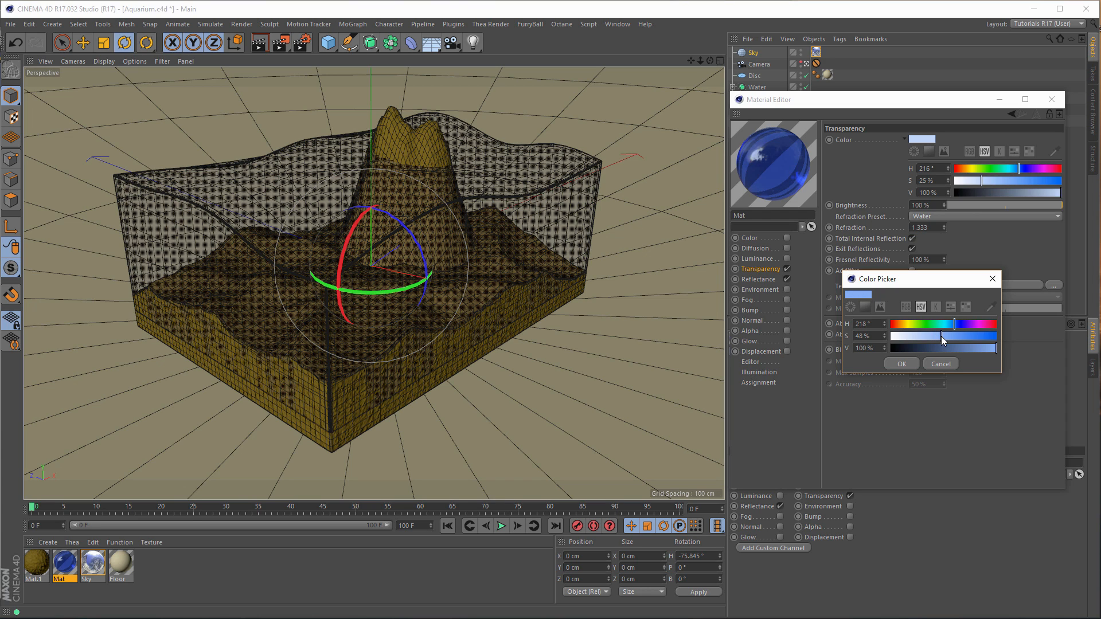
left_click(902, 364)
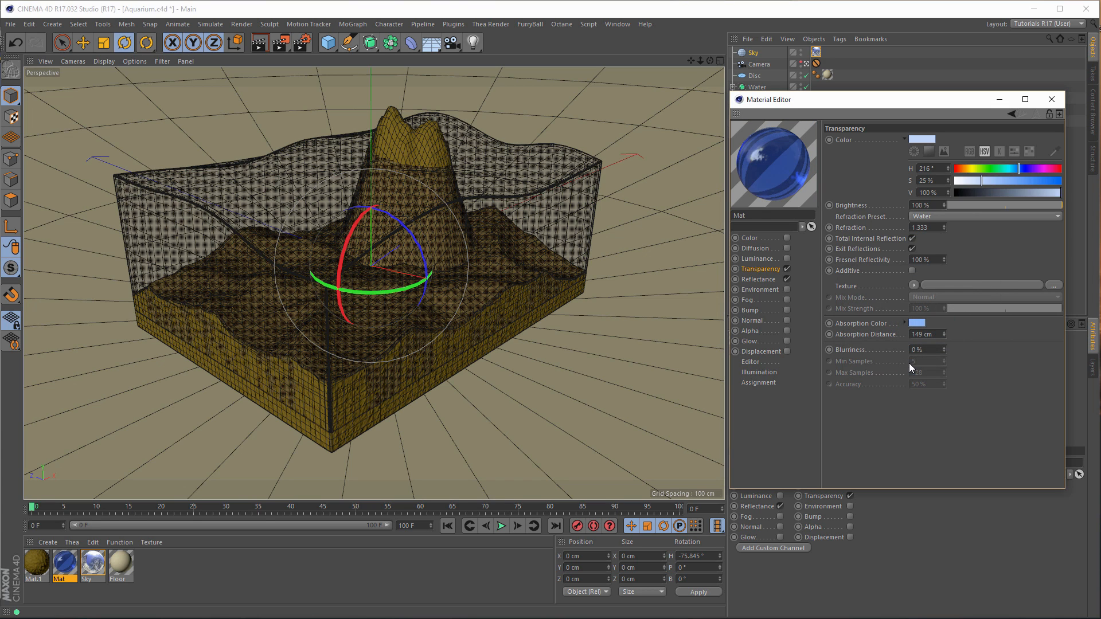
- Turn the Interactive Render Region back on to preview the water and render the scene
left_click(283, 45)
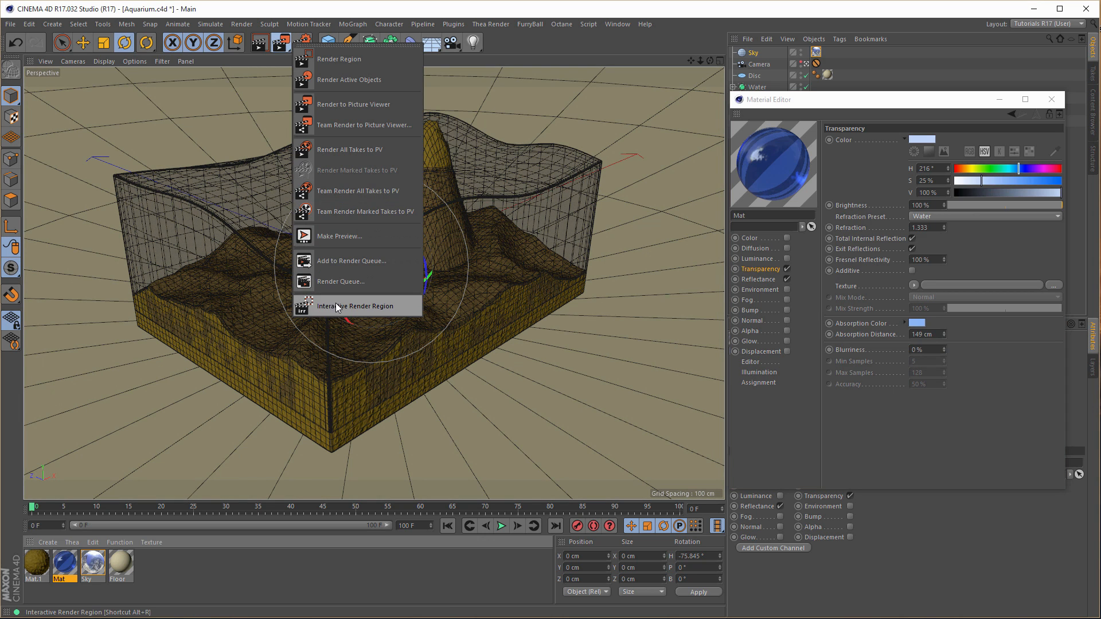
left_click(366, 306)
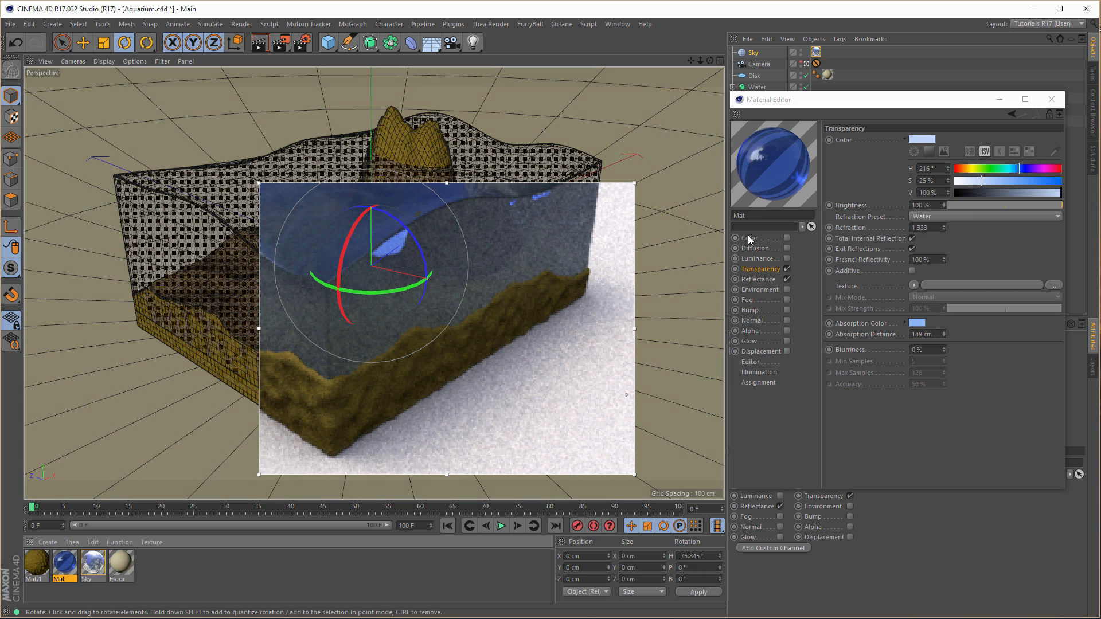
left_click(891, 419)
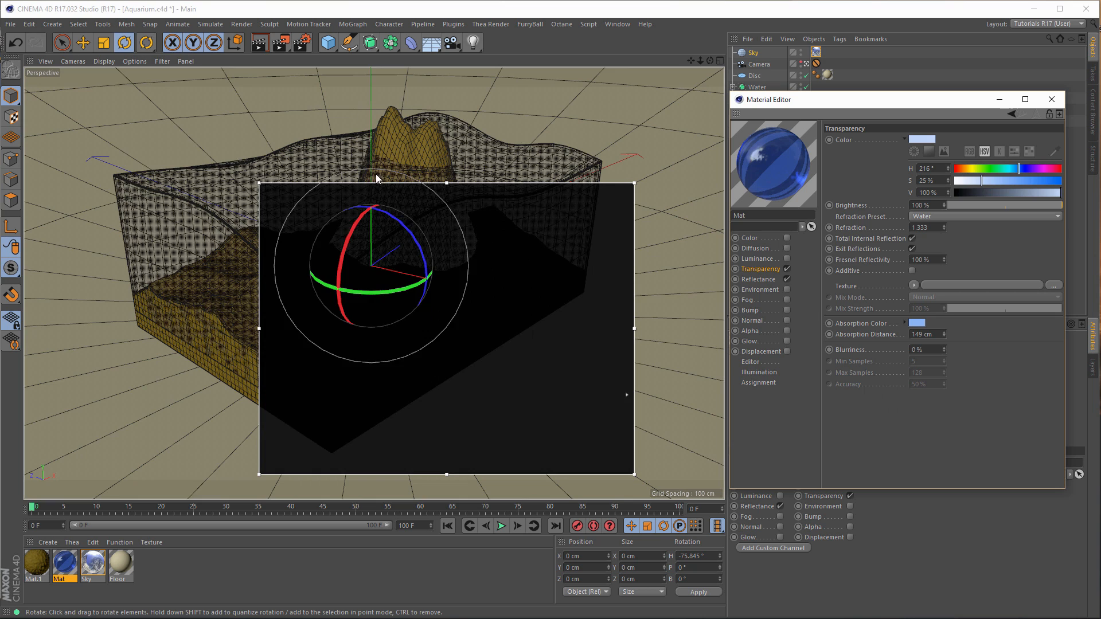
left_click(260, 40)
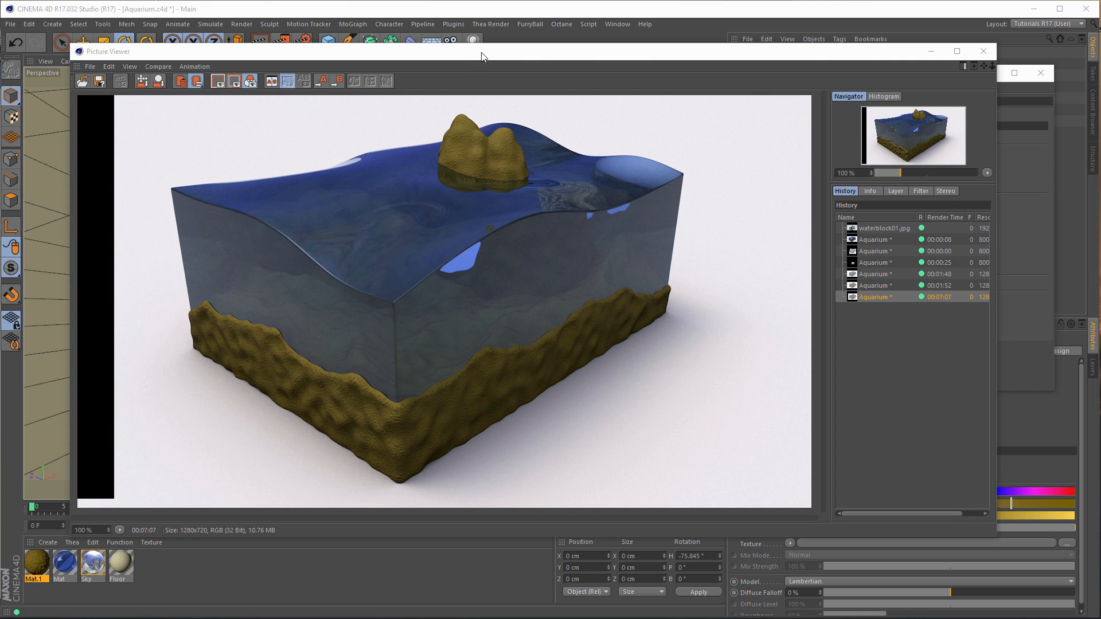
- Examine the finished aquarium render in the Picture Viewer and close the viewer and the render settings
left_click_drag(480, 53, 478, 49)
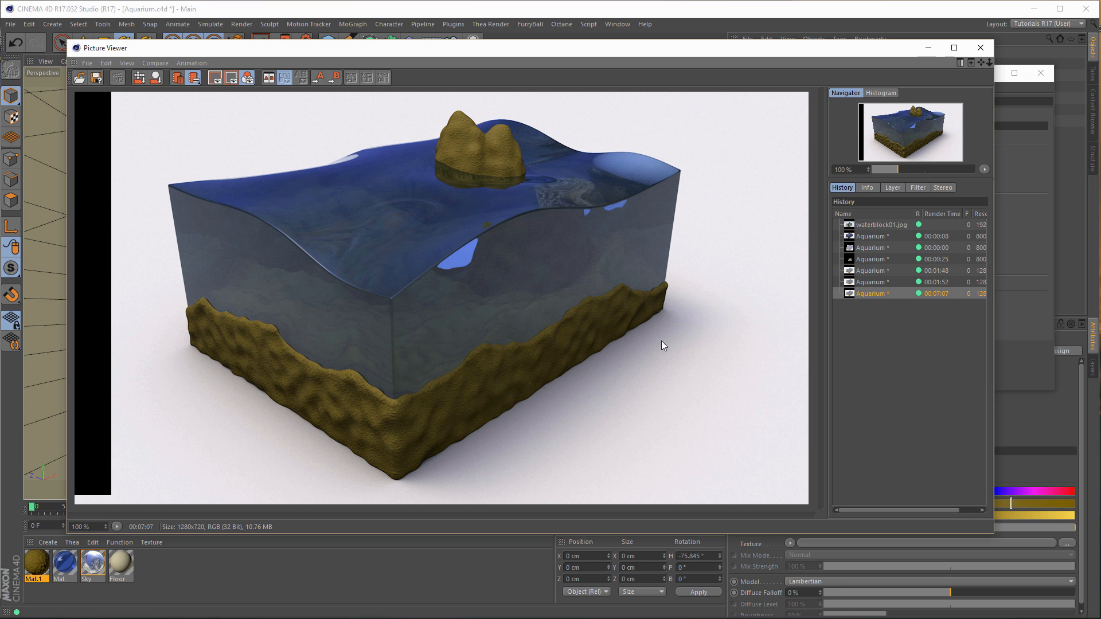
left_click(983, 47)
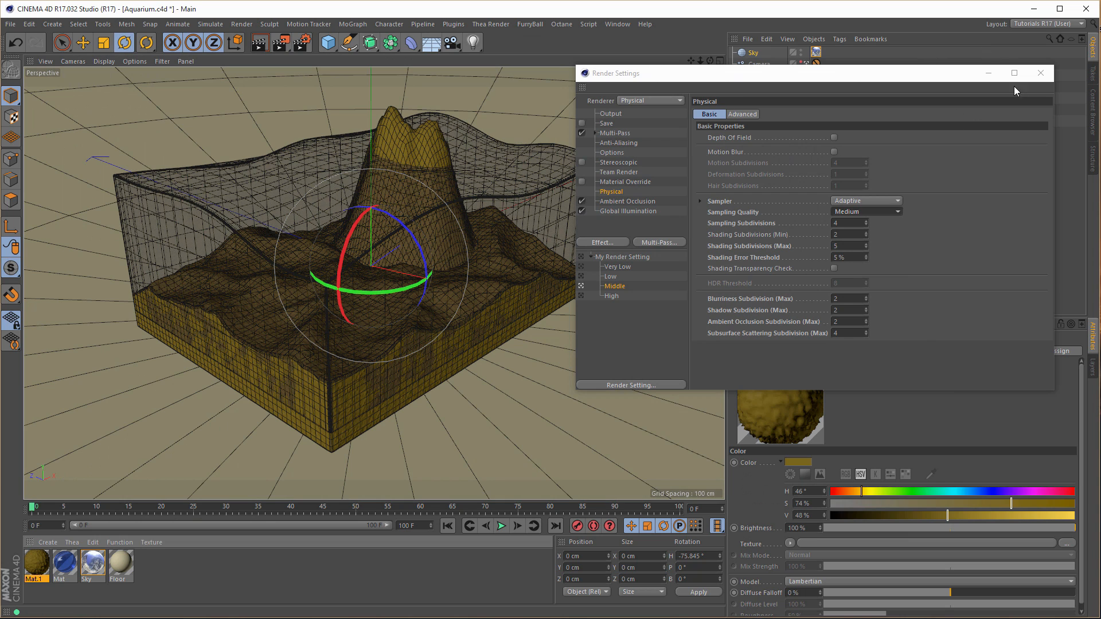
left_click(1037, 75)
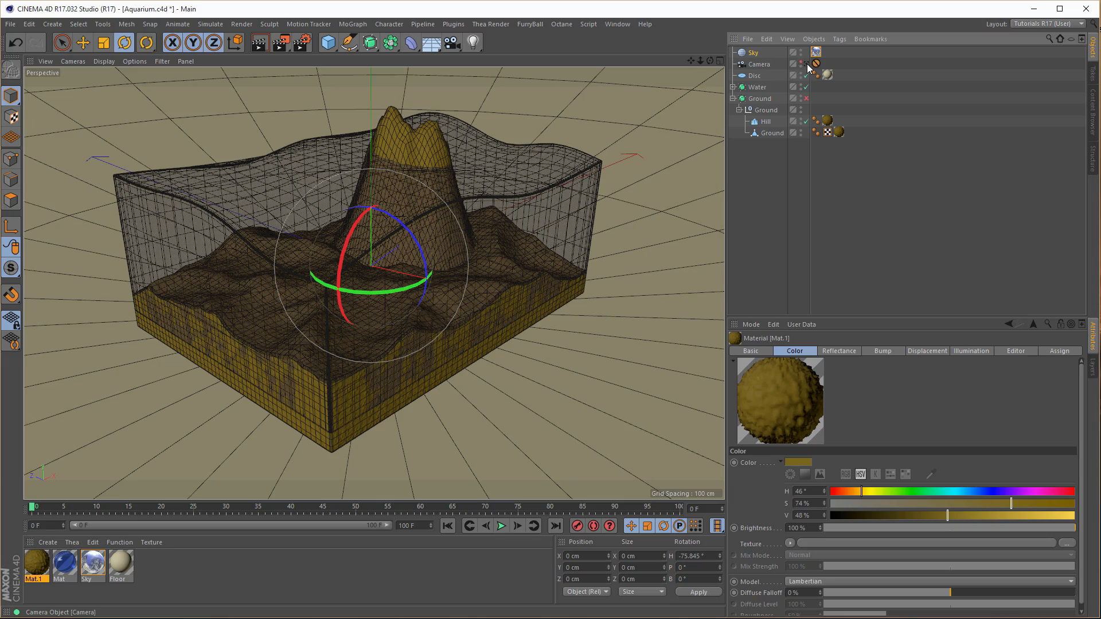
- Rotate the Sky object to a heading of about -59.4° while viewing the scene outside the camera
scroll(475, 283, "down", 4)
left_click_drag(443, 282, 437, 332, "alt")
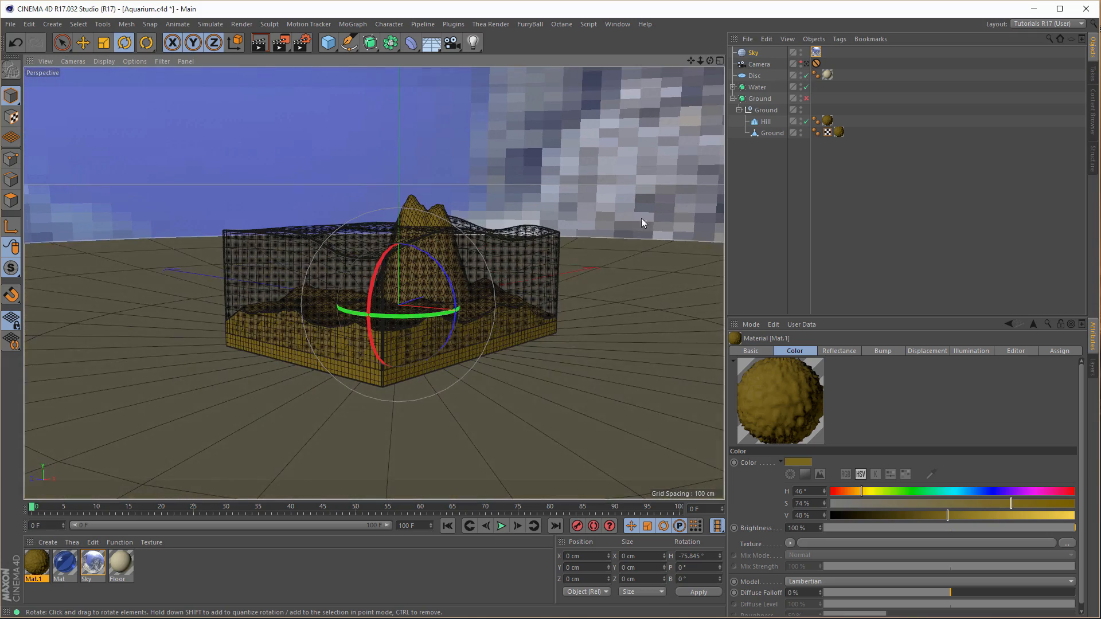
left_click(748, 56)
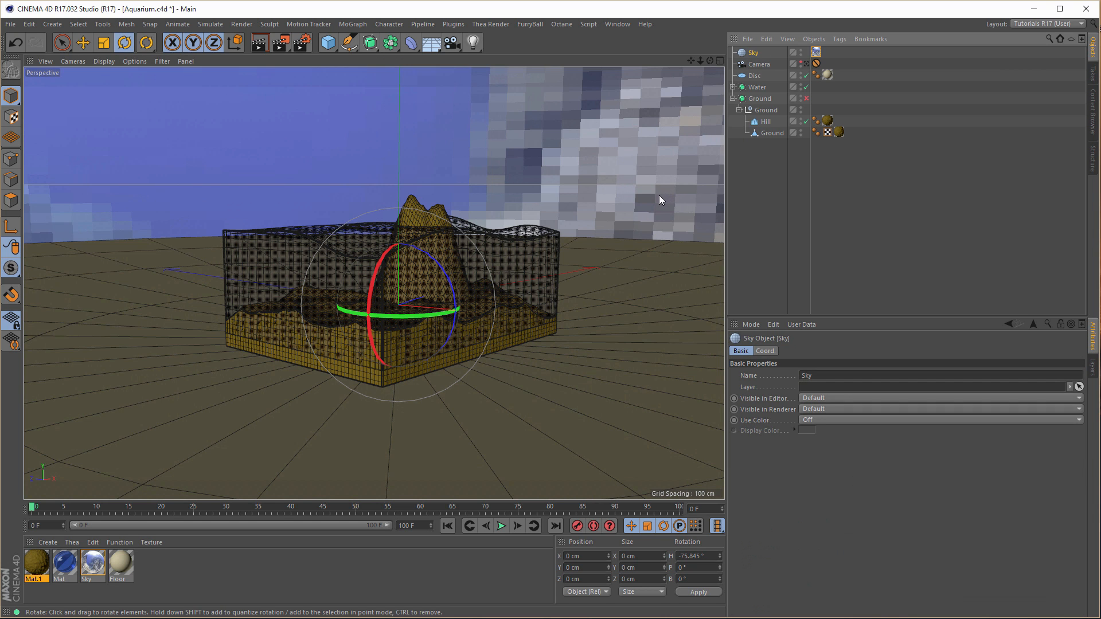
key("r")
left_click_drag(410, 317, 435, 317)
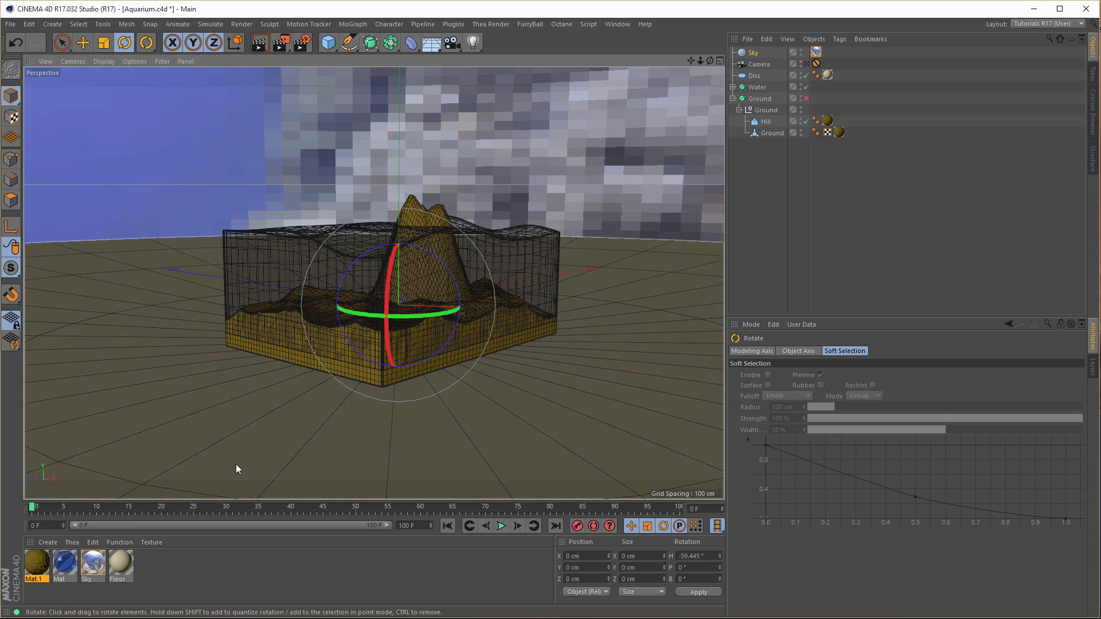
- Set the Sky material's texture preview size to 2048x2048 (16 MB) for a sharper viewport background
double_click(93, 565)
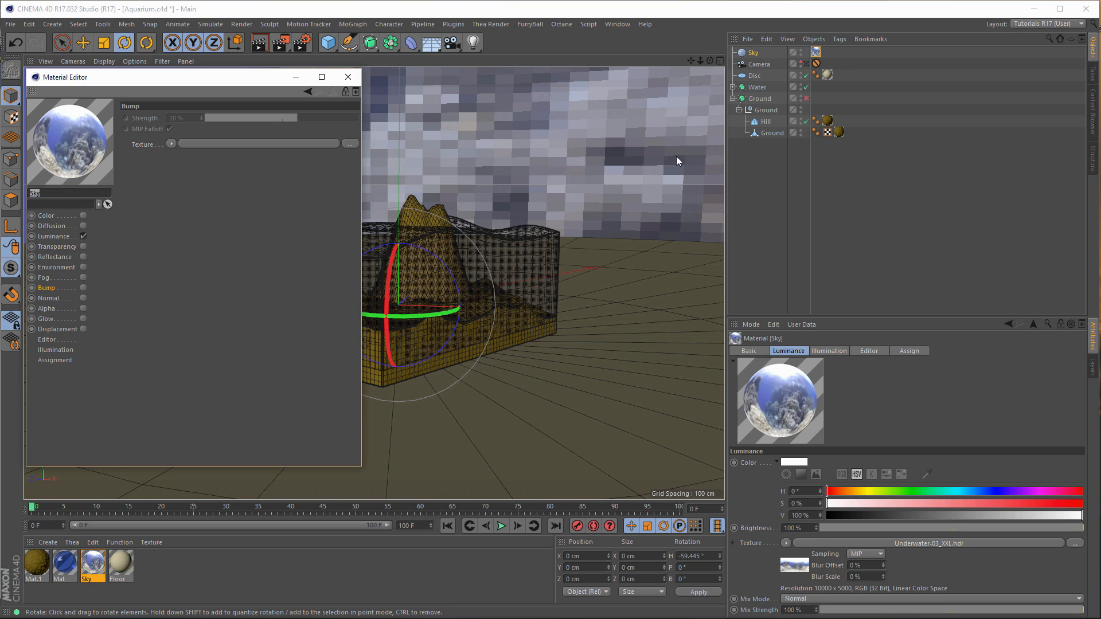
left_click(47, 340)
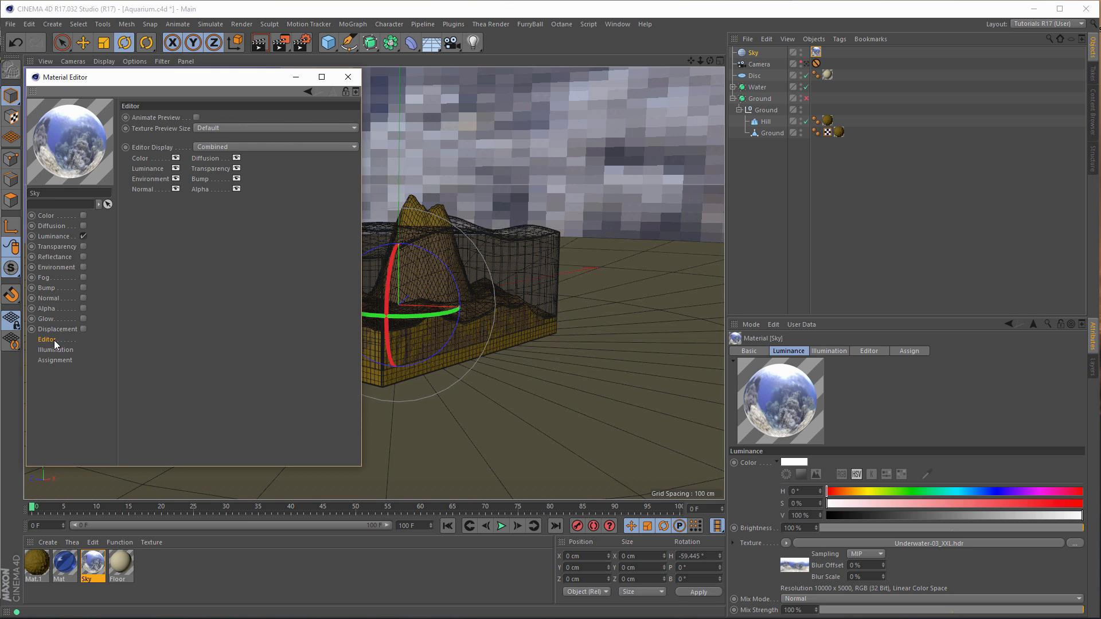
left_click(202, 129)
left_click(273, 221)
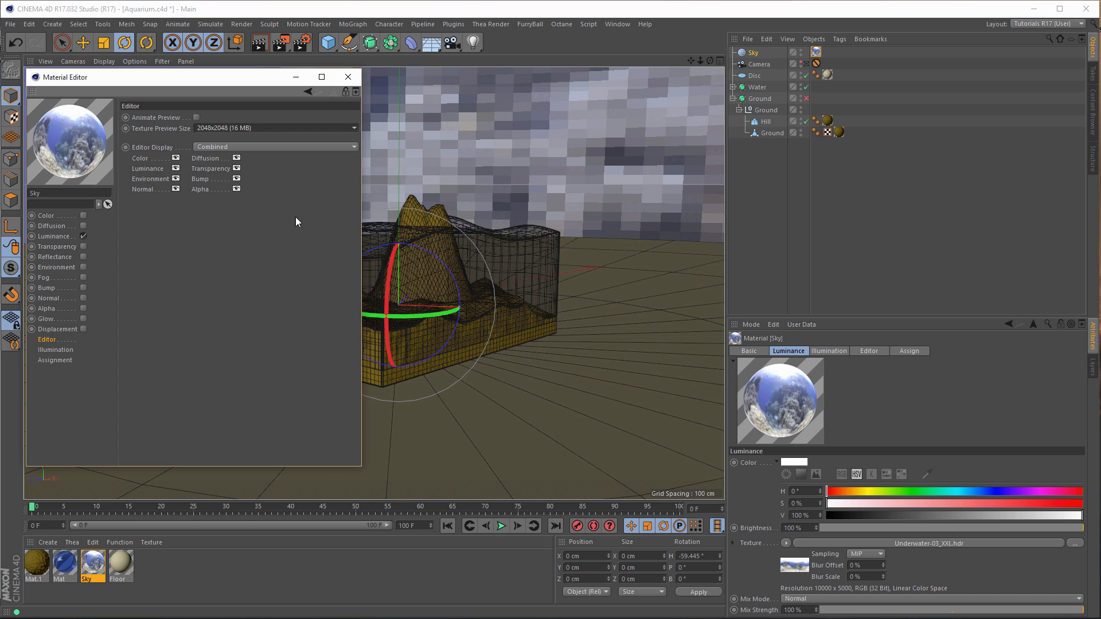
left_click(347, 78)
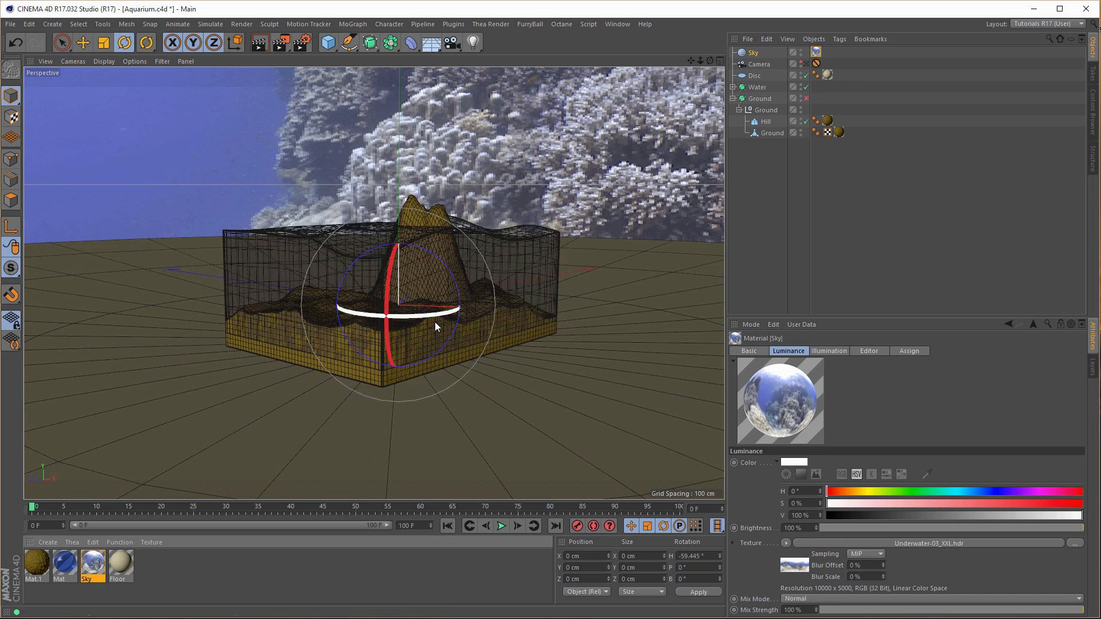
- Rotate the Sky object to a heading of about -122.6° so different corals face the block
left_click_drag(420, 314, 256, 322)
left_click_drag(402, 317, 517, 256)
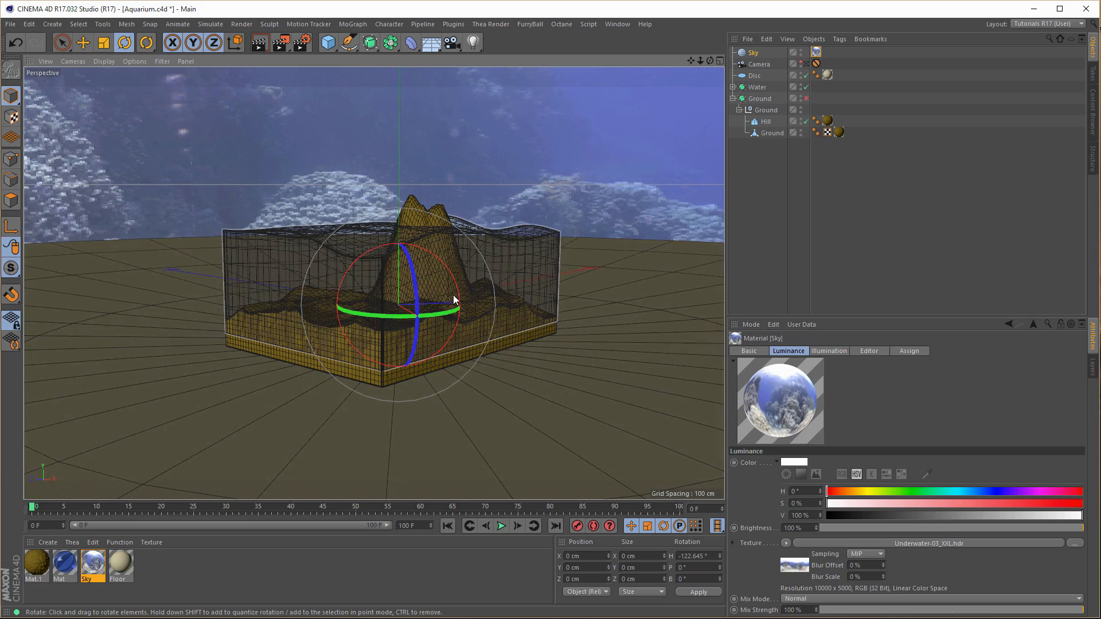
left_click_drag(388, 297, 373, 360, "alt")
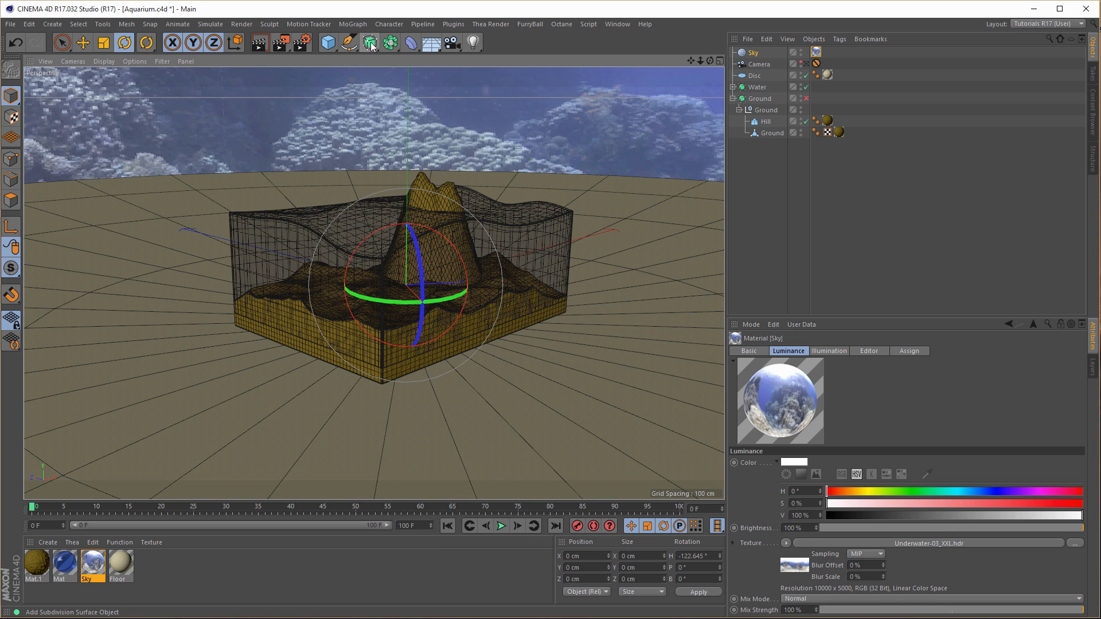
- Add a standard light and place it outside the block at about X -307, Y 148, Z -223 cm
left_click(474, 42)
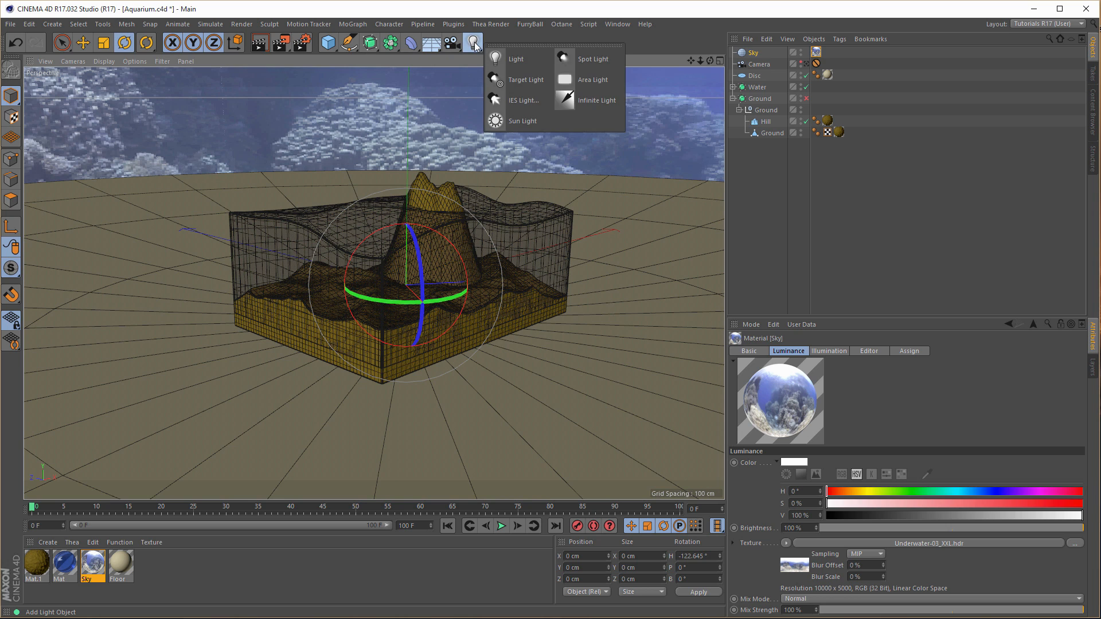
left_click(522, 61)
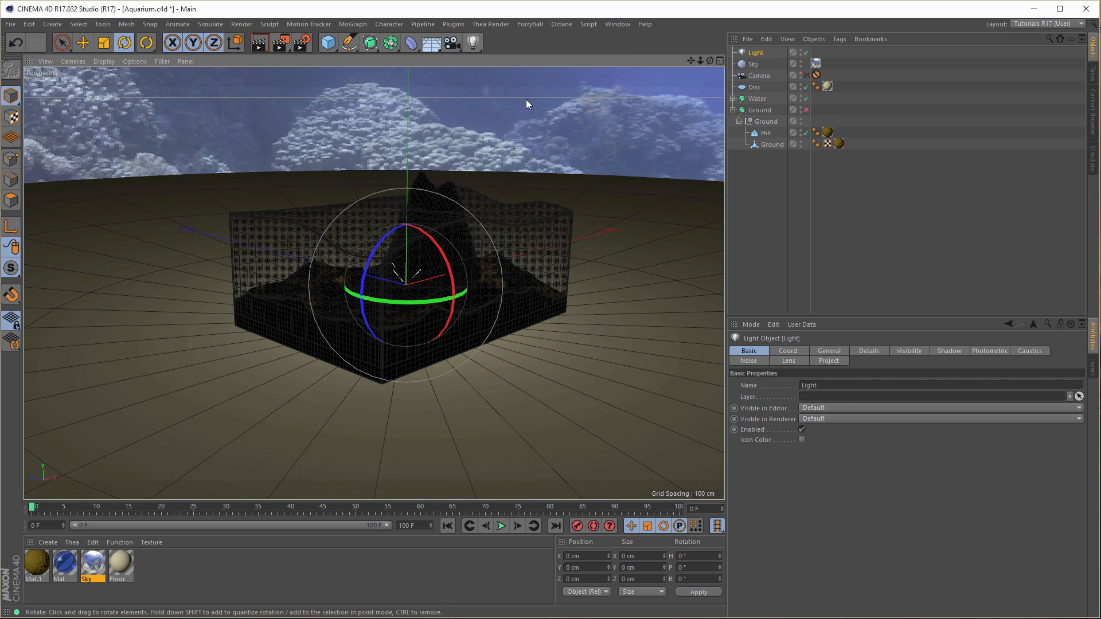
left_click_drag(434, 264, 471, 251, "alt")
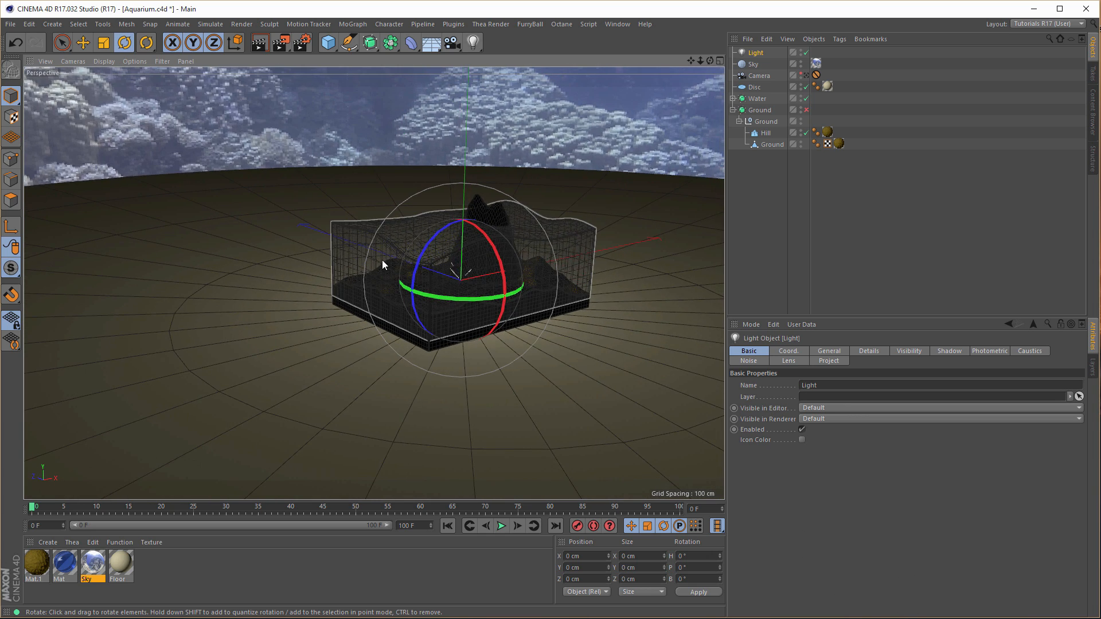
middle_click(382, 260)
middle_click(384, 255)
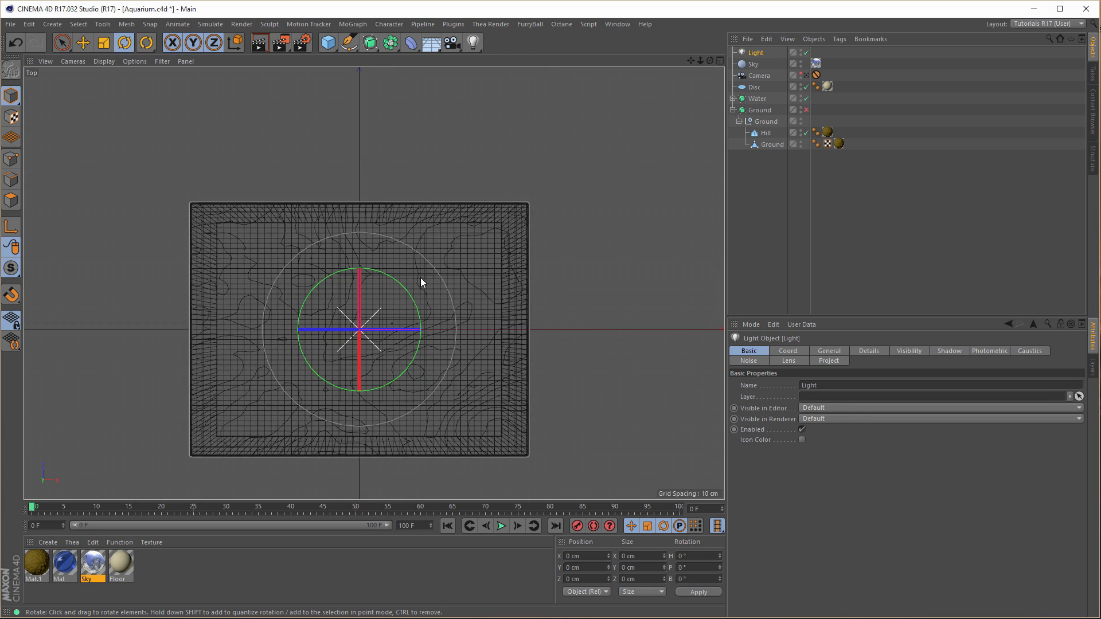
scroll(433, 296, "down", 4)
middle_click_drag(376, 313, 469, 235)
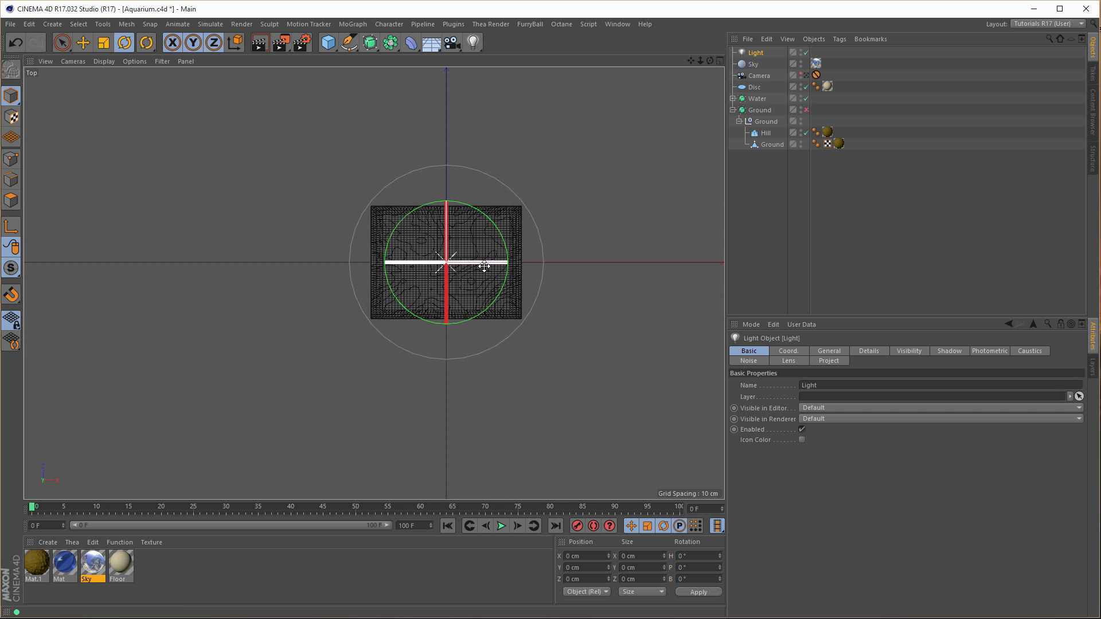
key("e")
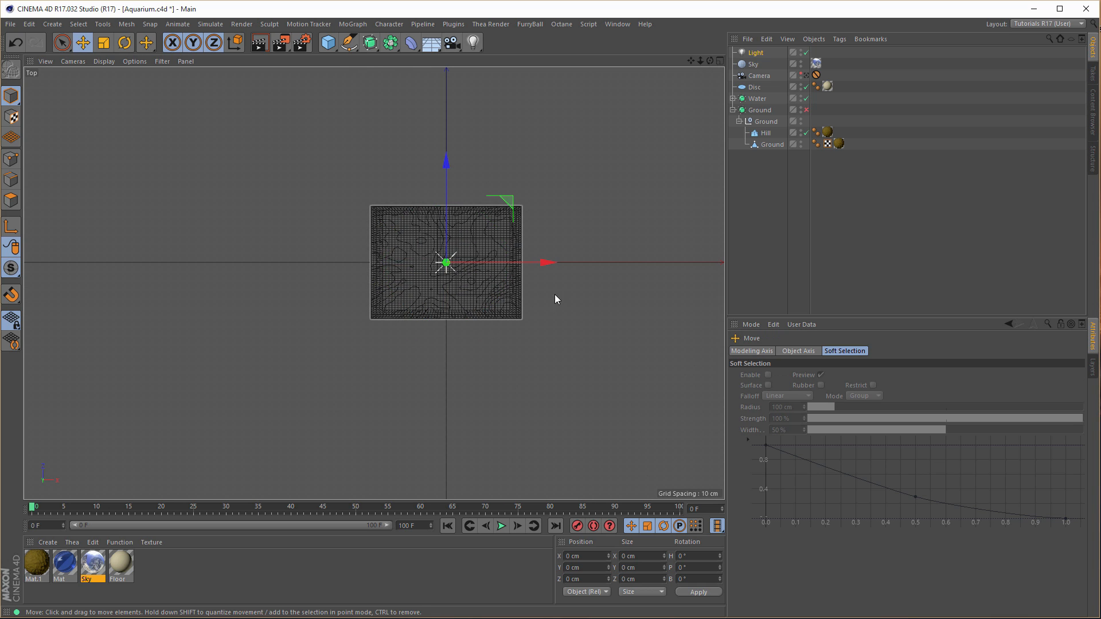
middle_click(554, 283)
left_click_drag(613, 133, 500, 217)
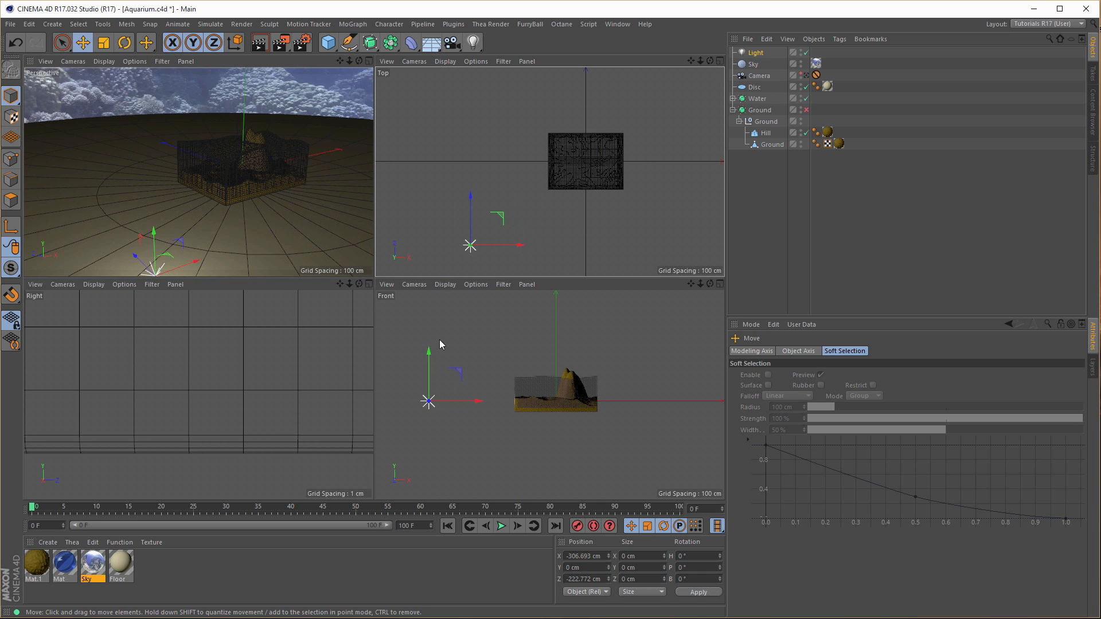
left_click_drag(428, 350, 428, 284)
middle_click(239, 210)
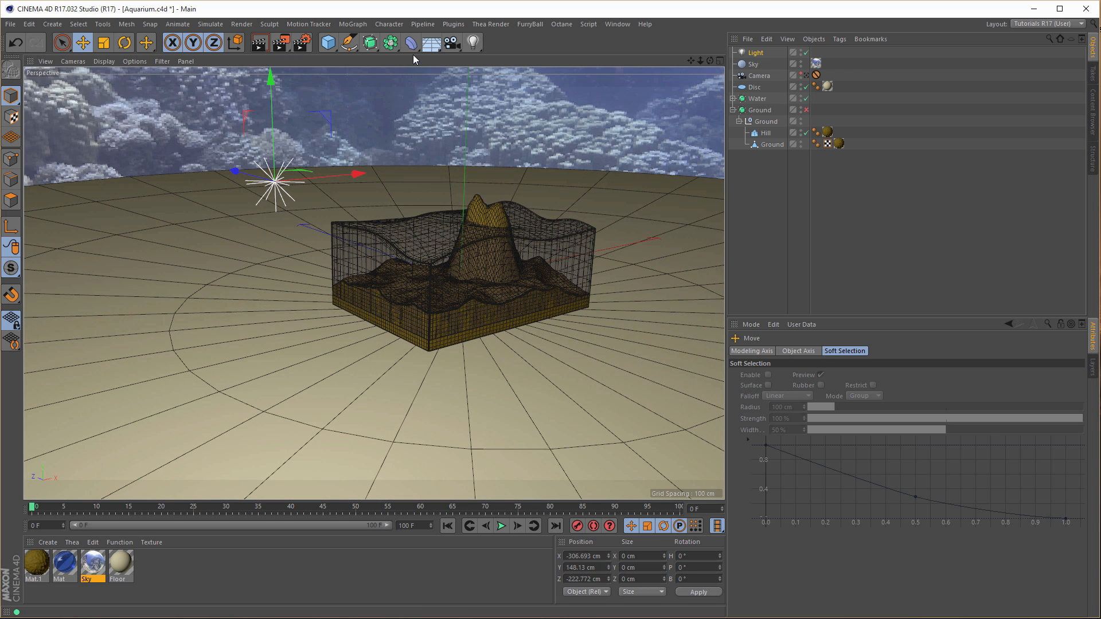
left_click(475, 48)
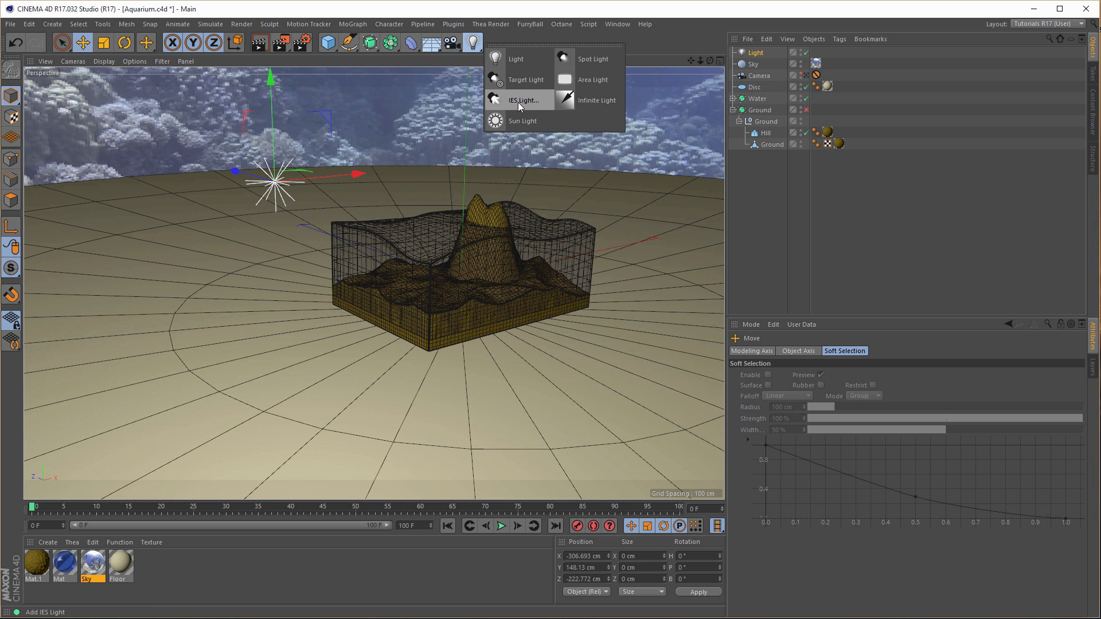
left_click(596, 81)
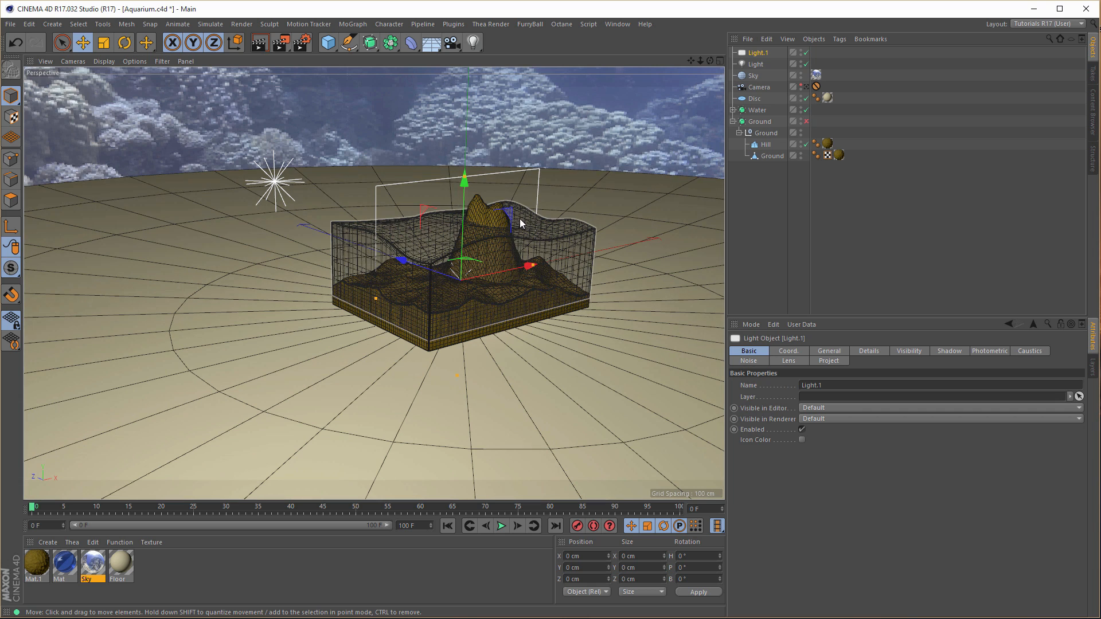
key("ctrl+z")
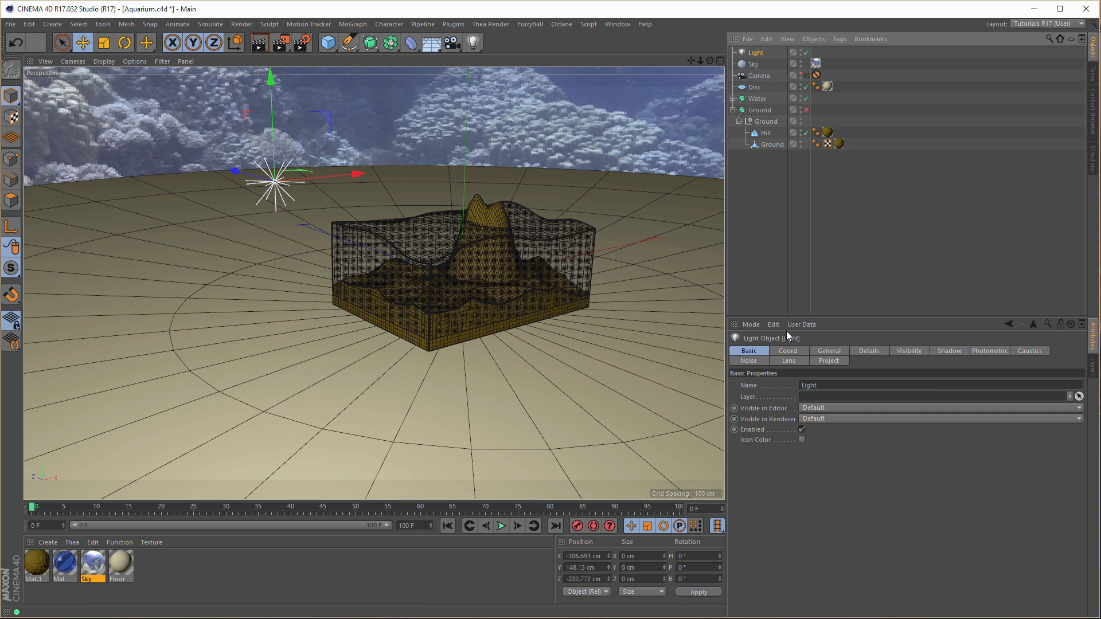
- Change the type of the existing light to Area
left_click(829, 351)
left_click(807, 462)
left_click(826, 507)
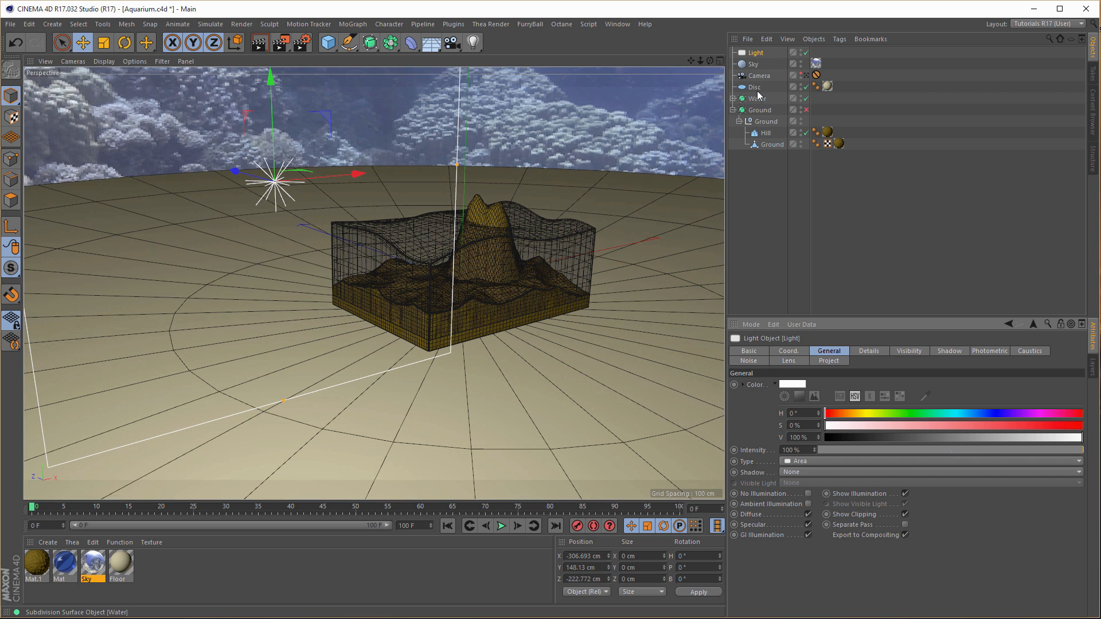
- Add a Target tag to the light and set the Ground polygon object as its target
right_click(760, 54)
mouse_move(824, 58)
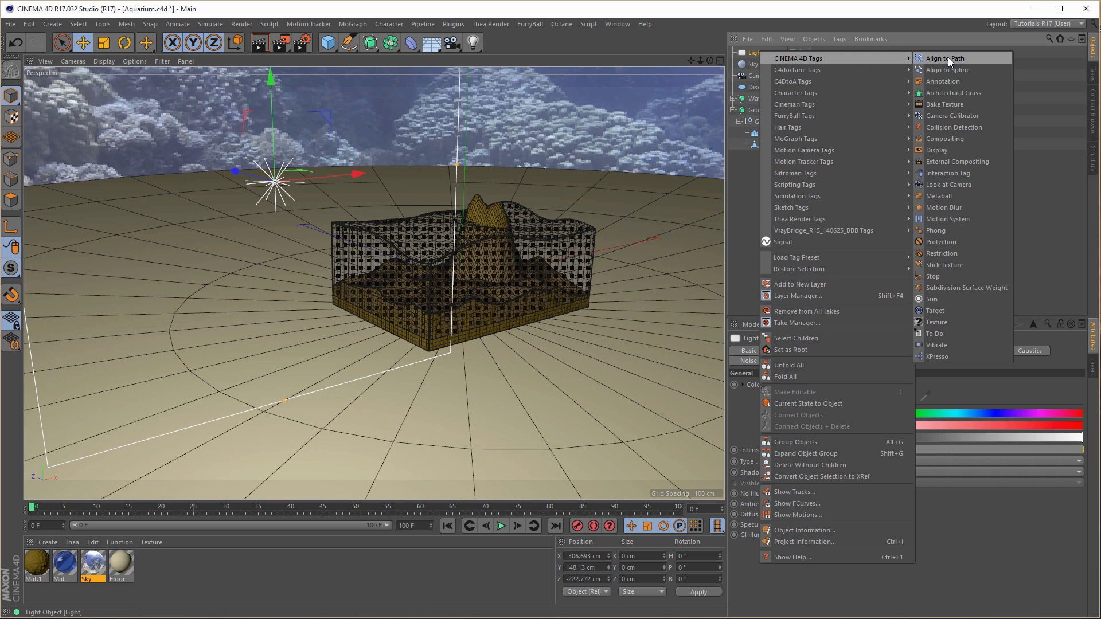
left_click(933, 314)
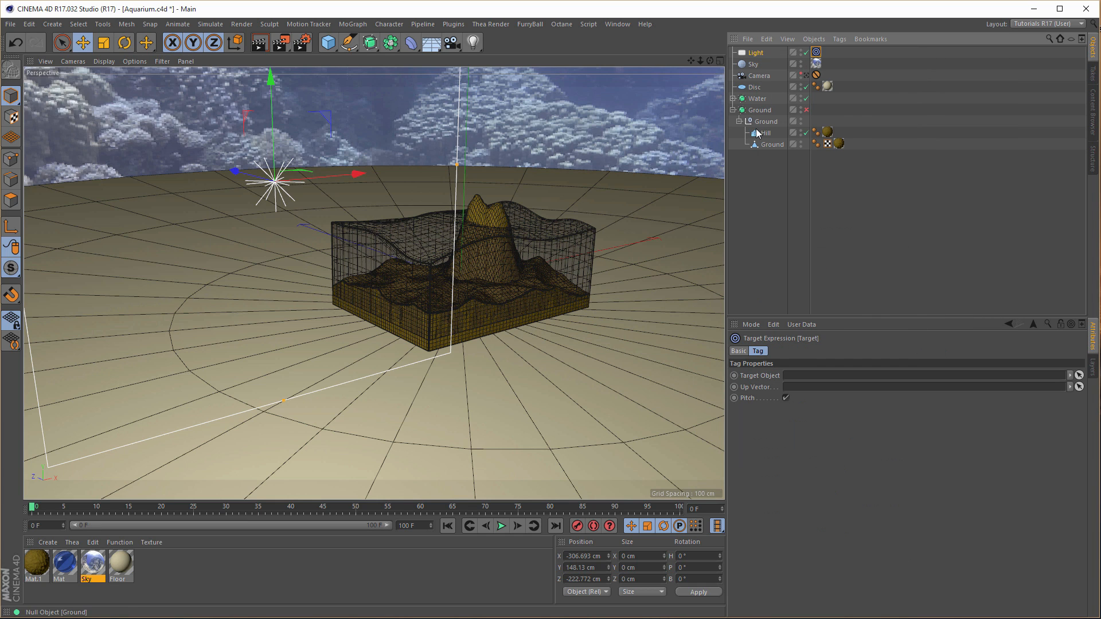
left_click(733, 99)
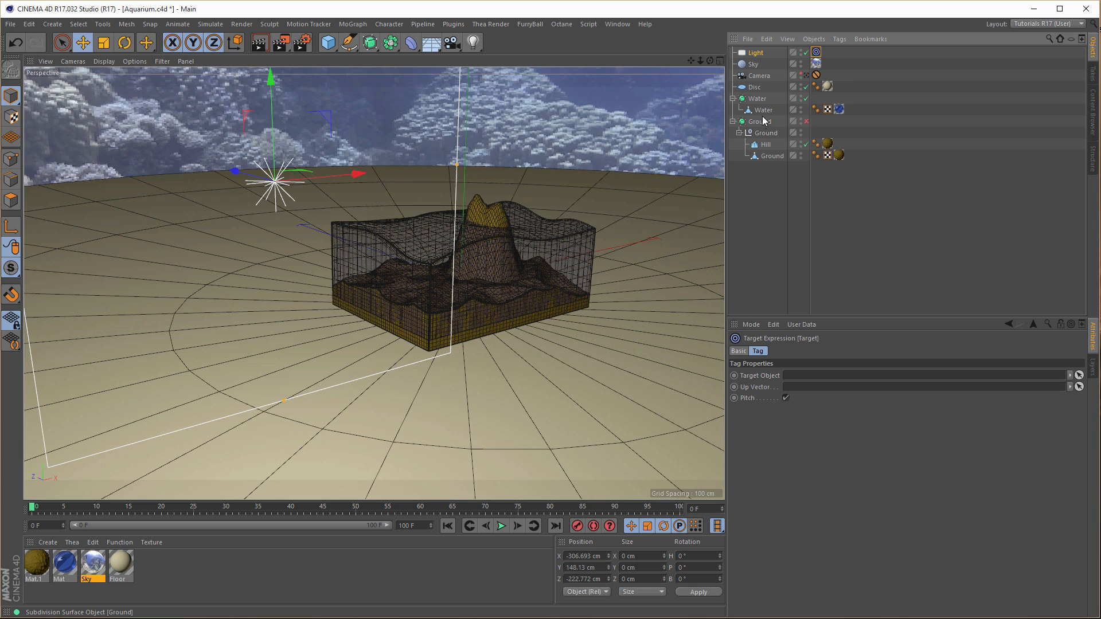
left_click(742, 100)
left_click_drag(771, 156, 803, 239)
key("Escape")
left_click(816, 52)
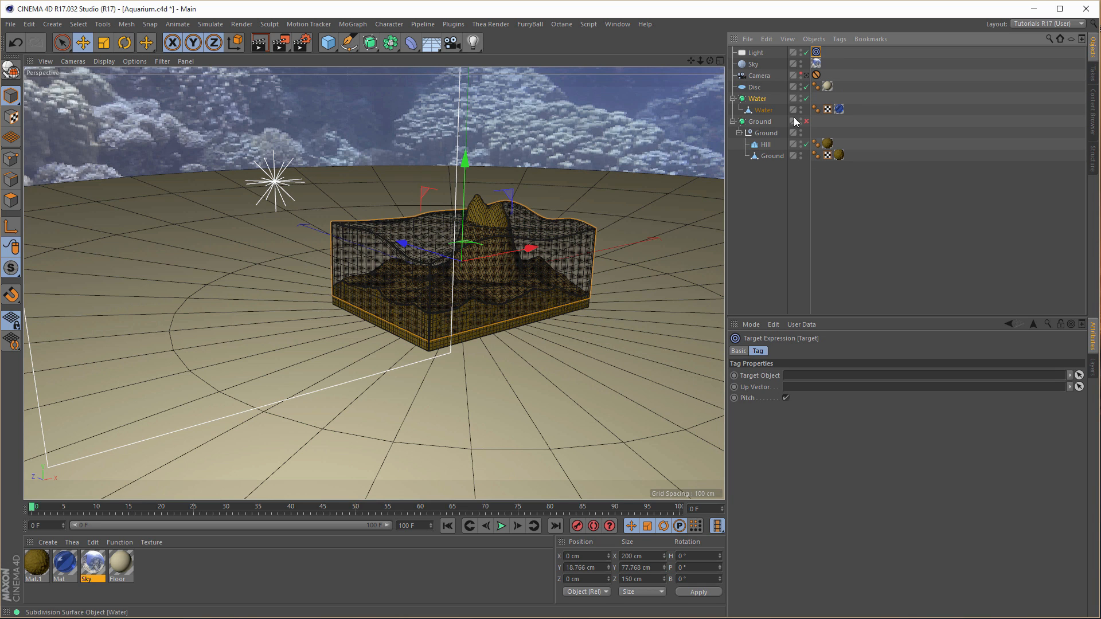
left_click_drag(772, 156, 823, 380)
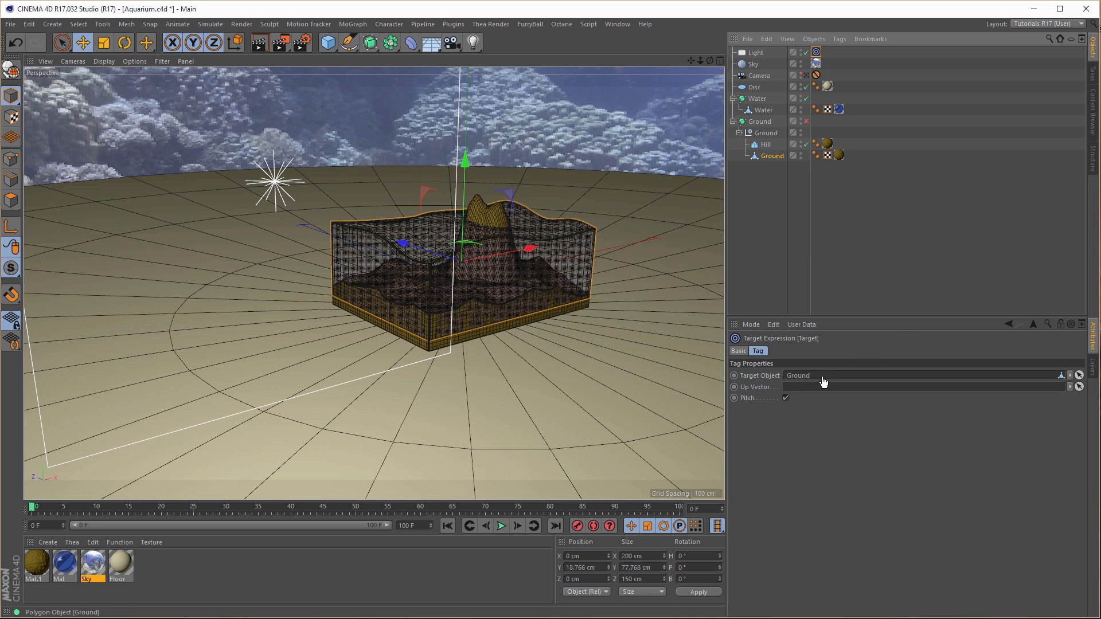
left_click_drag(438, 267, 459, 279, "alt")
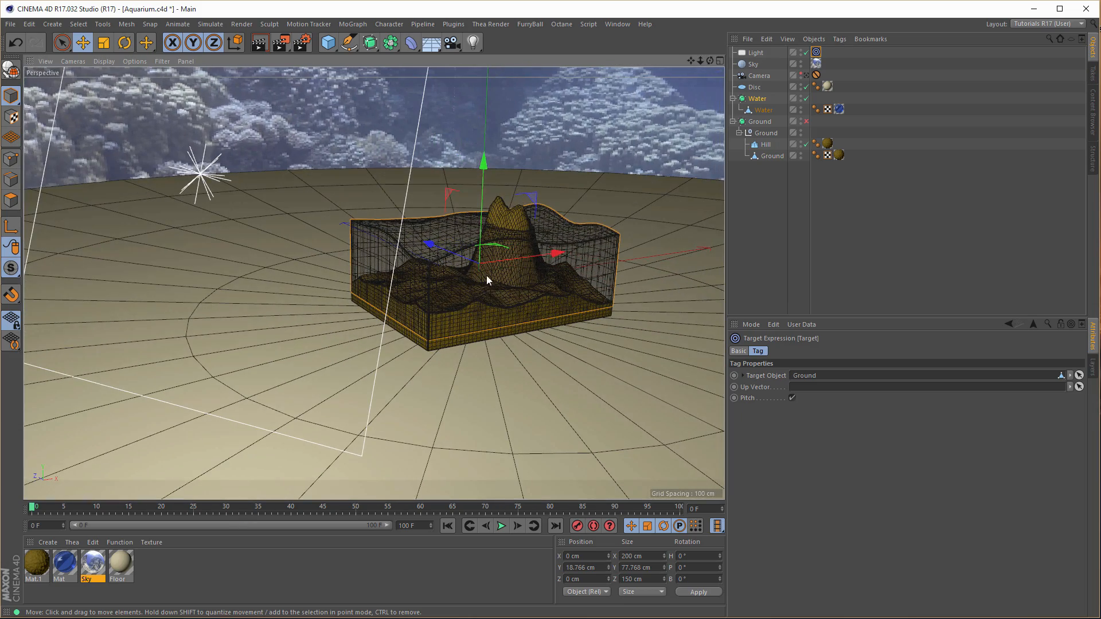
- Scale the area light down and move it lower to about X -318, Y 112, Z -231 cm
left_click(757, 53)
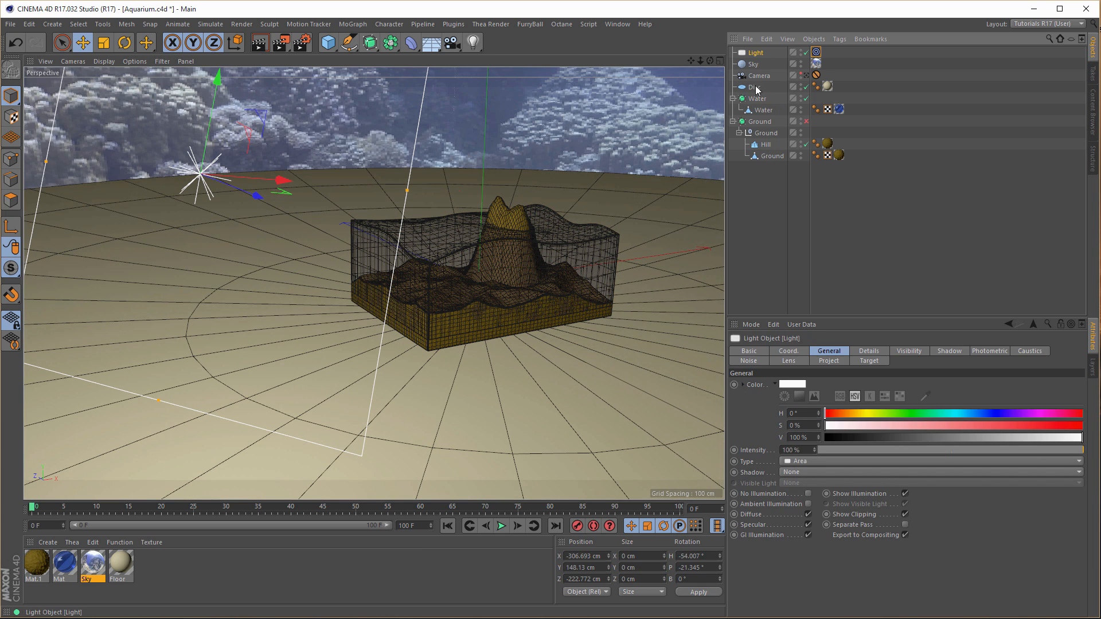
key("t")
left_click_drag(559, 381, 438, 410)
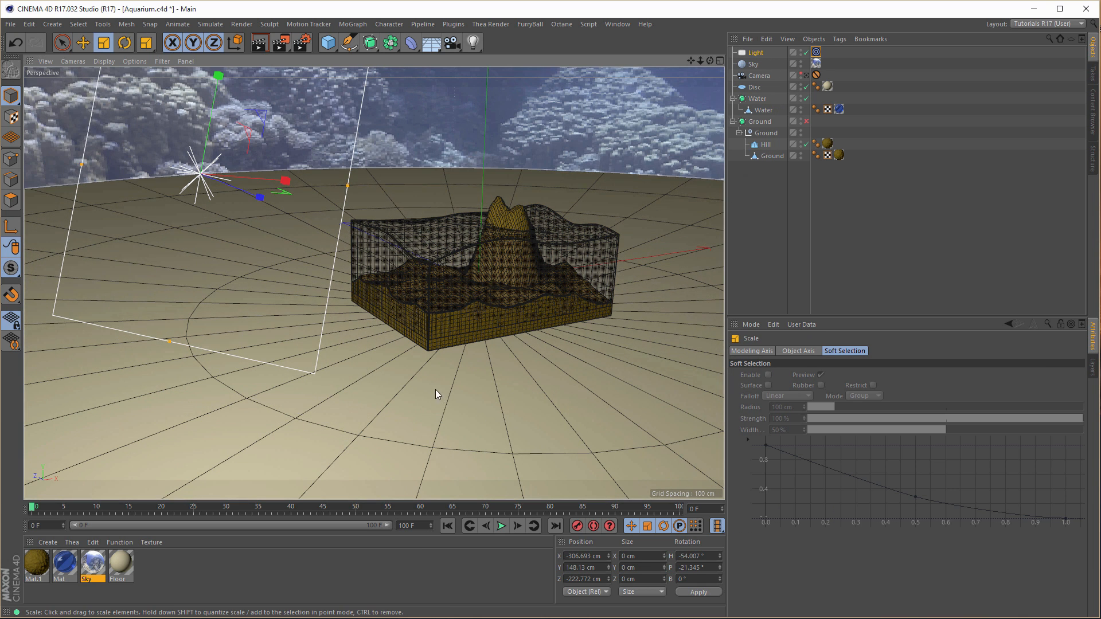
key("e")
left_click_drag(214, 76, 196, 169)
- Return to the scene camera's view and check the Physical renderer's sampling quality in the render settings, keeping Medium
left_click(806, 76)
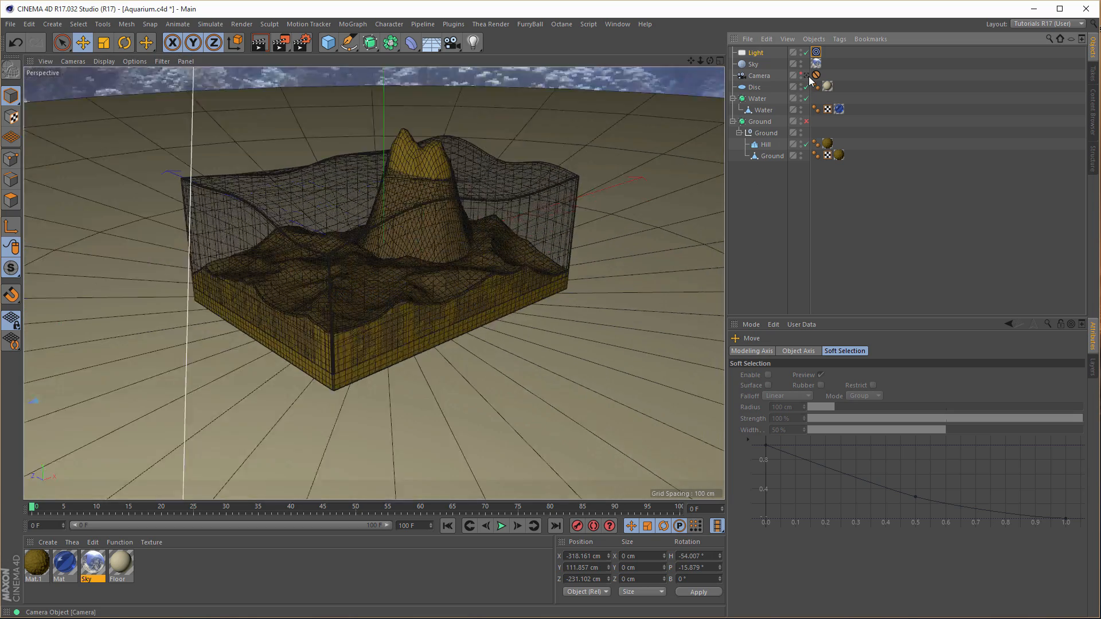
left_click(302, 42)
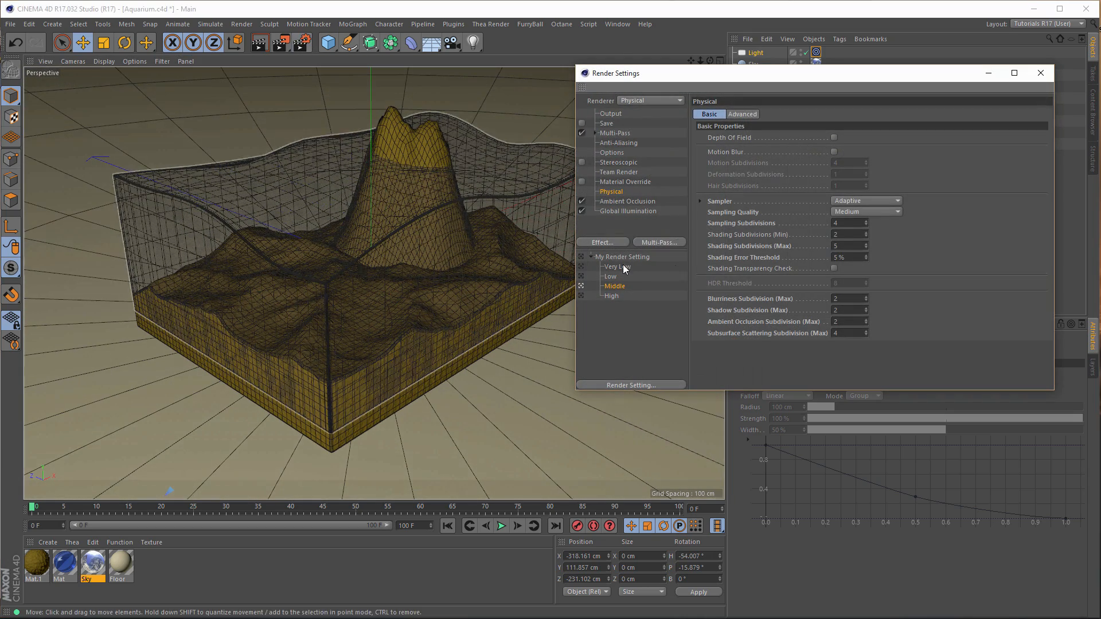
left_click(857, 211)
left_click(857, 211)
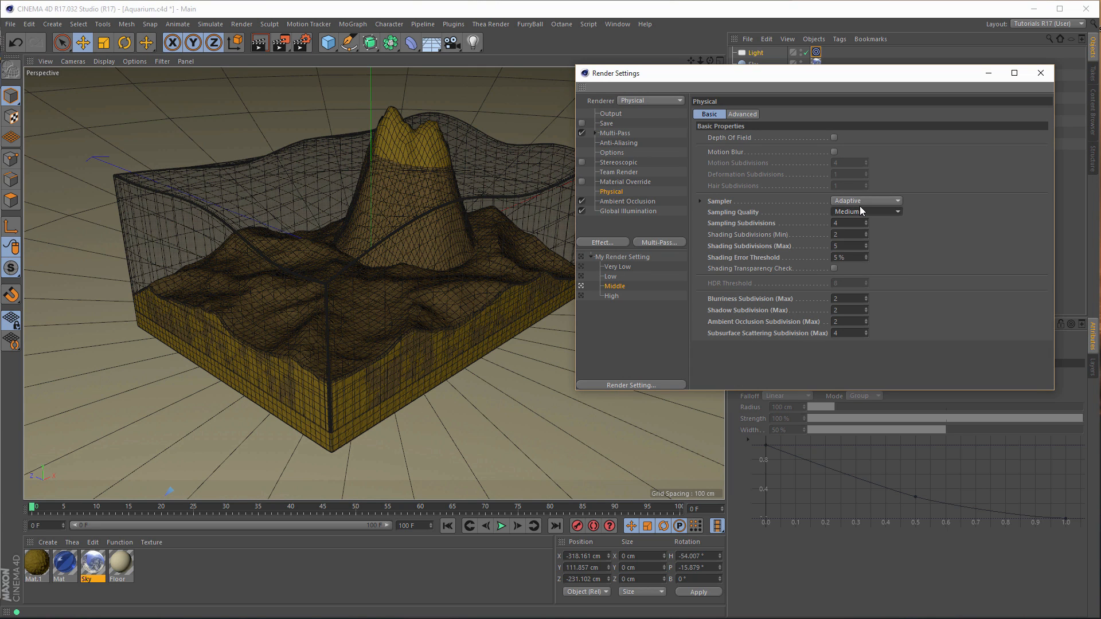
- Set the Physical renderer's sampler to Progressive and test-render a region around the block's front corner
left_click(867, 200)
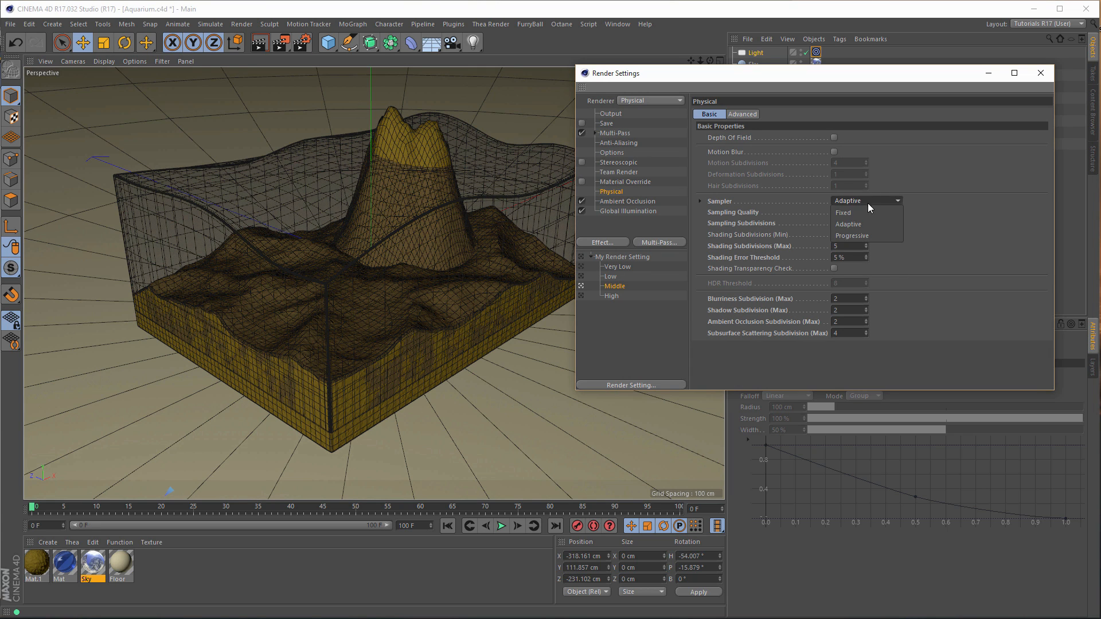
left_click(871, 231)
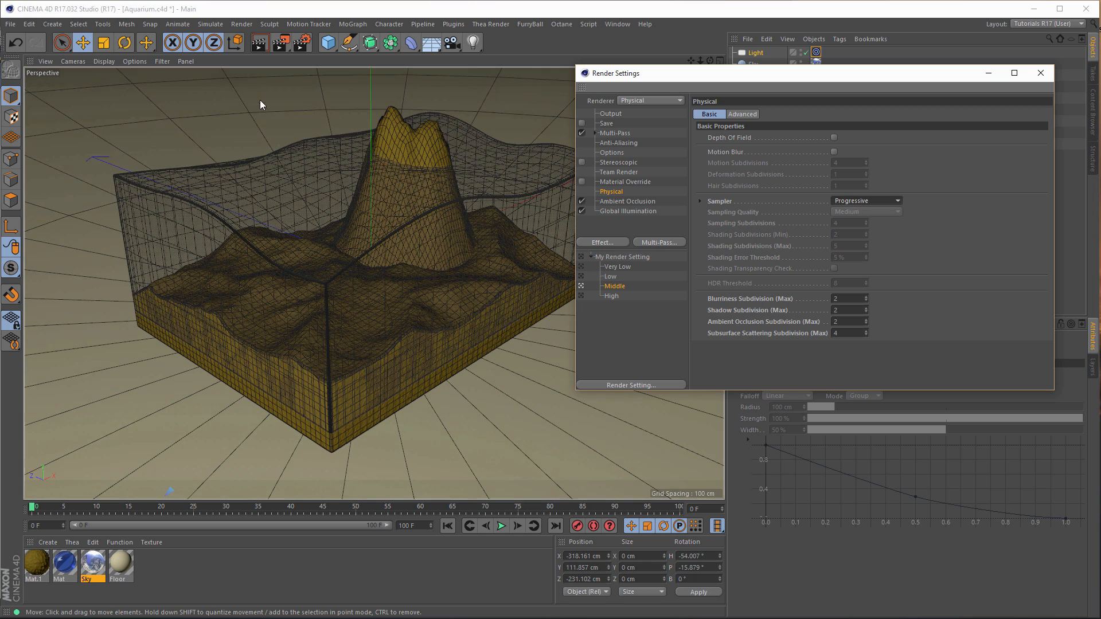
left_click(277, 45)
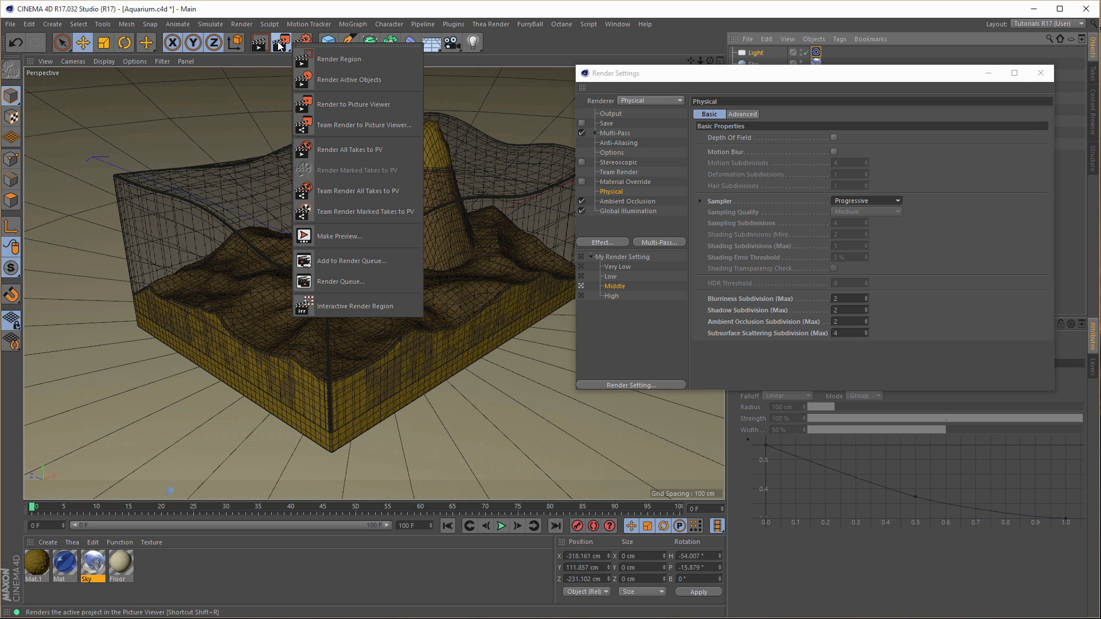
left_click(321, 63)
left_click_drag(165, 289, 522, 461)
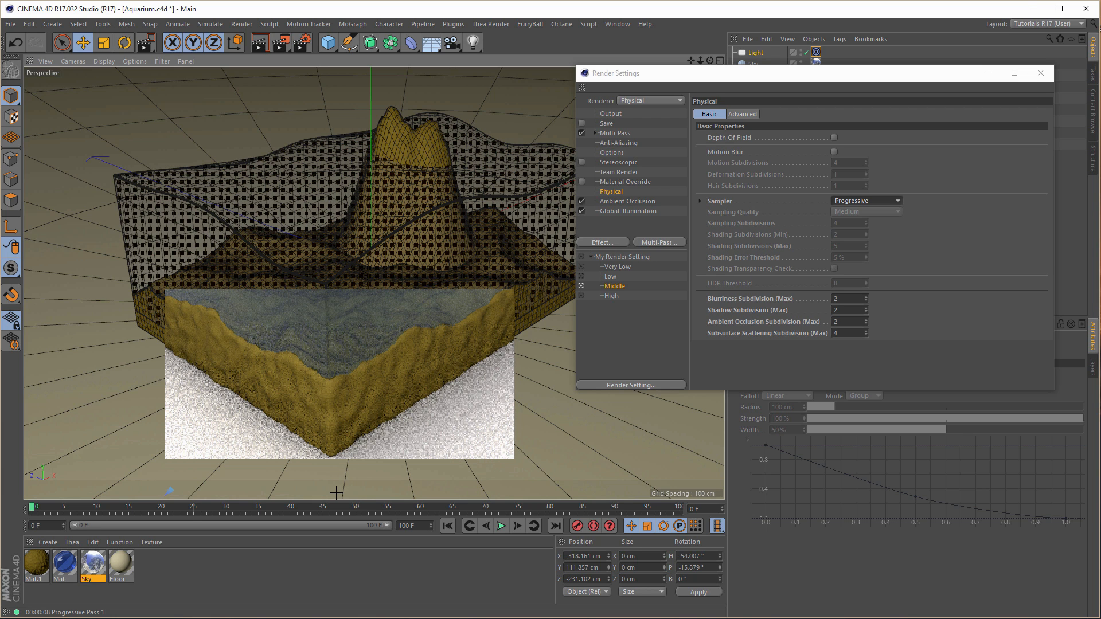
- Set Mat.1's bump strength to 13 % with slightly stronger reflection, and preview the block's front corner with a region render
double_click(36, 565)
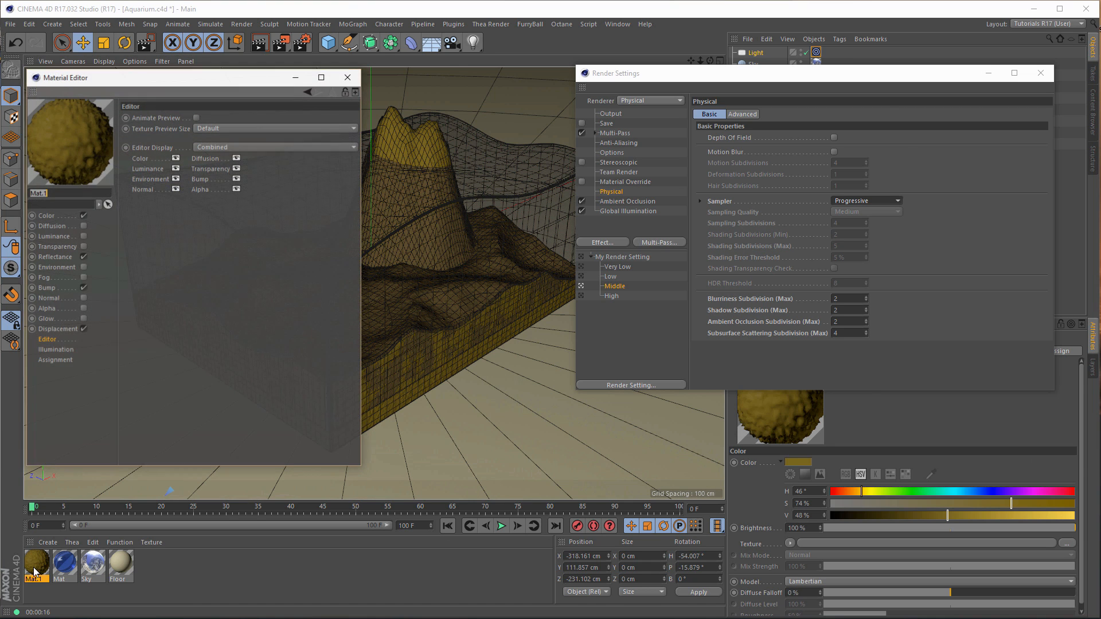
left_click(48, 288)
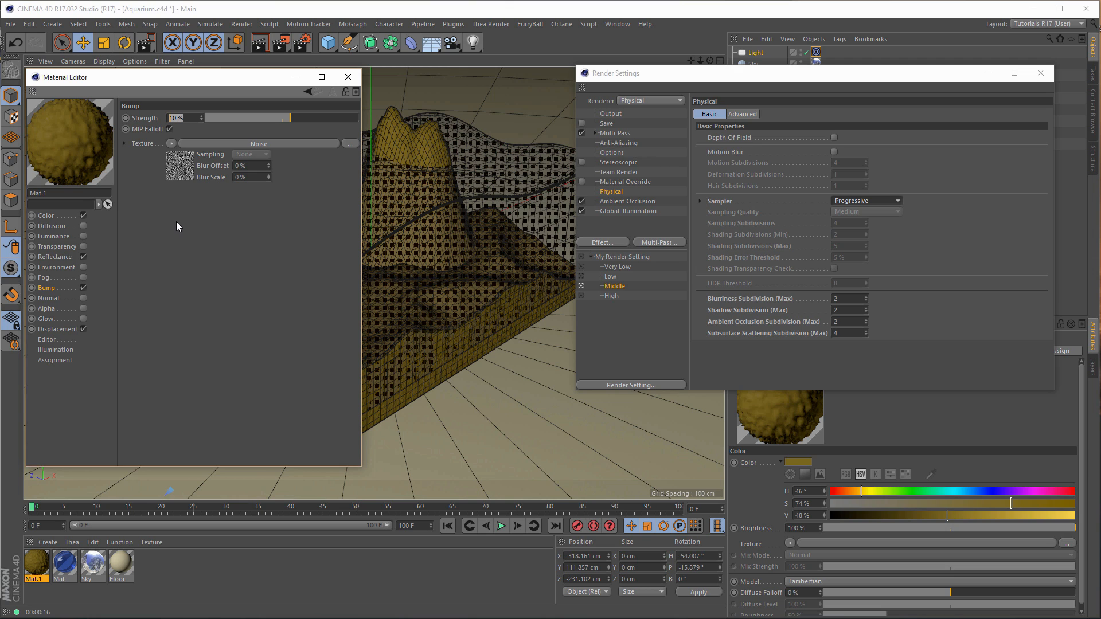
type("13")
key("Return")
left_click(54, 257)
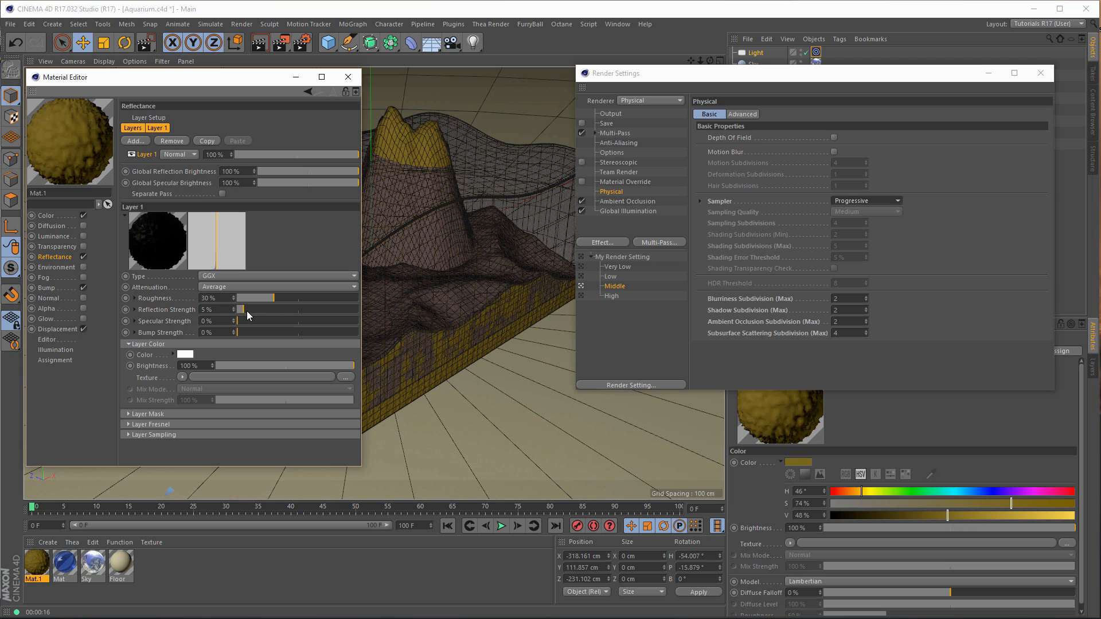
left_click_drag(252, 311, 256, 309)
left_click(348, 76)
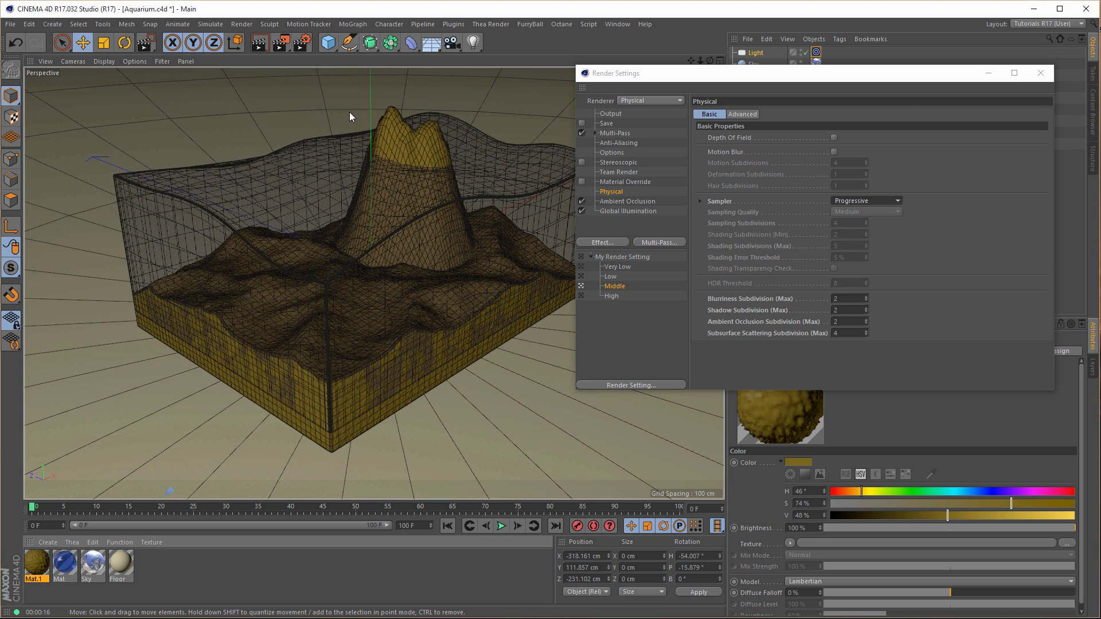
left_click_drag(280, 43, 311, 60)
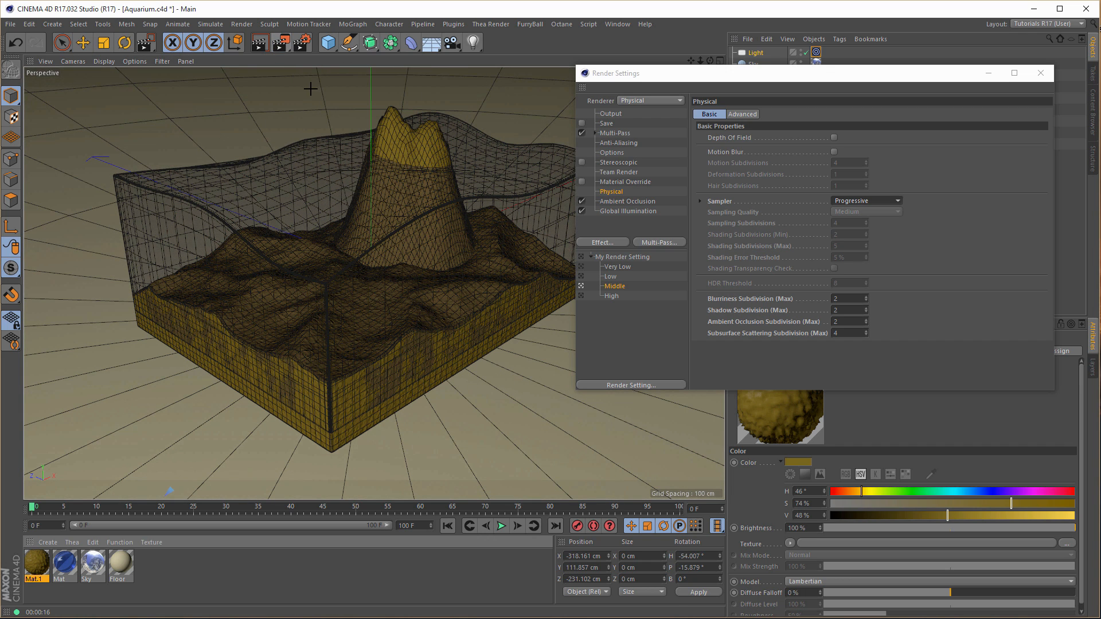
left_click_drag(178, 298, 483, 453)
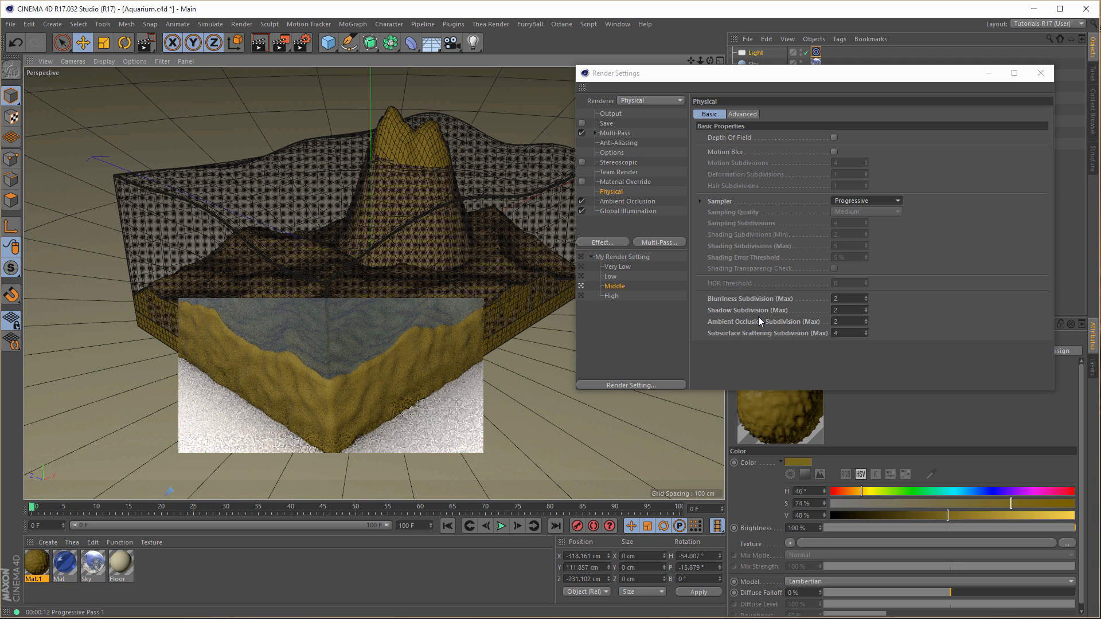
- Set the Physical sampler to Adaptive with Low sampling quality and test-render a smaller region at the block's front corner
left_click(867, 198)
left_click(913, 192)
left_click(873, 199)
left_click(856, 226)
left_click(855, 213)
left_click(859, 223)
left_click_drag(285, 47, 333, 62)
left_click_drag(212, 343, 451, 469)
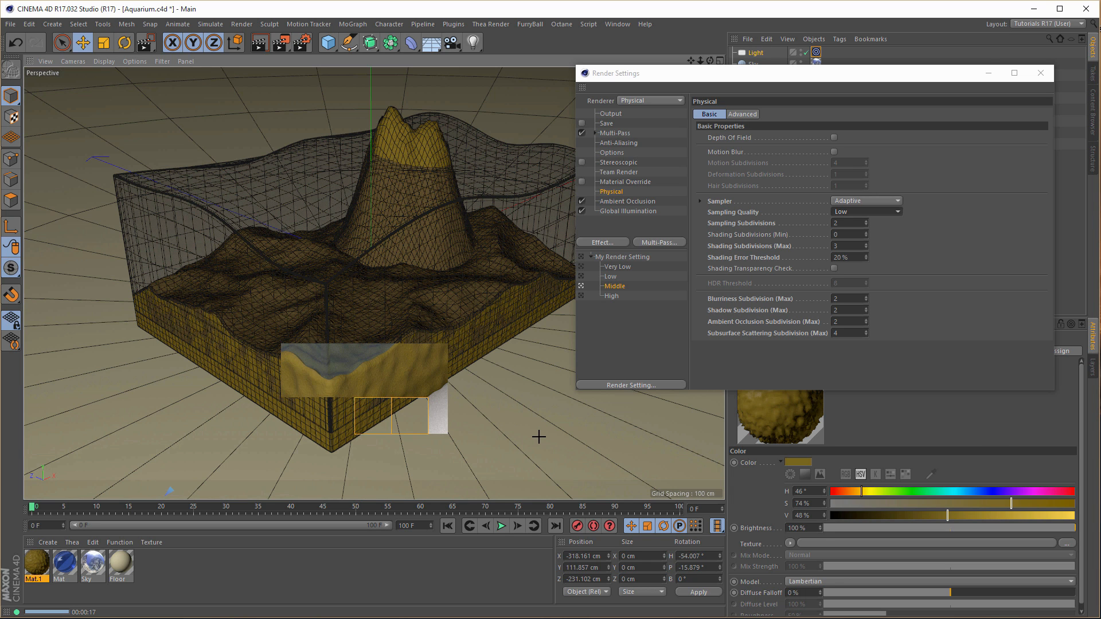
- Review the earlier full render in the Picture Viewer, and close the viewer and the render settings
key("shift+F6")
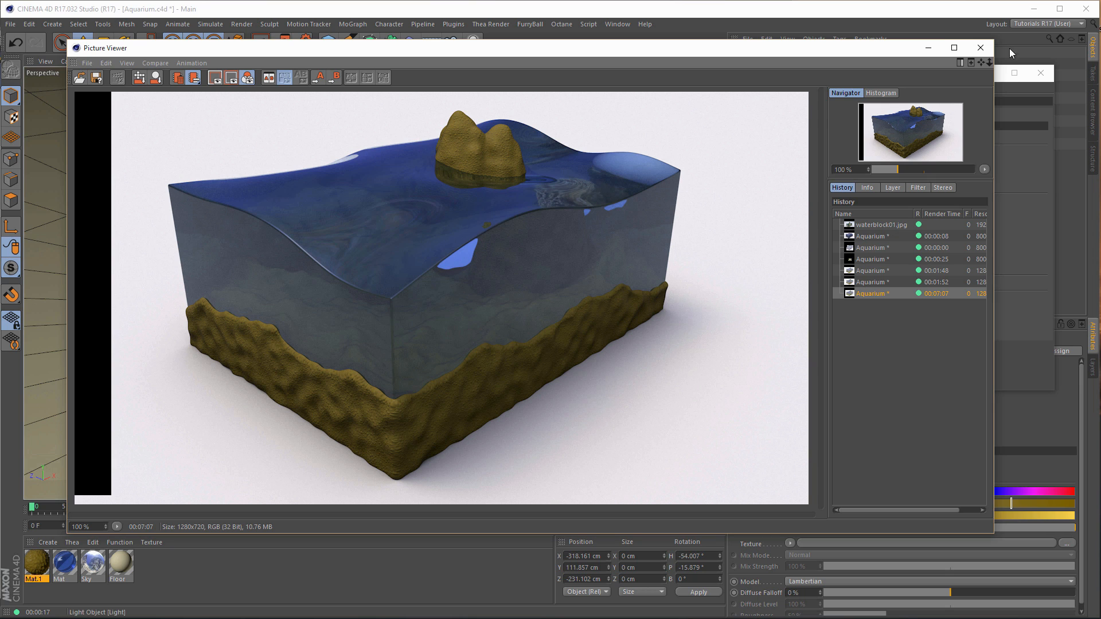
left_click(980, 48)
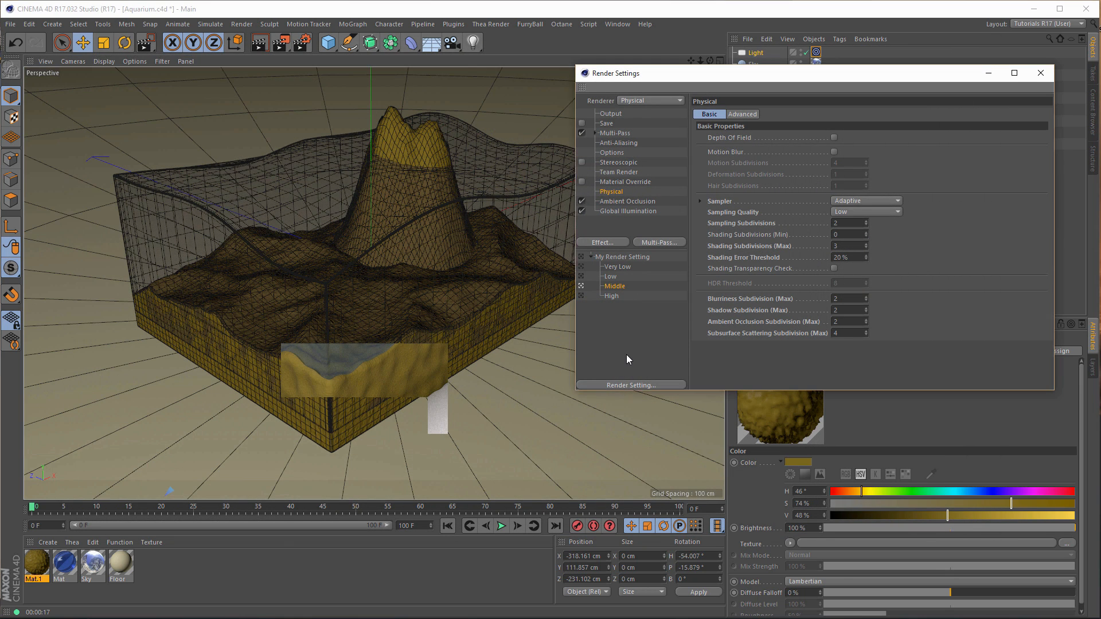
left_click(1041, 73)
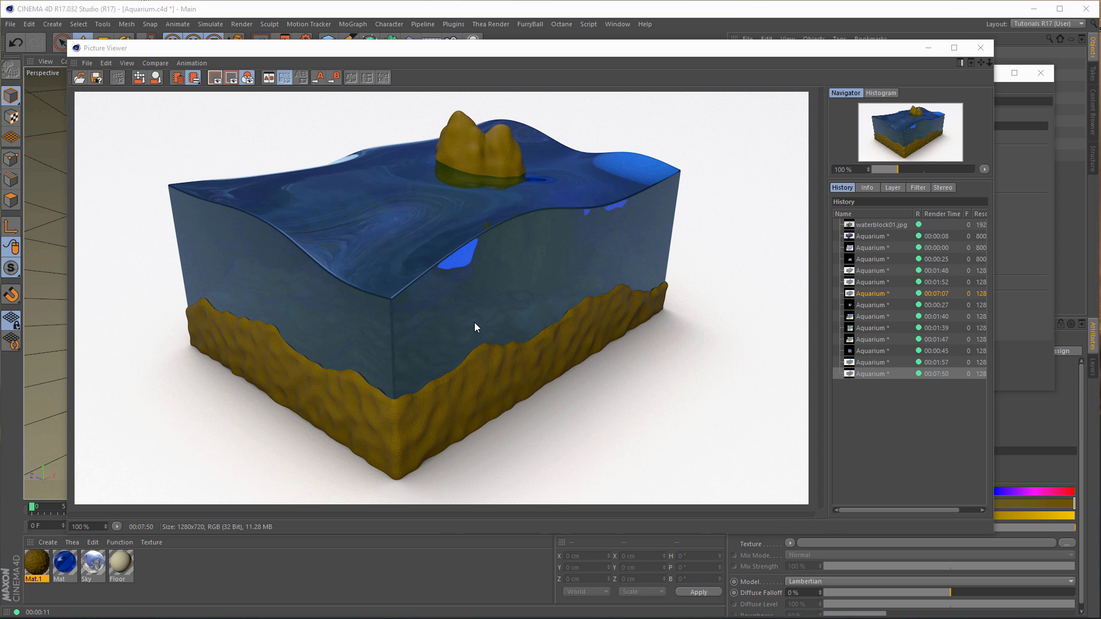
- Compare the finished render with the transparency settings of the water material Mat and the colour settings of Mat.1
left_click_drag(607, 47, 602, 51)
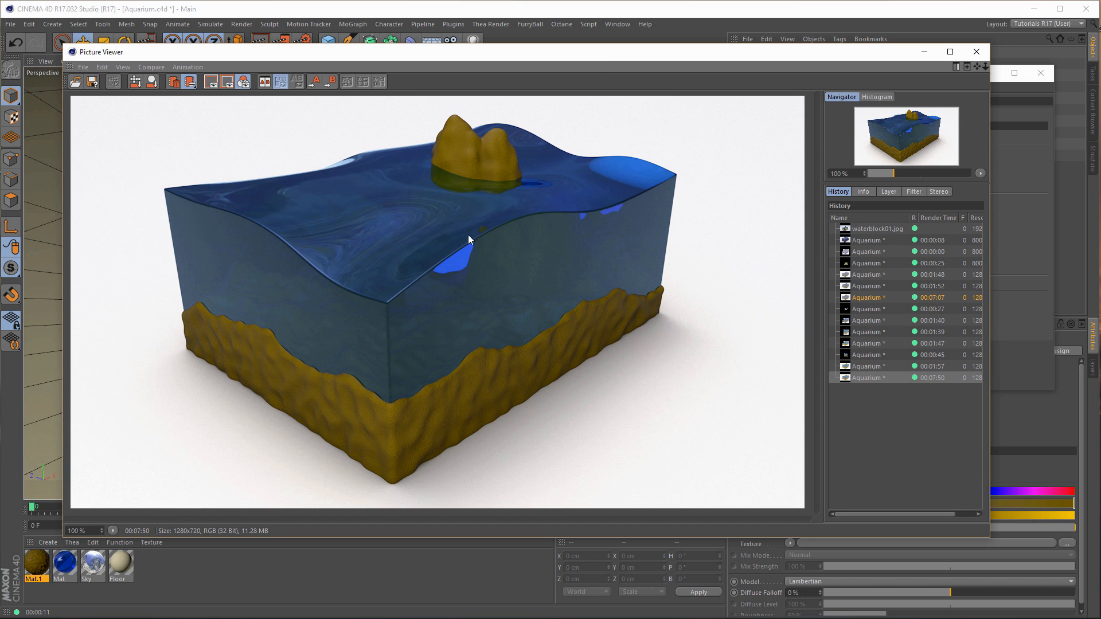
double_click(65, 564)
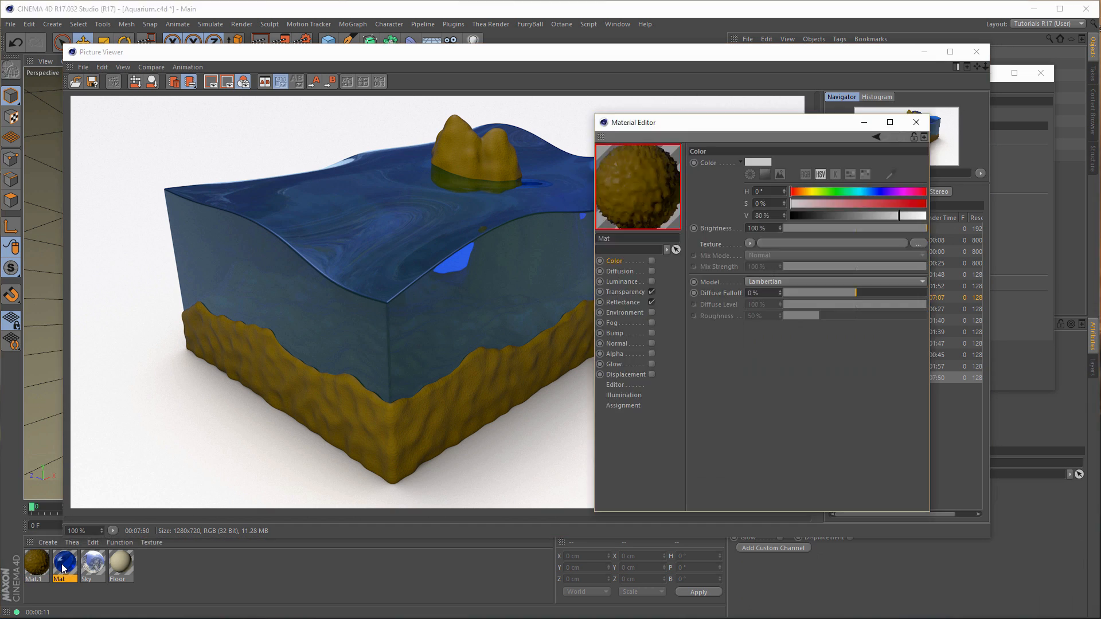
left_click(625, 291)
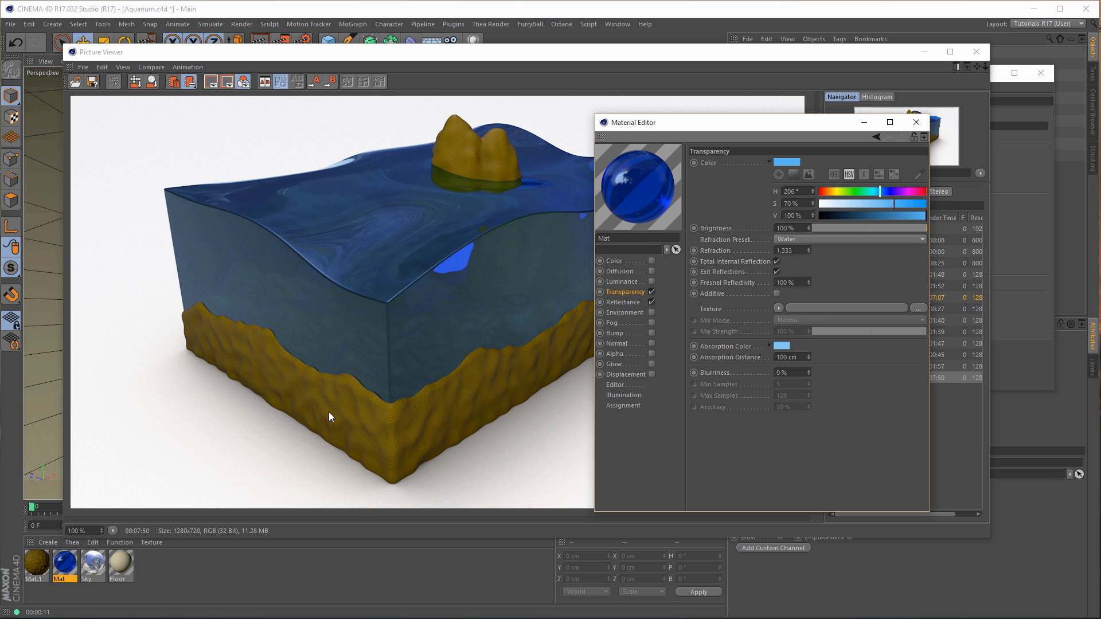
left_click(37, 564)
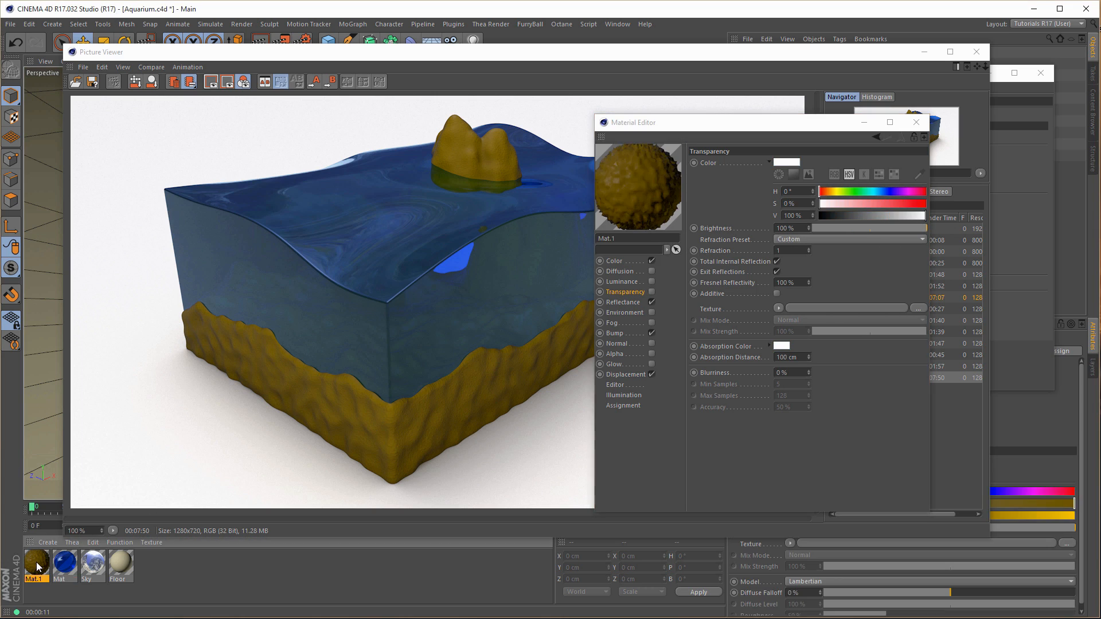
left_click(629, 262)
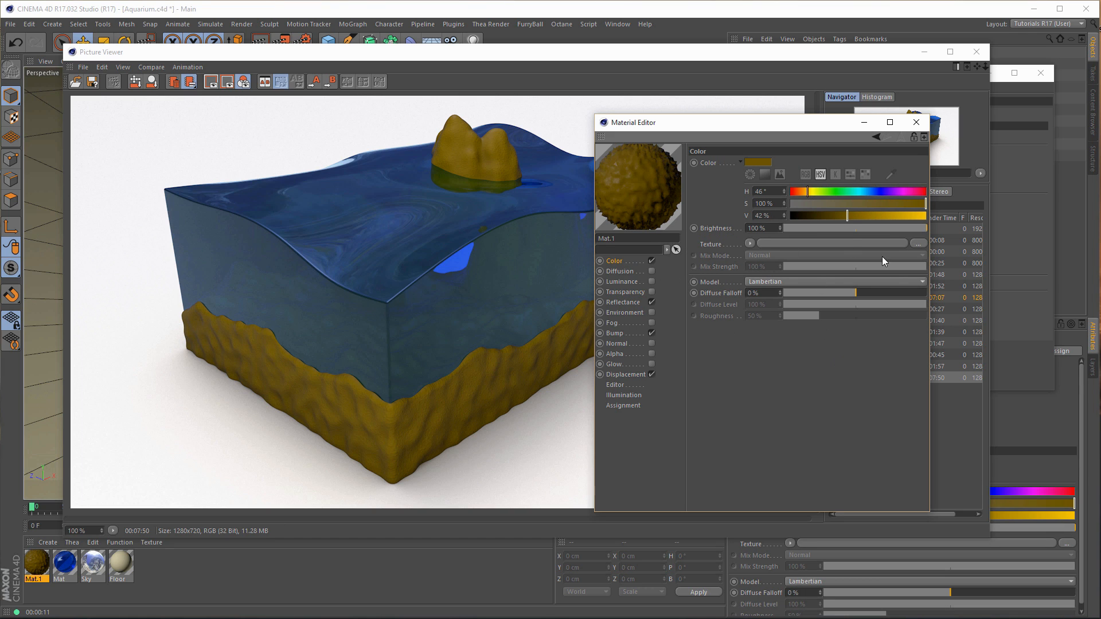
left_click(915, 124)
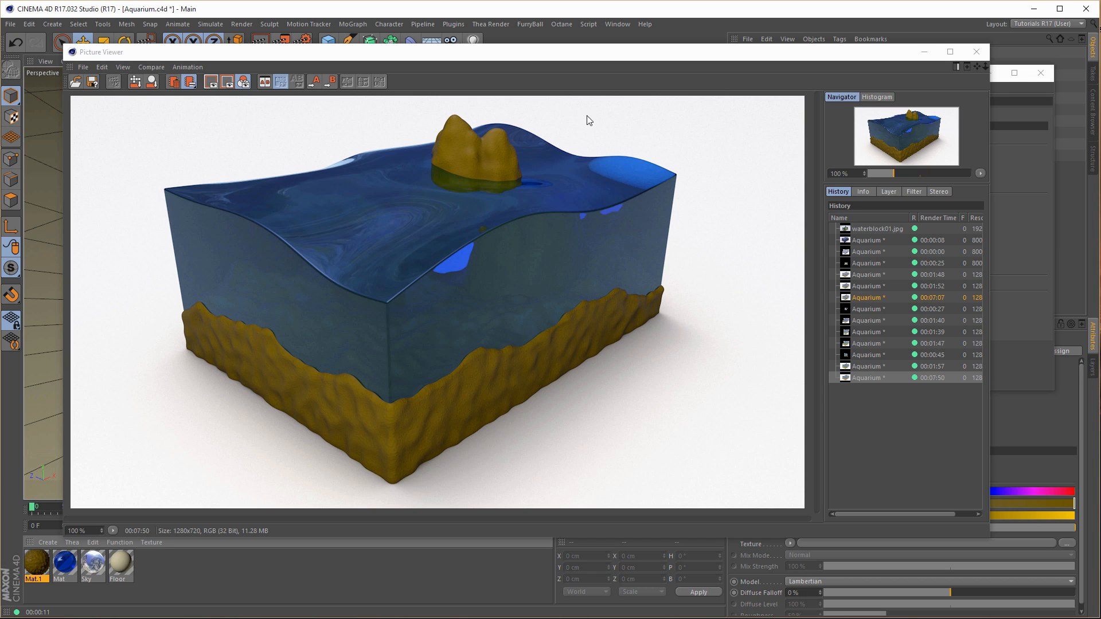
- Save the finished render as a 16 bits/channel Photoshop still image, replacing Aquarium.psd in the render folder, and close the viewer and render settings
left_click_drag(592, 56, 615, 54)
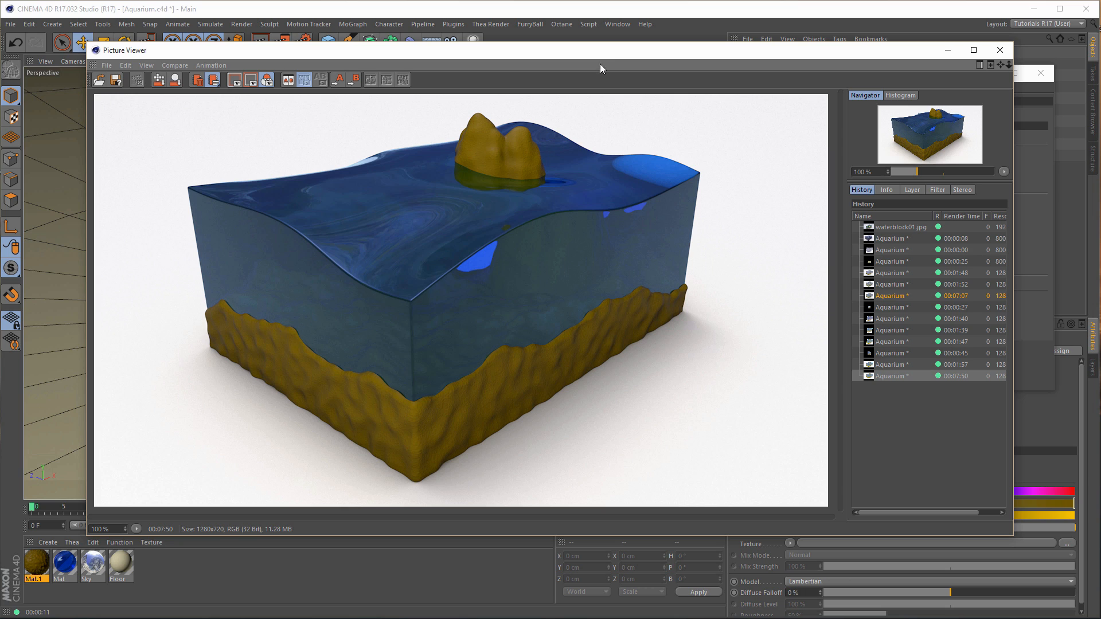
left_click(107, 66)
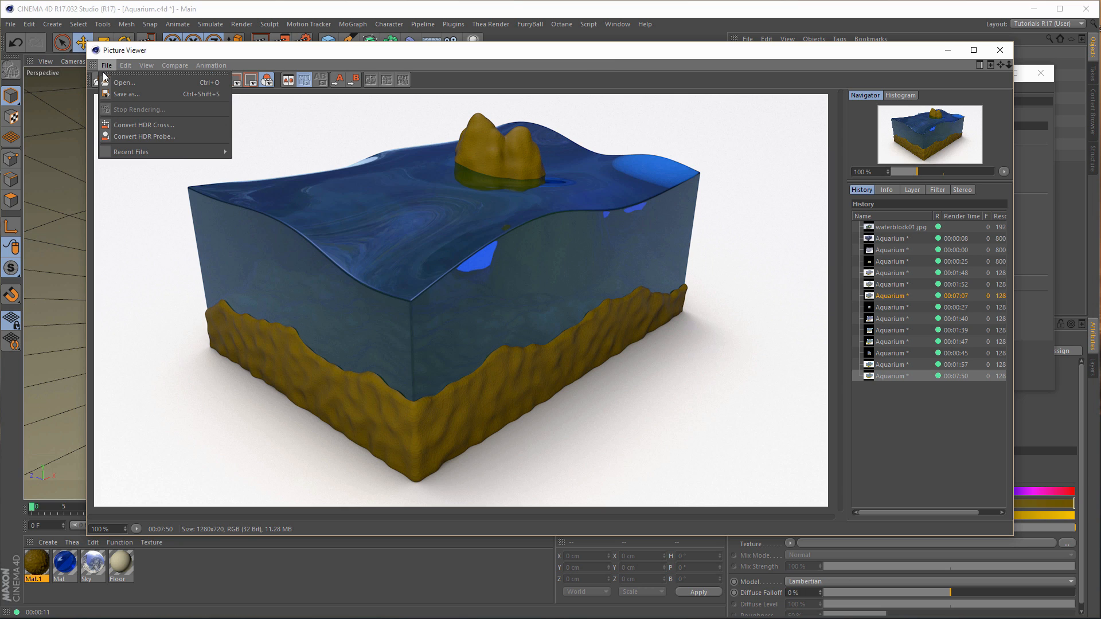
left_click(109, 94)
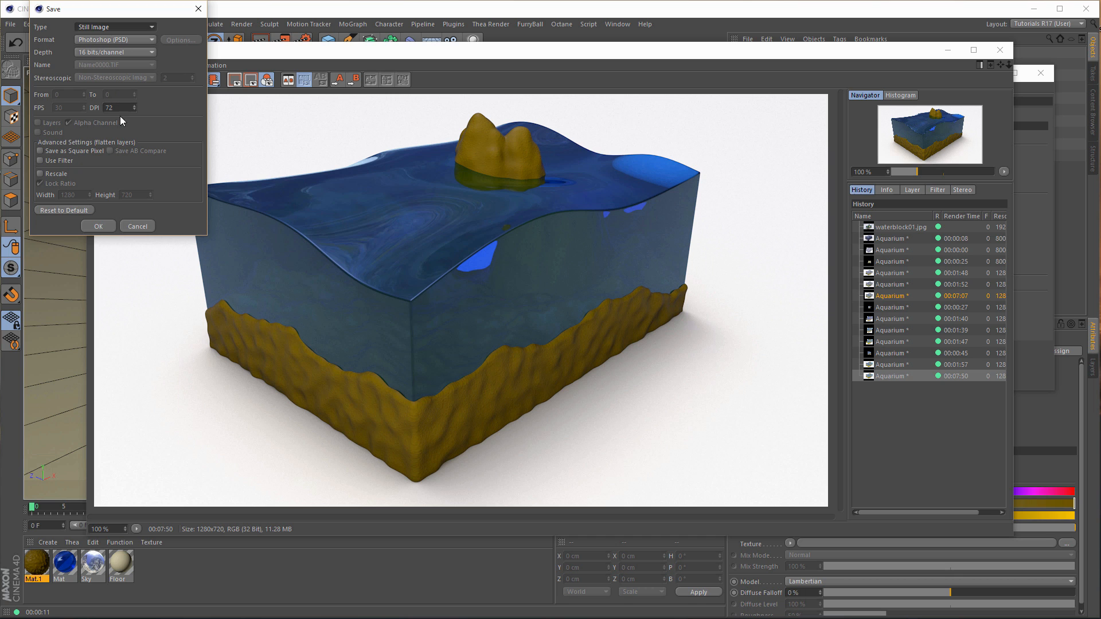
left_click(98, 226)
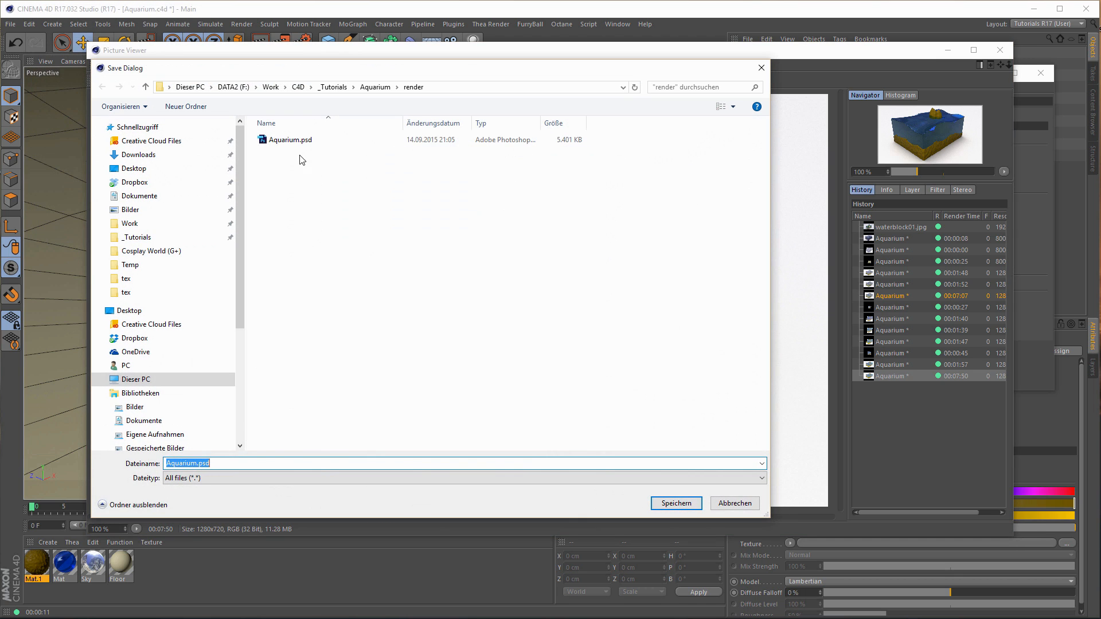
double_click(285, 141)
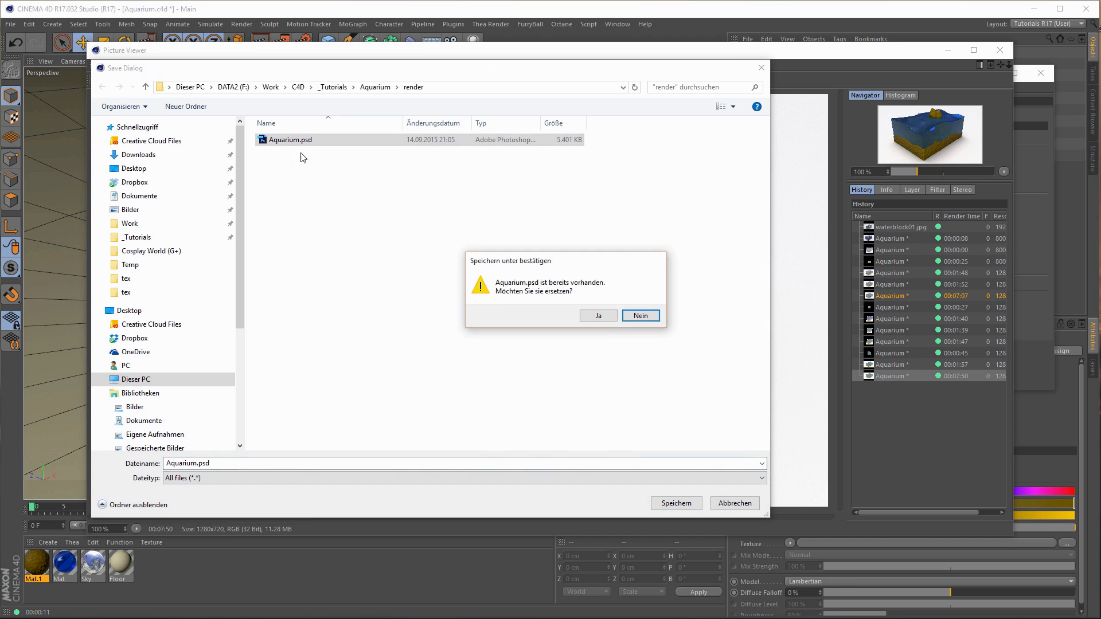
left_click(600, 317)
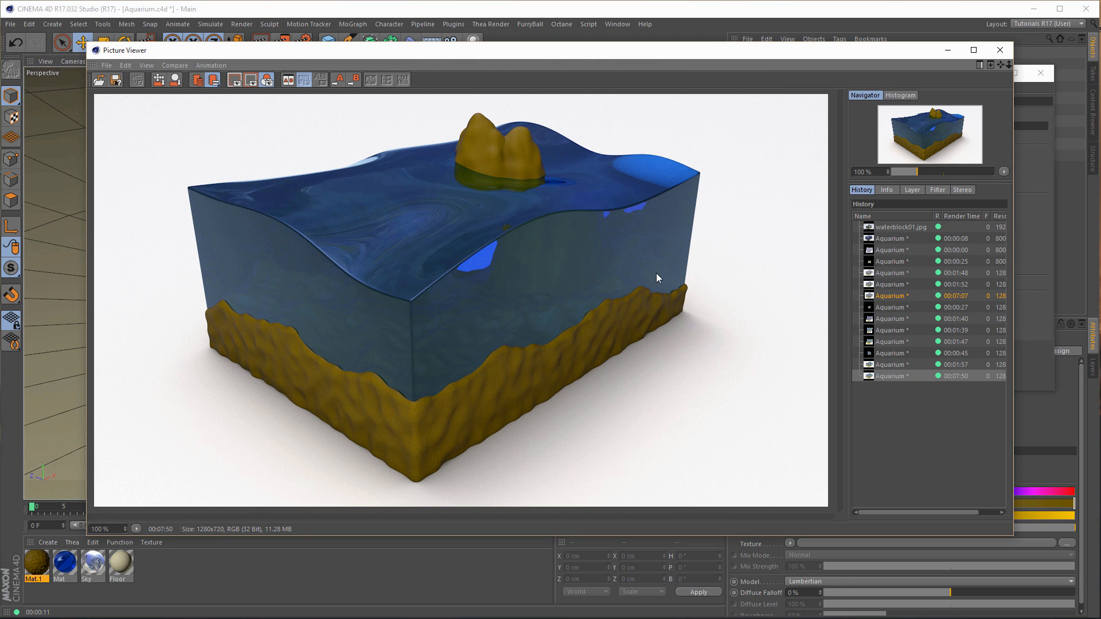
left_click(1000, 49)
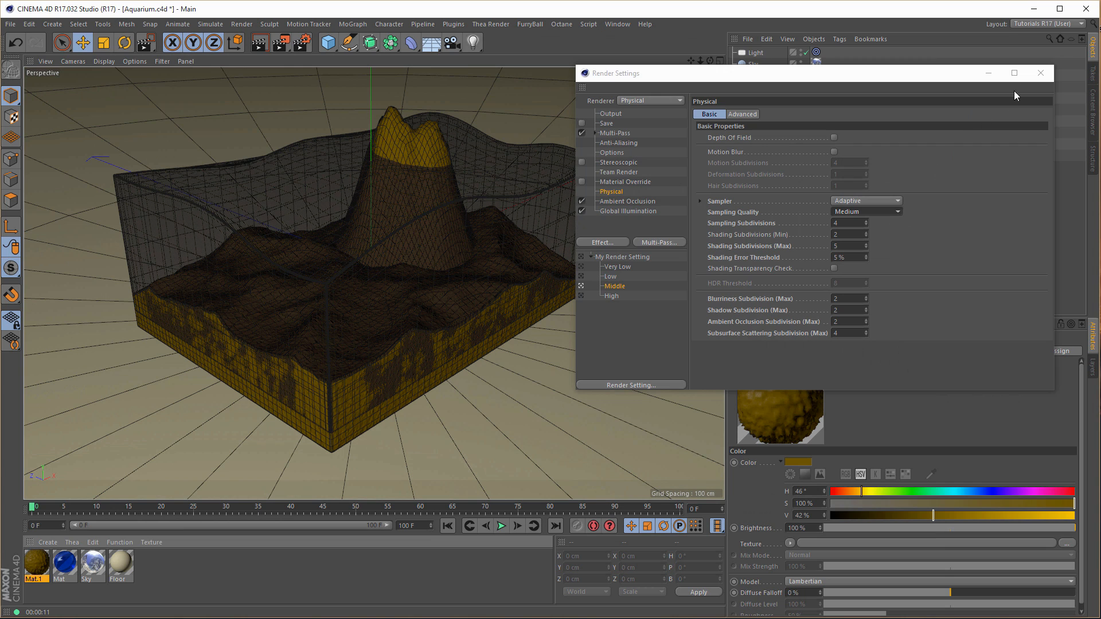
left_click(1040, 72)
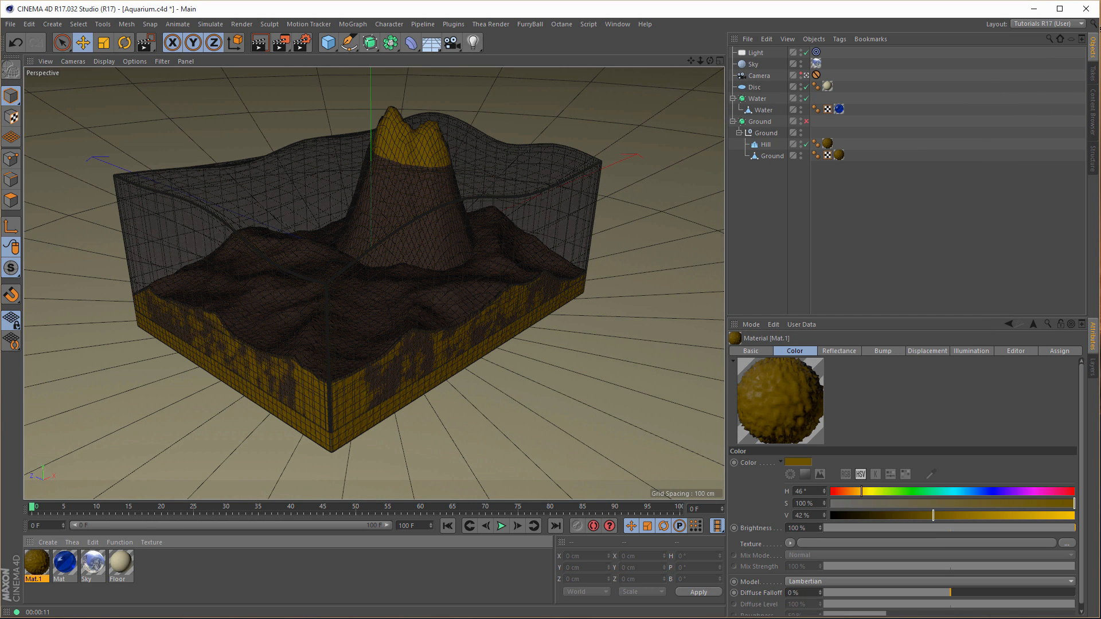
- Switch to Photoshop and open Aquarium.psd from the render folder
key("alt+Tab")
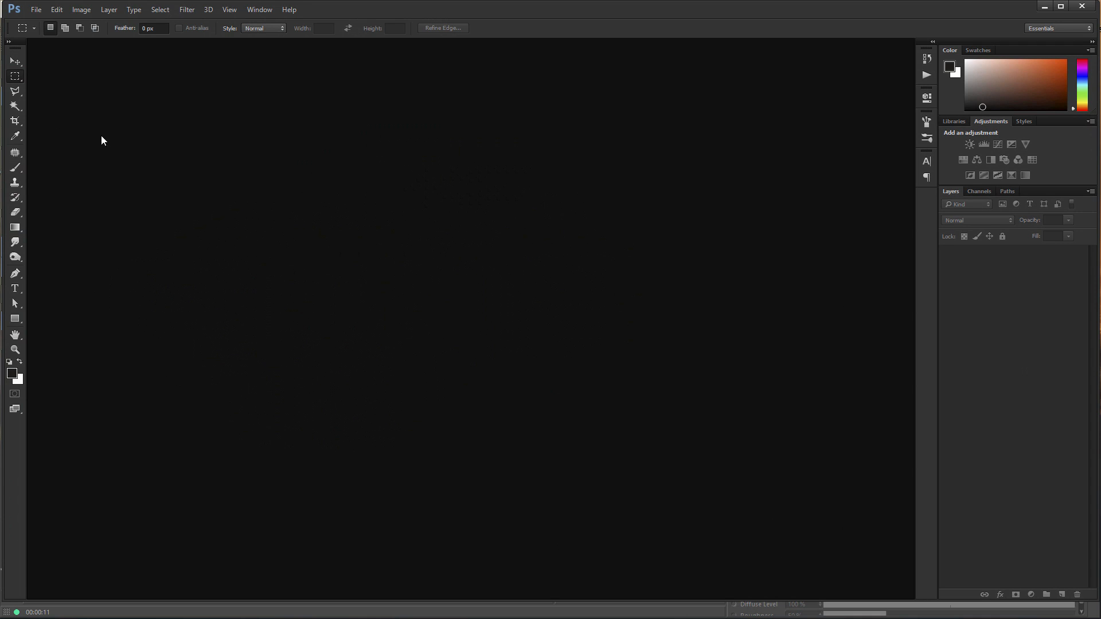
left_click(36, 10)
left_click(48, 34)
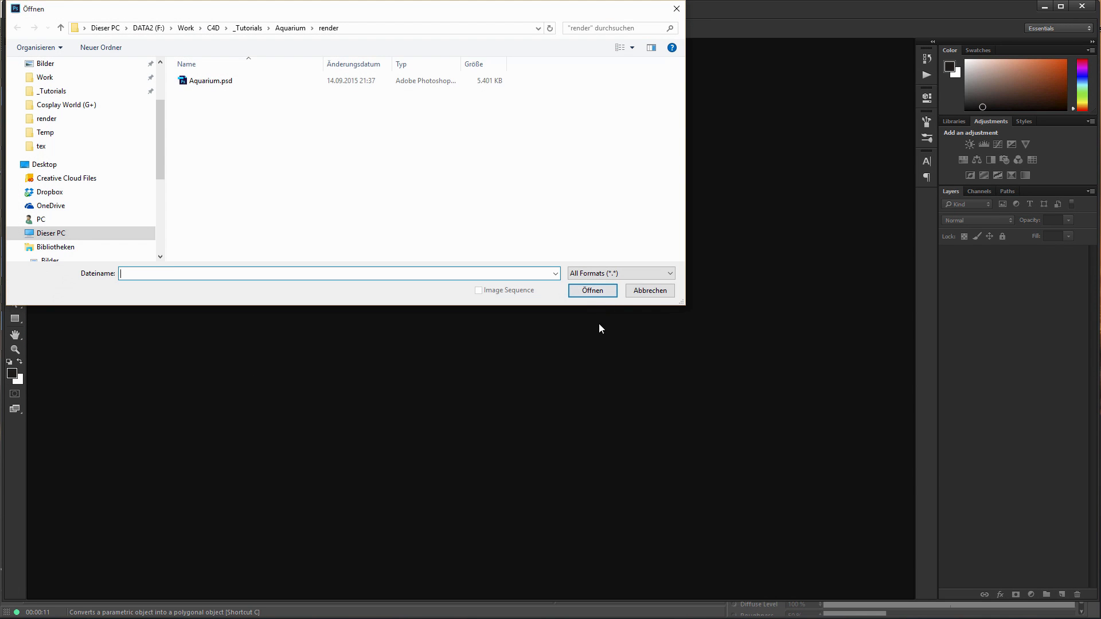
double_click(210, 81)
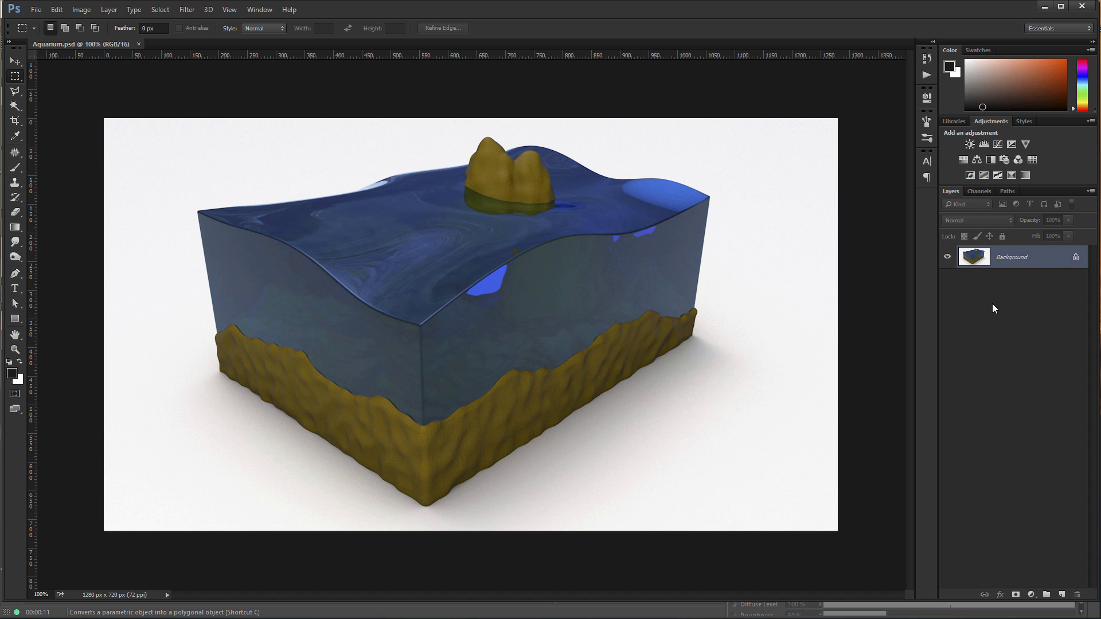
- Duplicate the Background layer and convert the copy to a smart object
key("ctrl+j")
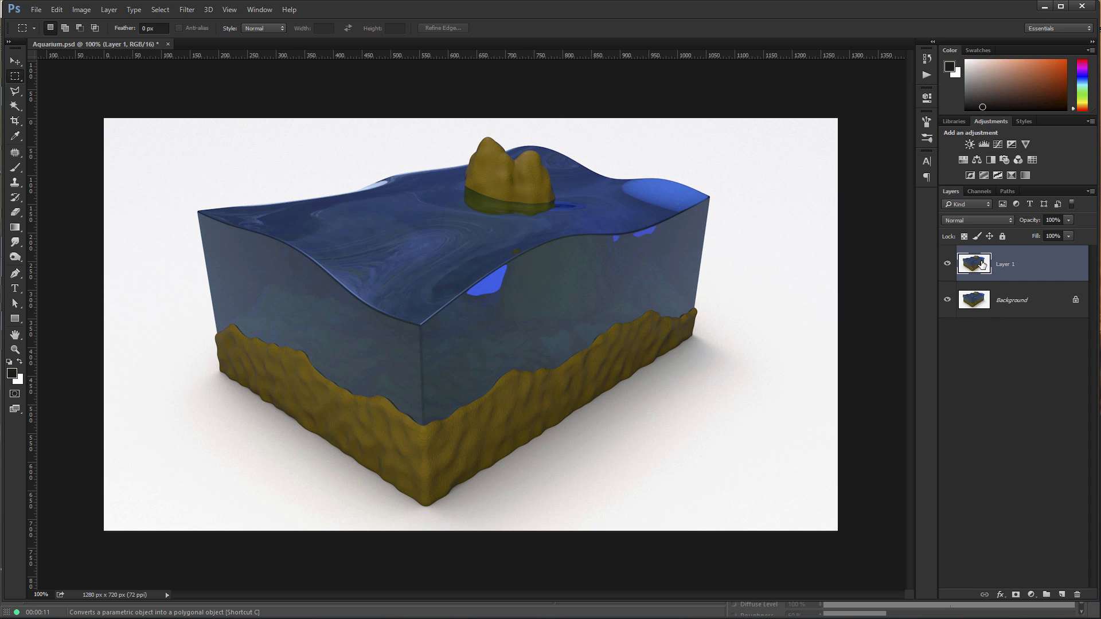
right_click(1025, 266)
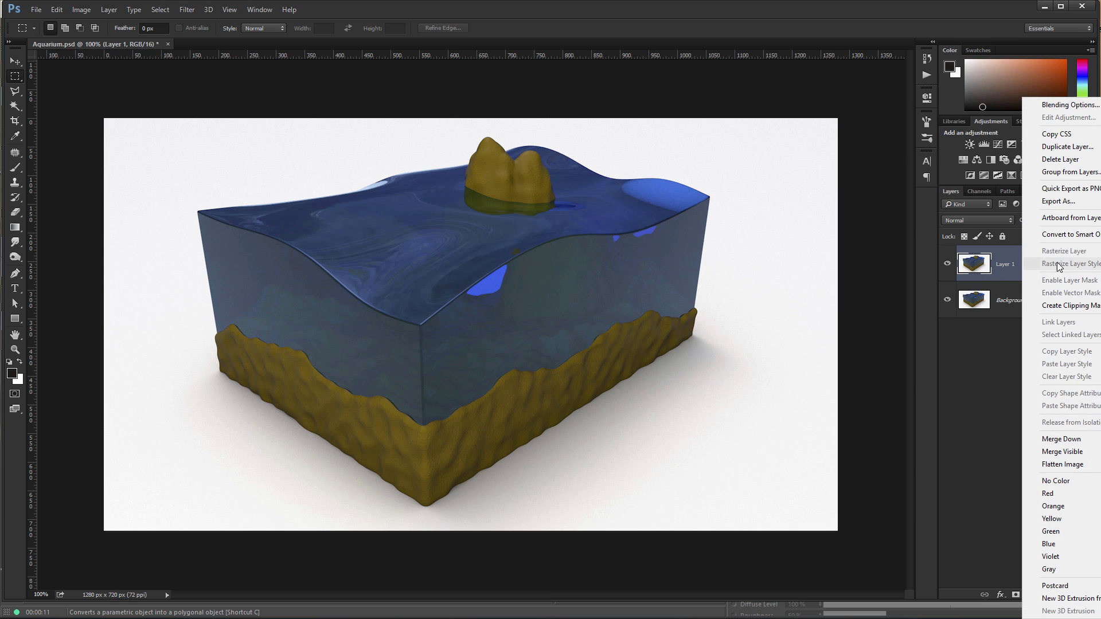
left_click(1084, 235)
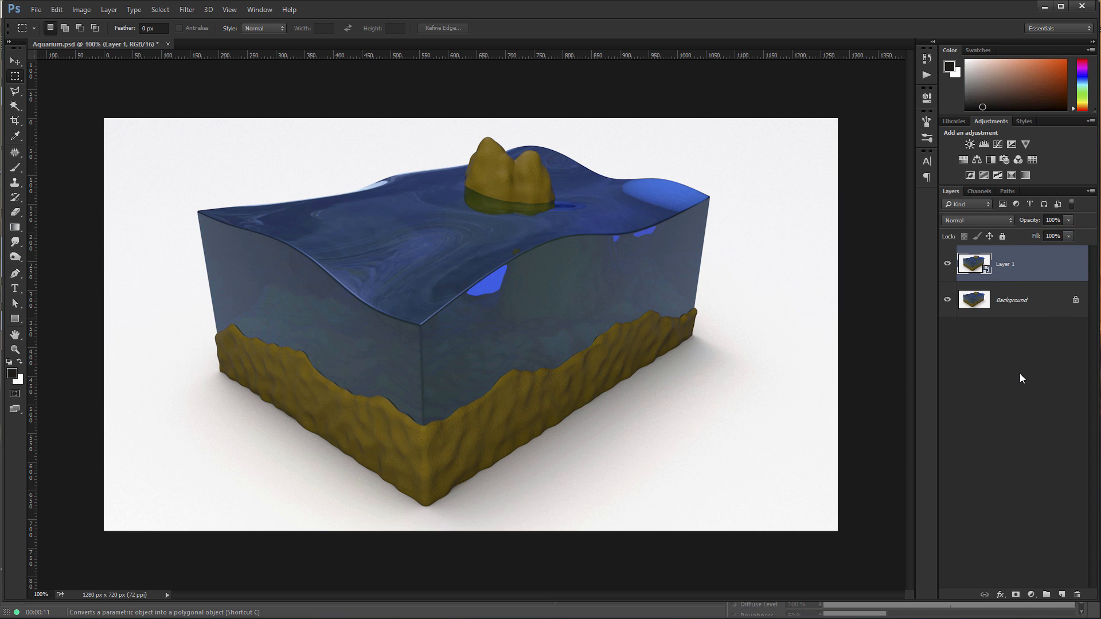
- Apply the Camera Raw Filter to Layer 1 with Clarity at +69 and Exposure at +0.30
left_click(187, 9)
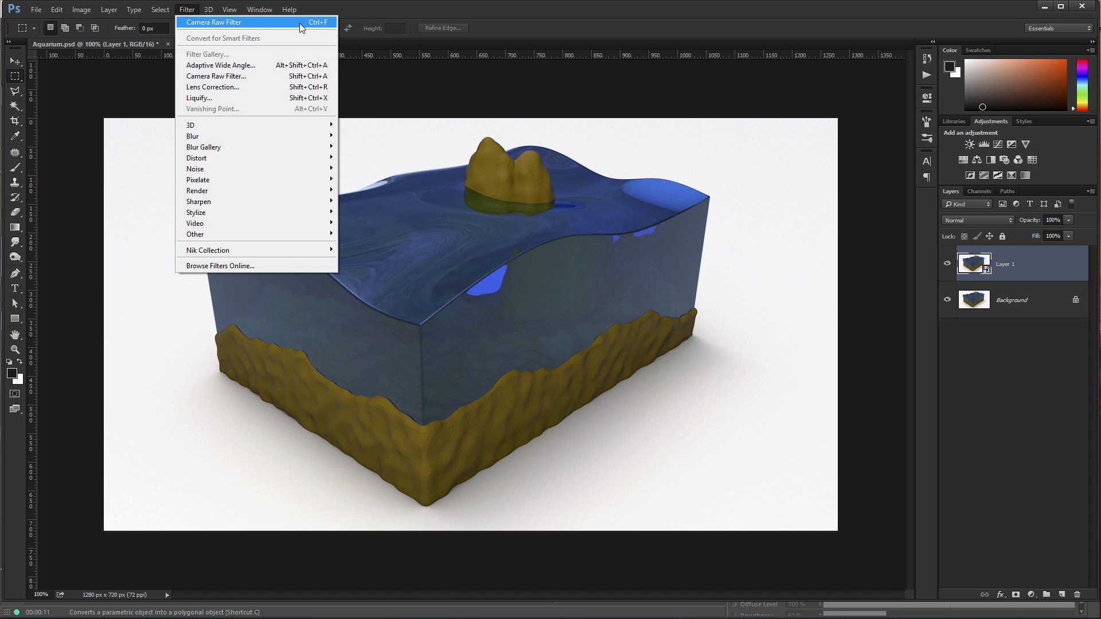
left_click(377, 12)
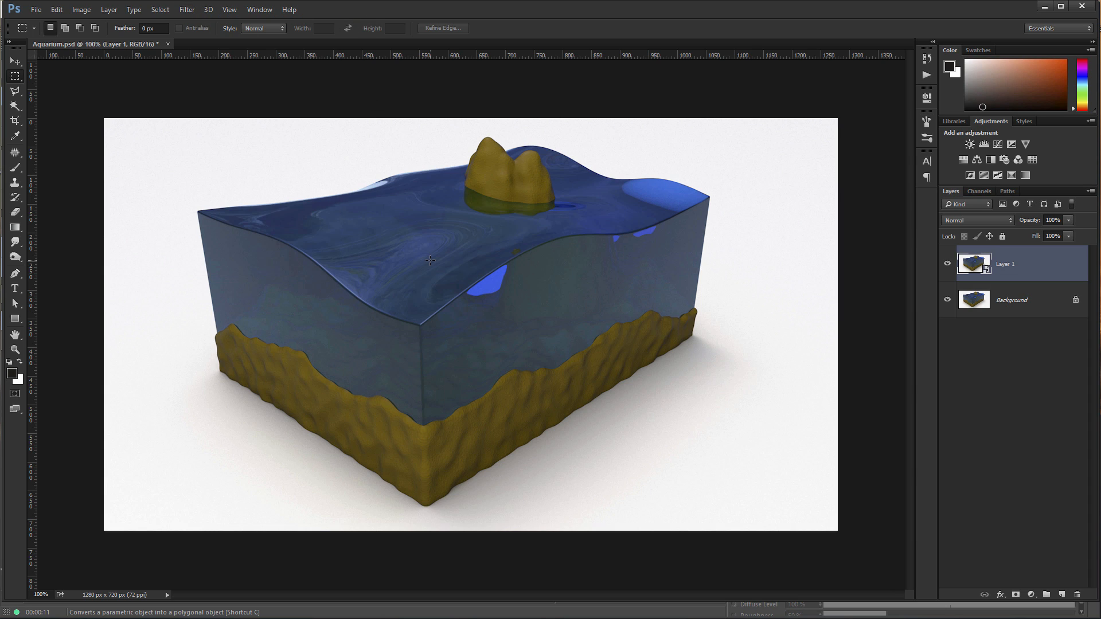
key("ctrl+shift+a")
right_click(541, 274)
left_click(576, 263)
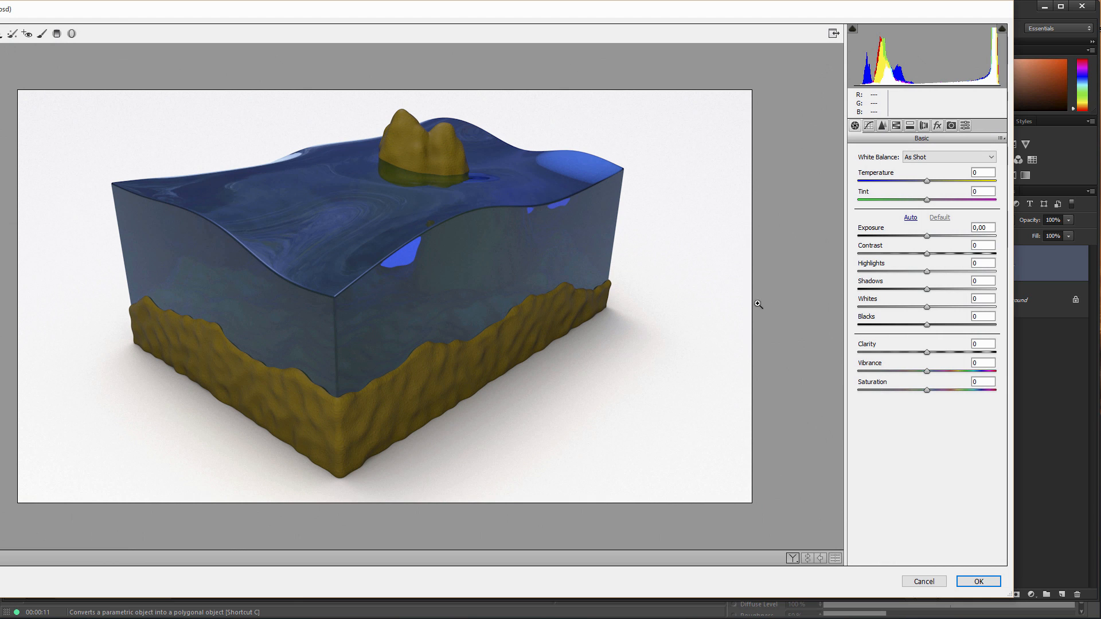
left_click(867, 346)
left_click_drag(868, 345, 907, 345)
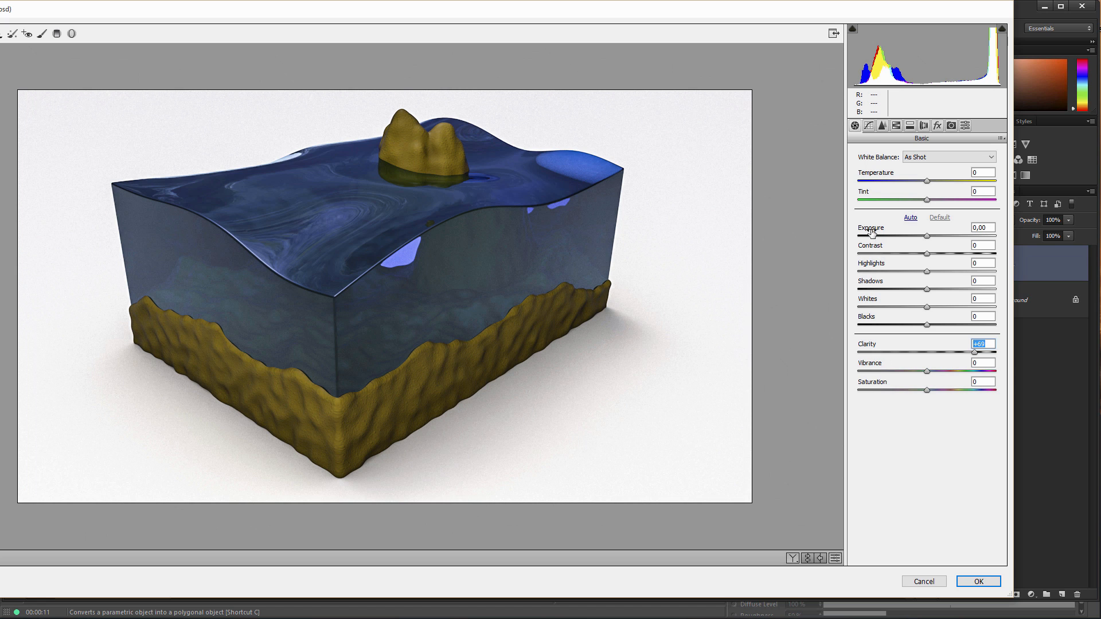
left_click_drag(871, 229, 877, 230)
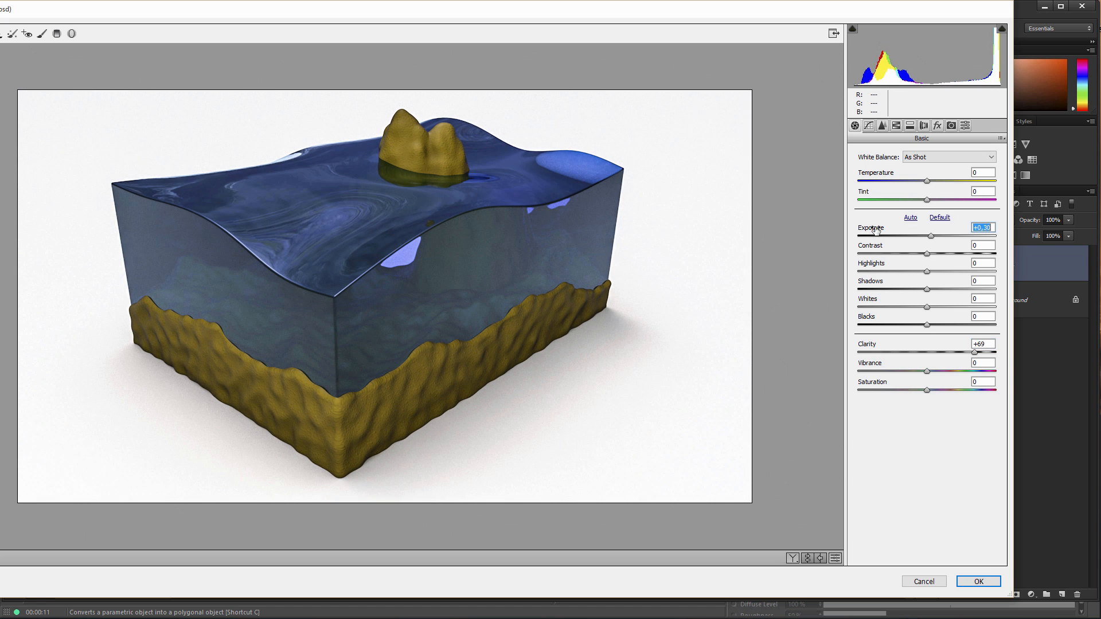
- Add a post-crop vignette with an amount of -21 in the Camera Raw Filter
left_click(938, 127)
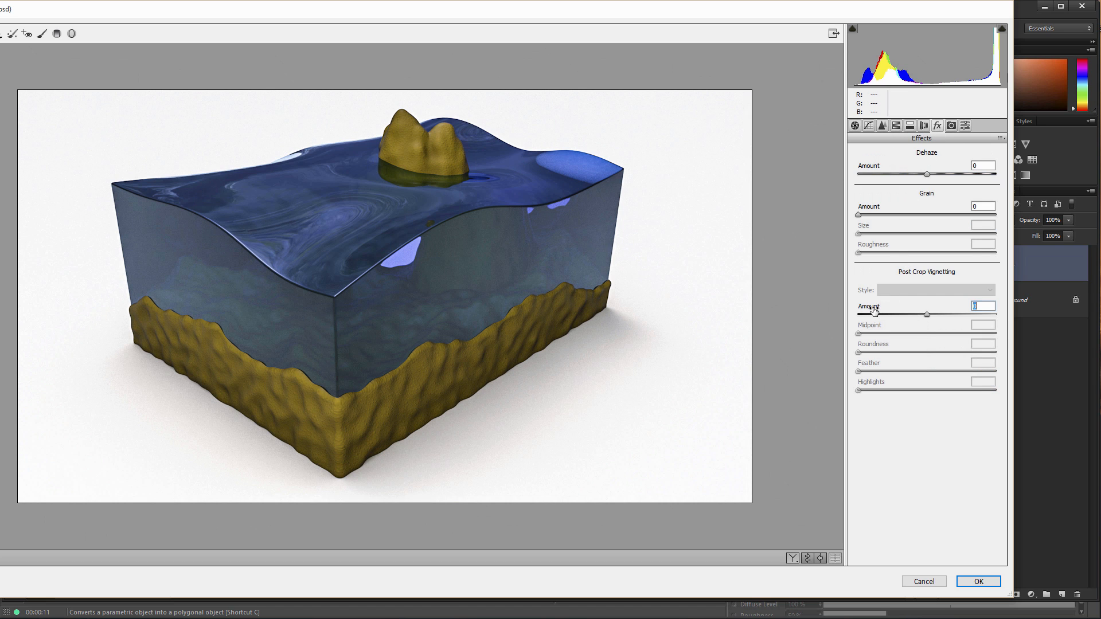
mouse_move(872, 311)
left_mouse_down()
mouse_move(857, 311)
mouse_move(865, 306)
left_mouse_up()
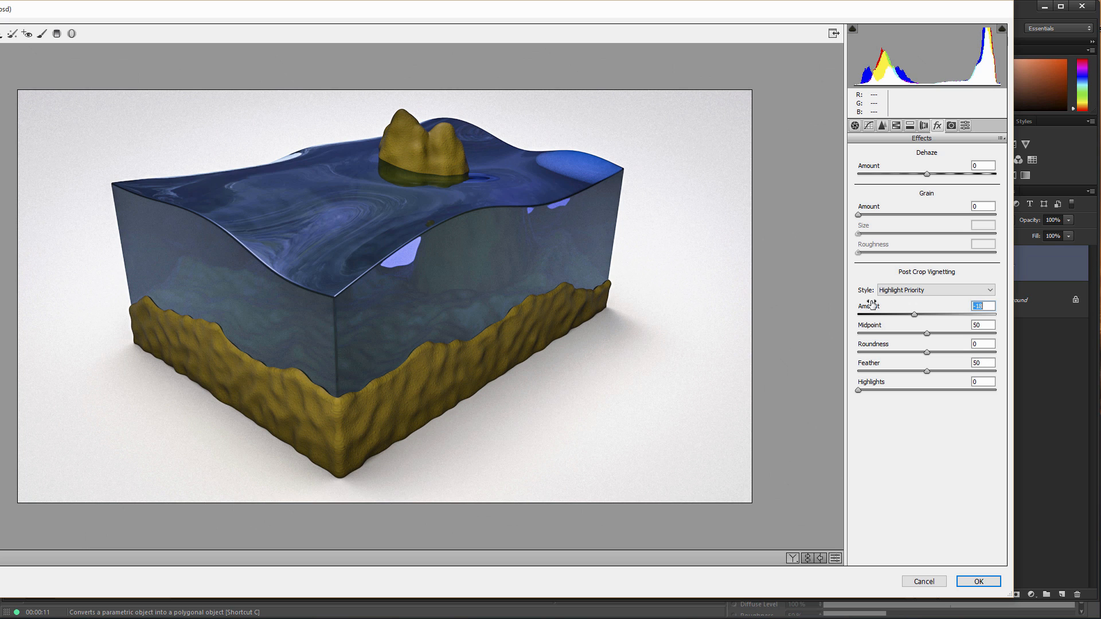
left_click_drag(872, 308, 869, 309)
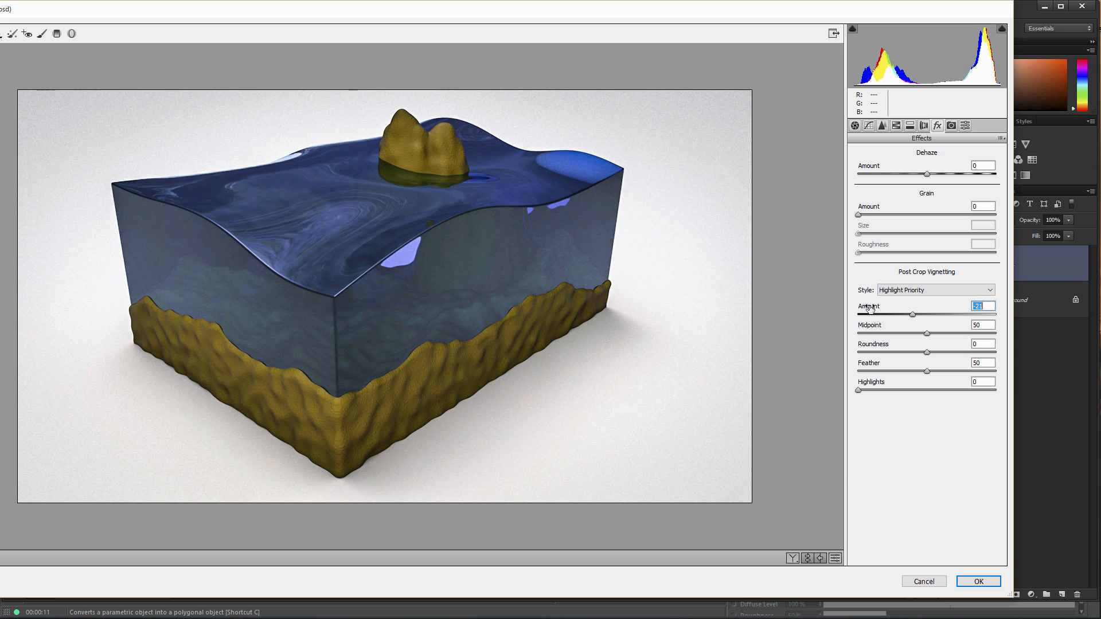
- Raise the Exposure to +0.60 and shift the hue of the Blues to -45
left_click(855, 126)
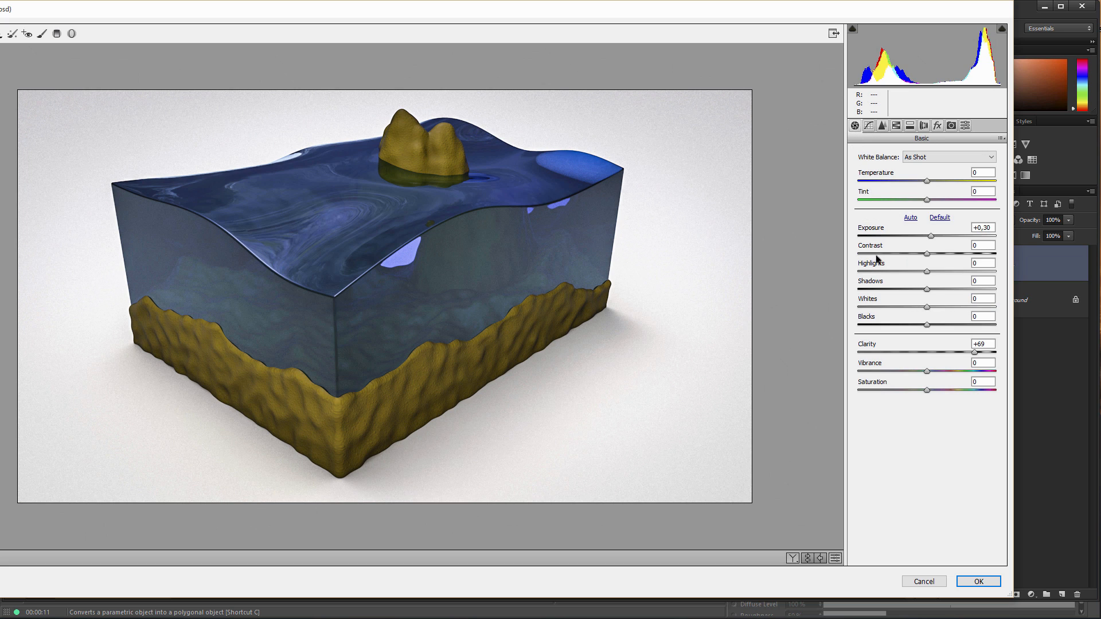
left_click_drag(870, 230, 875, 229)
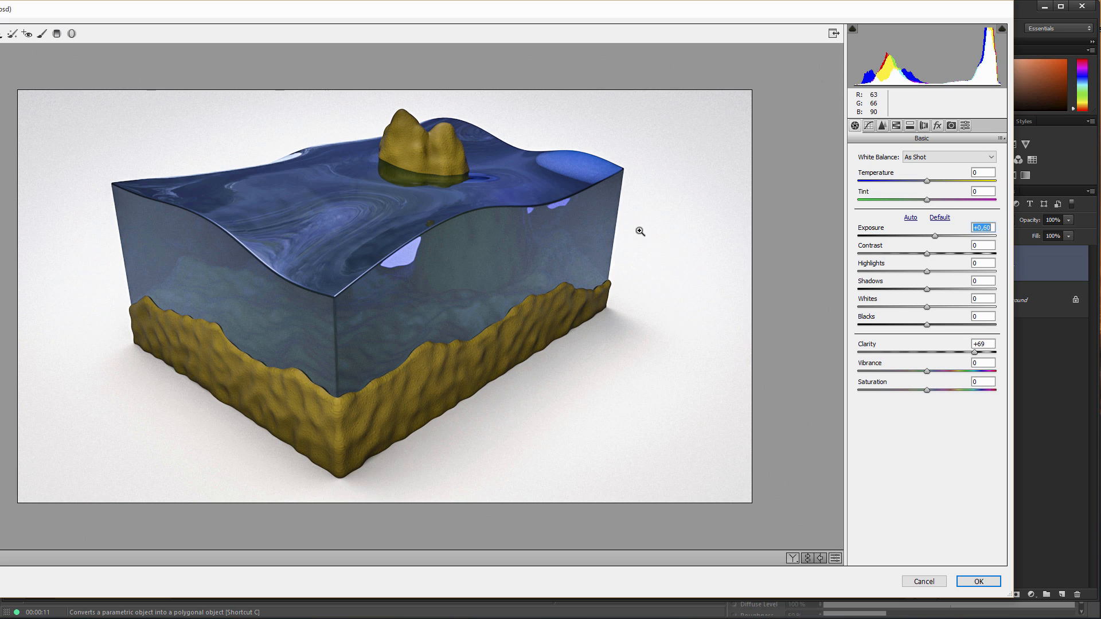
left_click(895, 126)
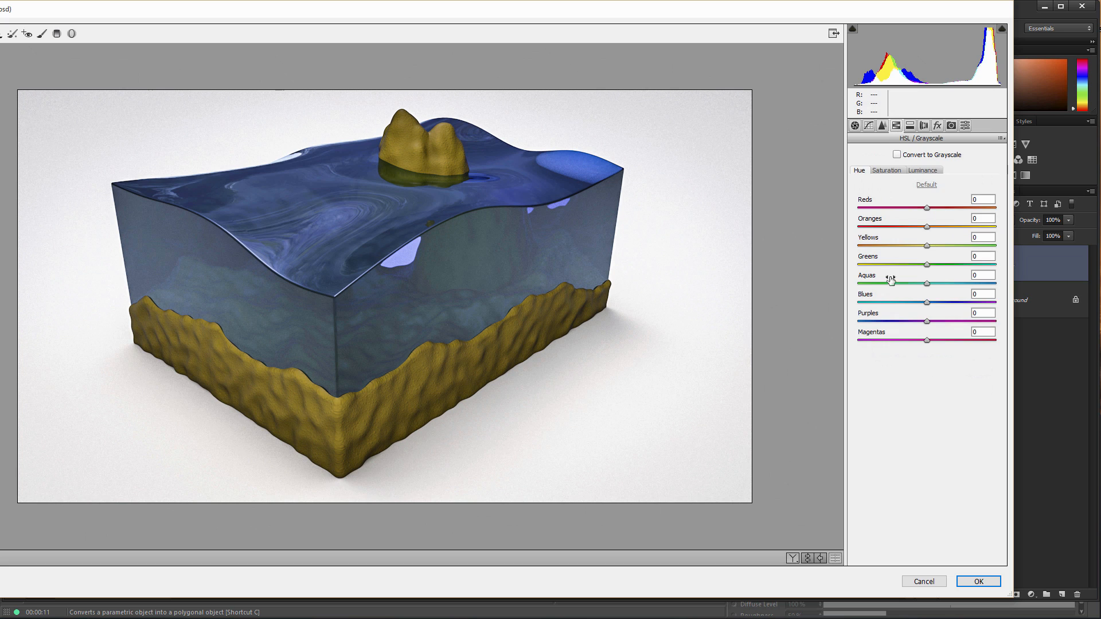
left_click_drag(868, 299, 842, 294)
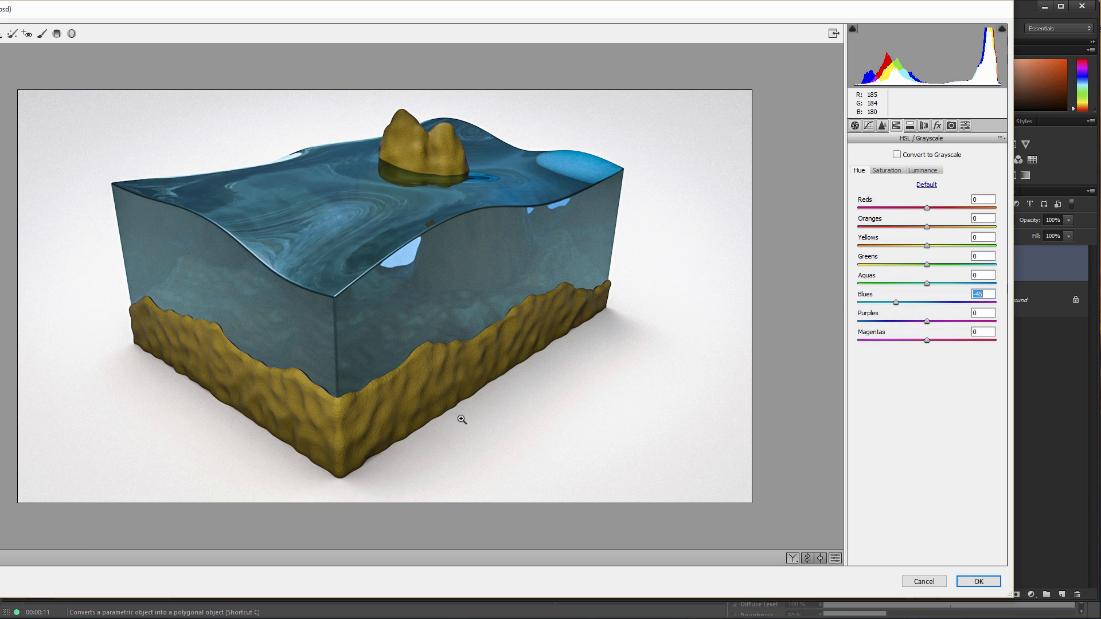
- Set Highlights to +13, Shadows to +12 and Blacks to +5, then apply the filter and toggle its visibility to compare the image
left_click(854, 125)
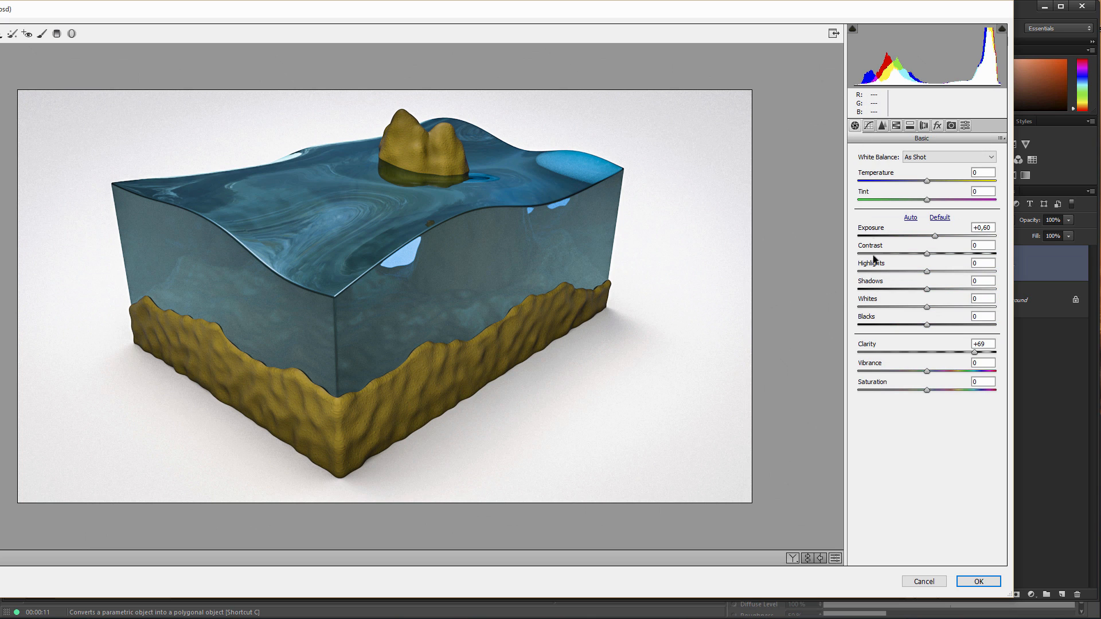
left_click_drag(867, 285, 867, 321)
left_click_drag(877, 265, 886, 265)
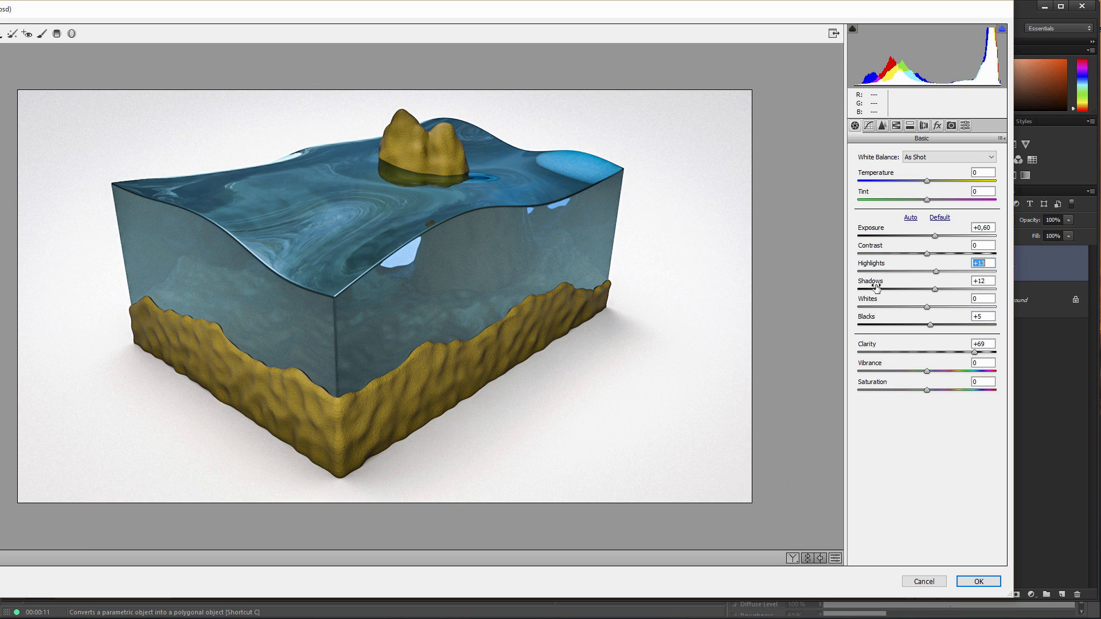
left_click(980, 581)
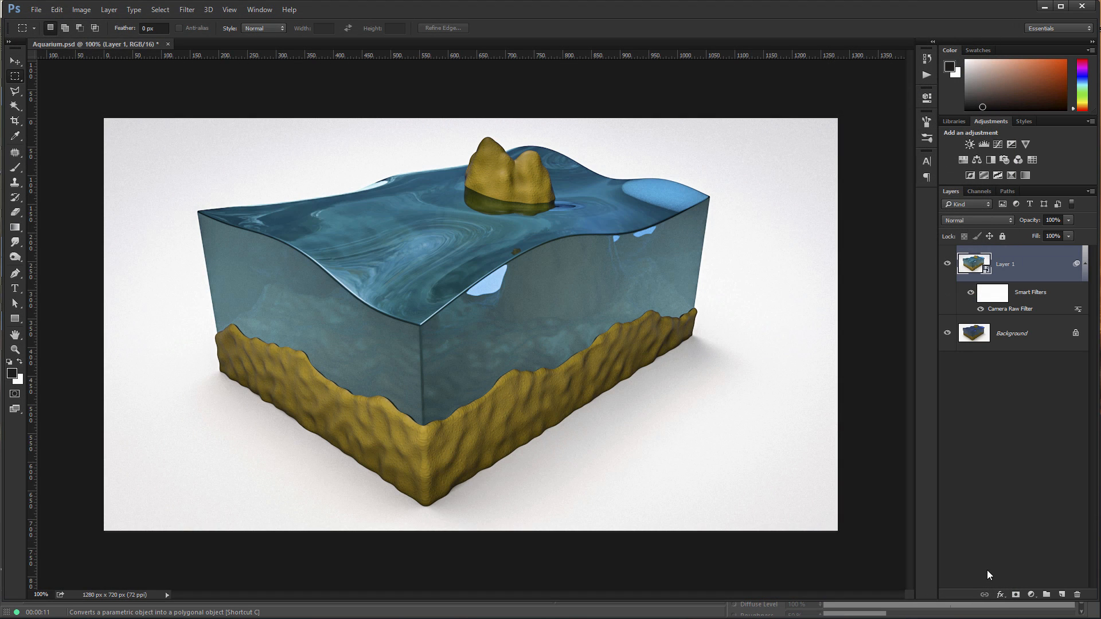
left_click(981, 309)
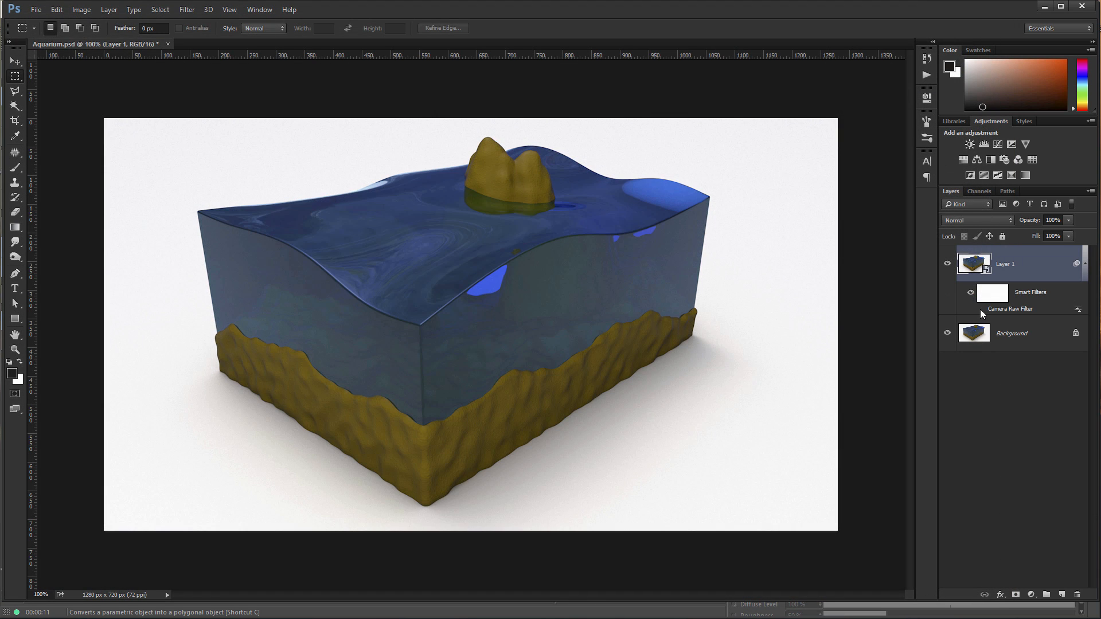
left_click(981, 310)
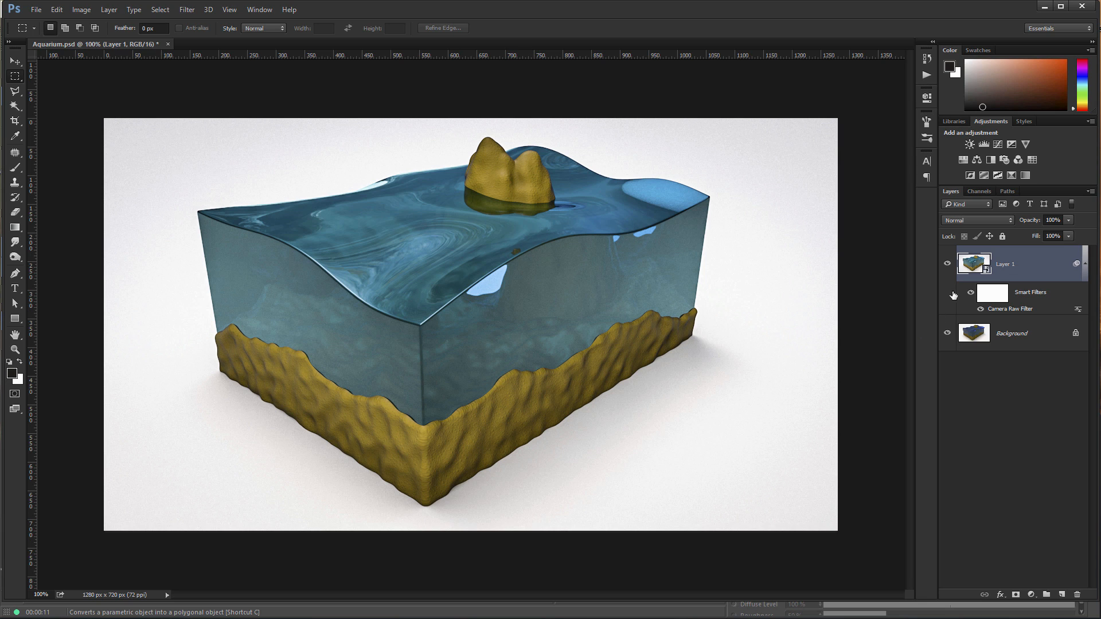
- Duplicate Layer 1 with its smart filter and rasterize the copy
left_click_drag(976, 266, 972, 266)
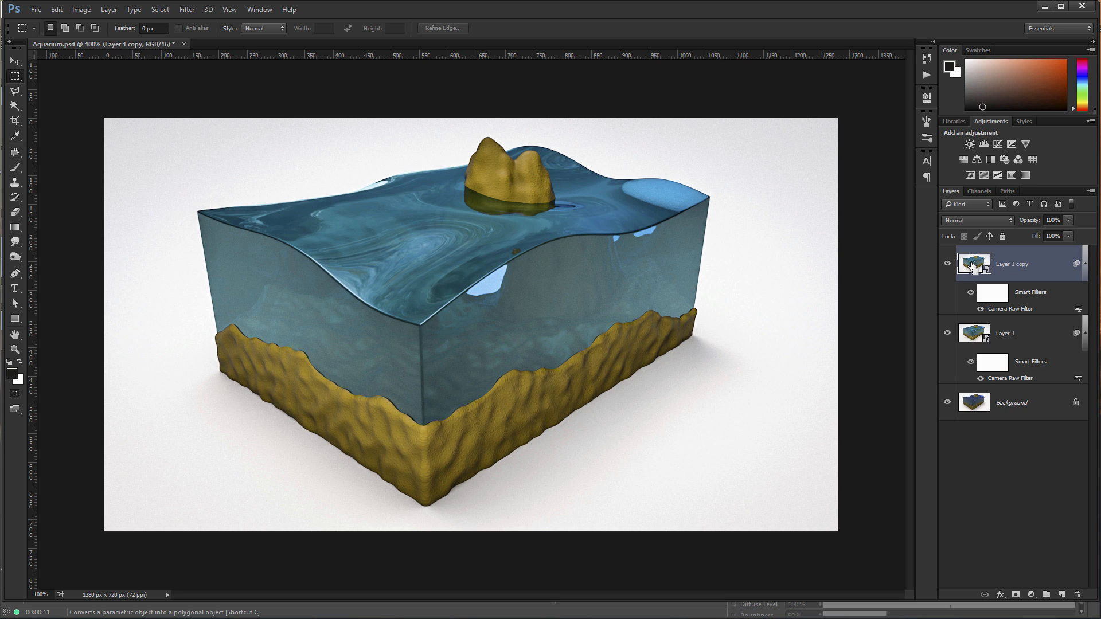
right_click(1031, 262)
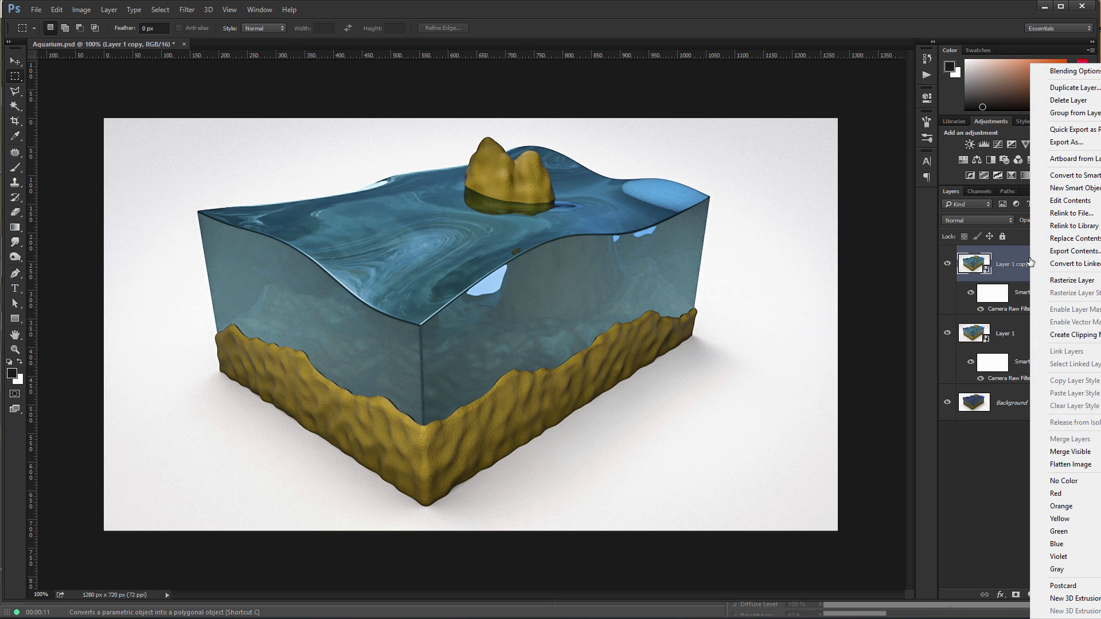
left_click(1082, 285)
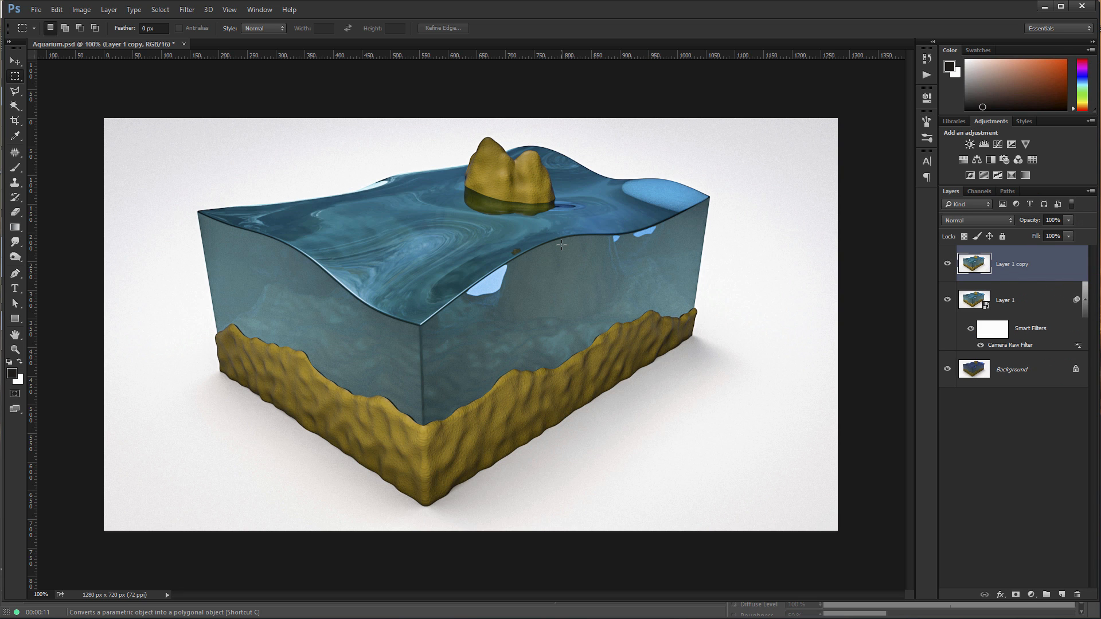
- Remove the brown spot on the water surface near the front edge of Layer 1 copy with the content-aware Patch tool
scroll(537, 247, "up", 4, "alt")
scroll(537, 246, "up", 5, "alt")
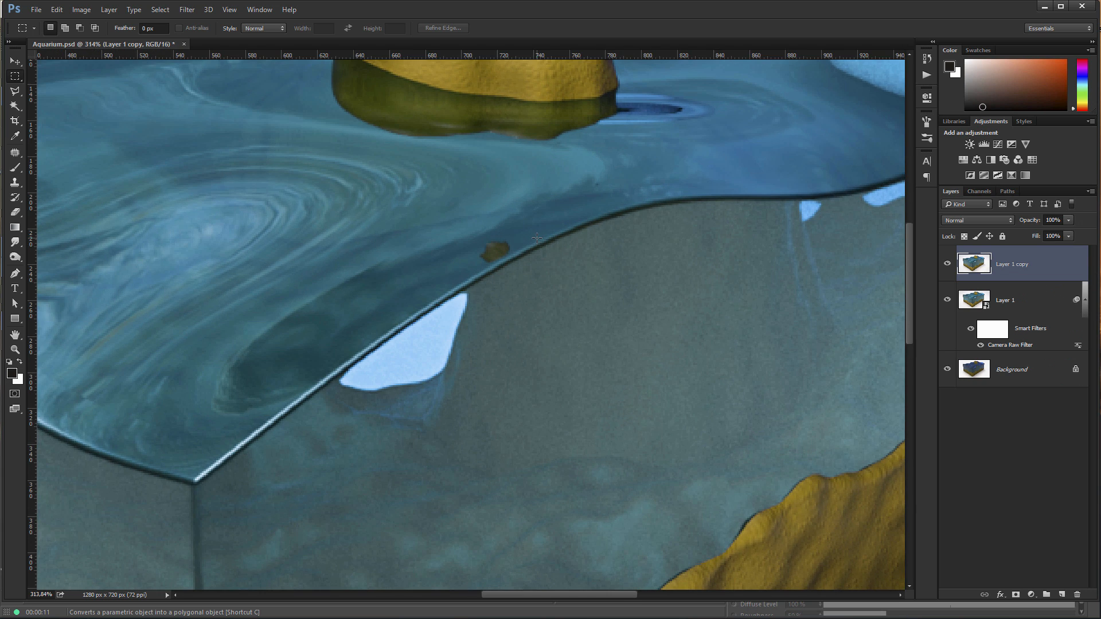
left_click(14, 153)
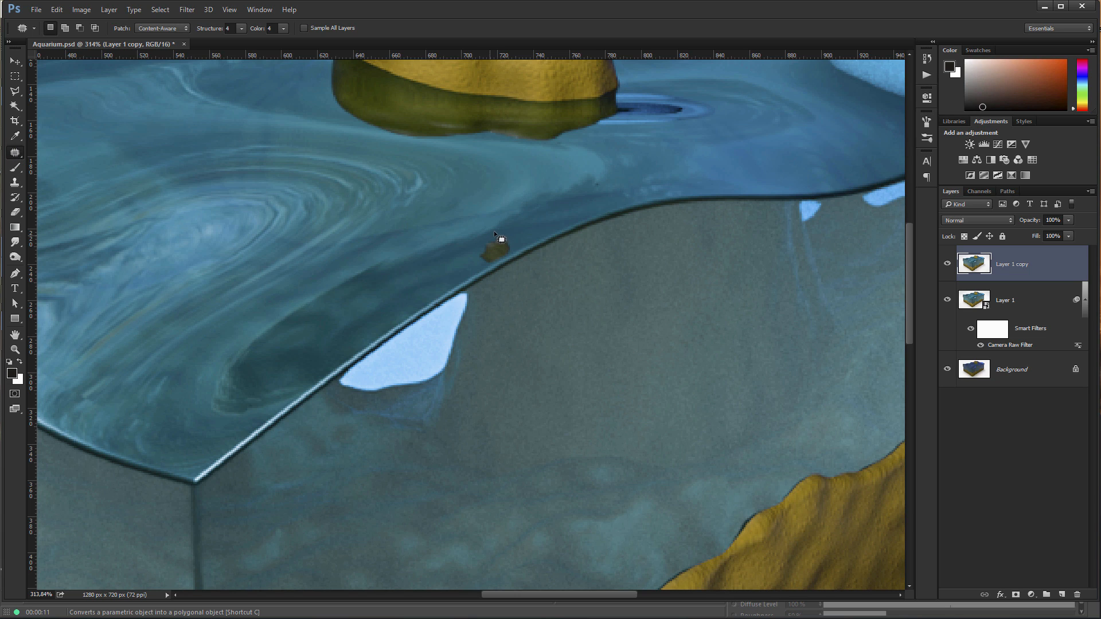
left_click_drag(494, 235, 454, 276)
key("ctrl+d")
scroll(515, 243, "up", 3, "alt")
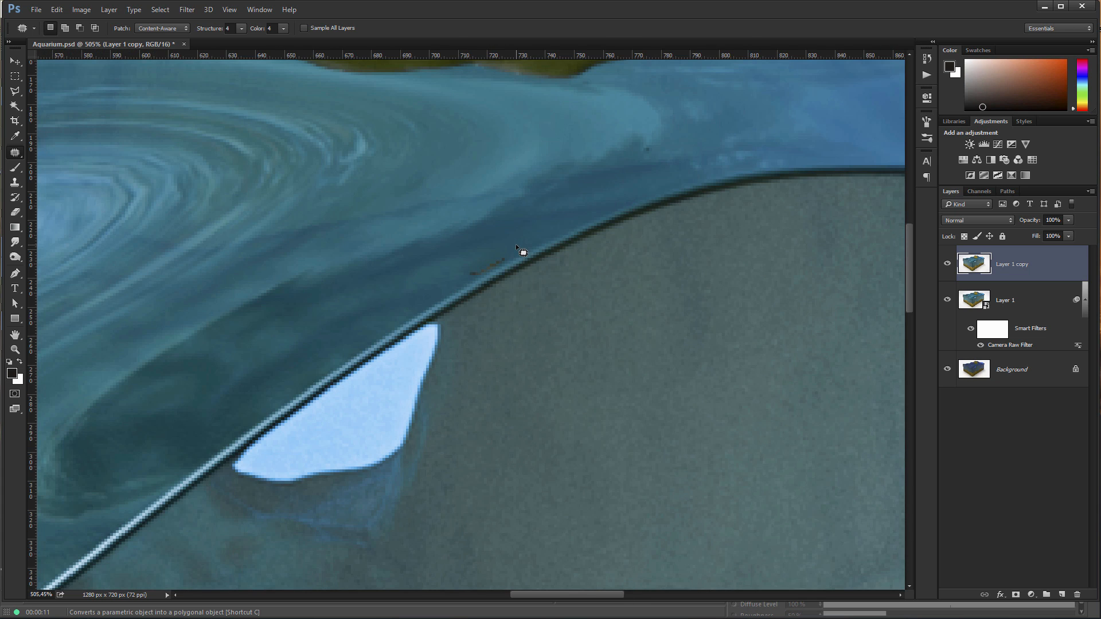
mouse_move(515, 266)
left_mouse_down()
mouse_move(473, 280)
mouse_move(464, 270)
mouse_move(512, 251)
mouse_move(505, 271)
mouse_move(554, 225)
mouse_move(547, 233)
left_mouse_up()
key("ctrl+d")
scroll(558, 311, "down", 6, "alt")
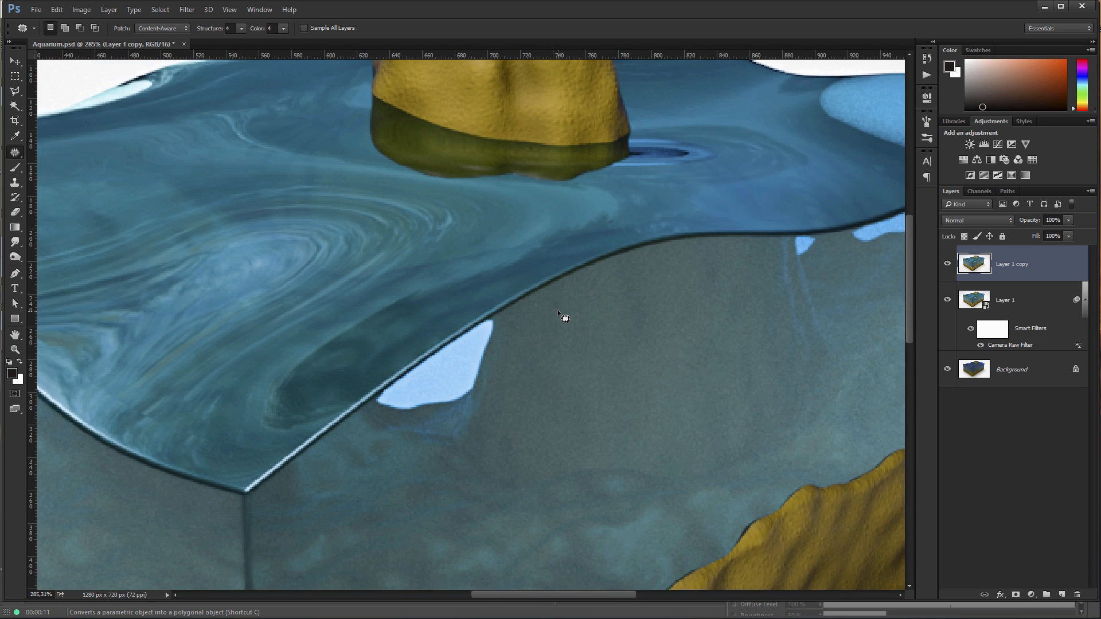
scroll(558, 311, "down", 2, "alt")
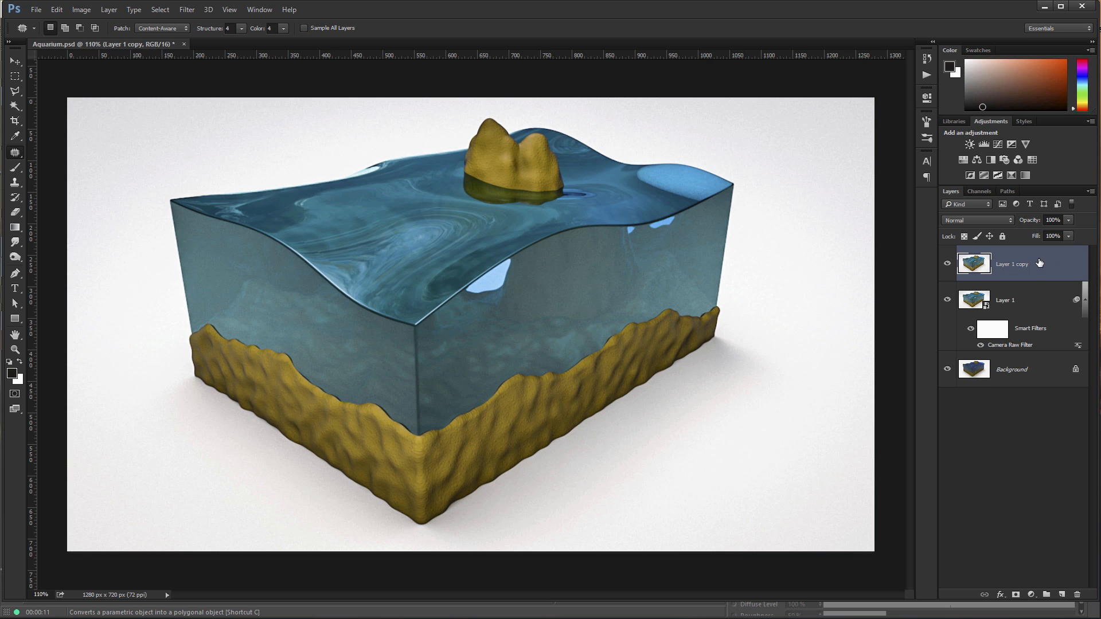
- Duplicate the patched Layer 1 copy and convert the duplicate to a smart object
key("ctrl+j")
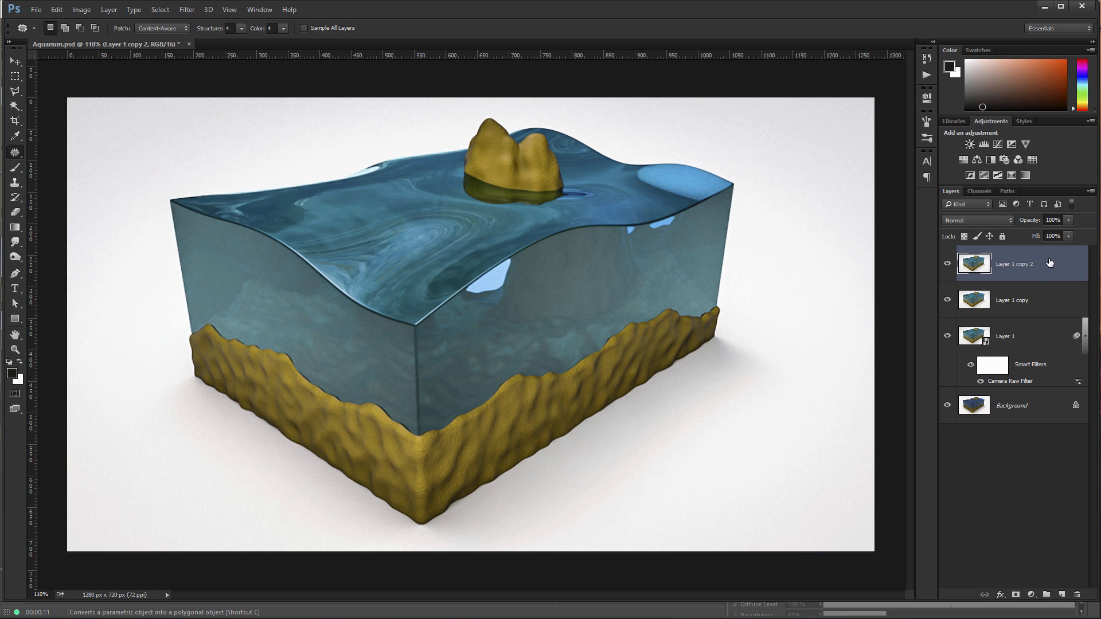
right_click(1049, 263)
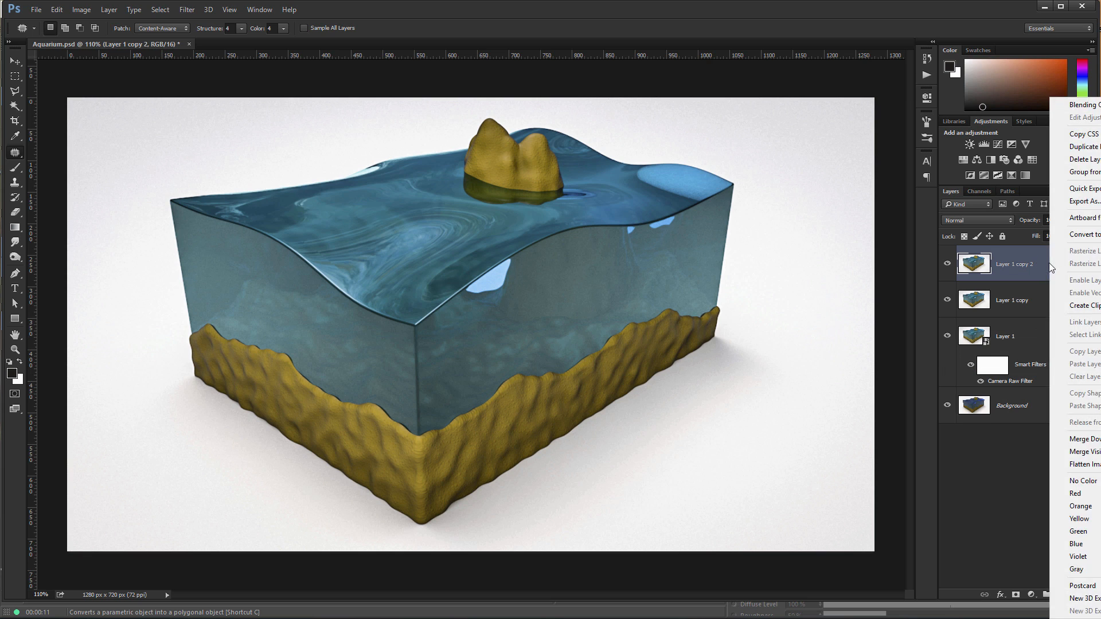
left_click(1093, 240)
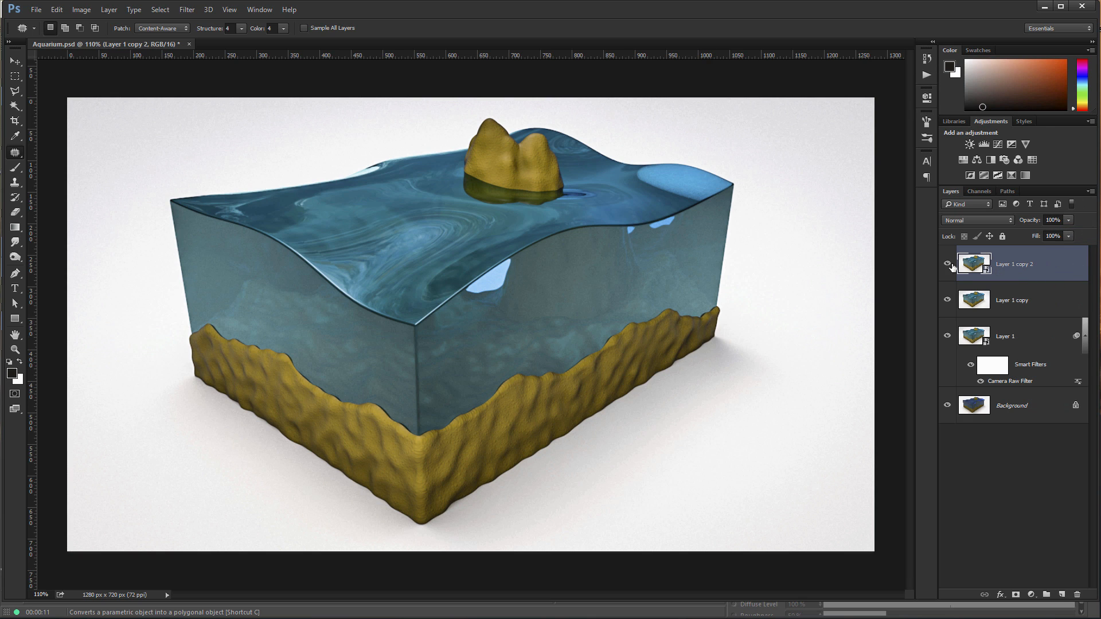
- Apply a High Pass filter with a small radius to Layer 1 copy 2 and set the layer's blend mode to Overlay
left_click(186, 10)
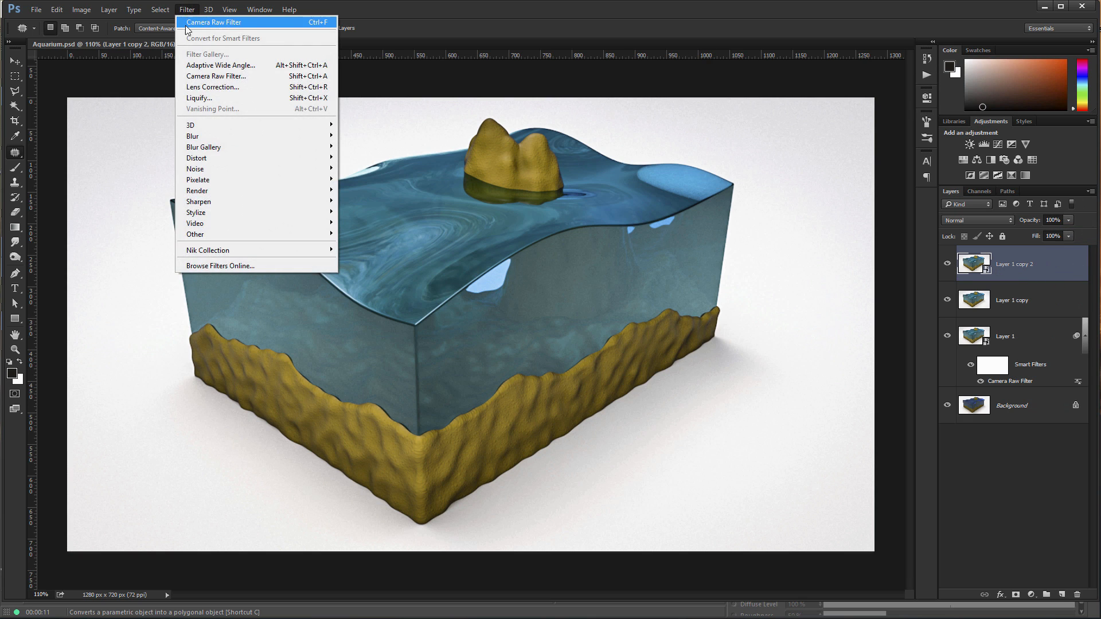
mouse_move(243, 233)
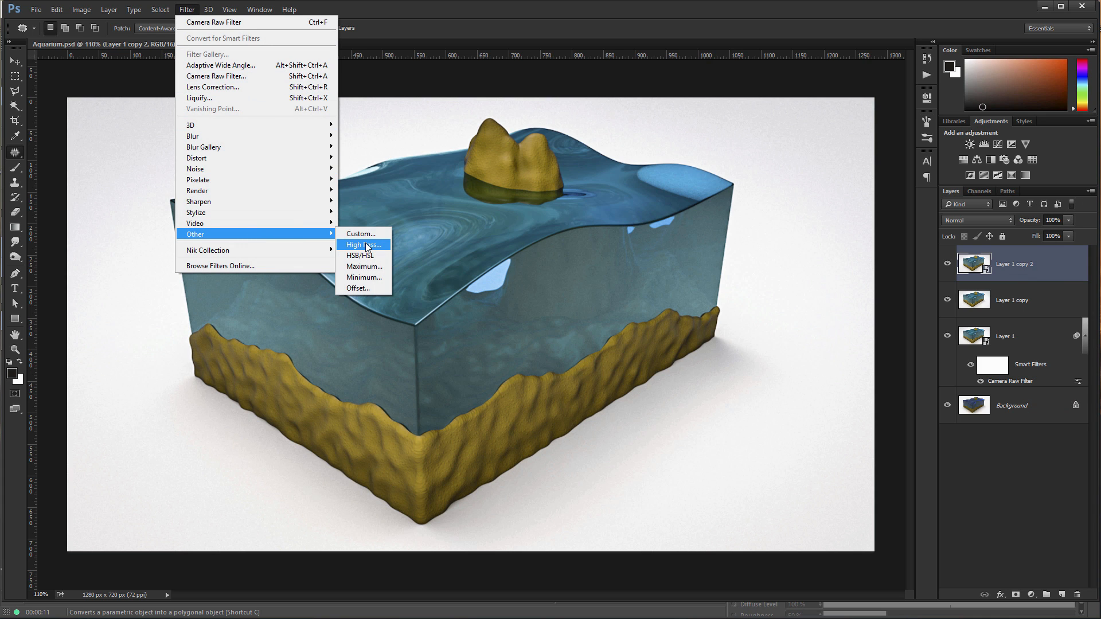
left_click(365, 245)
left_click_drag(832, 211, 558, 131)
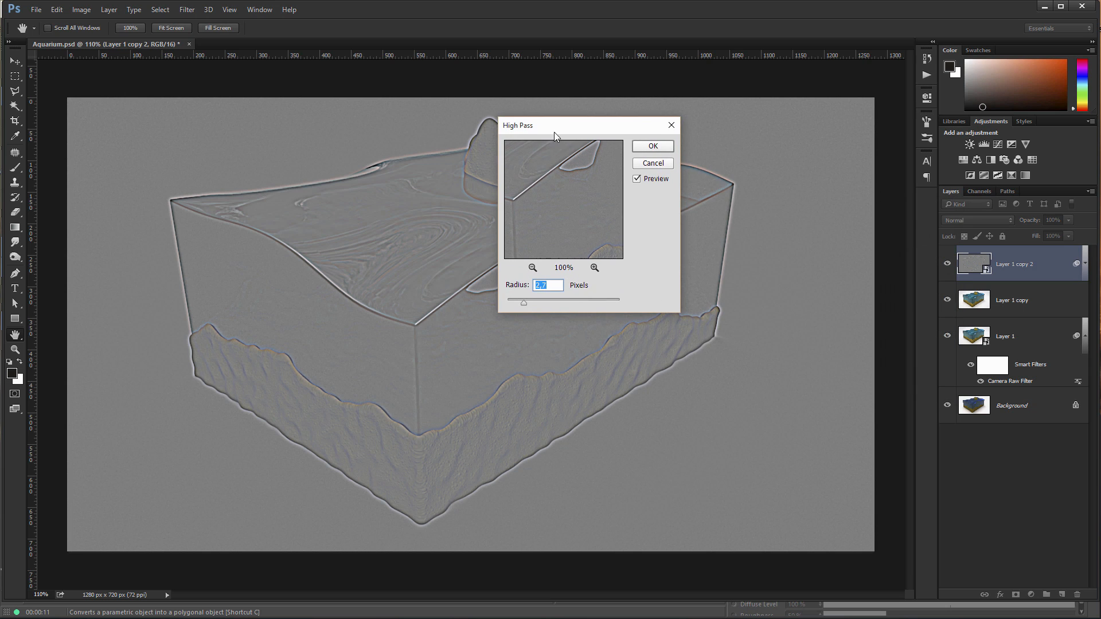
left_click_drag(511, 290, 503, 289)
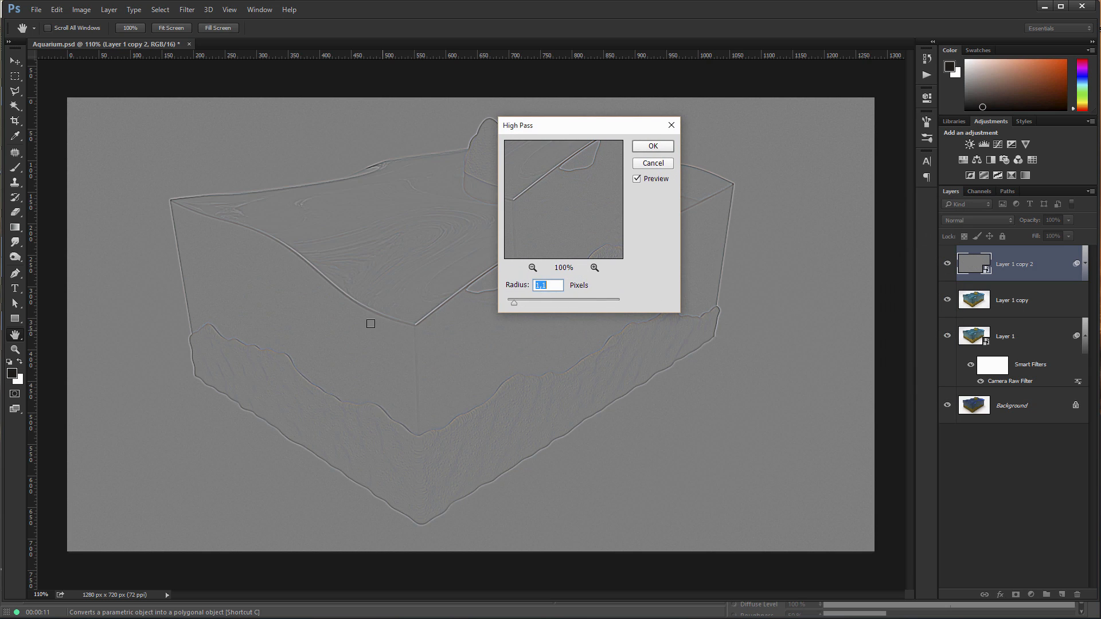
left_click_drag(518, 289, 514, 290)
left_click(653, 146)
key("j")
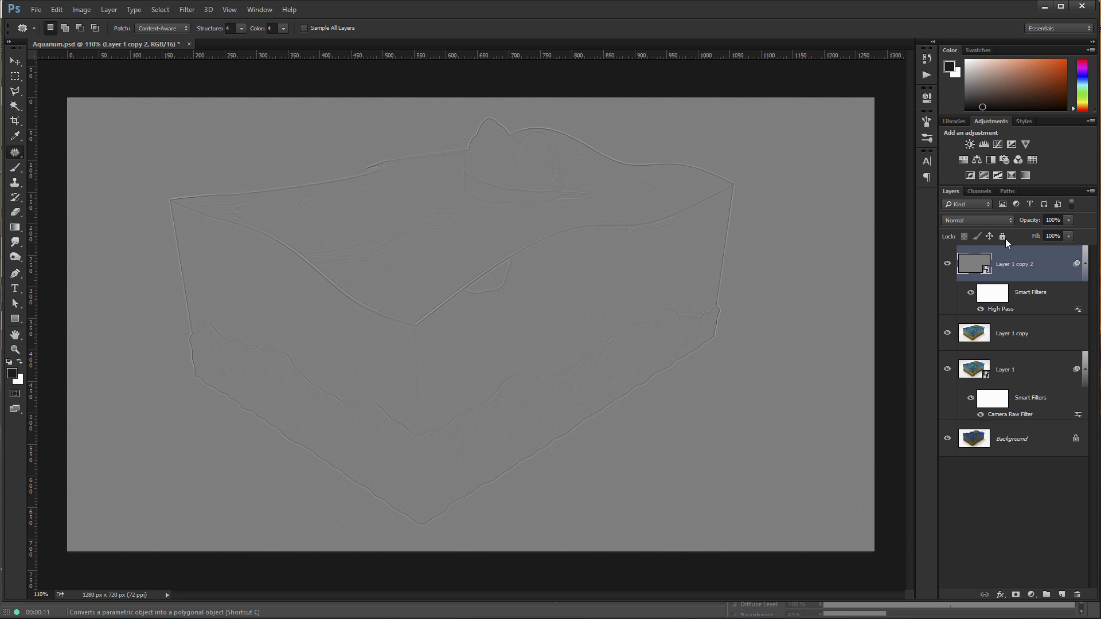
left_click(978, 218)
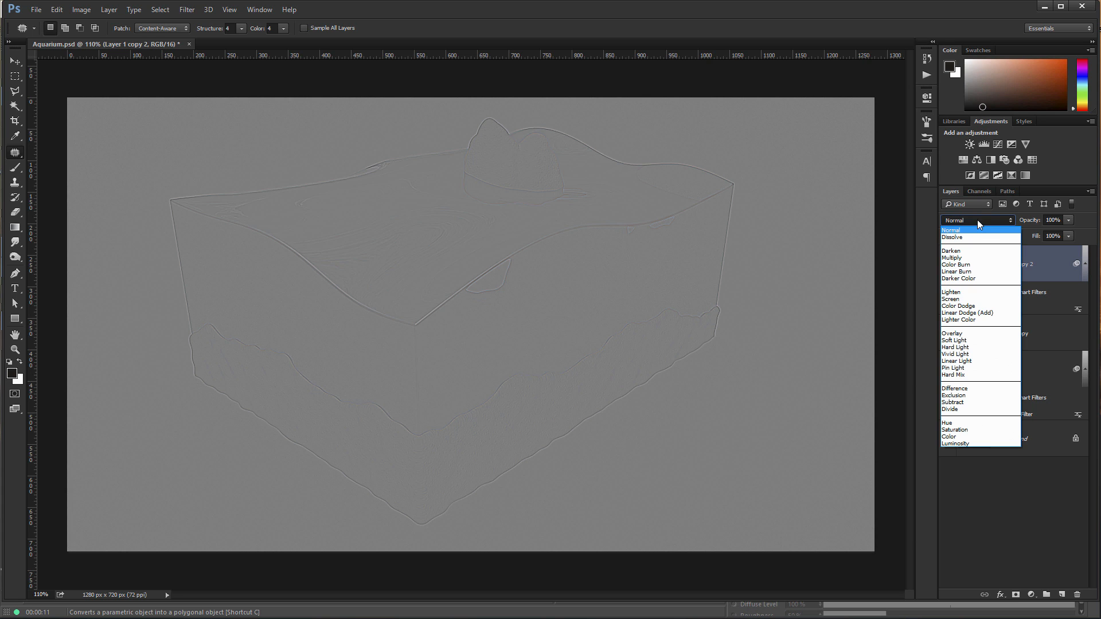
left_click(953, 338)
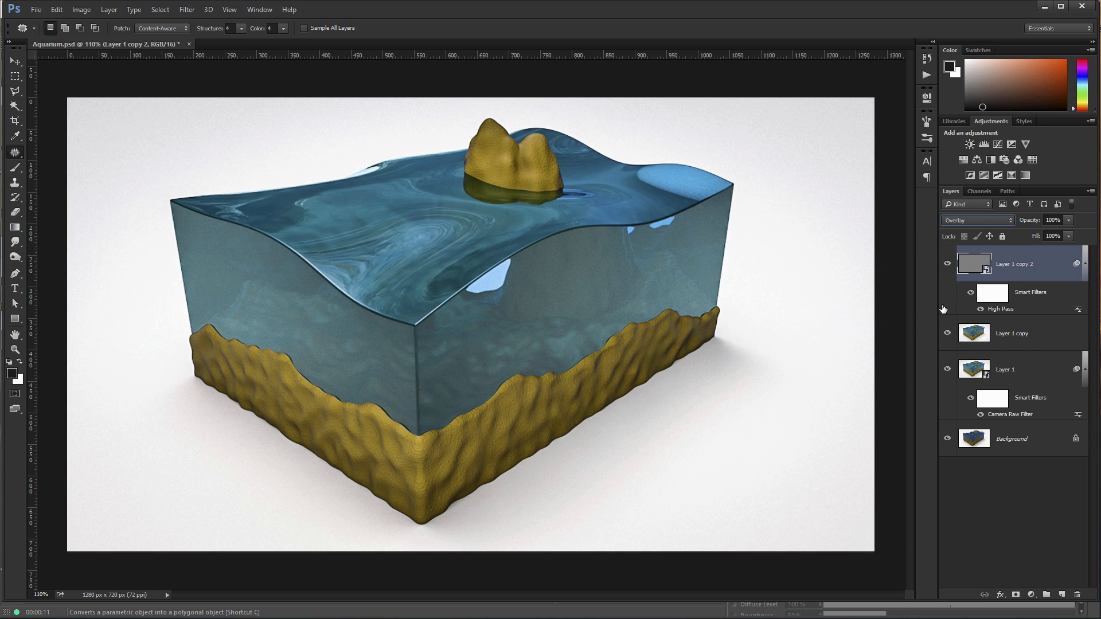
- Compare the image with and without the High Pass sharpening by toggling the filter and Layer 1 copy 2
left_click(980, 309)
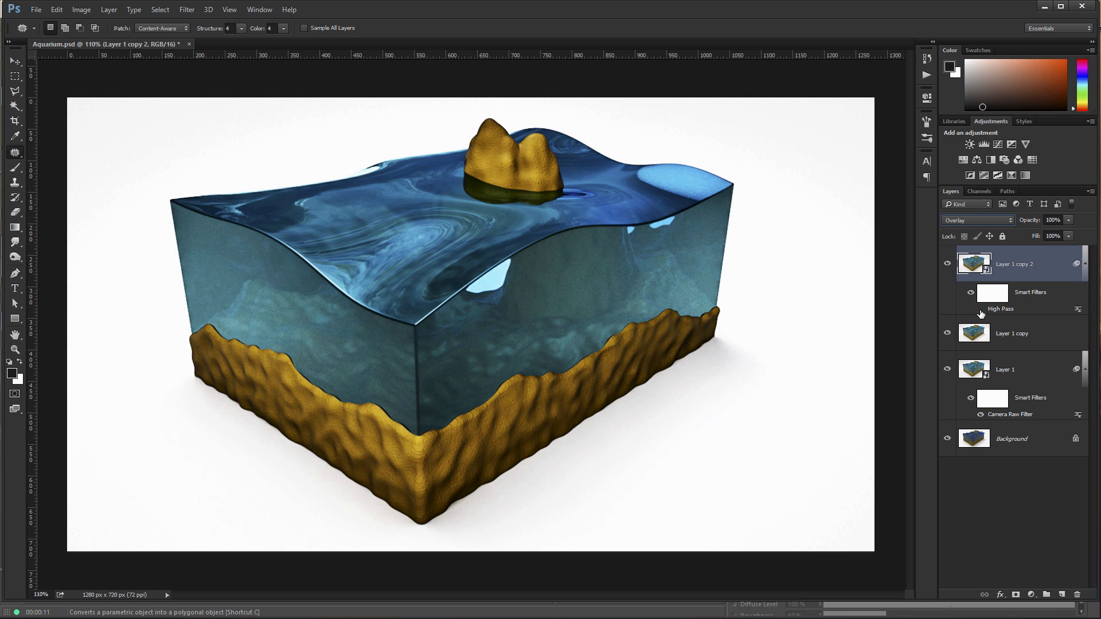
left_click(980, 309)
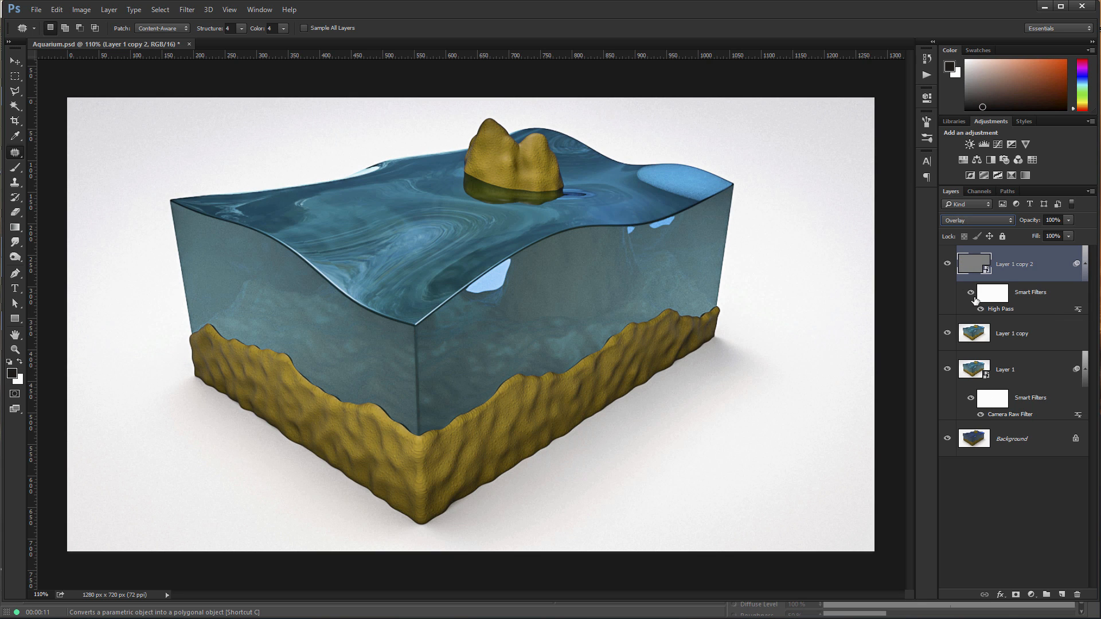
left_click(948, 265)
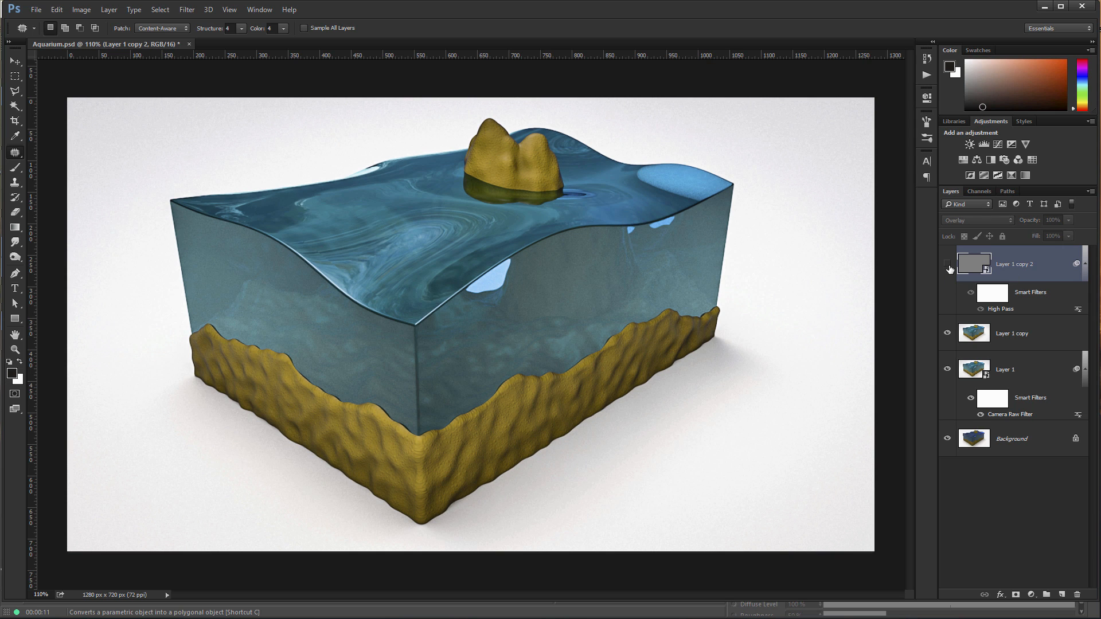
left_click(948, 265)
left_click(948, 265)
left_click(948, 265)
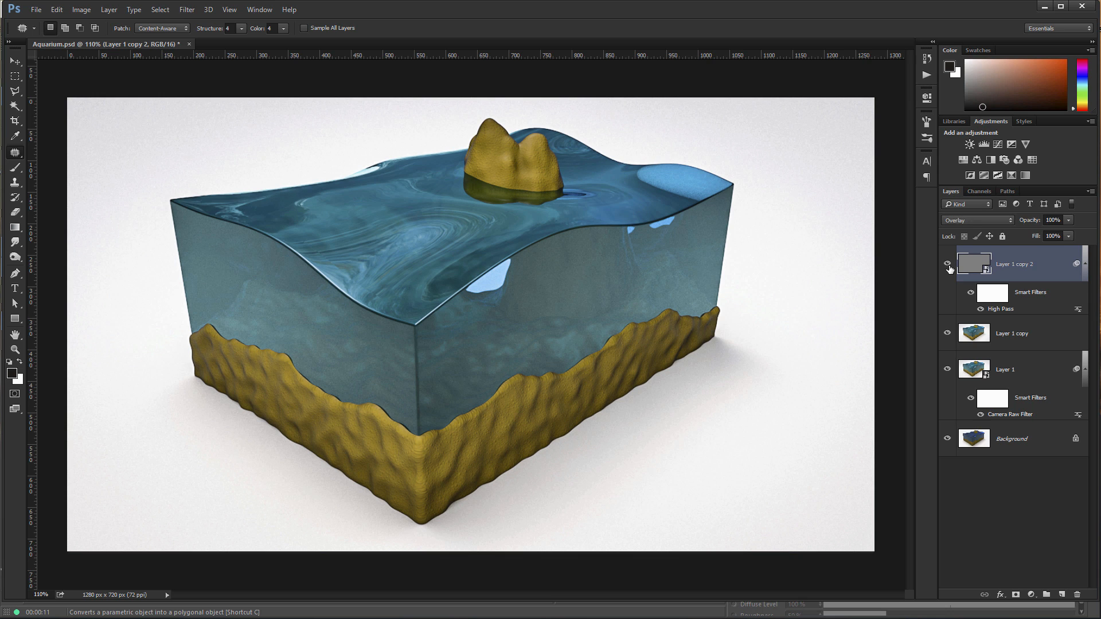
left_click(949, 266)
left_click(949, 267)
- Increase the radius of the High Pass smart filter on Layer 1 copy 2 for stronger sharpening
double_click(998, 309)
left_click_drag(518, 291, 530, 291)
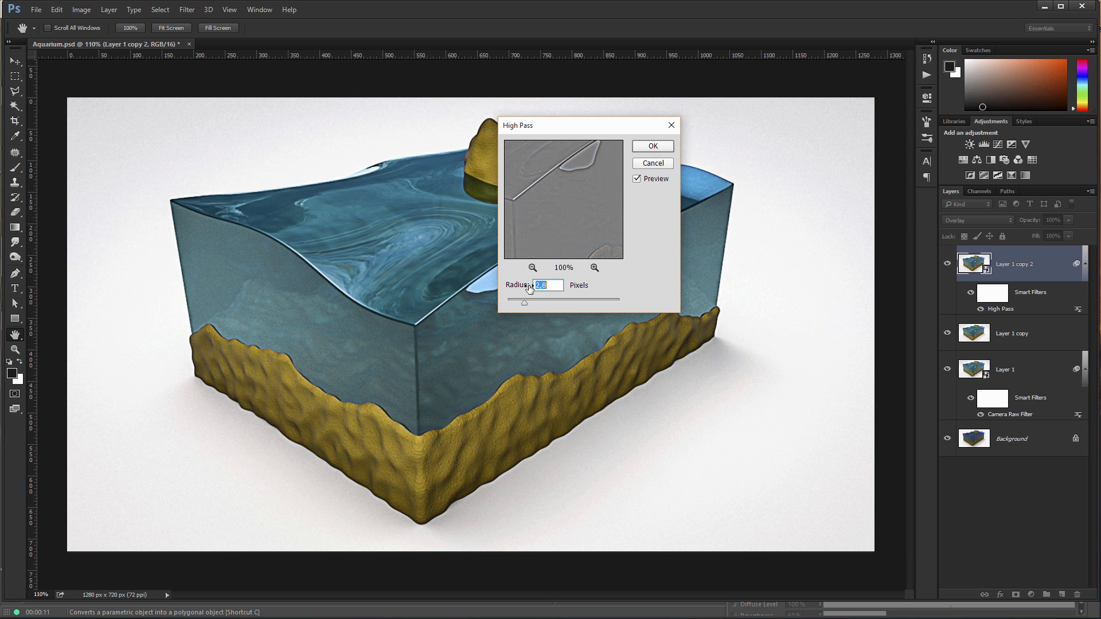
left_click(651, 147)
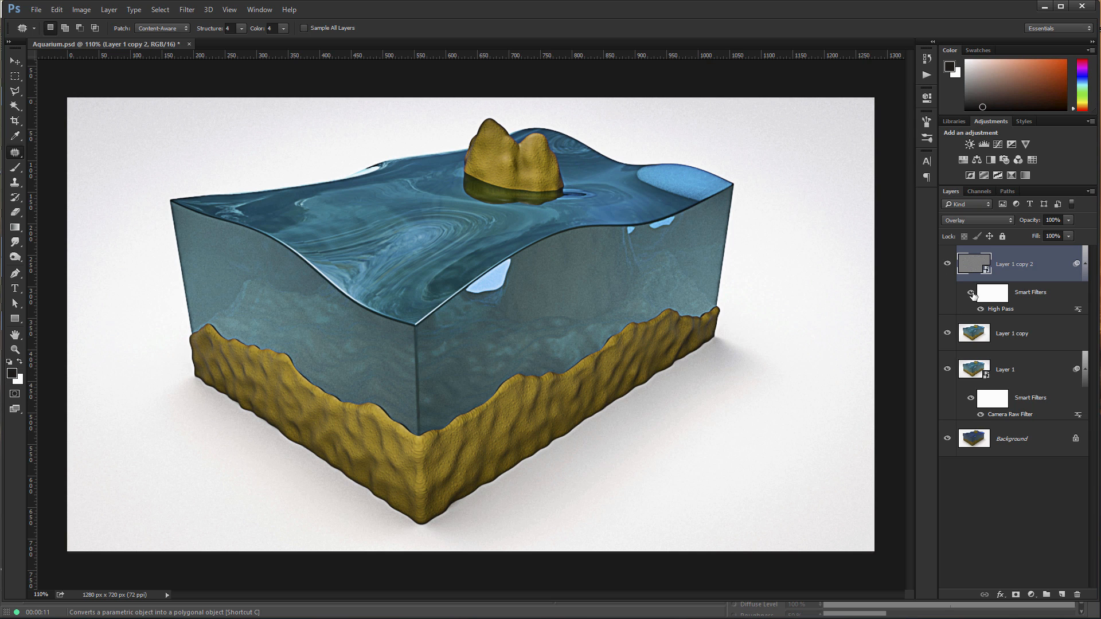
- Compare the image with and without the sharpening layer, and delete Layer 1 copy 2
left_click(947, 264)
left_click(948, 266)
left_click(948, 265)
left_click(948, 265)
left_click(948, 265)
left_click(948, 265)
left_click(948, 265)
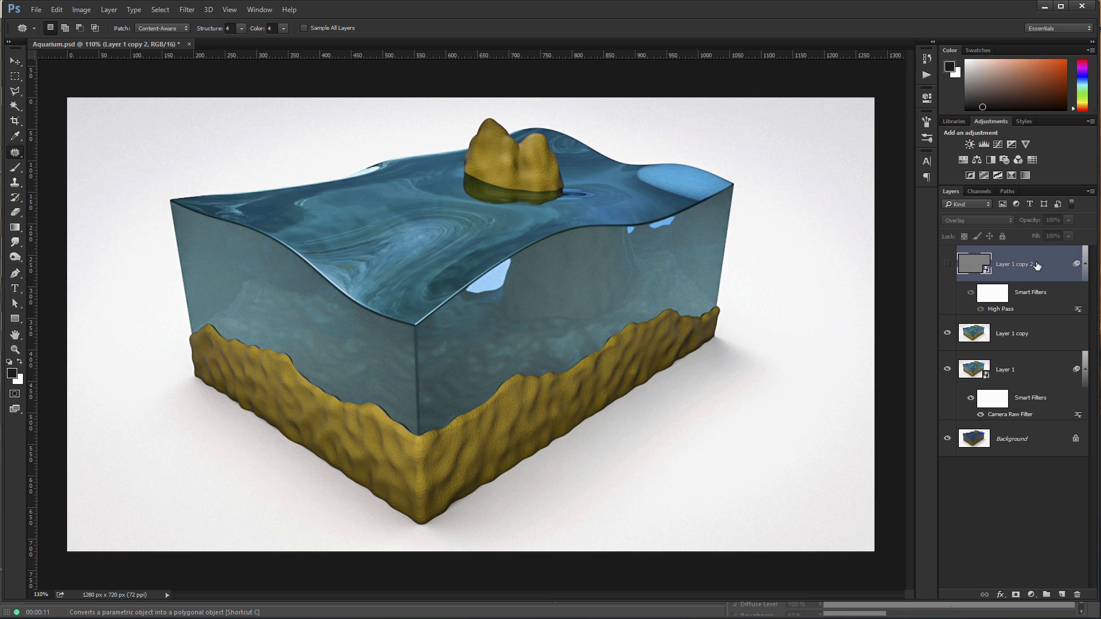
left_click_drag(1053, 263, 1078, 597)
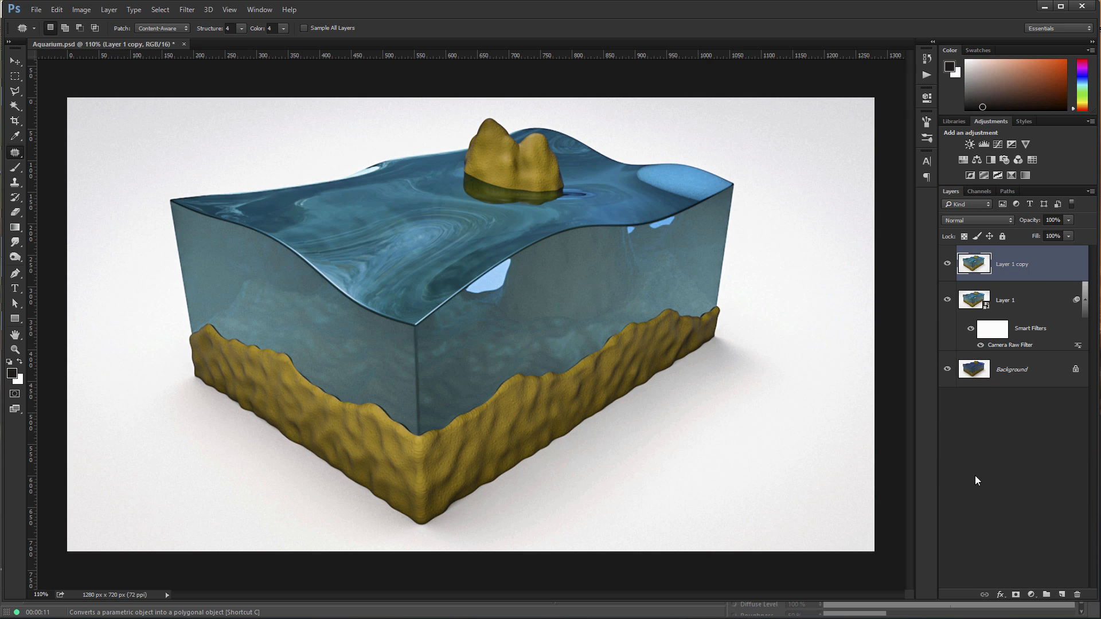